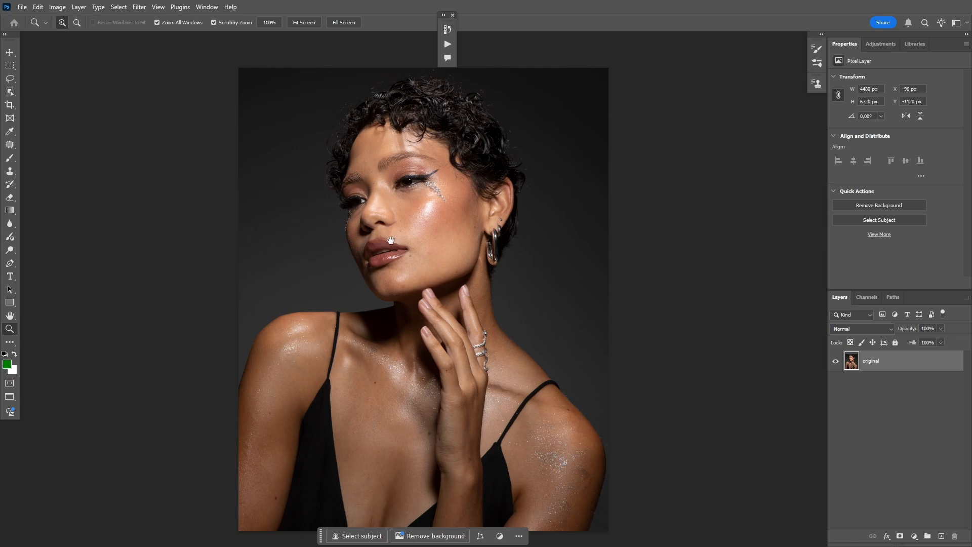
- Choose the Spot Healing Brush and duplicate the original portrait layer for retouching
{"action": "left_click_drag", "start_coordinate": [390, 240], "coordinate": [328, 226]}
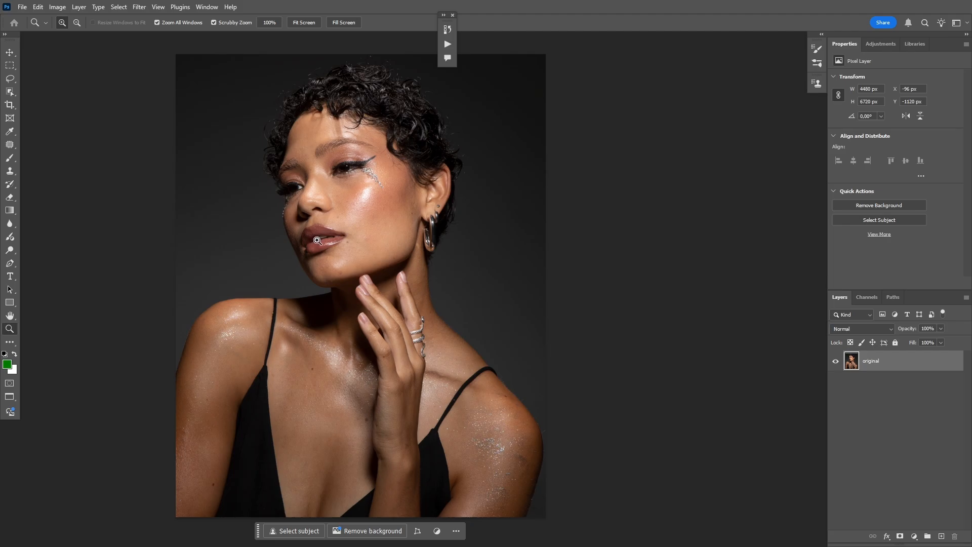
{"action": "left_click_drag", "start_coordinate": [337, 233], "coordinate": [322, 230]}
{"action": "left_click", "coordinate": [340, 223]}
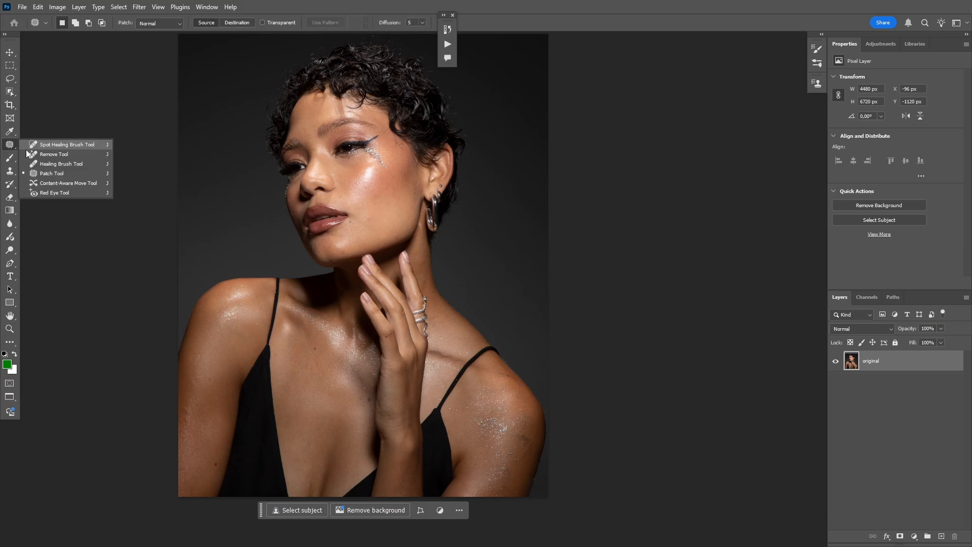
{"action": "left_click", "coordinate": [11, 145]}
{"action": "left_click", "coordinate": [76, 147]}
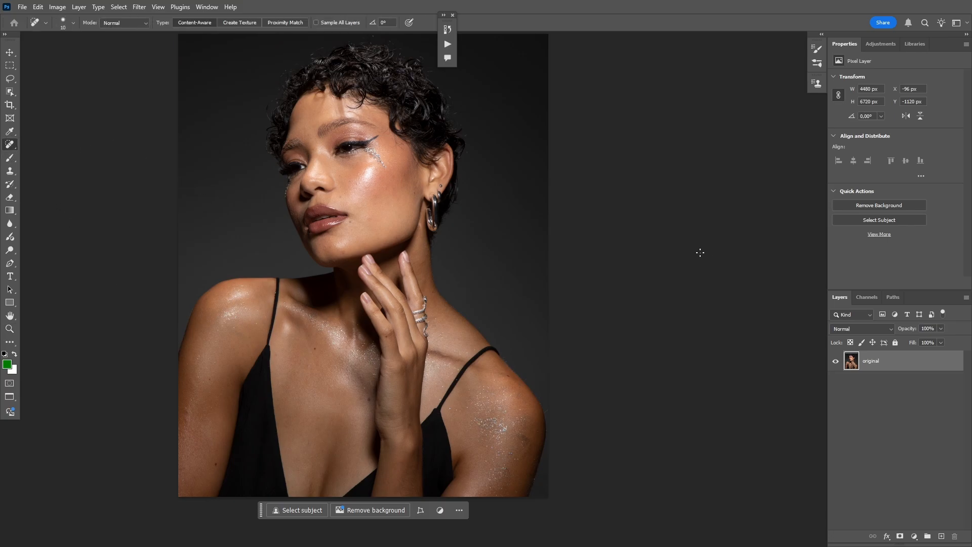
{"action": "key", "text": "ctrl+j"}
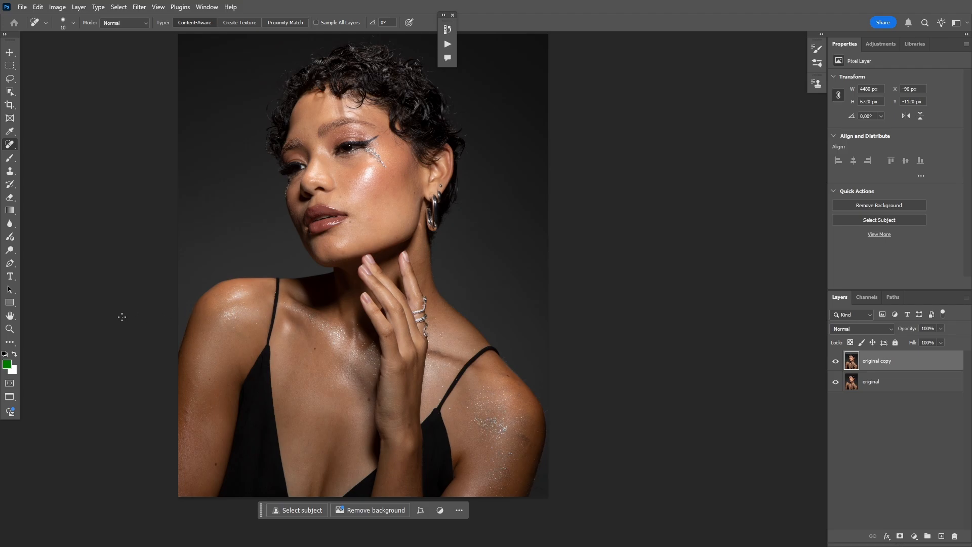
- Examine the portrait's shoulder, chest, face and hair up close for areas that need retouching
{"action": "left_click", "coordinate": [9, 328]}
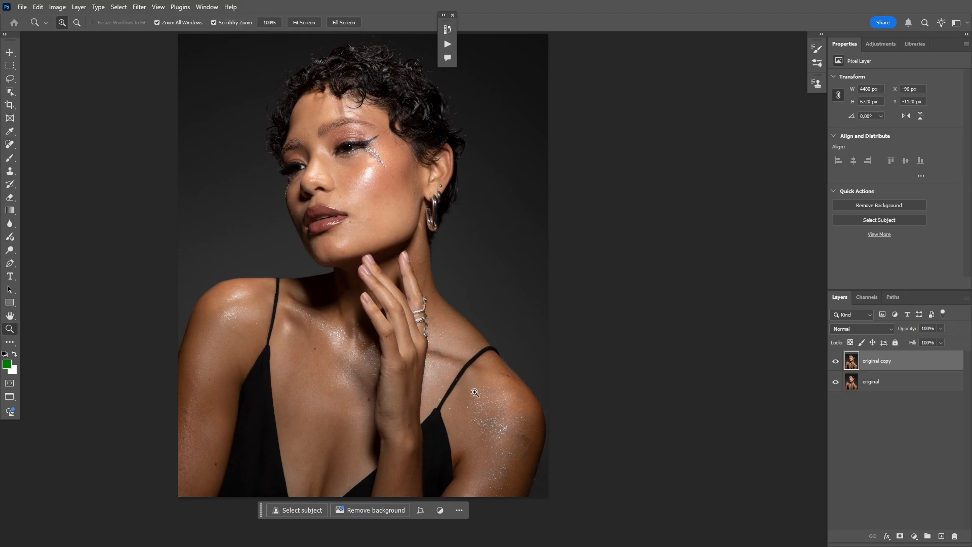
{"action": "left_click_drag", "start_coordinate": [502, 414], "coordinate": [568, 411]}
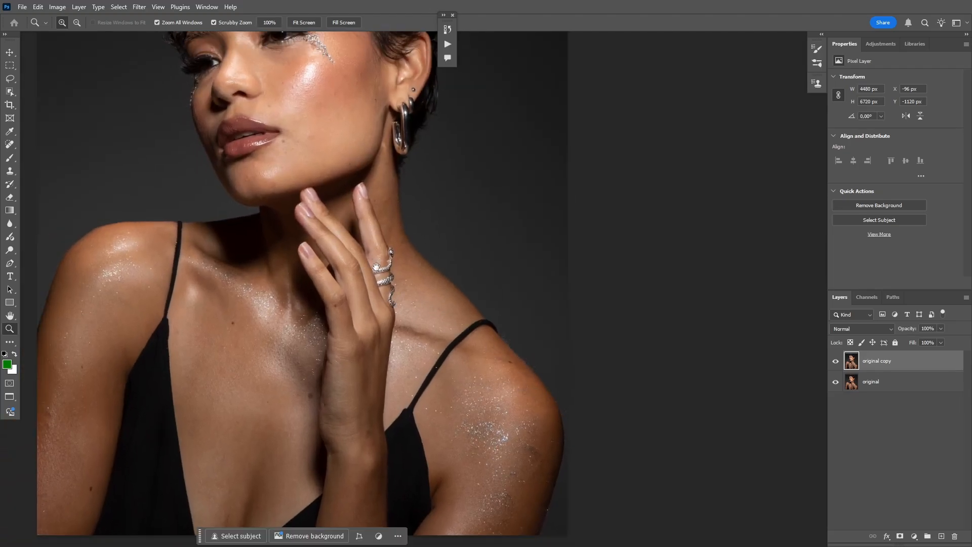
{"action": "left_click_drag", "start_coordinate": [376, 267], "coordinate": [441, 359]}
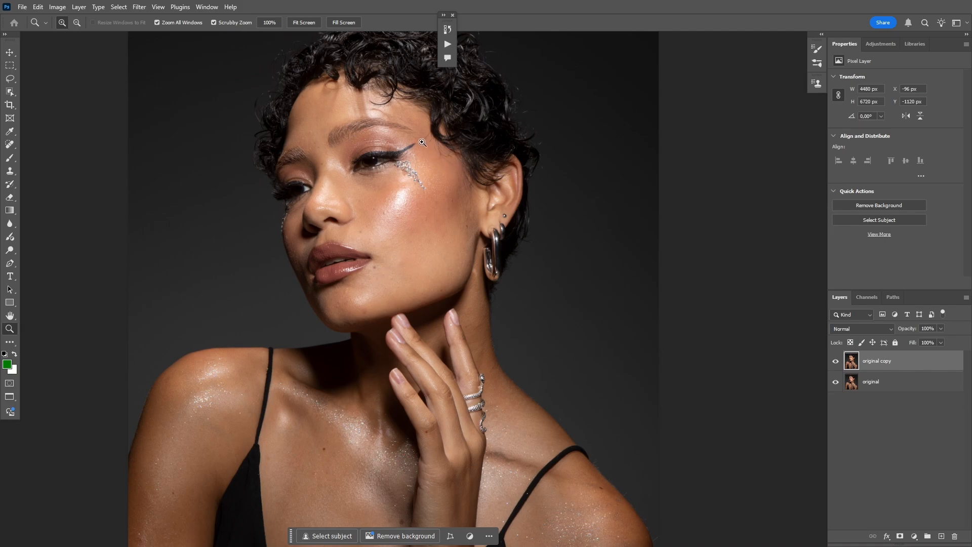
{"action": "left_click_drag", "start_coordinate": [412, 226], "coordinate": [363, 353]}
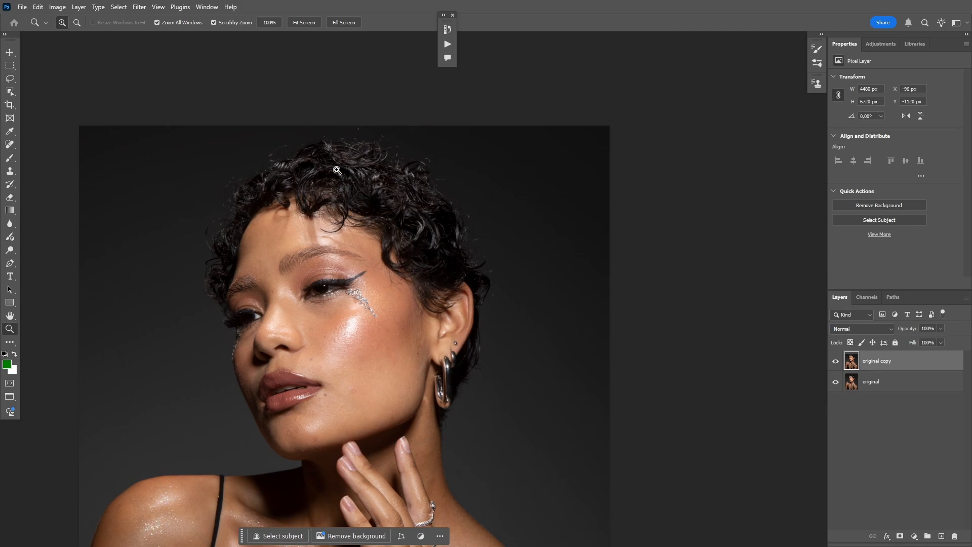
{"action": "left_click_drag", "start_coordinate": [387, 337], "coordinate": [360, 233]}
{"action": "left_click_drag", "start_coordinate": [348, 301], "coordinate": [347, 265]}
{"action": "left_click_drag", "start_coordinate": [412, 185], "coordinate": [339, 271]}
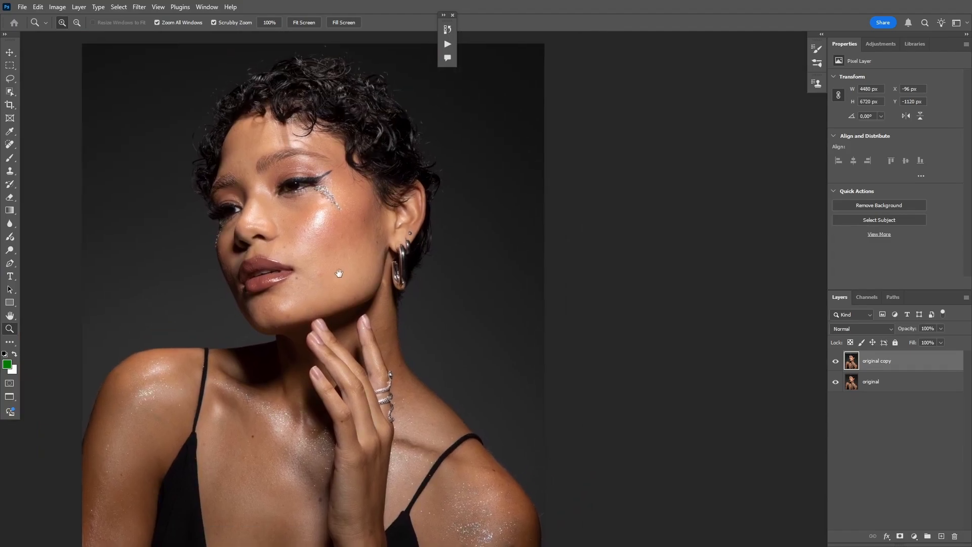
- Heal the stray hairs on the temple beside the eyeliner wing with the content-aware Spot Healing Brush at size 30
{"action": "left_click", "coordinate": [11, 146]}
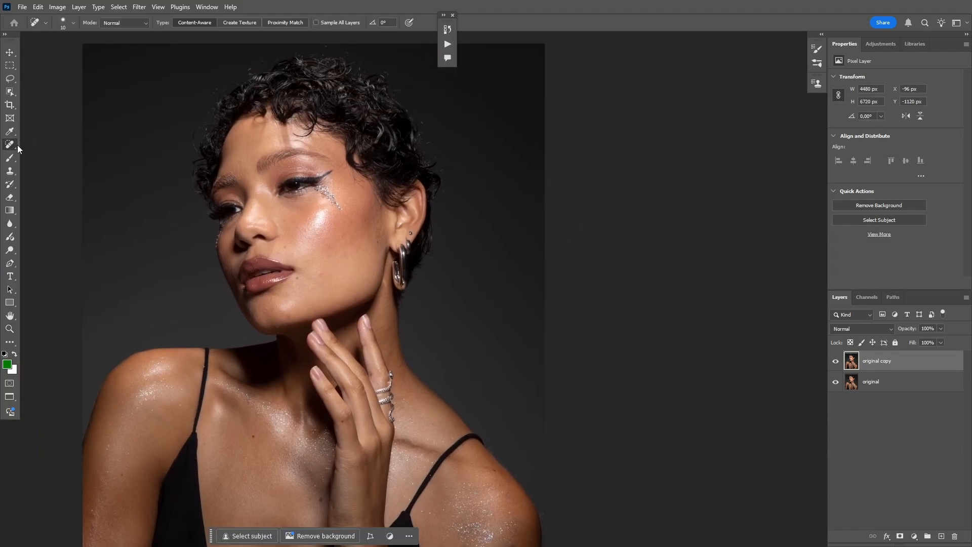
{"action": "right_click", "coordinate": [10, 144]}
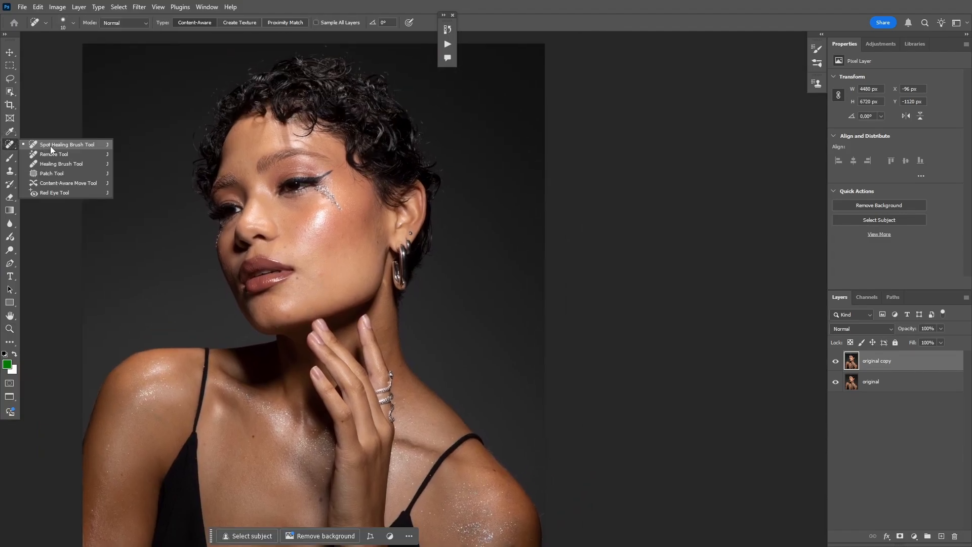
{"action": "left_click", "coordinate": [53, 147]}
{"action": "scroll", "coordinate": [334, 191], "scroll_direction": "up", "scroll_amount": 5}
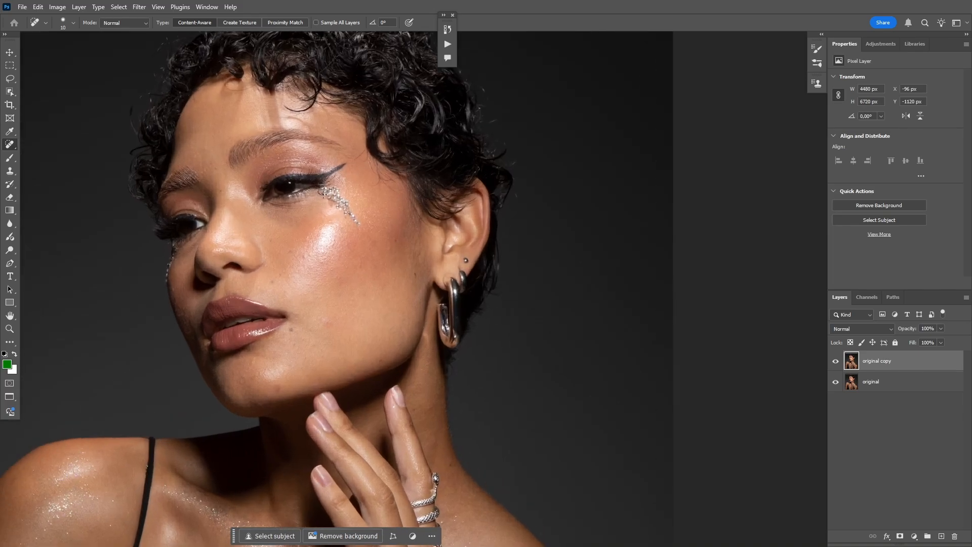
{"action": "scroll", "coordinate": [356, 208], "scroll_direction": "down", "scroll_amount": 1}
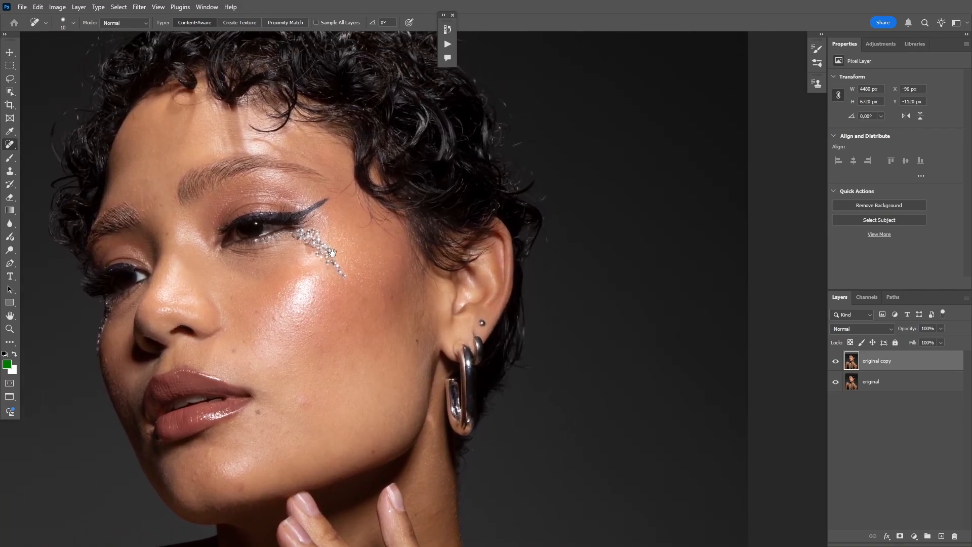
{"action": "key", "text": "bracketright"}
{"action": "key", "text": "bracketright"}
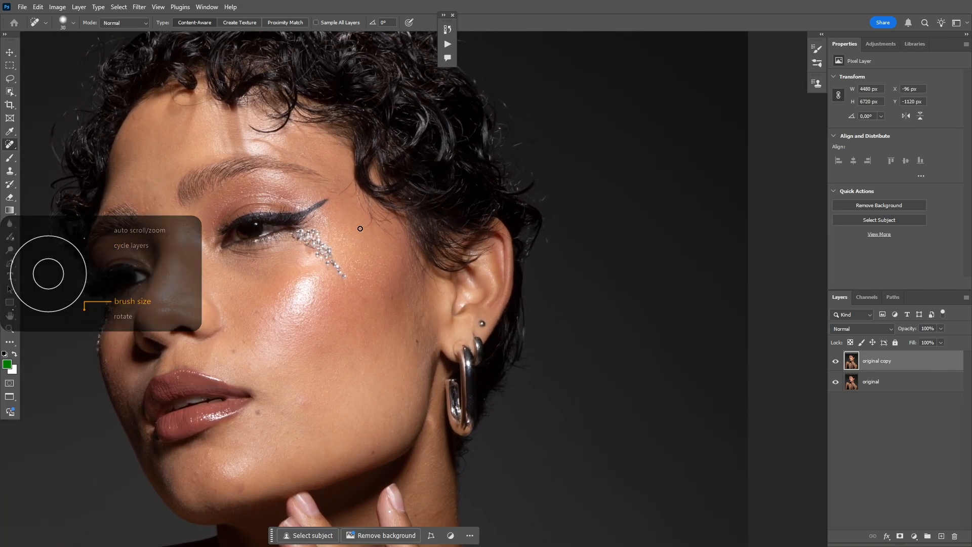
{"action": "mouse_move", "coordinate": [357, 227]}
{"action": "left_mouse_down"}
{"action": "mouse_move", "coordinate": [373, 220]}
{"action": "mouse_move", "coordinate": [392, 234]}
{"action": "left_mouse_up"}
{"action": "mouse_move", "coordinate": [399, 231]}
{"action": "left_mouse_down"}
{"action": "mouse_move", "coordinate": [370, 219]}
{"action": "mouse_move", "coordinate": [353, 184]}
{"action": "left_mouse_up"}
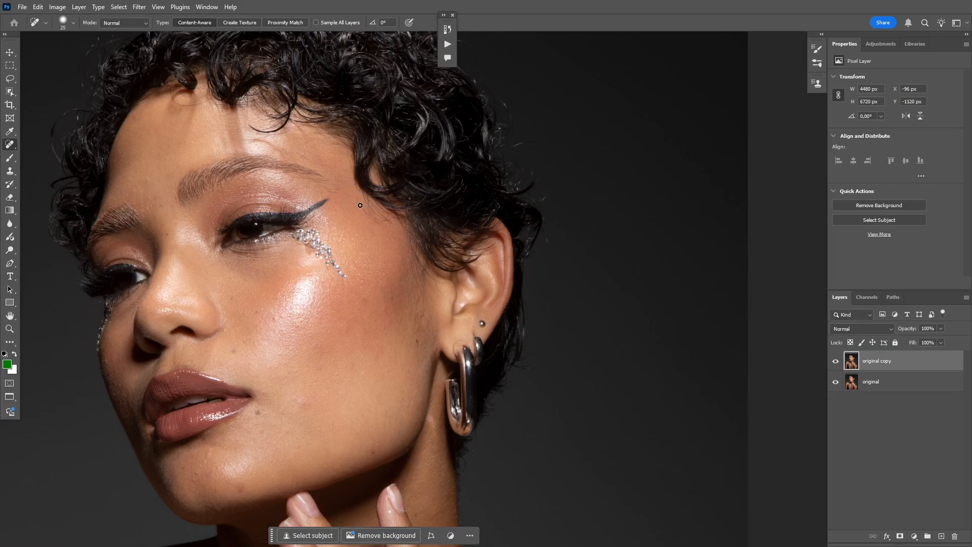
- Remove the remaining fine stray hairs along the temple hairline with short Spot Healing Brush strokes
{"action": "left_click_drag", "start_coordinate": [361, 206], "coordinate": [376, 219]}
{"action": "left_click_drag", "start_coordinate": [376, 218], "coordinate": [389, 223]}
{"action": "key", "text": "]"}
{"action": "left_click", "coordinate": [388, 220]}
{"action": "left_click_drag", "start_coordinate": [387, 218], "coordinate": [362, 197]}
{"action": "key", "text": "bracketright"}
{"action": "key", "text": "bracketright"}
{"action": "left_click", "coordinate": [361, 193]}
{"action": "left_click", "coordinate": [372, 203]}
{"action": "left_click", "coordinate": [387, 217]}
{"action": "left_click", "coordinate": [357, 192]}
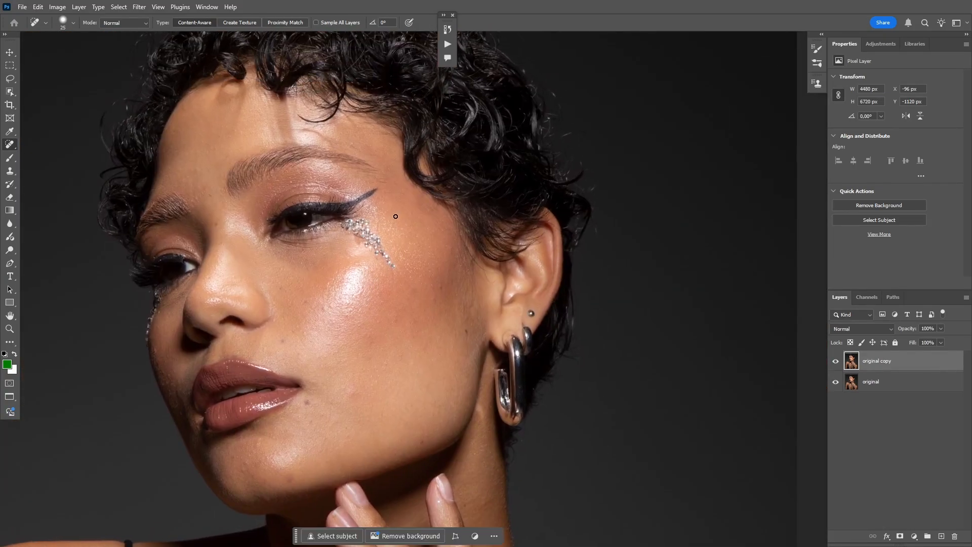
- Patch the reddish blemish on the lower cheek with clean skin from just above it, using the Patch tool
{"action": "right_click", "coordinate": [16, 144]}
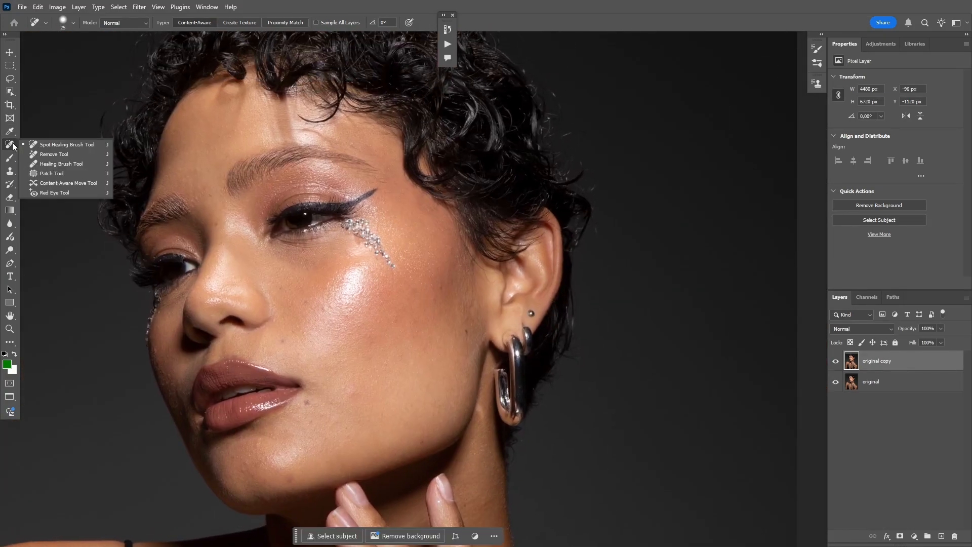
{"action": "left_click", "coordinate": [63, 172]}
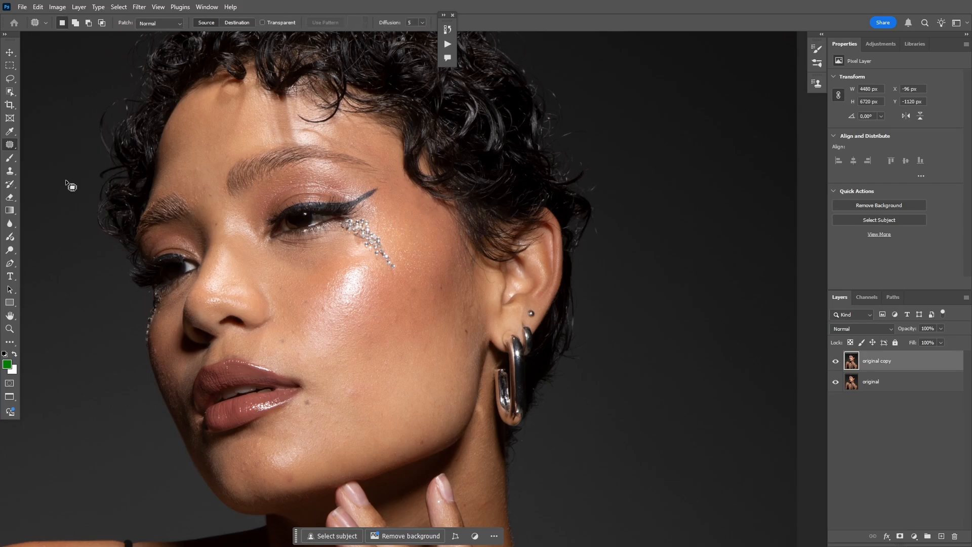
{"action": "left_click", "coordinate": [9, 328]}
{"action": "left_click", "coordinate": [356, 396]}
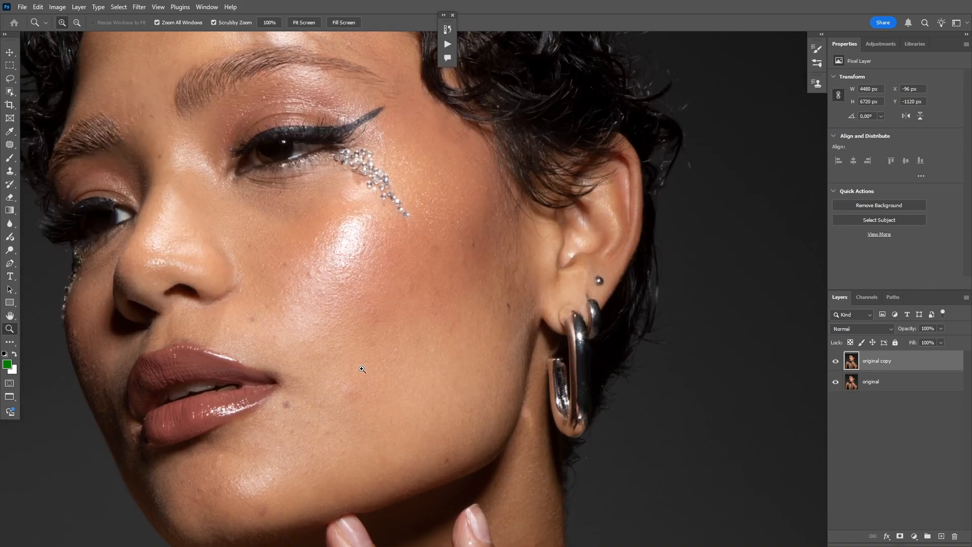
{"action": "left_click", "coordinate": [363, 369]}
{"action": "left_click", "coordinate": [10, 146]}
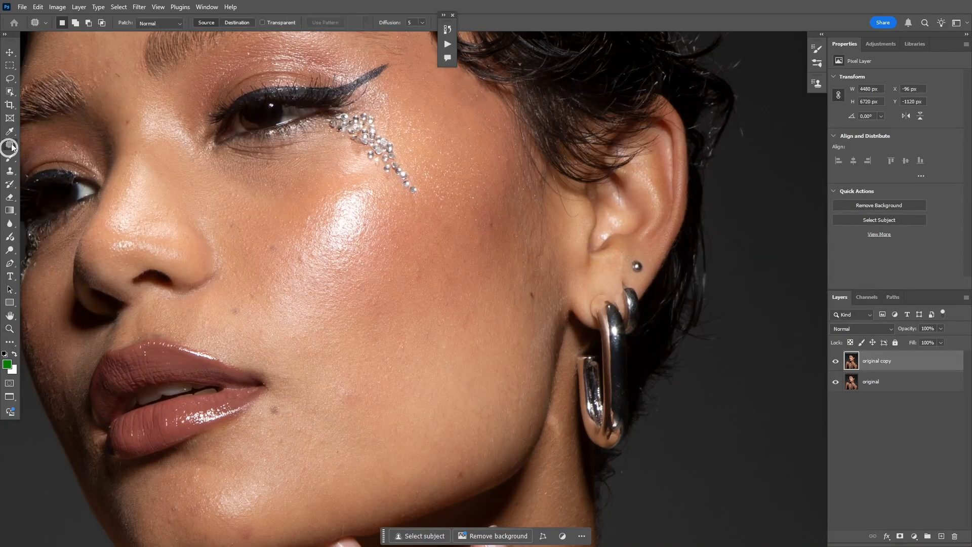
{"action": "left_click", "coordinate": [54, 174]}
{"action": "mouse_move", "coordinate": [357, 402]}
{"action": "left_mouse_down"}
{"action": "mouse_move", "coordinate": [345, 377]}
{"action": "mouse_move", "coordinate": [349, 405]}
{"action": "mouse_move", "coordinate": [362, 351]}
{"action": "left_mouse_up"}
{"action": "left_click", "coordinate": [365, 376]}
- Patch the small marks across the middle of the cheek with nearby clean skin and dismiss the warning
{"action": "mouse_move", "coordinate": [357, 404]}
{"action": "left_mouse_down"}
{"action": "mouse_move", "coordinate": [377, 329]}
{"action": "mouse_move", "coordinate": [376, 350]}
{"action": "left_mouse_up"}
{"action": "left_click", "coordinate": [377, 379]}
{"action": "mouse_move", "coordinate": [376, 343]}
{"action": "left_mouse_down"}
{"action": "mouse_move", "coordinate": [392, 307]}
{"action": "mouse_move", "coordinate": [379, 325]}
{"action": "left_mouse_up"}
{"action": "left_click", "coordinate": [381, 327]}
{"action": "left_click_drag", "start_coordinate": [390, 309], "coordinate": [427, 284]}
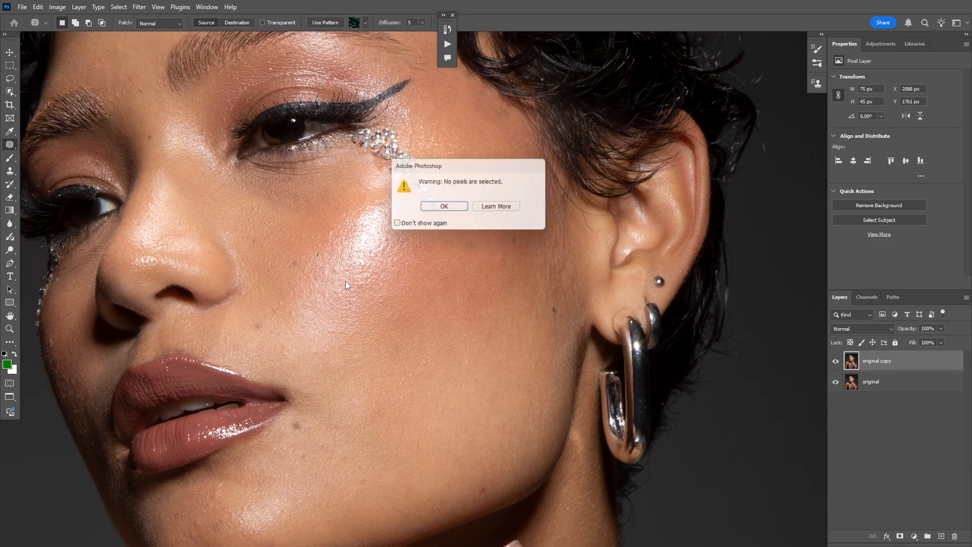
{"action": "key", "text": "Return"}
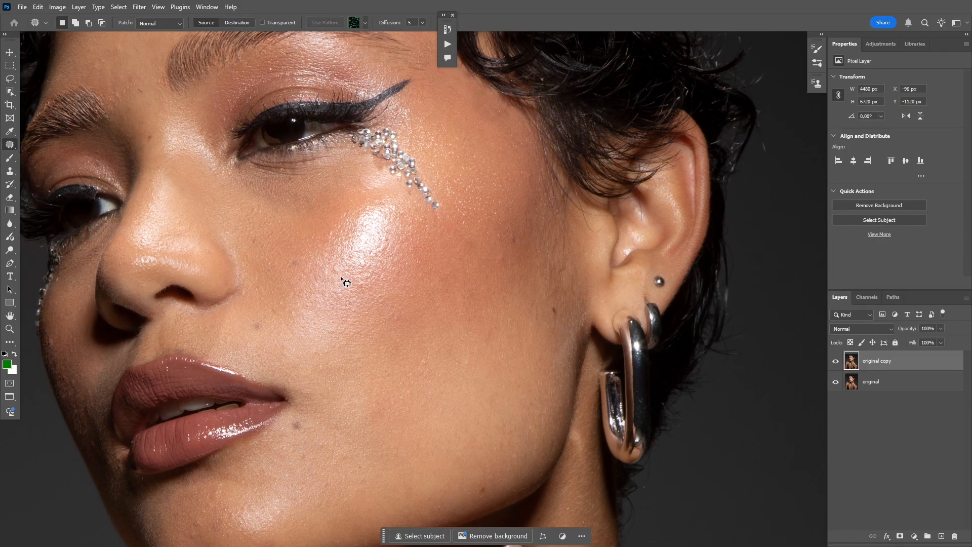
- Patch the small spots below the cheek highlight and the mark on the jawline, clearing each selection
{"action": "mouse_move", "coordinate": [341, 277]}
{"action": "left_mouse_down"}
{"action": "mouse_move", "coordinate": [337, 262]}
{"action": "mouse_move", "coordinate": [330, 270]}
{"action": "mouse_move", "coordinate": [351, 249]}
{"action": "left_mouse_up"}
{"action": "key", "text": "ctrl+d"}
{"action": "mouse_move", "coordinate": [362, 291]}
{"action": "left_mouse_down"}
{"action": "mouse_move", "coordinate": [371, 274]}
{"action": "mouse_move", "coordinate": [360, 292]}
{"action": "left_mouse_up"}
{"action": "mouse_move", "coordinate": [362, 286]}
{"action": "left_mouse_down"}
{"action": "mouse_move", "coordinate": [337, 293]}
{"action": "mouse_move", "coordinate": [372, 250]}
{"action": "left_mouse_up"}
{"action": "key", "text": "ctrl+d"}
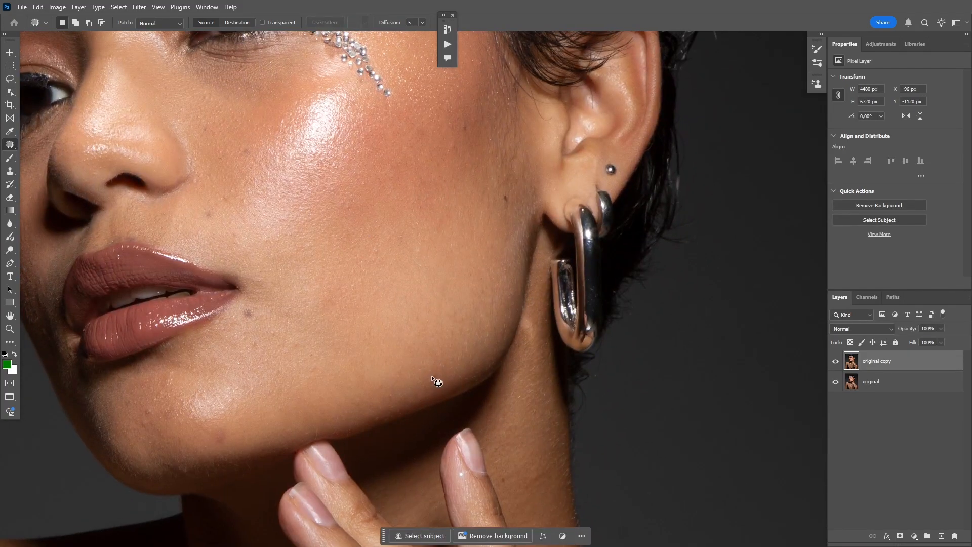
{"action": "mouse_move", "coordinate": [431, 375]}
{"action": "left_mouse_down"}
{"action": "mouse_move", "coordinate": [442, 364]}
{"action": "mouse_move", "coordinate": [416, 383]}
{"action": "left_mouse_up"}
{"action": "key", "text": "ctrl+d"}
- Try to cover the chin blemish with the Clone Stamp, sampling clean skin just above it with an enlarged brush
{"action": "left_click", "coordinate": [11, 173]}
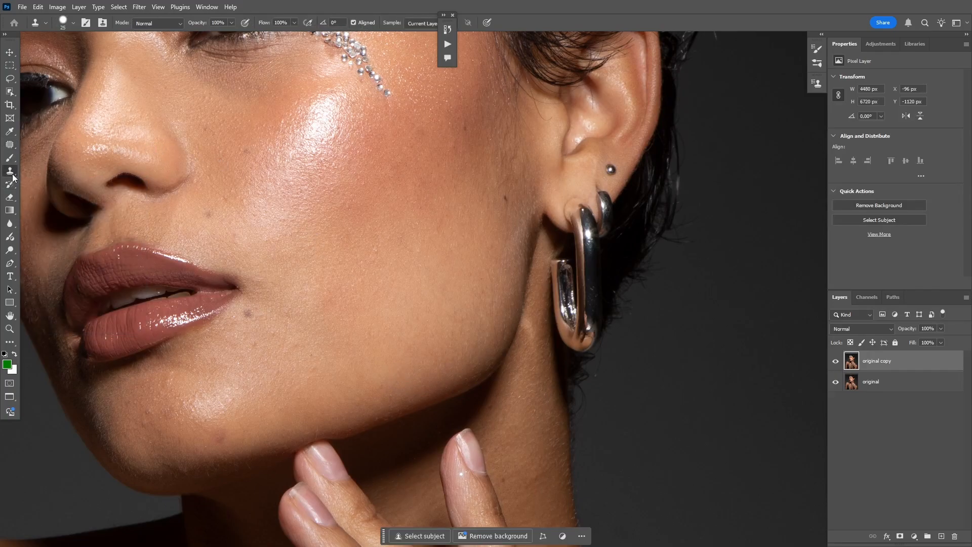
{"action": "key", "text": "]"}
{"action": "key", "text": "]"}
{"action": "key", "text": "]"}
{"action": "left_click", "coordinate": [231, 428], "text": "alt"}
{"action": "left_click", "coordinate": [220, 437]}
- Patch the two blemishes on the chin with neighbouring clean skin using the Patch tool
{"action": "left_click", "coordinate": [10, 148]}
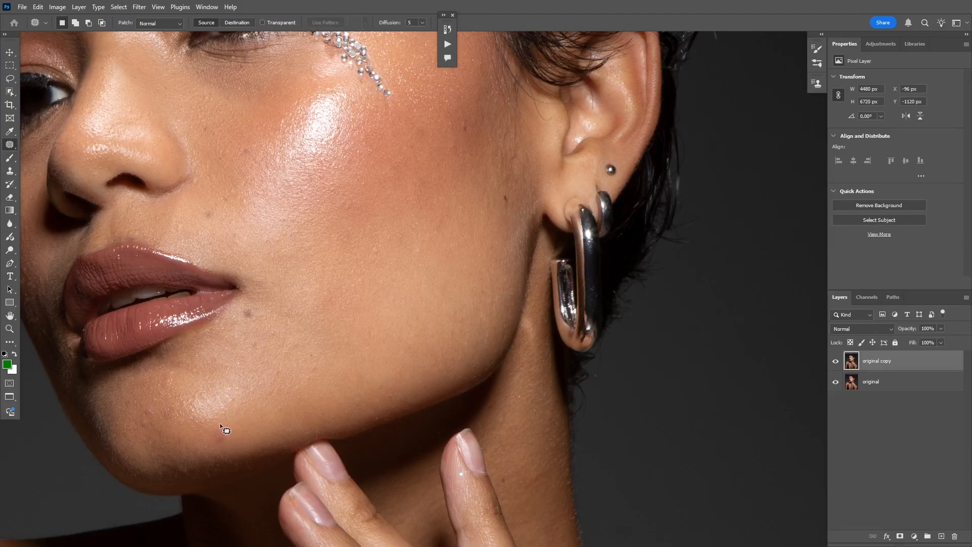
{"action": "mouse_move", "coordinate": [229, 444]}
{"action": "left_mouse_down"}
{"action": "mouse_move", "coordinate": [222, 425]}
{"action": "mouse_move", "coordinate": [268, 428]}
{"action": "left_mouse_up"}
{"action": "key", "text": "ctrl+d"}
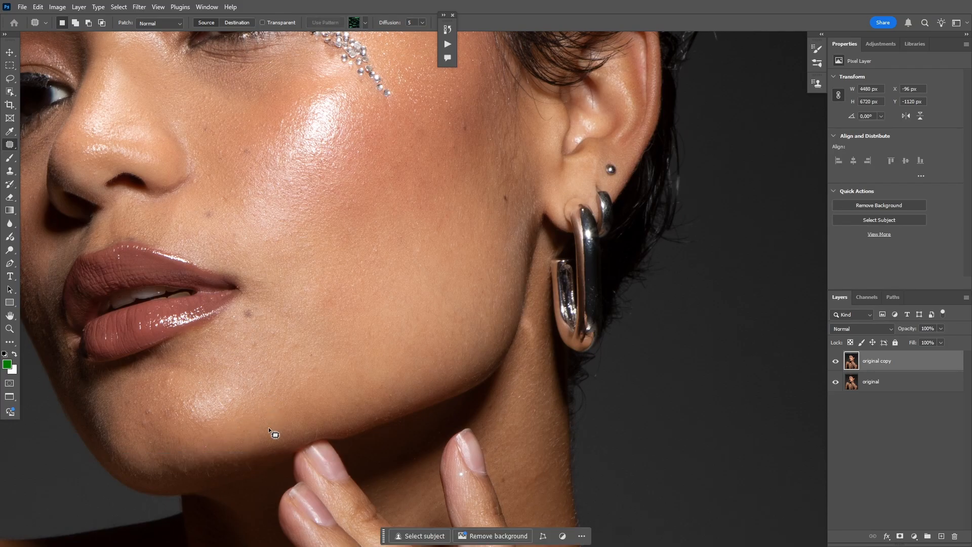
{"action": "left_click_drag", "start_coordinate": [146, 426], "coordinate": [147, 425]}
{"action": "left_click_drag", "start_coordinate": [146, 419], "coordinate": [132, 406]}
{"action": "key", "text": "ctrl+d"}
- Patch the small marks on the cheek beside the nose and mouth with nearby skin
{"action": "left_click_drag", "start_coordinate": [233, 278], "coordinate": [345, 385]}
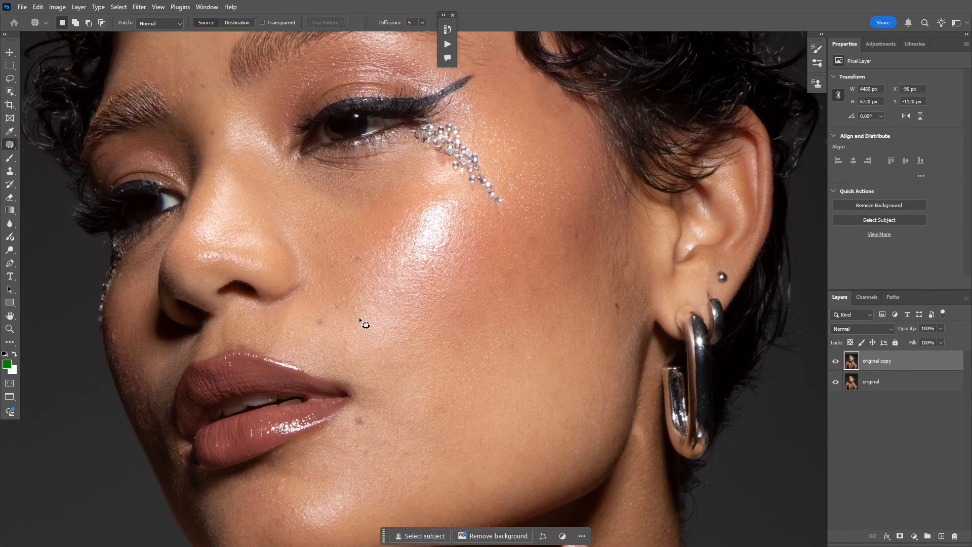
{"action": "left_click_drag", "start_coordinate": [360, 320], "coordinate": [349, 307]}
{"action": "key", "text": "ctrl+d"}
{"action": "left_click_drag", "start_coordinate": [466, 207], "coordinate": [363, 303]}
{"action": "key", "text": "ctrl+d"}
- Patch the mark between the eyebrows with clean forehead skin
{"action": "left_click_drag", "start_coordinate": [319, 187], "coordinate": [359, 361]}
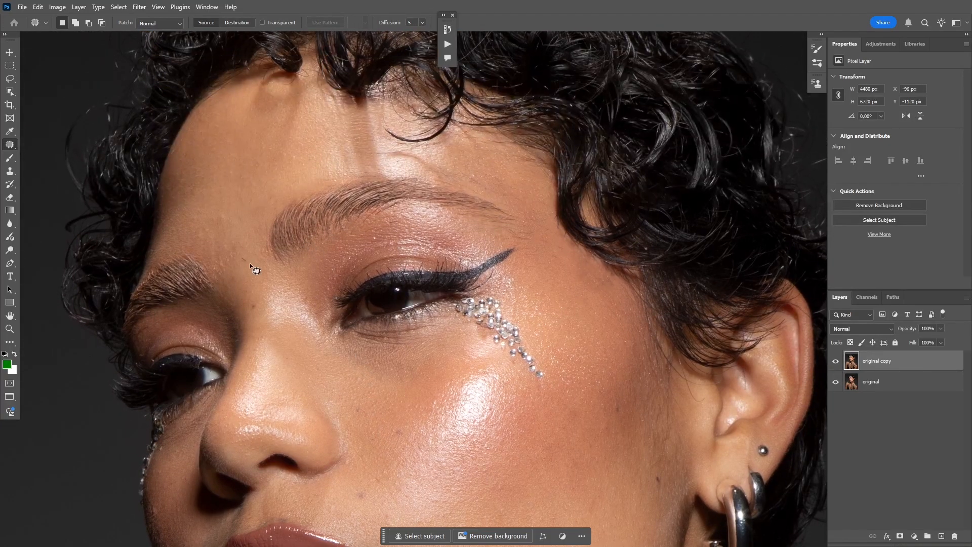
{"action": "mouse_move", "coordinate": [254, 268]}
{"action": "left_mouse_down"}
{"action": "mouse_move", "coordinate": [230, 239]}
{"action": "mouse_move", "coordinate": [216, 267]}
{"action": "mouse_move", "coordinate": [209, 229]}
{"action": "left_mouse_up"}
{"action": "key", "text": "Return"}
- Patch the stray brow hairs on the upper eyelid and above the eyebrow's tail
{"action": "mouse_move", "coordinate": [385, 219]}
{"action": "left_mouse_down"}
{"action": "mouse_move", "coordinate": [338, 215]}
{"action": "mouse_move", "coordinate": [289, 234]}
{"action": "left_mouse_up"}
{"action": "left_click_drag", "start_coordinate": [288, 233], "coordinate": [279, 233]}
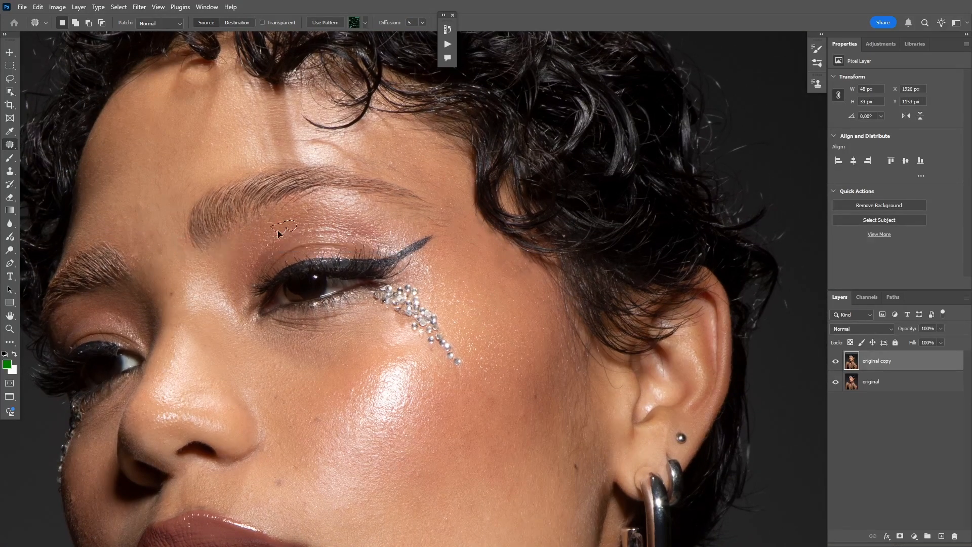
{"action": "key", "text": "ctrl+d"}
{"action": "mouse_move", "coordinate": [389, 172]}
{"action": "left_mouse_down"}
{"action": "mouse_move", "coordinate": [394, 157]}
{"action": "mouse_move", "coordinate": [389, 171]}
{"action": "left_mouse_up"}
{"action": "left_click_drag", "start_coordinate": [394, 163], "coordinate": [370, 164]}
{"action": "key", "text": "ctrl+d"}
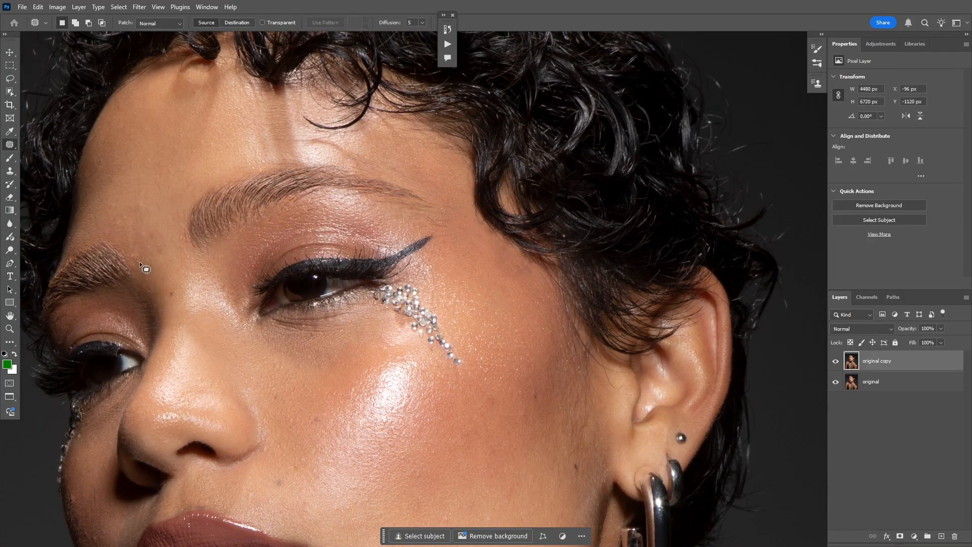
- Patch the mark at the outer edge of the lower arm with skin from above it
{"action": "left_click", "coordinate": [10, 329]}
{"action": "left_click_drag", "start_coordinate": [307, 258], "coordinate": [211, 251]}
{"action": "left_click", "coordinate": [340, 292]}
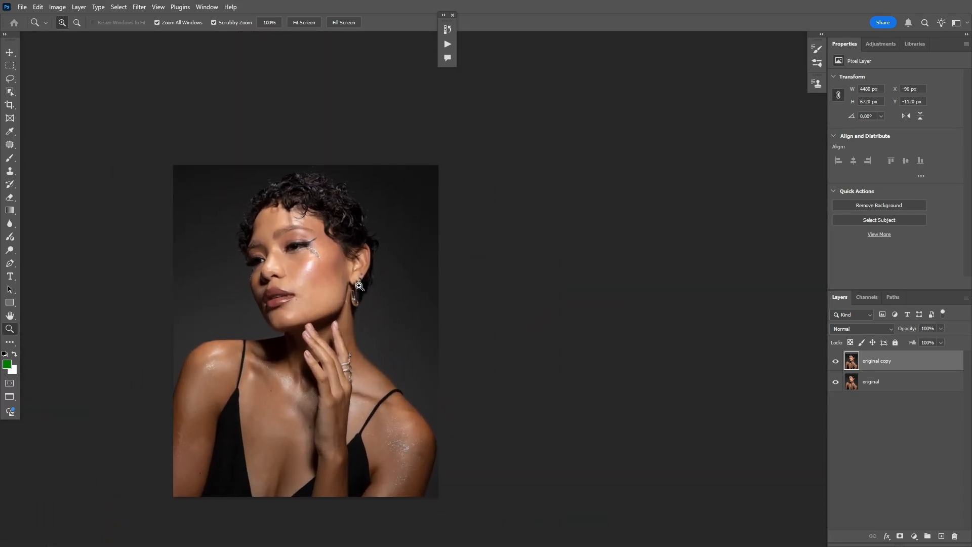
{"action": "left_click", "coordinate": [10, 145]}
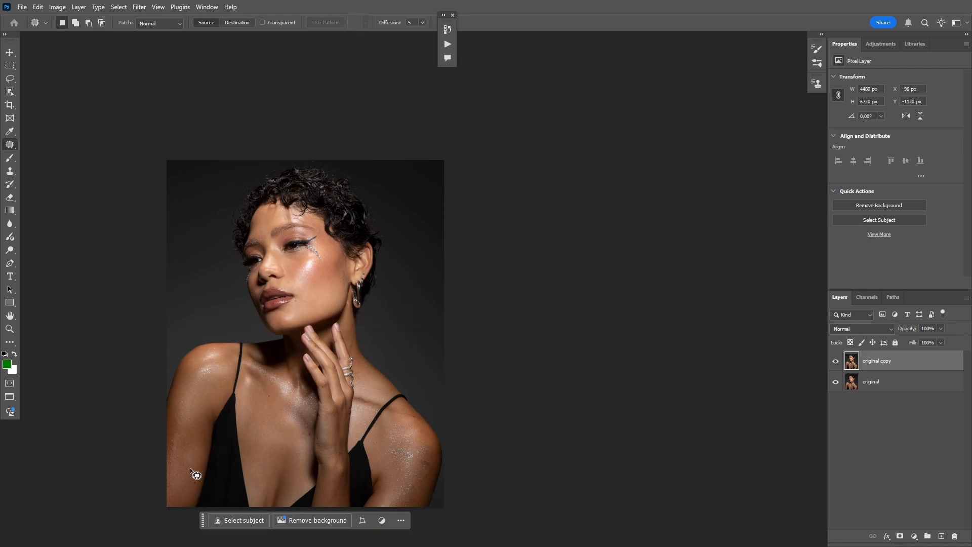
{"action": "mouse_move", "coordinate": [172, 455]}
{"action": "left_mouse_down"}
{"action": "mouse_move", "coordinate": [169, 444]}
{"action": "mouse_move", "coordinate": [171, 453]}
{"action": "left_mouse_up"}
{"action": "left_click_drag", "start_coordinate": [172, 448], "coordinate": [174, 423]}
{"action": "key", "text": "ctrl+d"}
- Heal small flaws around the raised finger's nail with the Spot Healing Brush at size 9, and return to the full portrait
{"action": "left_click", "coordinate": [12, 330]}
{"action": "left_click_drag", "start_coordinate": [332, 344], "coordinate": [246, 205]}
{"action": "left_click_drag", "start_coordinate": [301, 312], "coordinate": [324, 253]}
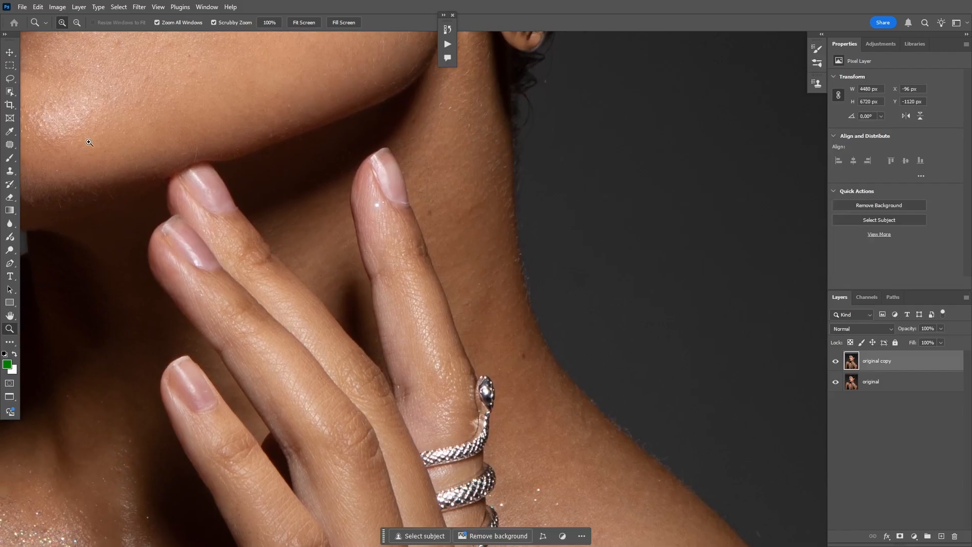
{"action": "left_click_drag", "start_coordinate": [9, 143], "coordinate": [47, 145]}
{"action": "key", "text": "bracketleft"}
{"action": "key", "text": "bracketleft"}
{"action": "key", "text": "bracketleft"}
{"action": "key", "text": "bracketleft"}
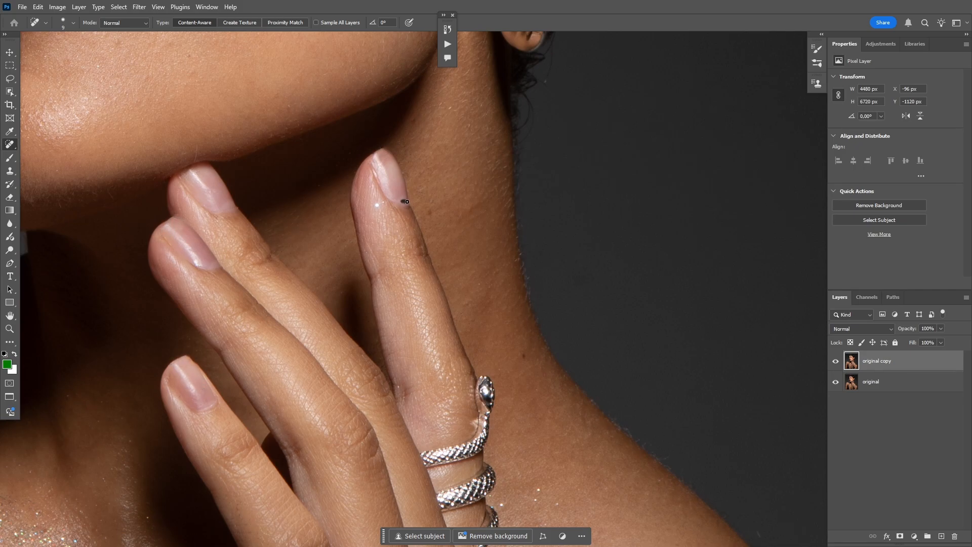
{"action": "left_click", "coordinate": [383, 156]}
{"action": "left_click", "coordinate": [10, 329]}
{"action": "left_click_drag", "start_coordinate": [385, 272], "coordinate": [307, 266]}
{"action": "left_click", "coordinate": [356, 247]}
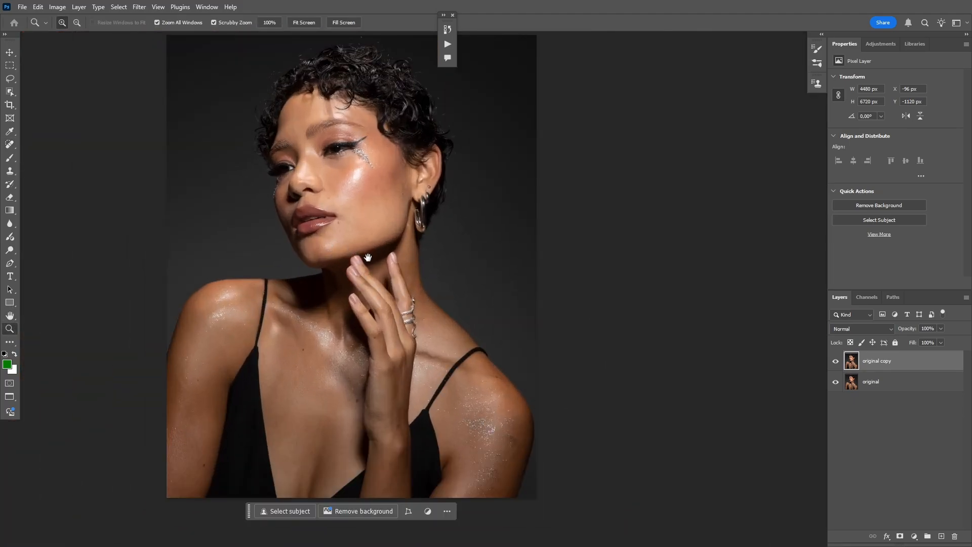
- Add two Curves adjustment layers above the retouched copy layer
{"action": "left_click_drag", "start_coordinate": [368, 256], "coordinate": [279, 288]}
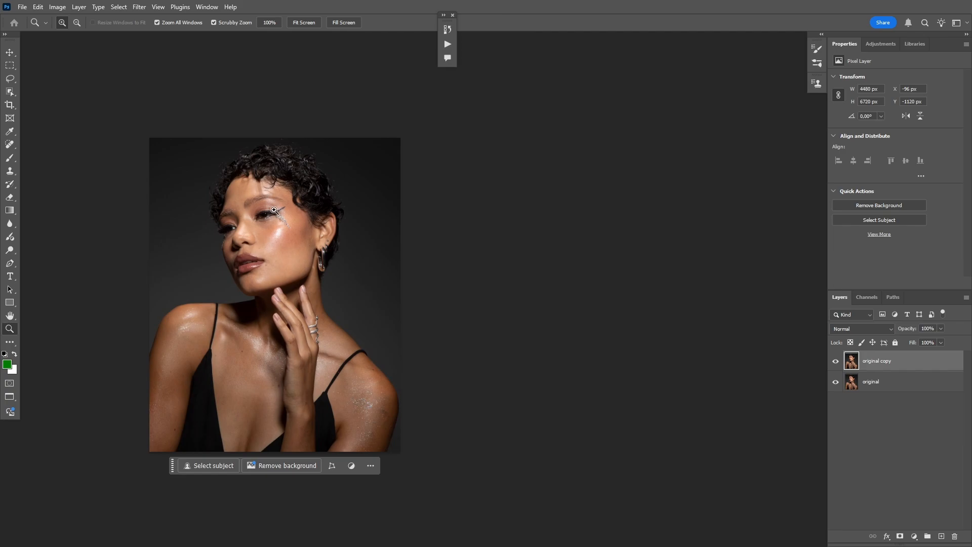
{"action": "left_click_drag", "start_coordinate": [246, 215], "coordinate": [257, 215]}
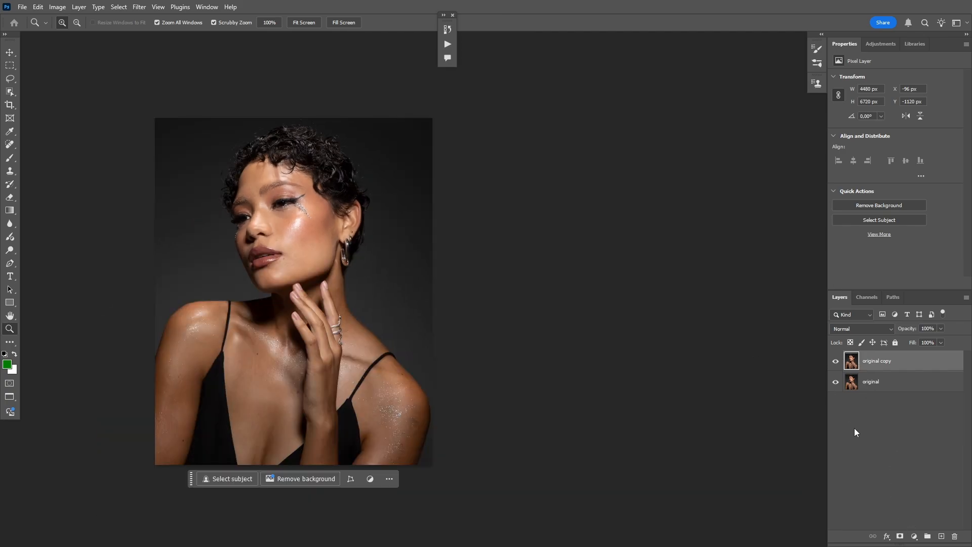
{"action": "left_click", "coordinate": [914, 536]}
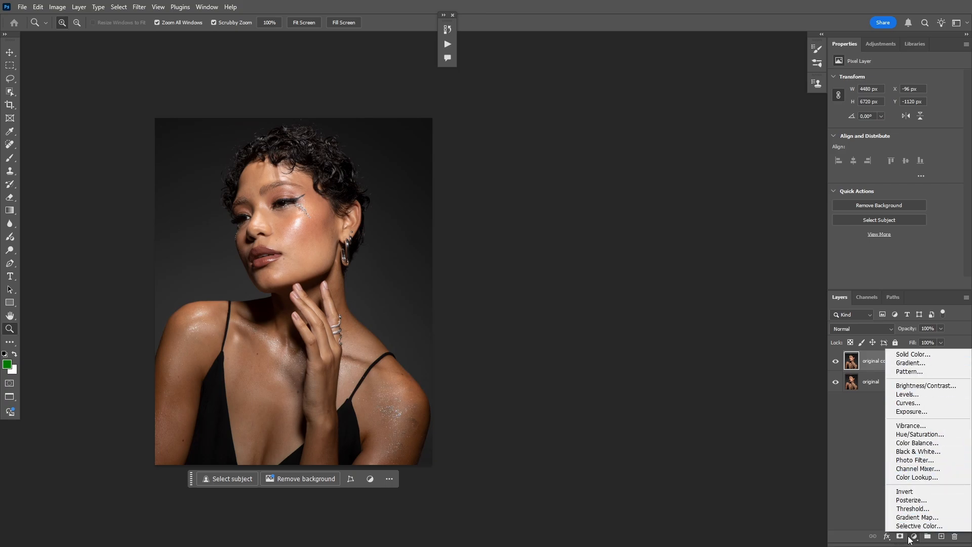
{"action": "left_click", "coordinate": [915, 404]}
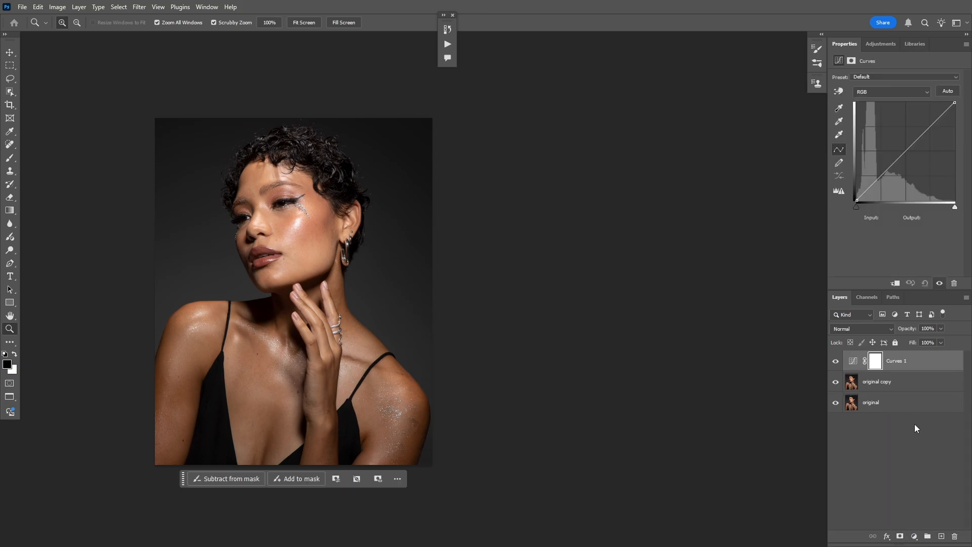
{"action": "left_click", "coordinate": [914, 536]}
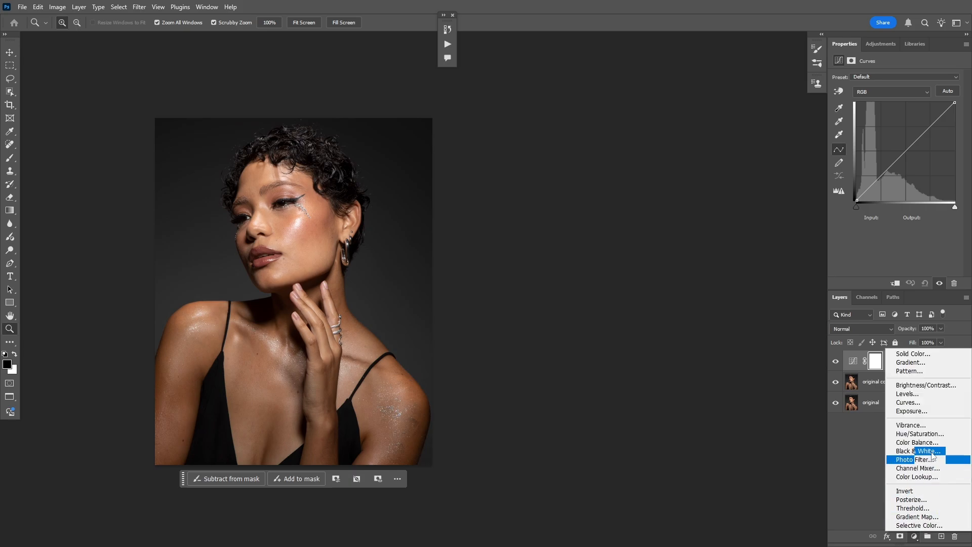
{"action": "left_click", "coordinate": [911, 403]}
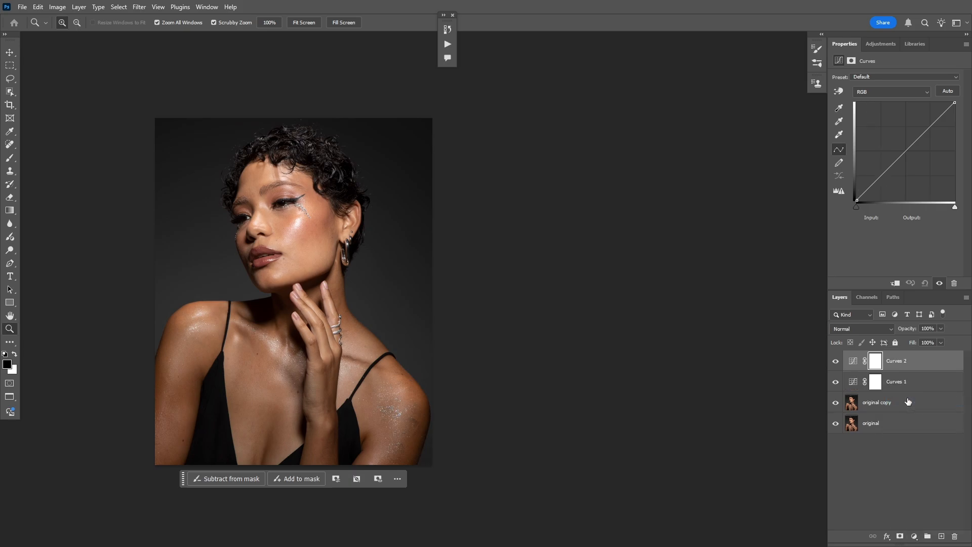
- Rename the lower Curves layer "high" and the upper one "shadow"
{"action": "double_click", "coordinate": [899, 382]}
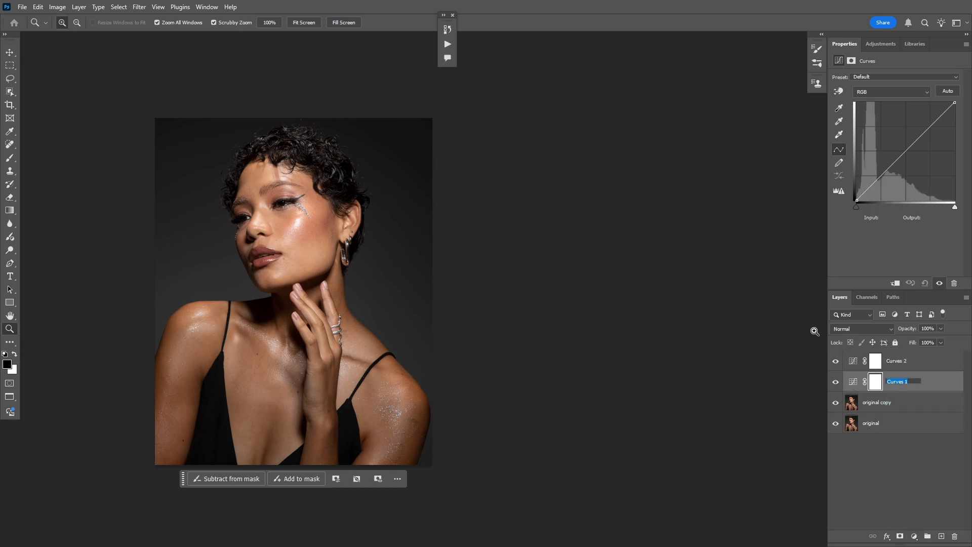
{"action": "type", "text": "high"}
{"action": "left_click", "coordinate": [913, 468]}
{"action": "double_click", "coordinate": [902, 360]}
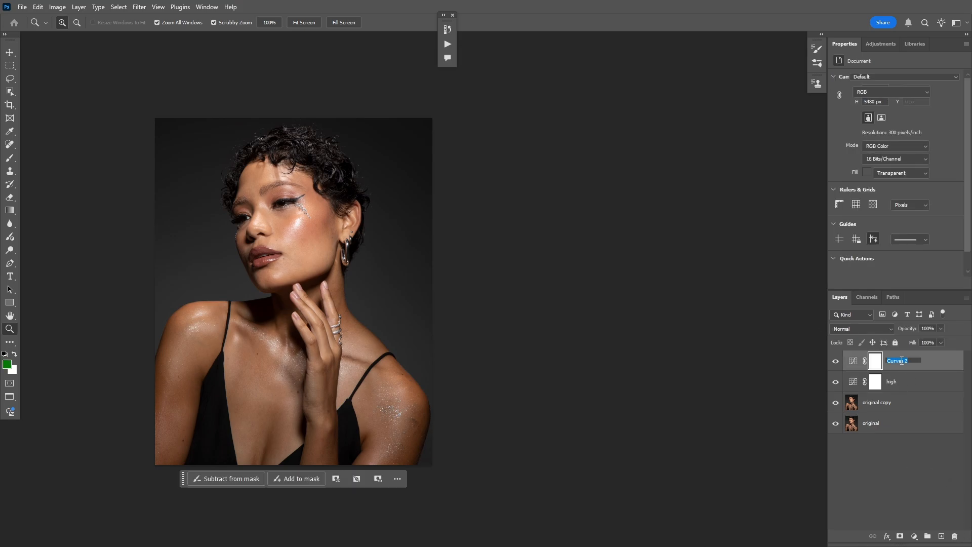
{"action": "type", "text": "shad"}
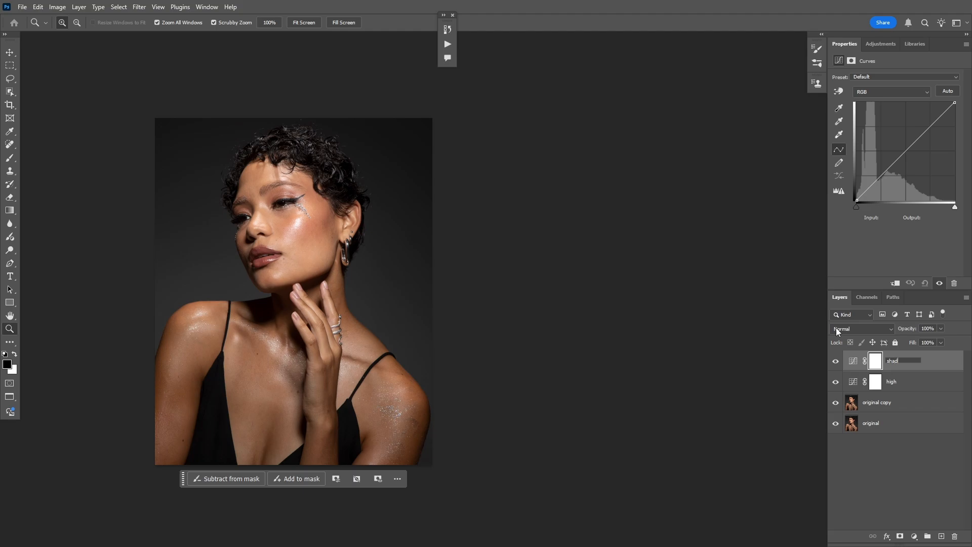
{"action": "type", "text": "ow"}
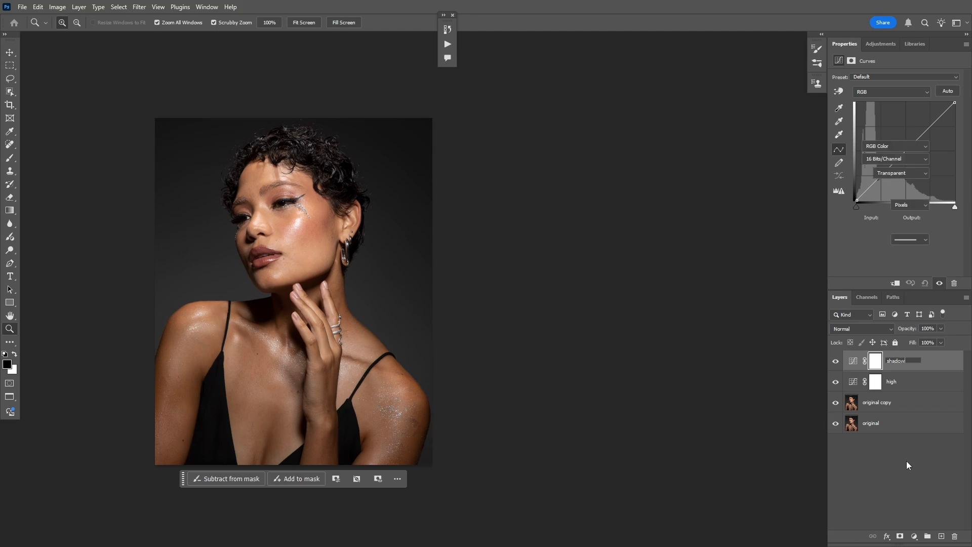
{"action": "left_click", "coordinate": [907, 461]}
- Set the "high" layer's blend mode to Screen and the "shadow" layer's to Multiply, and compare the portrait with "high" hidden
{"action": "left_click", "coordinate": [875, 381]}
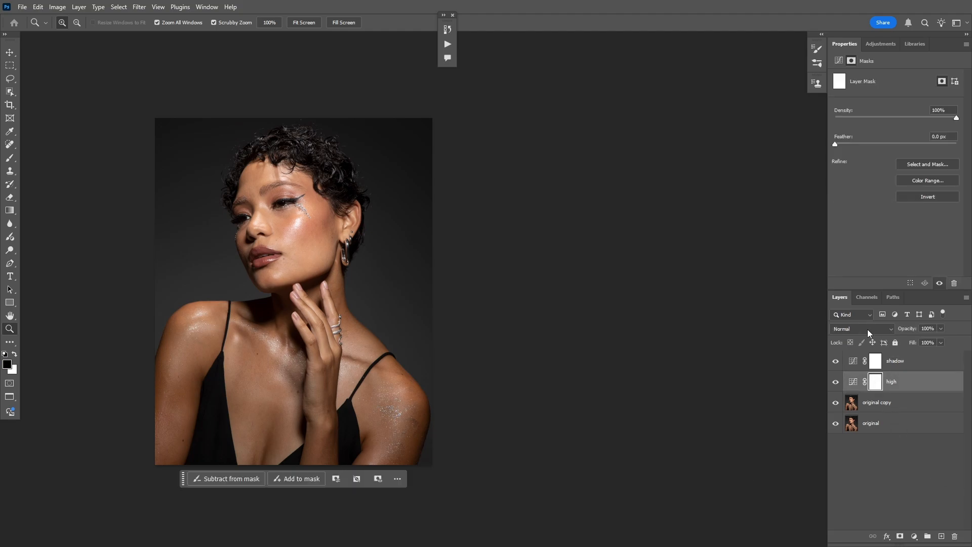
{"action": "left_click", "coordinate": [868, 329]}
{"action": "left_click", "coordinate": [844, 356]}
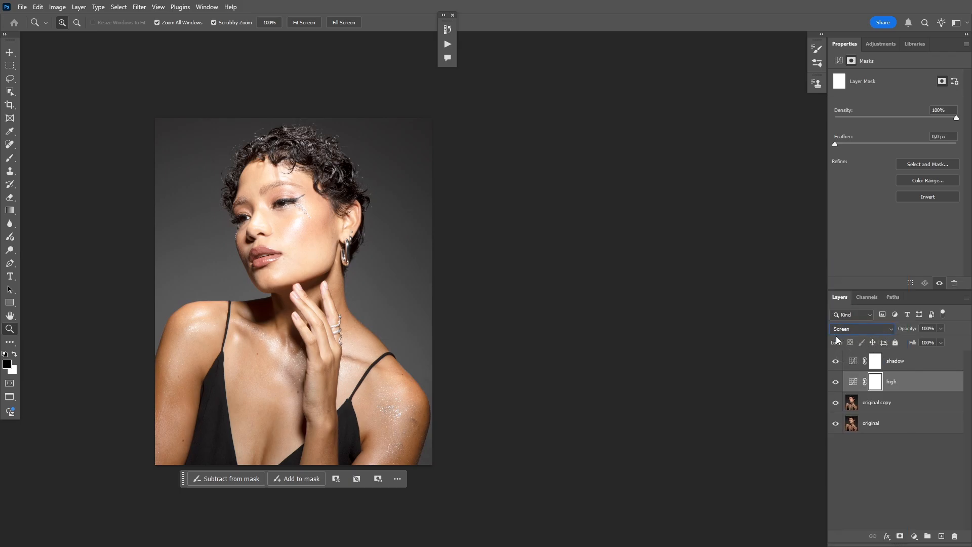
{"action": "left_click", "coordinate": [881, 363]}
{"action": "left_click", "coordinate": [864, 330]}
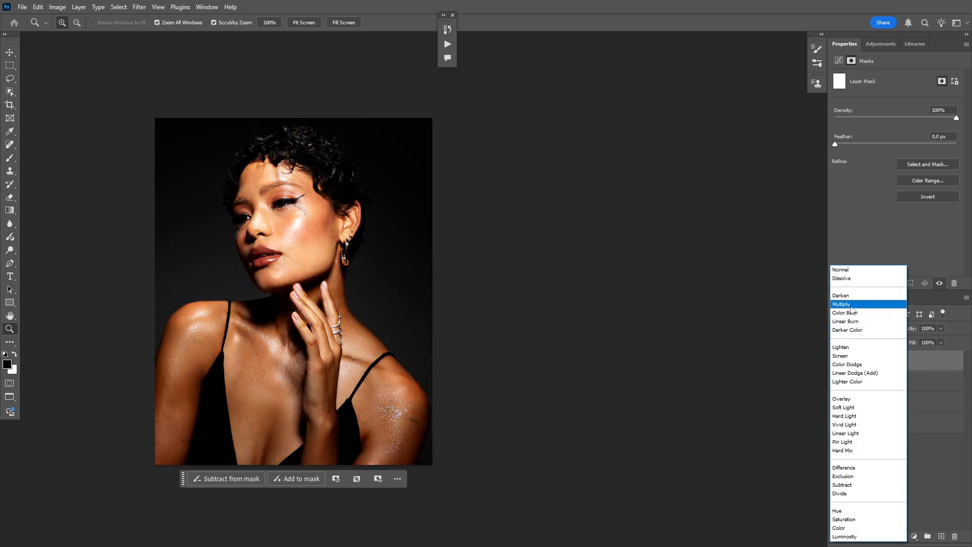
{"action": "left_click", "coordinate": [849, 305]}
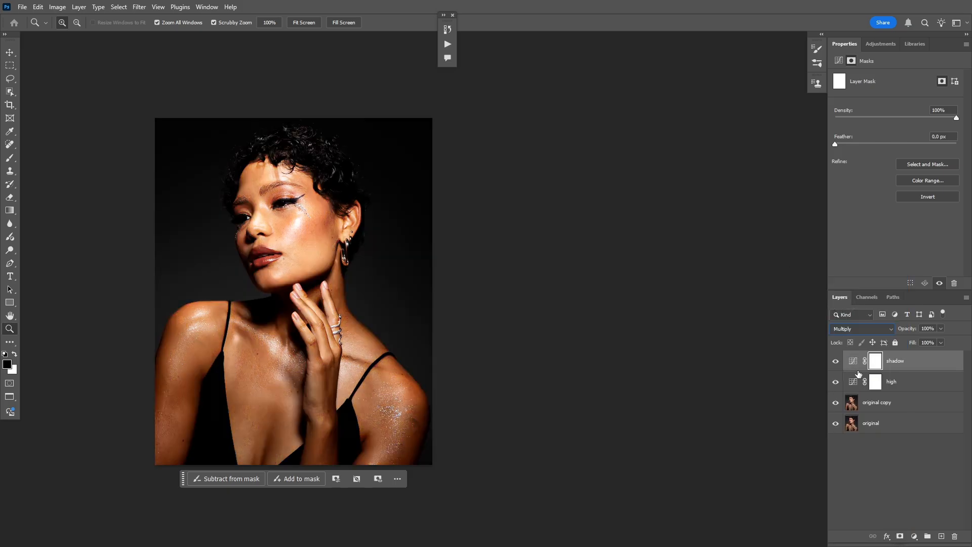
{"action": "left_click", "coordinate": [834, 379]}
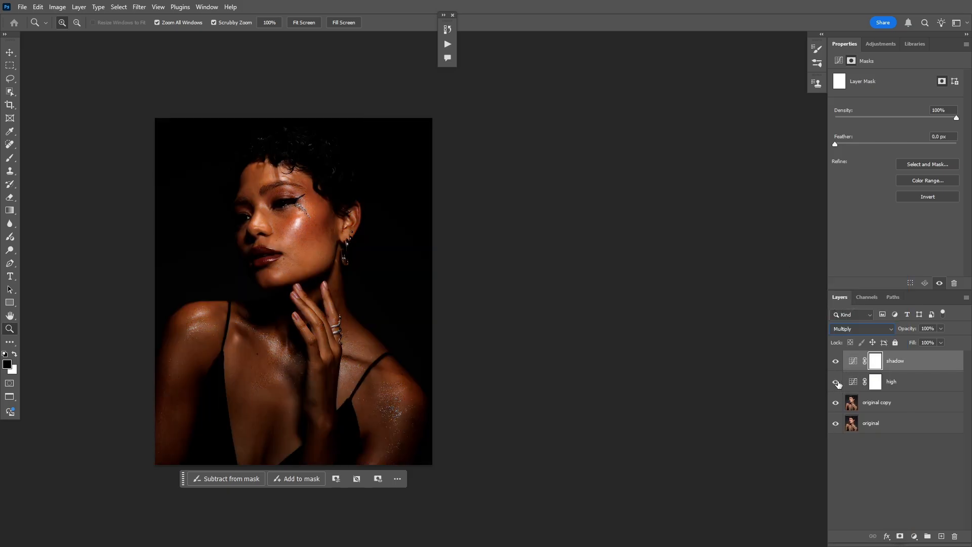
{"action": "left_click", "coordinate": [836, 383]}
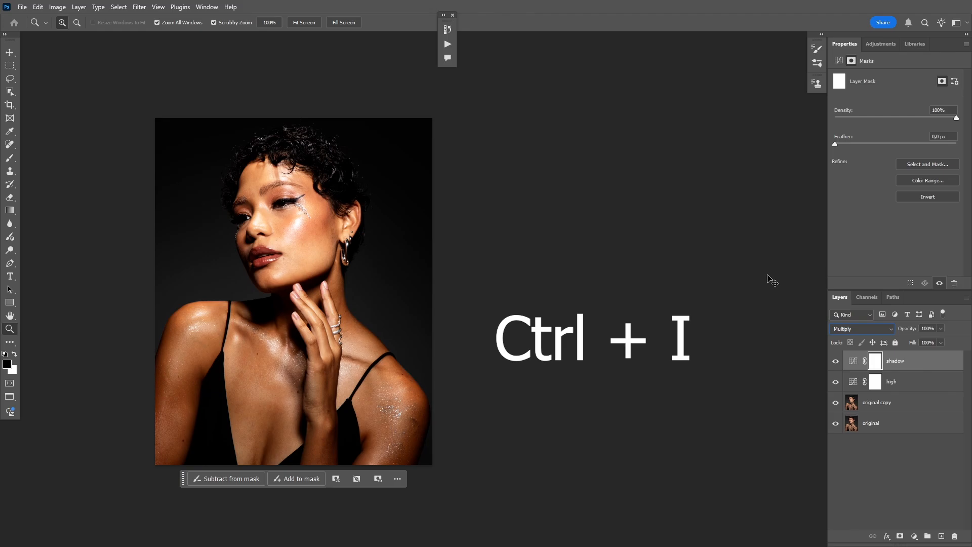
- Invert the layer masks of the "shadow" and "high" Curves layers to black
{"action": "key", "text": "ctrl+i"}
{"action": "left_click", "coordinate": [853, 361]}
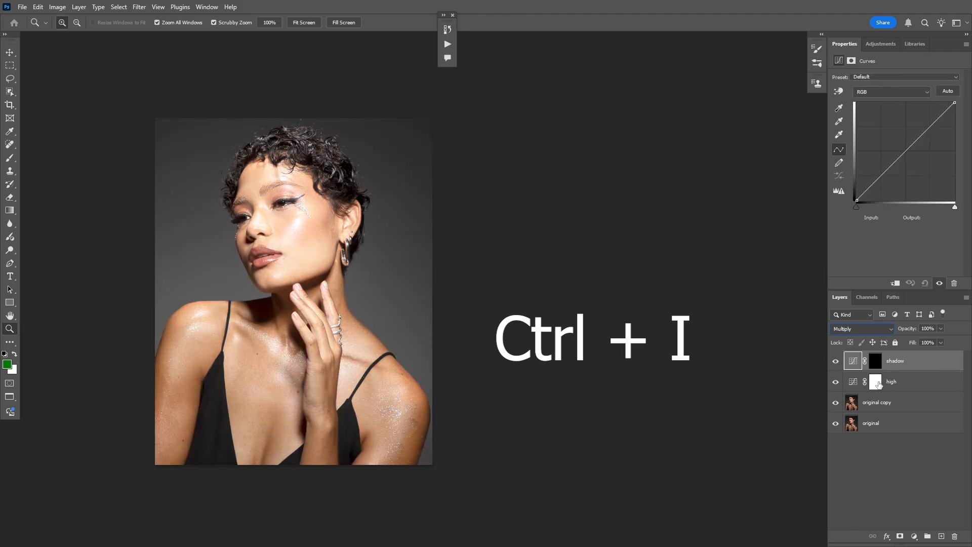
{"action": "left_click", "coordinate": [876, 382]}
{"action": "key", "text": "ctrl+i"}
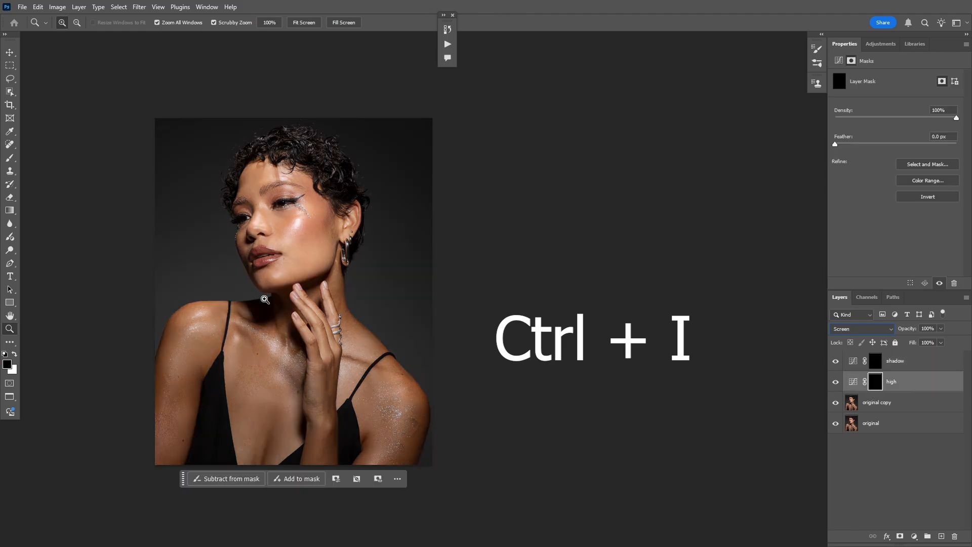
- Add a Black & White adjustment layer and place it at the top of the layer stack
{"action": "left_click", "coordinate": [914, 536]}
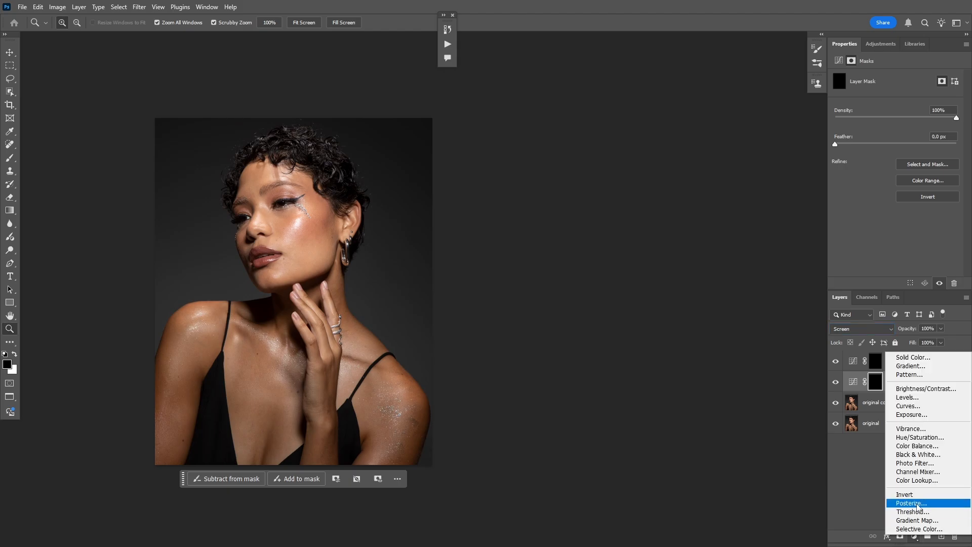
{"action": "left_click", "coordinate": [918, 454]}
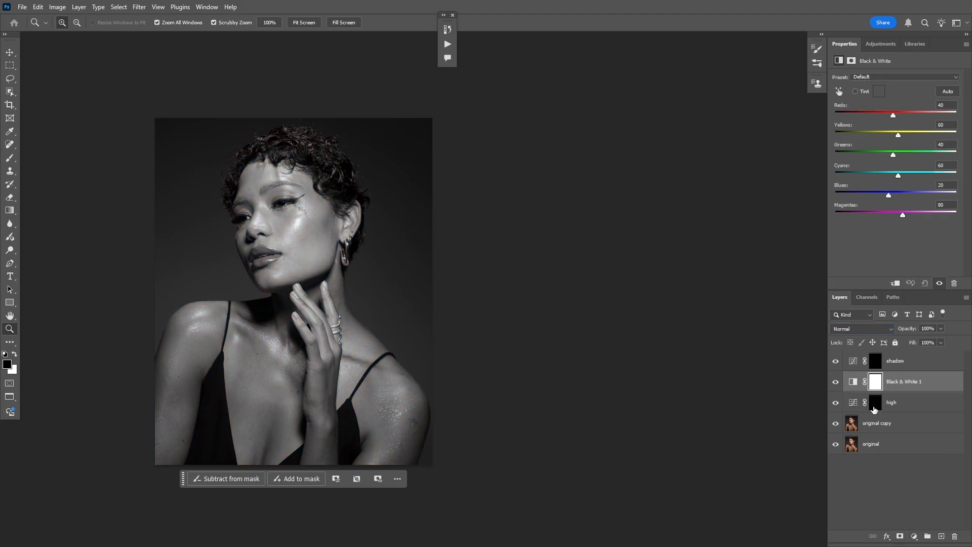
{"action": "left_click_drag", "start_coordinate": [903, 383], "coordinate": [899, 350]}
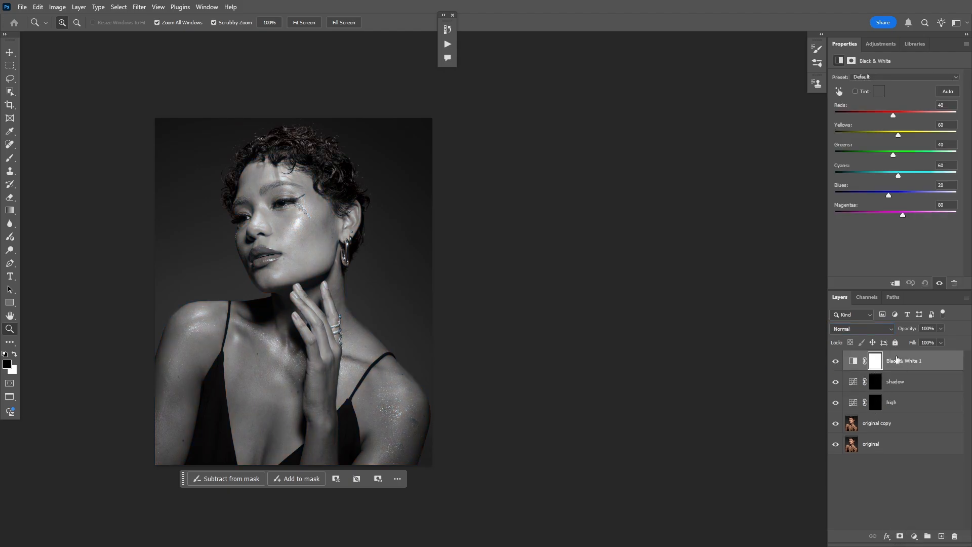
- On a new empty layer, circle the highlights on cheek, chin, nose, forehead, shoulder and chest with a green size 100 brush
{"action": "left_click", "coordinate": [228, 165]}
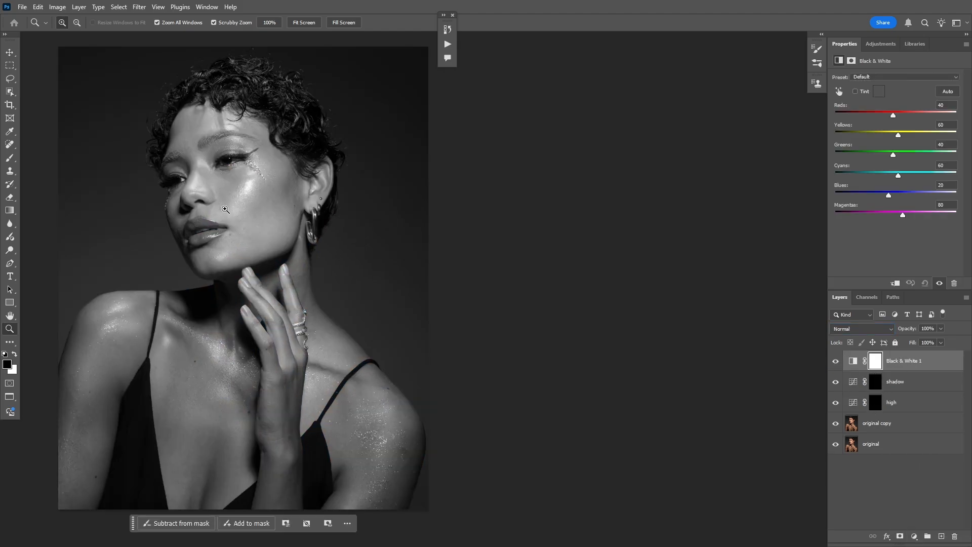
{"action": "left_click", "coordinate": [940, 537]}
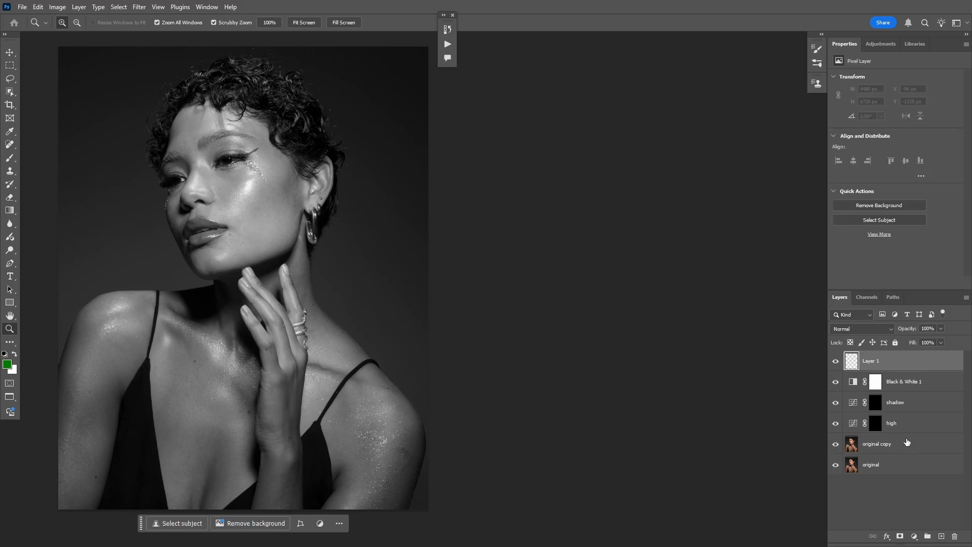
{"action": "left_click", "coordinate": [10, 158]}
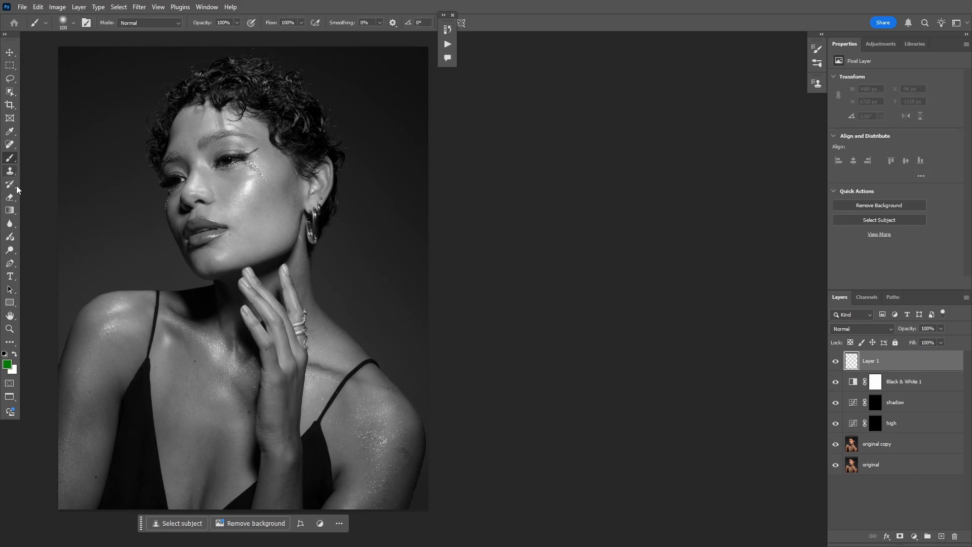
{"action": "left_click", "coordinate": [10, 367]}
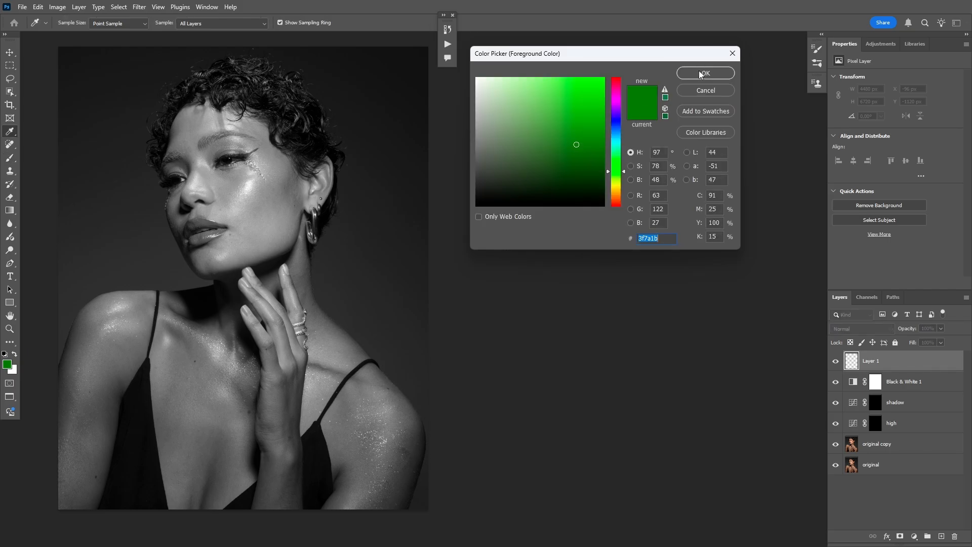
{"action": "left_click", "coordinate": [707, 74]}
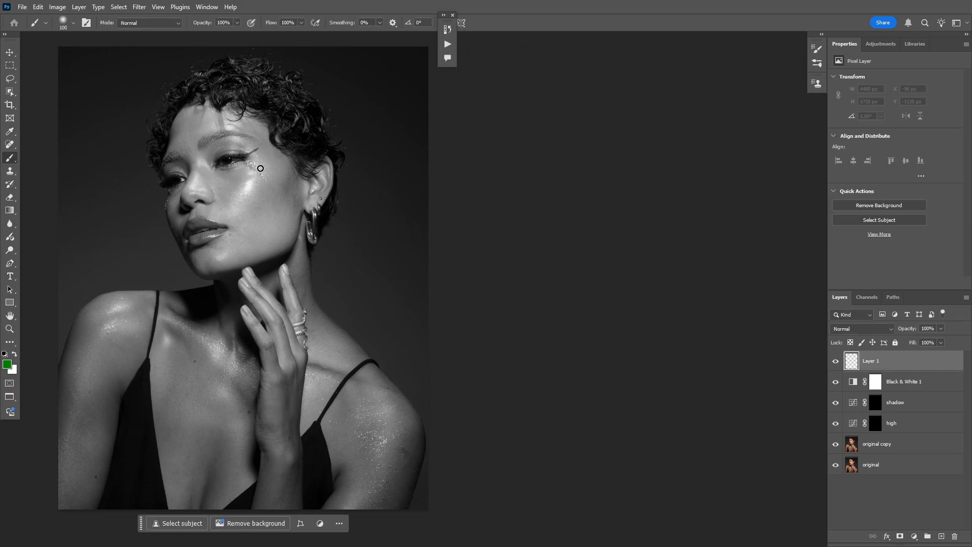
{"action": "mouse_move", "coordinate": [260, 168]}
{"action": "left_mouse_down"}
{"action": "mouse_move", "coordinate": [242, 180]}
{"action": "mouse_move", "coordinate": [256, 212]}
{"action": "mouse_move", "coordinate": [254, 162]}
{"action": "left_mouse_up"}
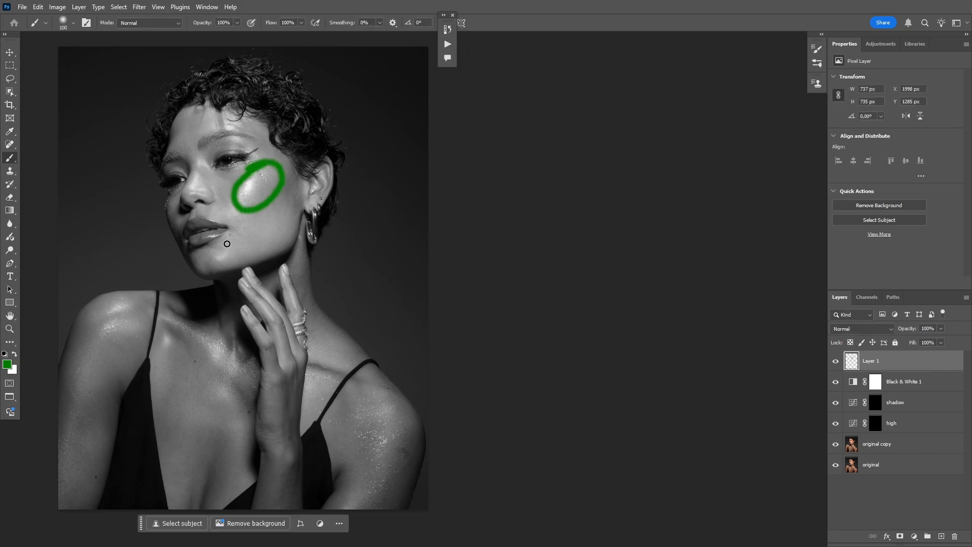
{"action": "mouse_move", "coordinate": [227, 244]}
{"action": "left_mouse_down"}
{"action": "mouse_move", "coordinate": [236, 268]}
{"action": "mouse_move", "coordinate": [228, 244]}
{"action": "left_mouse_up"}
{"action": "mouse_move", "coordinate": [203, 156]}
{"action": "left_mouse_down"}
{"action": "mouse_move", "coordinate": [188, 170]}
{"action": "mouse_move", "coordinate": [194, 202]}
{"action": "mouse_move", "coordinate": [200, 155]}
{"action": "left_mouse_up"}
{"action": "mouse_move", "coordinate": [244, 106]}
{"action": "left_mouse_down"}
{"action": "mouse_move", "coordinate": [222, 131]}
{"action": "mouse_move", "coordinate": [246, 107]}
{"action": "left_mouse_up"}
{"action": "mouse_move", "coordinate": [131, 306]}
{"action": "left_mouse_down"}
{"action": "mouse_move", "coordinate": [89, 333]}
{"action": "mouse_move", "coordinate": [147, 325]}
{"action": "mouse_move", "coordinate": [109, 300]}
{"action": "left_mouse_up"}
{"action": "mouse_move", "coordinate": [239, 375]}
{"action": "left_mouse_down"}
{"action": "mouse_move", "coordinate": [229, 334]}
{"action": "mouse_move", "coordinate": [194, 347]}
{"action": "mouse_move", "coordinate": [214, 406]}
{"action": "mouse_move", "coordinate": [245, 332]}
{"action": "left_mouse_up"}
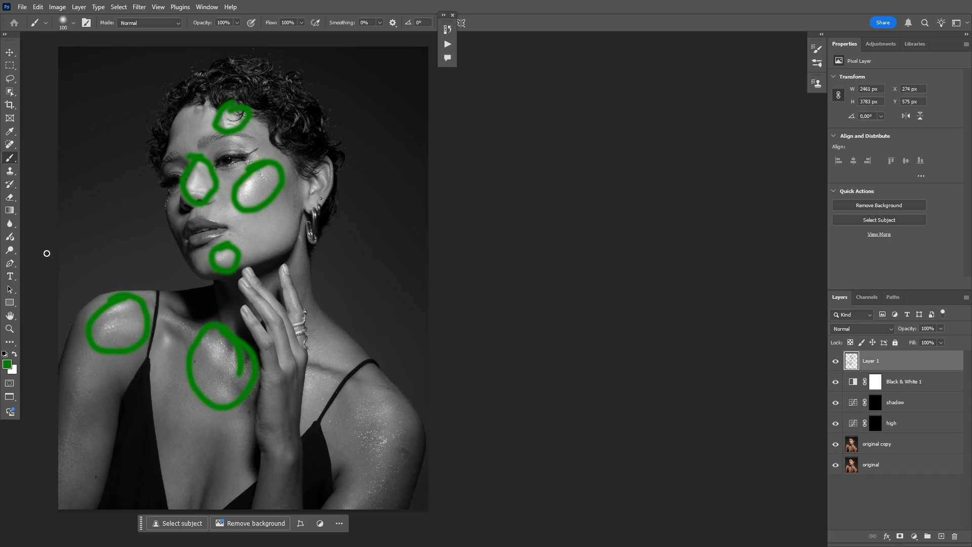
- Inspect the circled highlight areas up close, and delete the layer holding the green circles
{"action": "left_click", "coordinate": [10, 329]}
{"action": "left_click", "coordinate": [284, 194]}
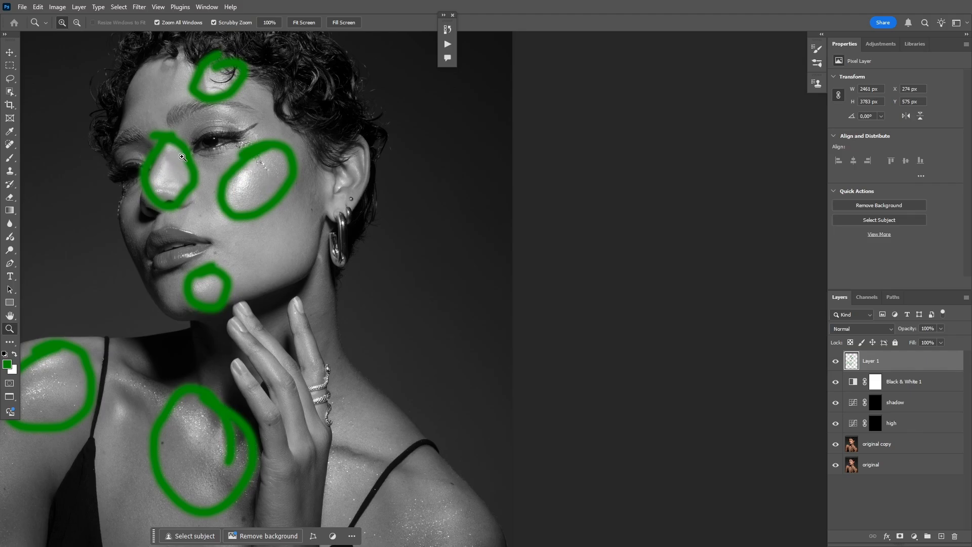
{"action": "left_click_drag", "start_coordinate": [243, 274], "coordinate": [202, 278]}
{"action": "left_click", "coordinate": [225, 253]}
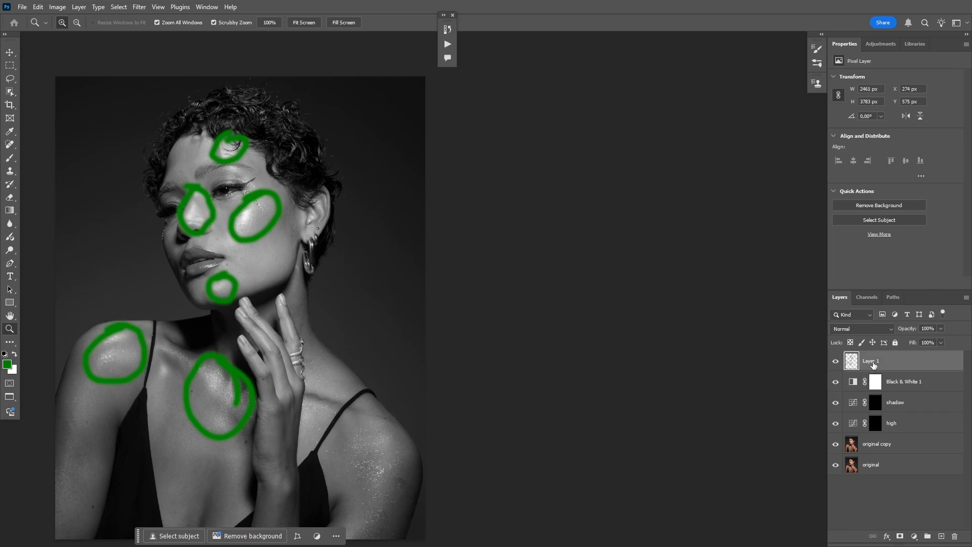
{"action": "key", "text": "Delete"}
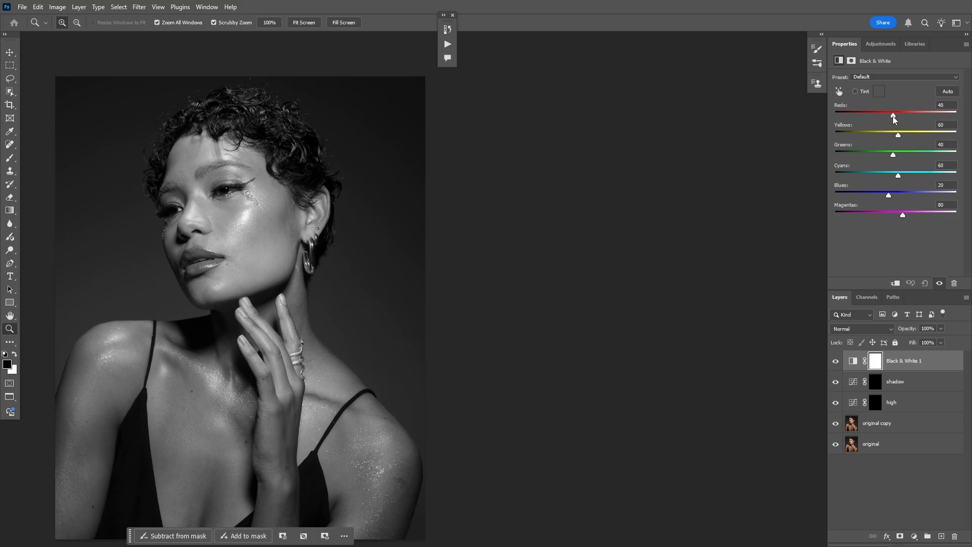
- Lower the Reds value of the Black & White adjustment to about -77
{"action": "left_click_drag", "start_coordinate": [892, 117], "coordinate": [867, 117]}
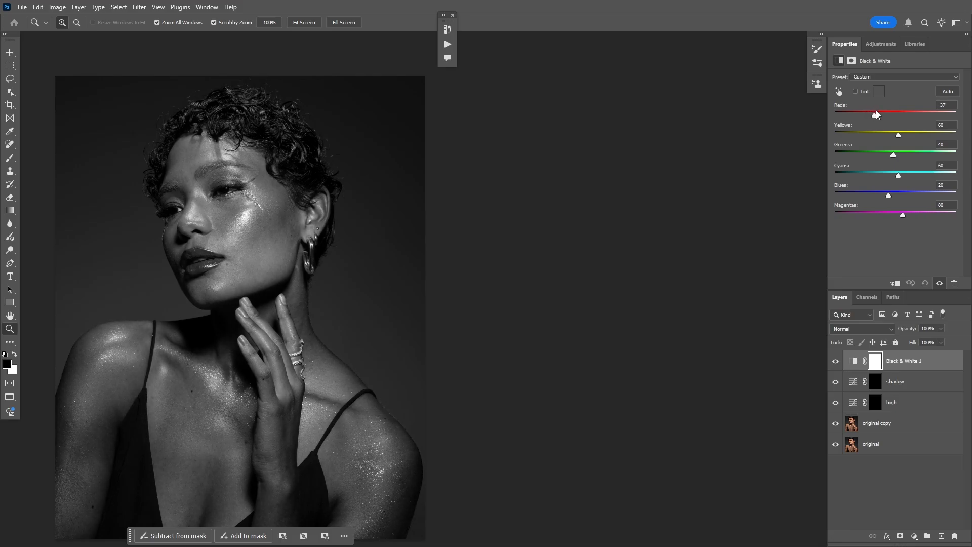
{"action": "left_click_drag", "start_coordinate": [878, 115], "coordinate": [873, 117]}
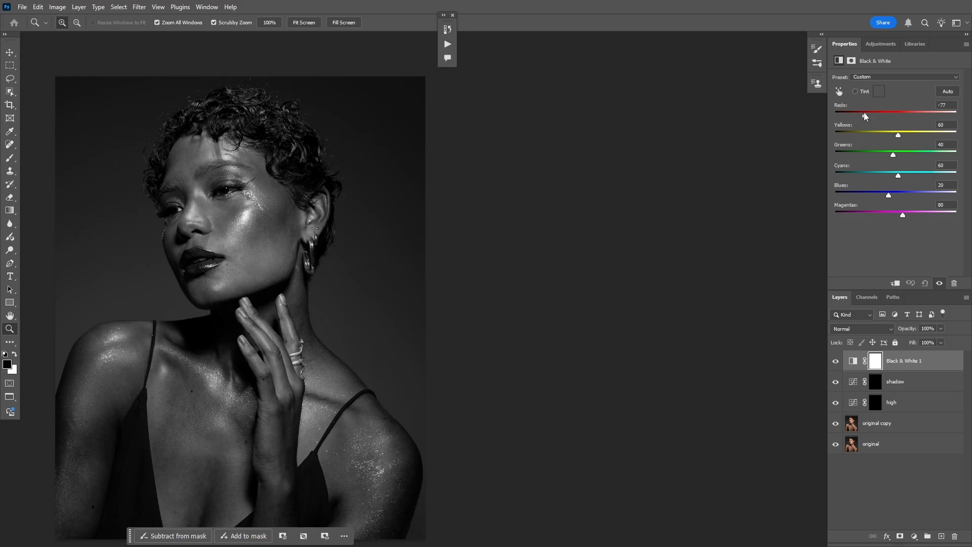
{"action": "left_click_drag", "start_coordinate": [865, 115], "coordinate": [866, 115]}
- Target the high layer's mask with the Brush tool at 1% flow, ready for work on the face
{"action": "left_click", "coordinate": [874, 401]}
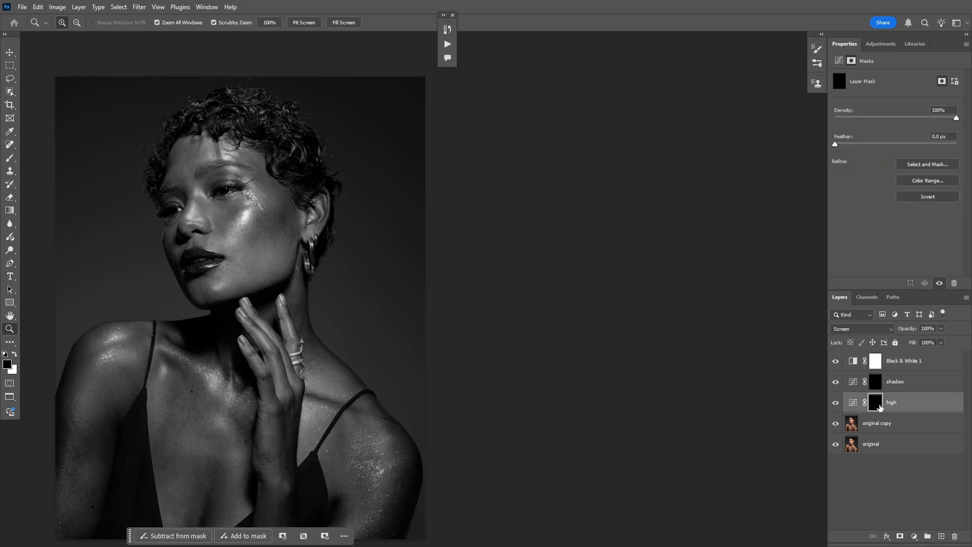
{"action": "left_click", "coordinate": [10, 158]}
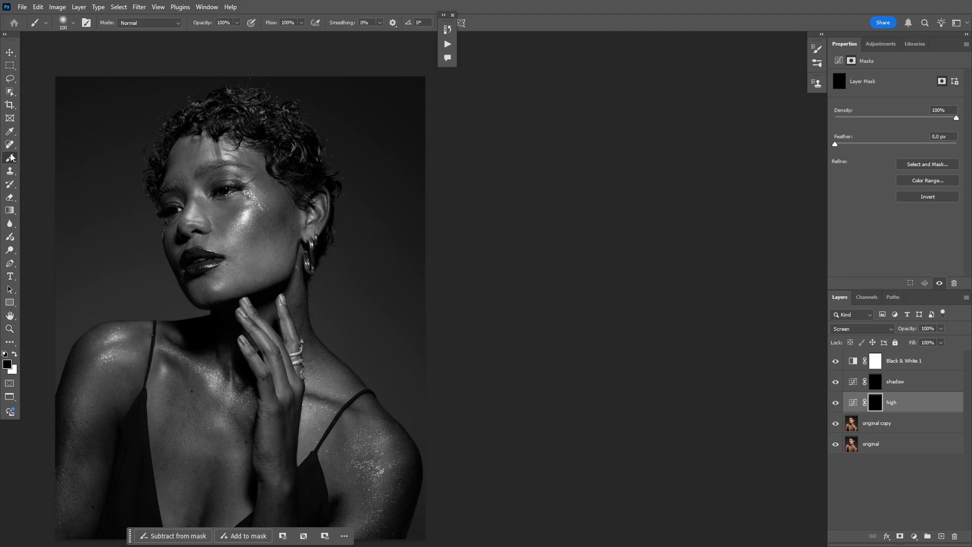
{"action": "left_click", "coordinate": [302, 23]}
{"action": "left_click_drag", "start_coordinate": [291, 36], "coordinate": [257, 34]}
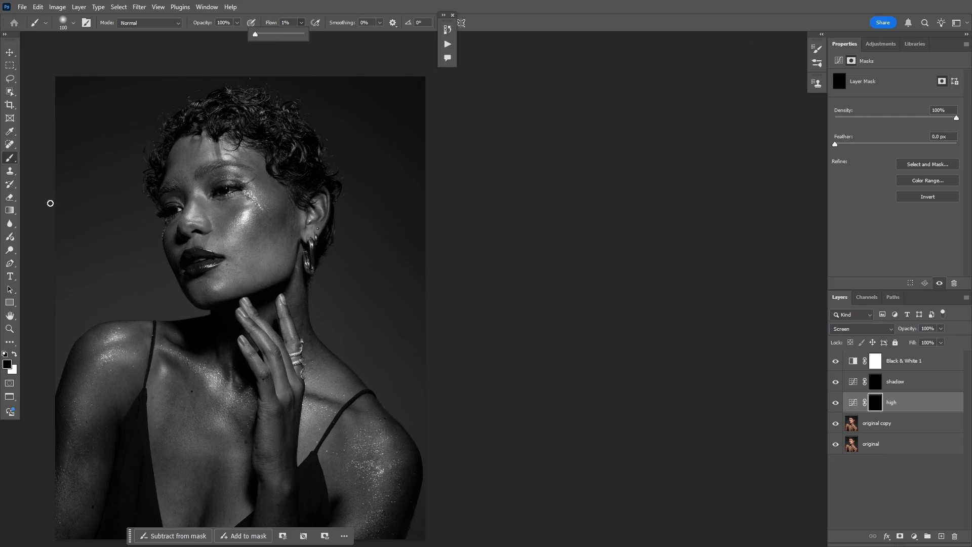
{"action": "left_click", "coordinate": [9, 329]}
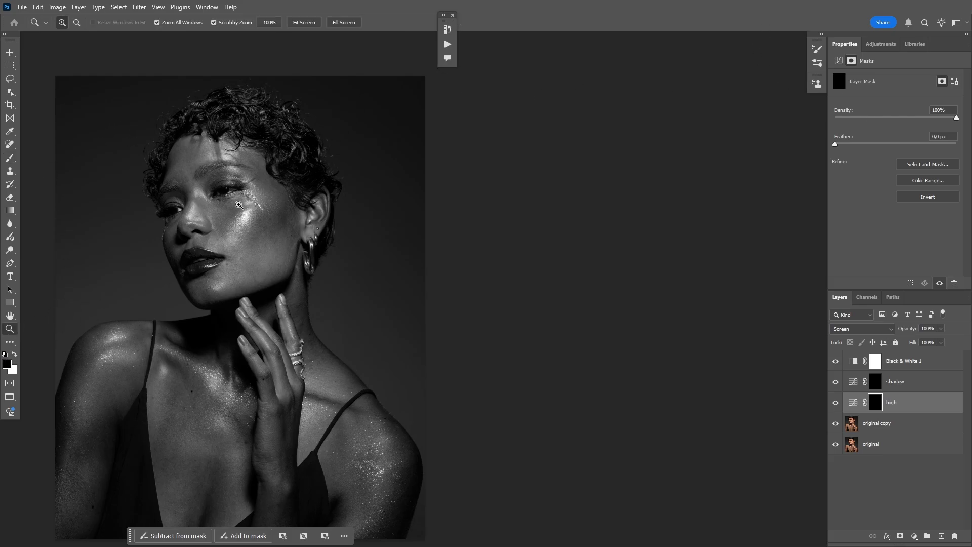
{"action": "left_click", "coordinate": [225, 196]}
{"action": "key", "text": "b"}
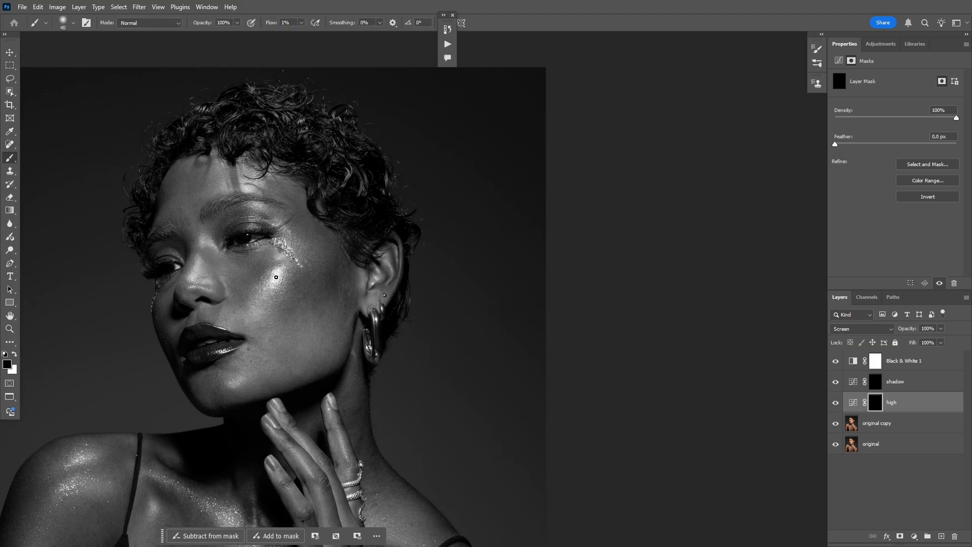
- Paint a short white stroke across the bridge of the nose on the high mask with a size 125 brush at 25% flow
{"action": "left_click", "coordinate": [14, 355]}
{"action": "left_click", "coordinate": [300, 22]}
{"action": "left_click_drag", "start_coordinate": [301, 34], "coordinate": [312, 31]}
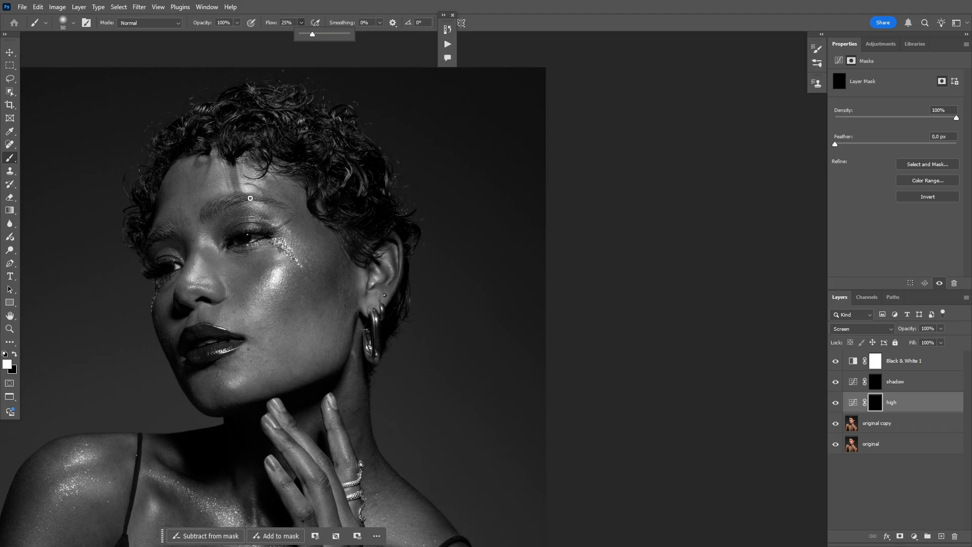
{"action": "key", "text": "bracketright"}
{"action": "key", "text": "bracketright"}
{"action": "key", "text": "bracketright"}
{"action": "key", "text": "bracketright"}
{"action": "key", "text": "bracketright"}
{"action": "key", "text": "bracketright"}
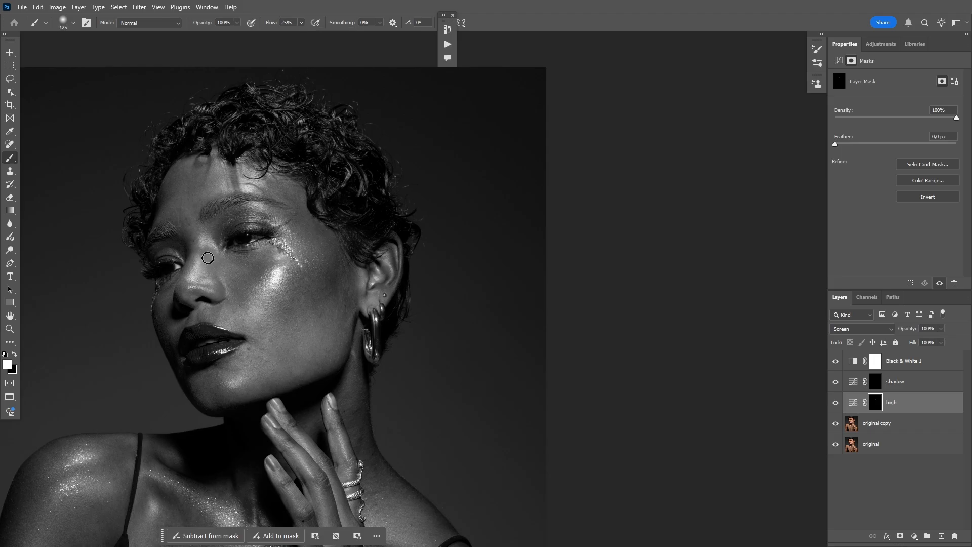
{"action": "left_click_drag", "start_coordinate": [212, 254], "coordinate": [202, 254]}
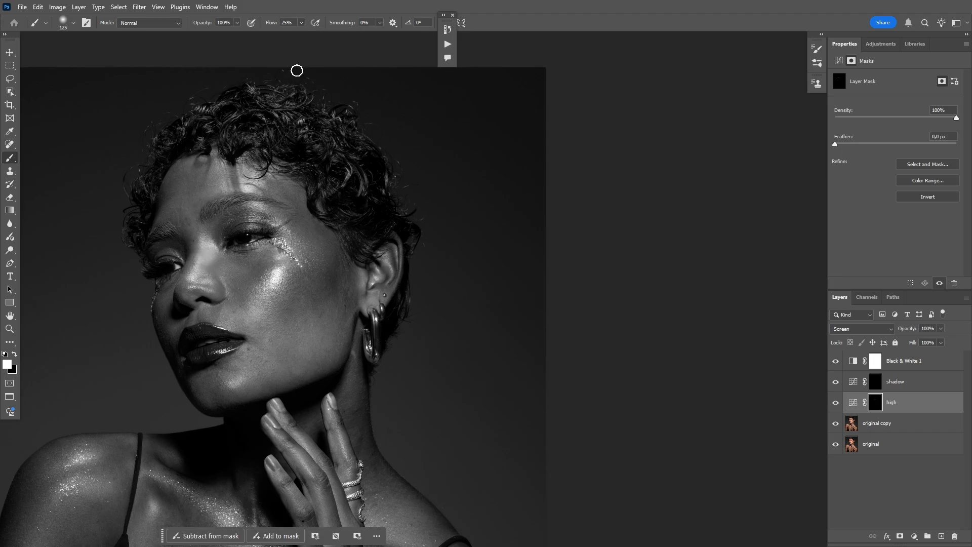
- Set the brush flow to 1% and build up white over the facial highlights on the high mask with a brush around size 80 to 90
{"action": "left_click", "coordinate": [301, 22]}
{"action": "left_click_drag", "start_coordinate": [300, 34], "coordinate": [291, 40]}
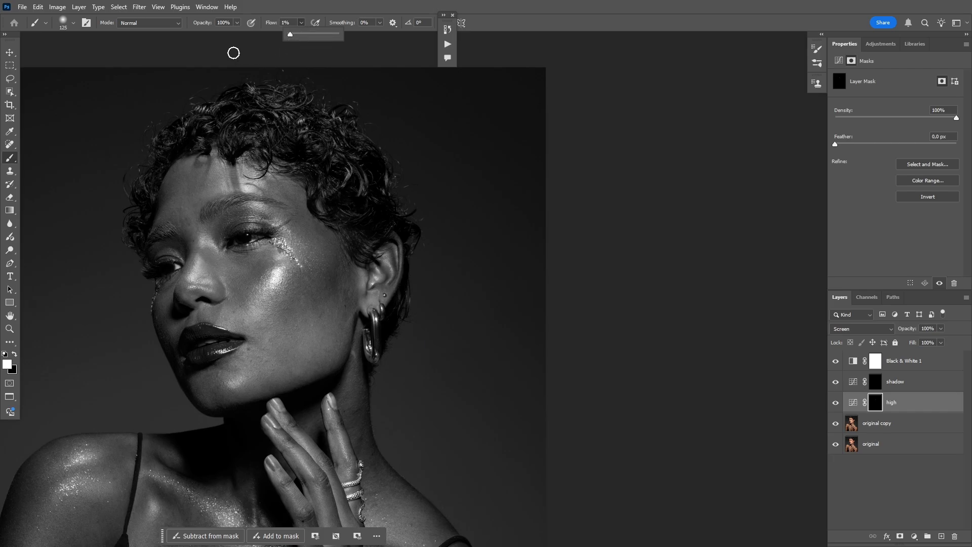
{"action": "key", "text": "bracketleft"}
{"action": "key", "text": "bracketleft"}
{"action": "key", "text": "bracketleft"}
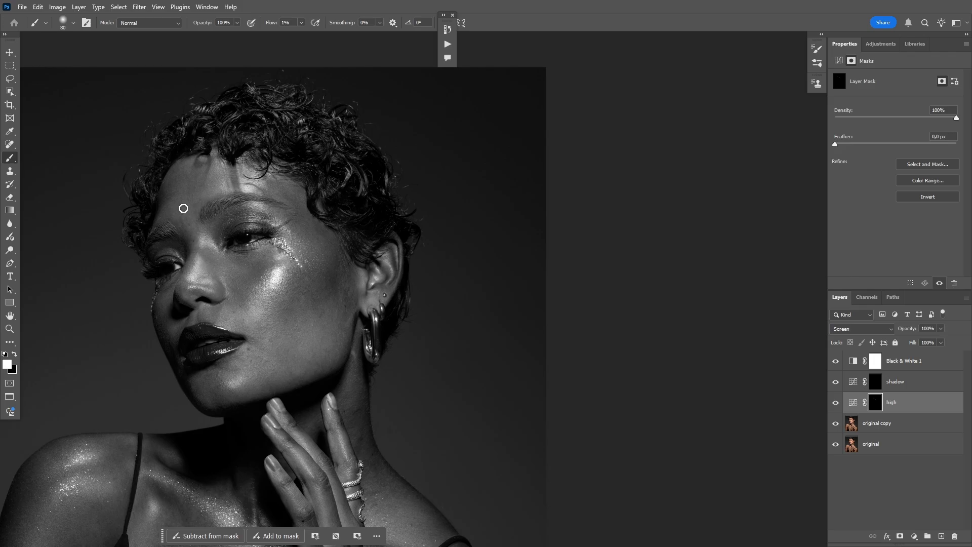
{"action": "key", "text": "bracketright"}
{"action": "key", "text": "bracketright"}
{"action": "key", "text": "bracketleft"}
{"action": "key", "text": "bracketleft"}
{"action": "key", "text": "bracketleft"}
{"action": "key", "text": "bracketleft"}
{"action": "key", "text": "bracketright"}
{"action": "key", "text": "bracketright"}
{"action": "key", "text": "bracketright"}
{"action": "key", "text": "bracketleft"}
{"action": "key", "text": "bracketright"}
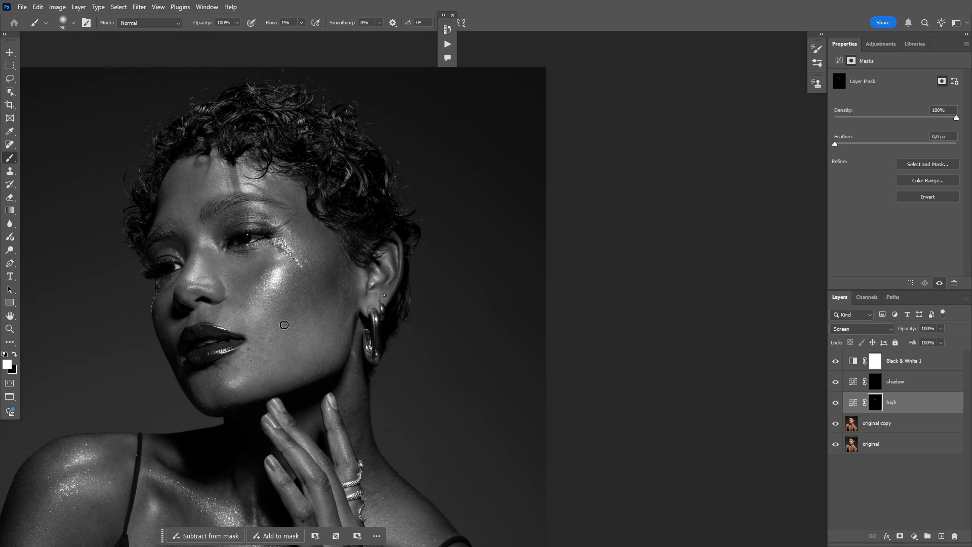
- Continue painting the high mask over the shoulder and chest highlights with white at 1% flow and brush sizes of about 125 to 175
{"action": "key", "text": "bracketleft"}
{"action": "key", "text": "bracketright"}
{"action": "key", "text": "bracketright"}
{"action": "key", "text": "bracketright"}
{"action": "key", "text": "bracketright"}
{"action": "key", "text": "bracketright"}
{"action": "left_click_drag", "start_coordinate": [253, 344], "coordinate": [319, 122]}
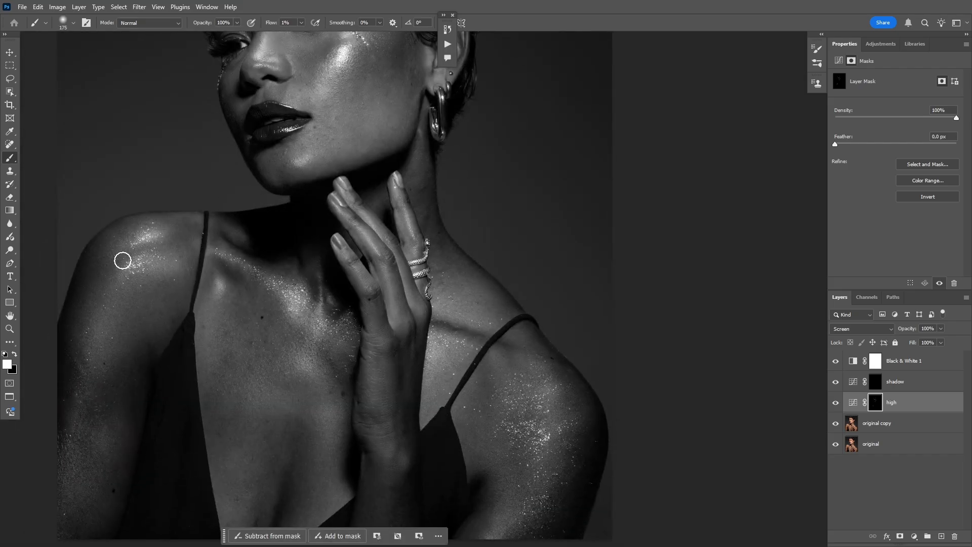
{"action": "key", "text": "z"}
{"action": "left_click", "coordinate": [251, 348]}
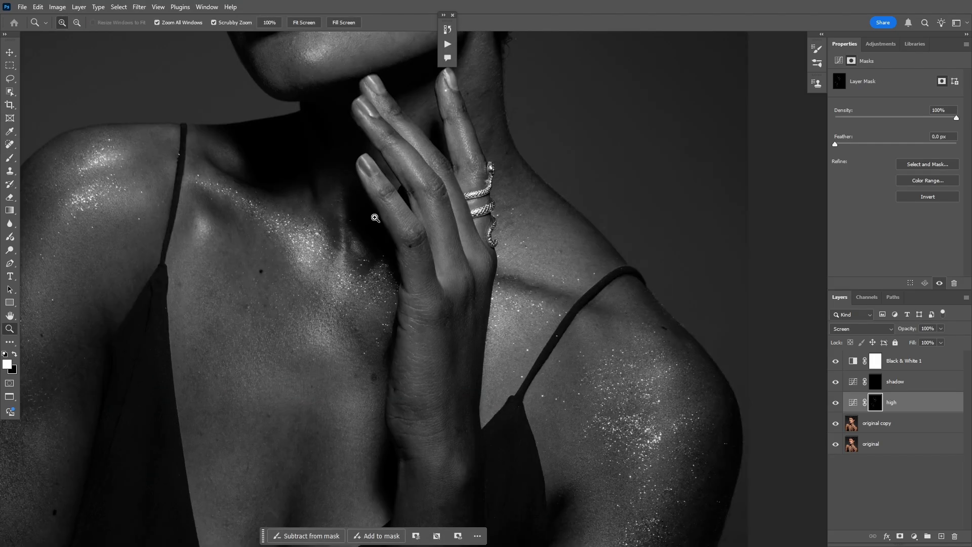
{"action": "left_click_drag", "start_coordinate": [385, 202], "coordinate": [315, 235]}
{"action": "left_click_drag", "start_coordinate": [387, 166], "coordinate": [319, 231]}
{"action": "left_click", "coordinate": [308, 231]}
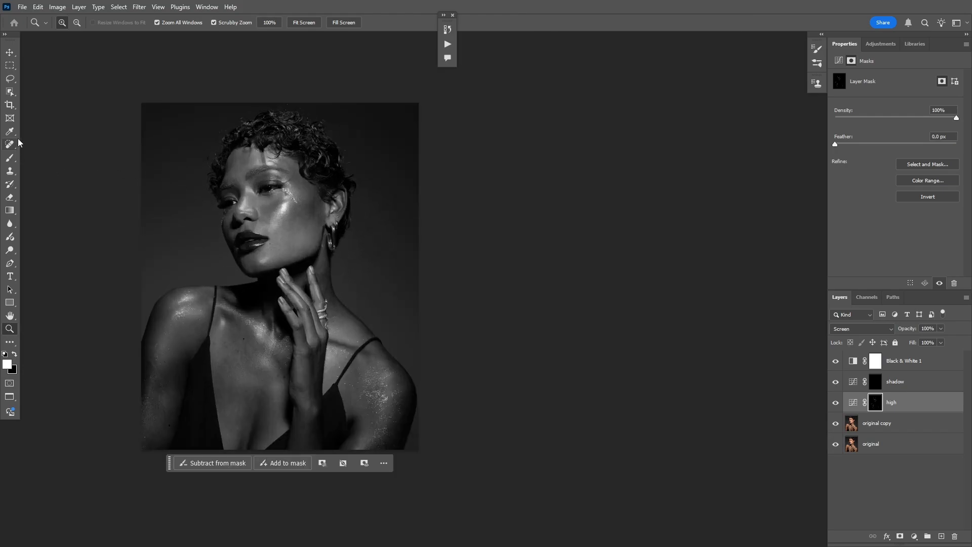
{"action": "left_click", "coordinate": [9, 158]}
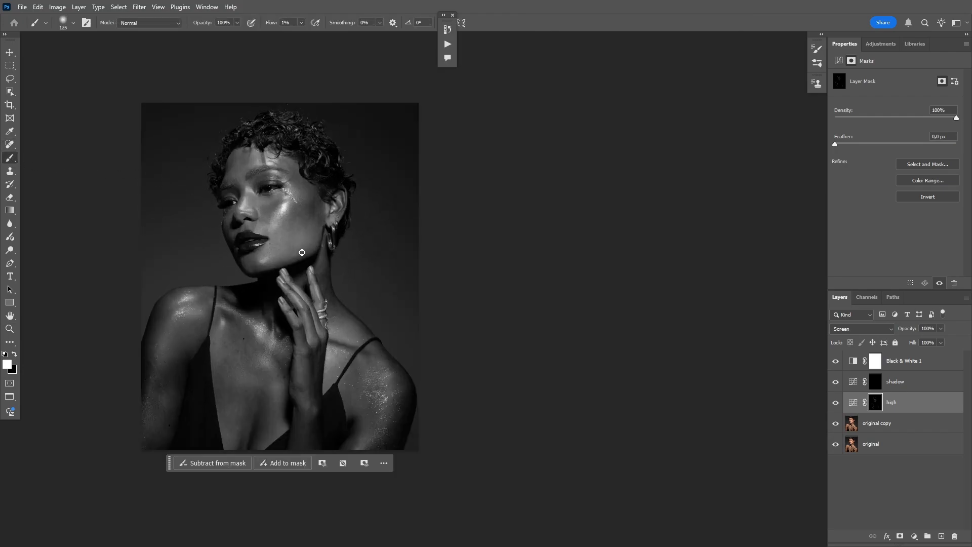
{"action": "key", "text": "bracketright"}
{"action": "key", "text": "bracketright"}
- Set the Reds value of the Black & White adjustment to -83
{"action": "left_click", "coordinate": [915, 360]}
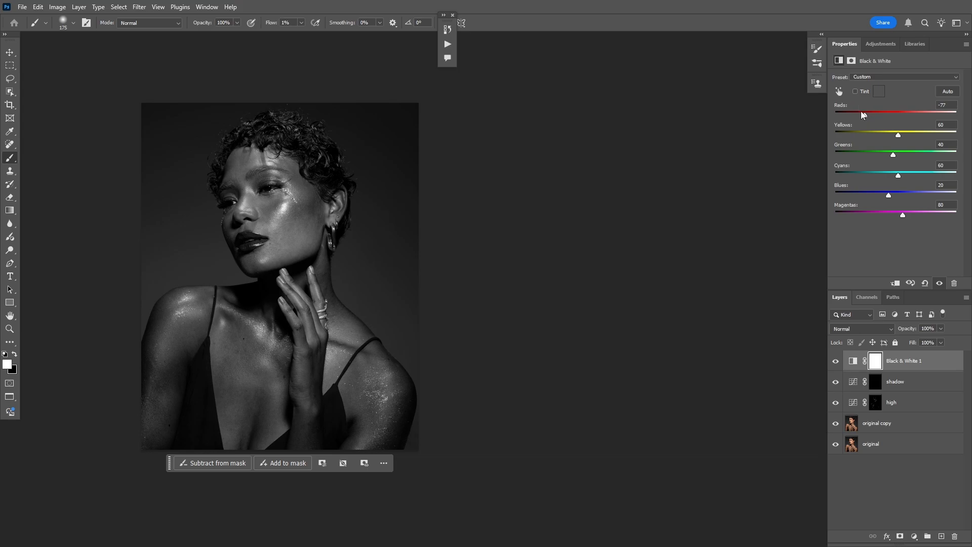
{"action": "mouse_move", "coordinate": [866, 115]}
{"action": "left_mouse_down"}
{"action": "mouse_move", "coordinate": [899, 115]}
{"action": "mouse_move", "coordinate": [864, 116]}
{"action": "left_mouse_up"}
- Return to the high mask and brush white over the broader skin highlights with a soft brush enlarged up to size 300
{"action": "left_click", "coordinate": [876, 404]}
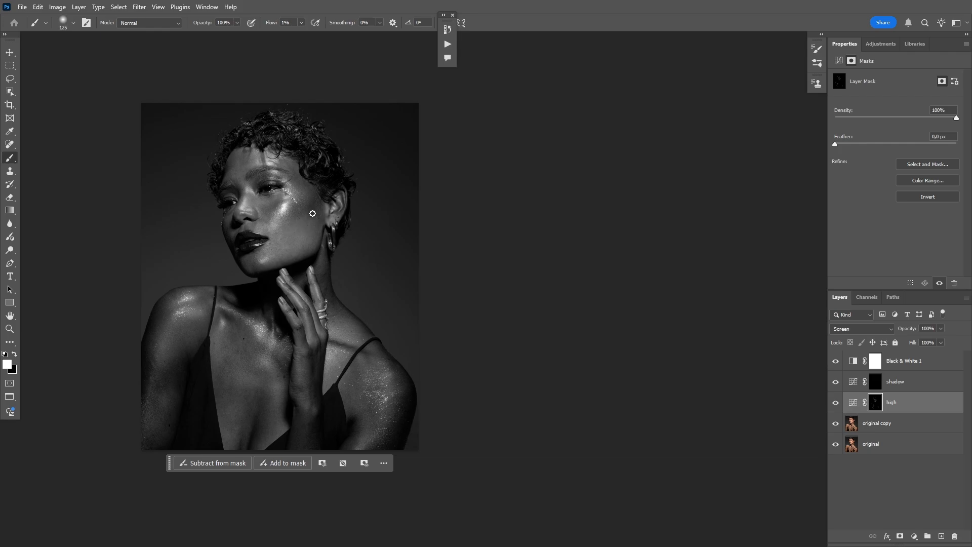
{"action": "key", "text": "bracketright"}
{"action": "key", "text": "bracketright"}
{"action": "key", "text": "bracketleft"}
{"action": "key", "text": "bracketright"}
{"action": "key", "text": "bracketright"}
{"action": "key", "text": "bracketright"}
{"action": "key", "text": "bracketleft"}
{"action": "key", "text": "bracketleft"}
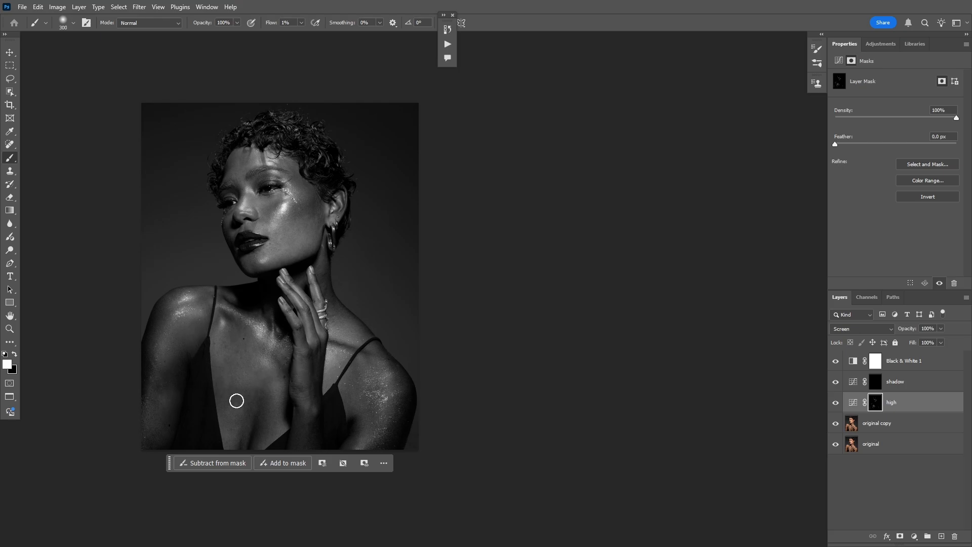
{"action": "left_click", "coordinate": [881, 385]}
{"action": "key", "text": "bracketleft"}
{"action": "key", "text": "bracketleft"}
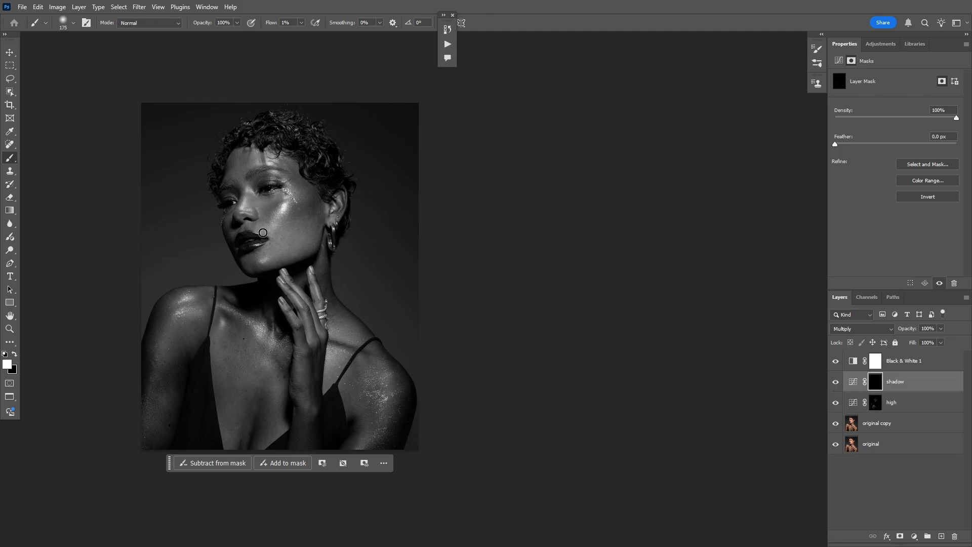
- Refine the smaller facial highlights on the high mask up close, using a white brush of about size 70 at 1% flow
{"action": "key", "text": "z"}
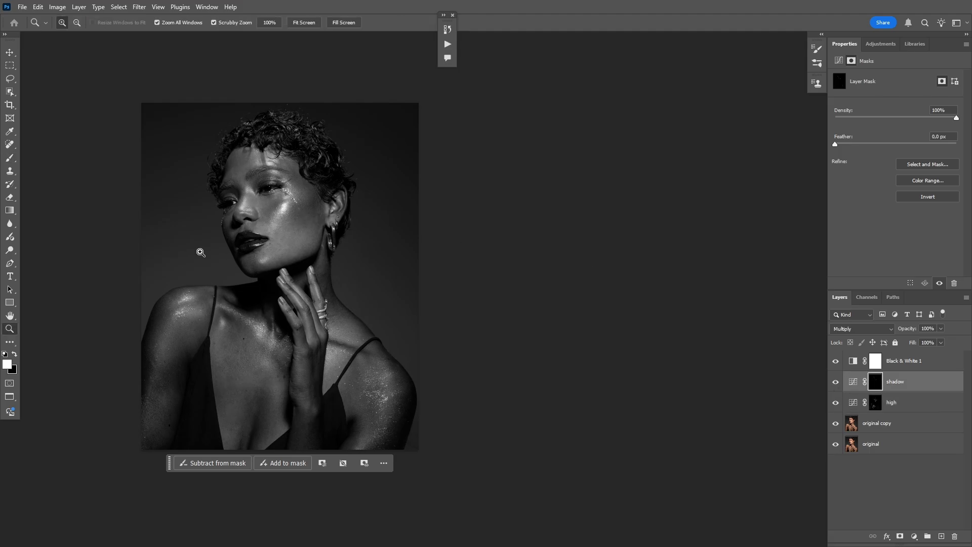
{"action": "left_click_drag", "start_coordinate": [289, 201], "coordinate": [385, 203]}
{"action": "left_click", "coordinate": [875, 402]}
{"action": "key", "text": "b"}
{"action": "key", "text": "bracketleft"}
{"action": "key", "text": "bracketleft"}
{"action": "key", "text": "bracketleft"}
{"action": "key", "text": "bracketleft"}
{"action": "key", "text": "bracketleft"}
{"action": "key", "text": "bracketleft"}
{"action": "key", "text": "bracketleft"}
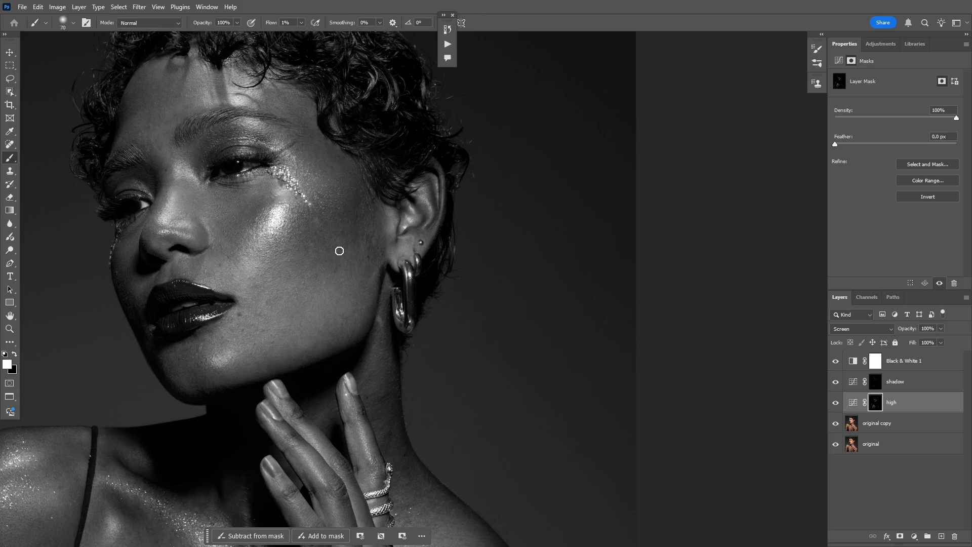
{"action": "key", "text": "bracketleft"}
{"action": "key", "text": "bracketleft"}
{"action": "key", "text": "bracketright"}
{"action": "key", "text": "bracketright"}
{"action": "key", "text": "bracketright"}
{"action": "key", "text": "bracketright"}
{"action": "right_click", "coordinate": [278, 206]}
{"action": "key", "text": "Escape"}
- Deepen the shadow areas by painting white on the shadow layer's mask with a size 250 brush at 1% flow
{"action": "left_click", "coordinate": [10, 328]}
{"action": "mouse_move", "coordinate": [317, 222]}
{"action": "left_mouse_down"}
{"action": "mouse_move", "coordinate": [253, 223]}
{"action": "mouse_move", "coordinate": [268, 223]}
{"action": "left_mouse_up"}
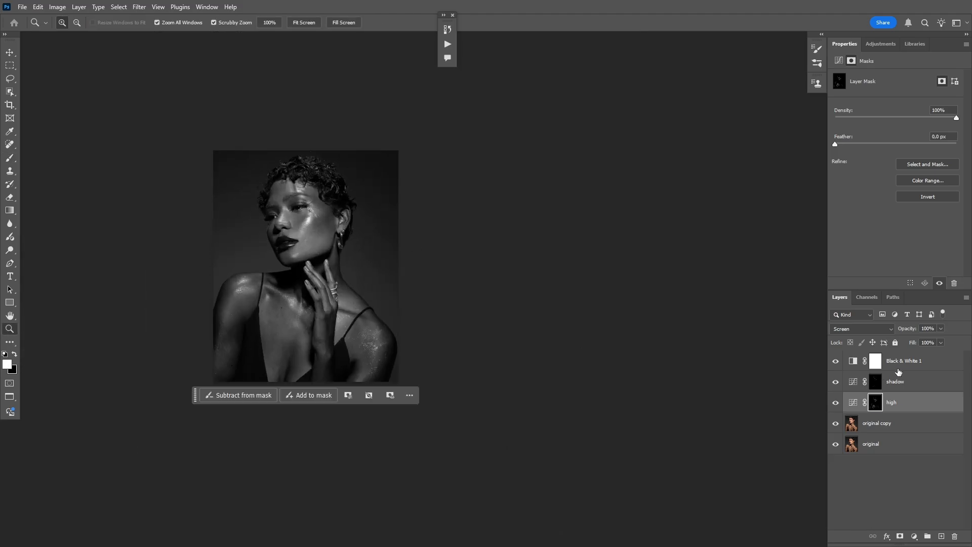
{"action": "left_click", "coordinate": [896, 383]}
{"action": "left_click", "coordinate": [9, 170]}
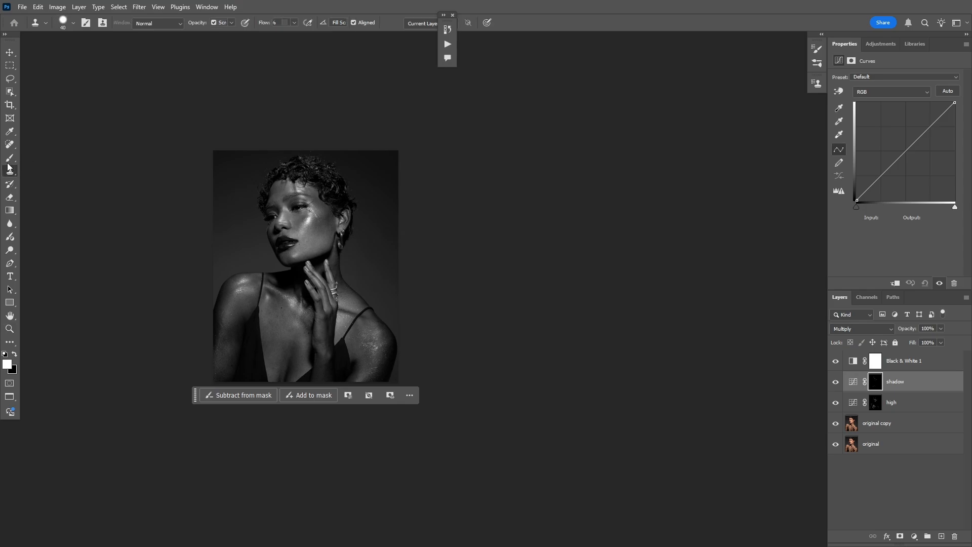
{"action": "left_click", "coordinate": [7, 161]}
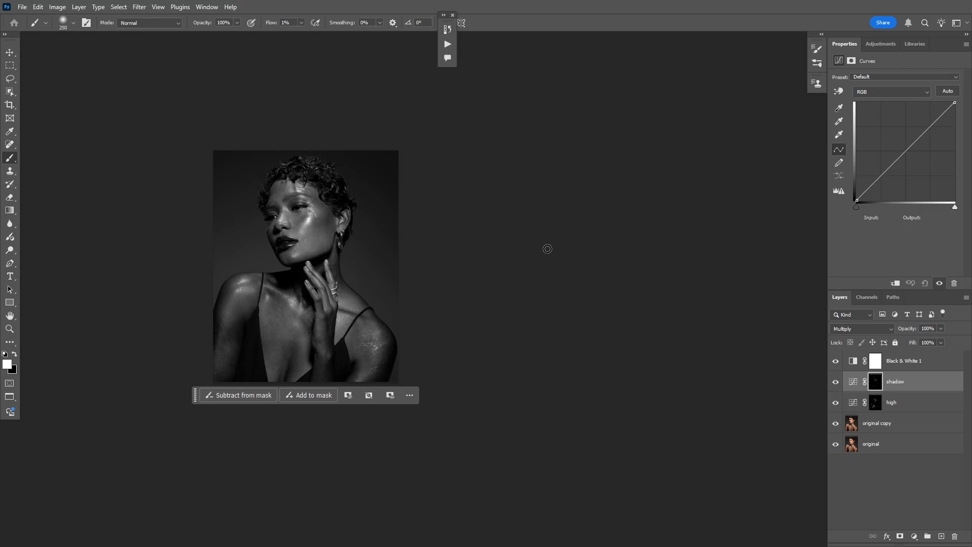
- Hide the Black & White layer and compare the color retouch with the original layer shown alone
{"action": "left_click", "coordinate": [835, 362]}
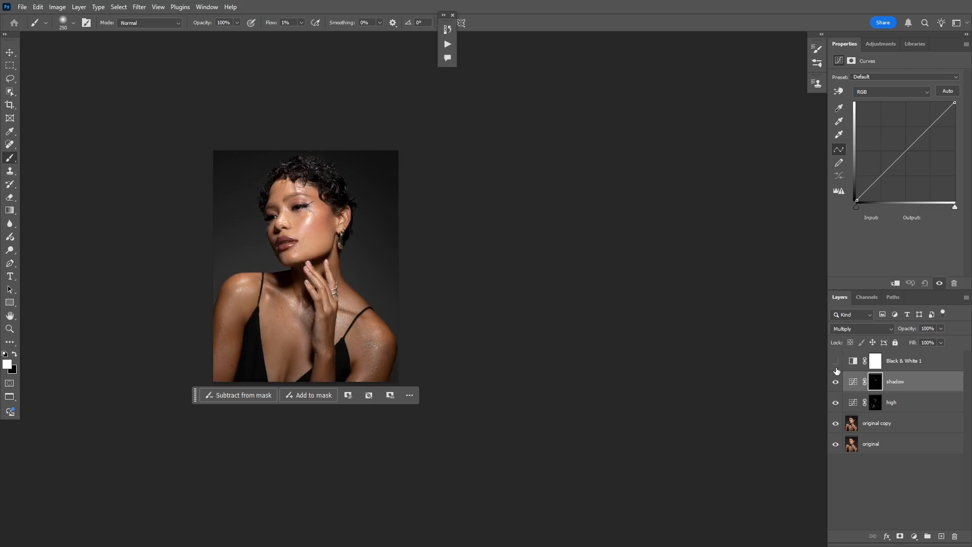
{"action": "left_click", "coordinate": [843, 444], "text": "alt"}
{"action": "left_click", "coordinate": [843, 446], "text": "alt"}
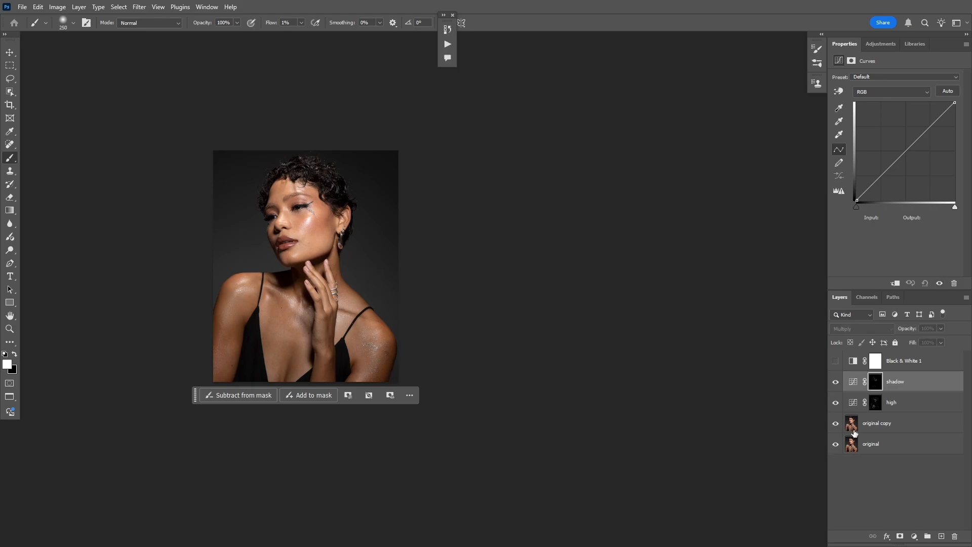
- Group the shadow and high layers, and compare the portrait with the group hidden and shown
{"action": "left_click", "coordinate": [917, 401], "text": "shift"}
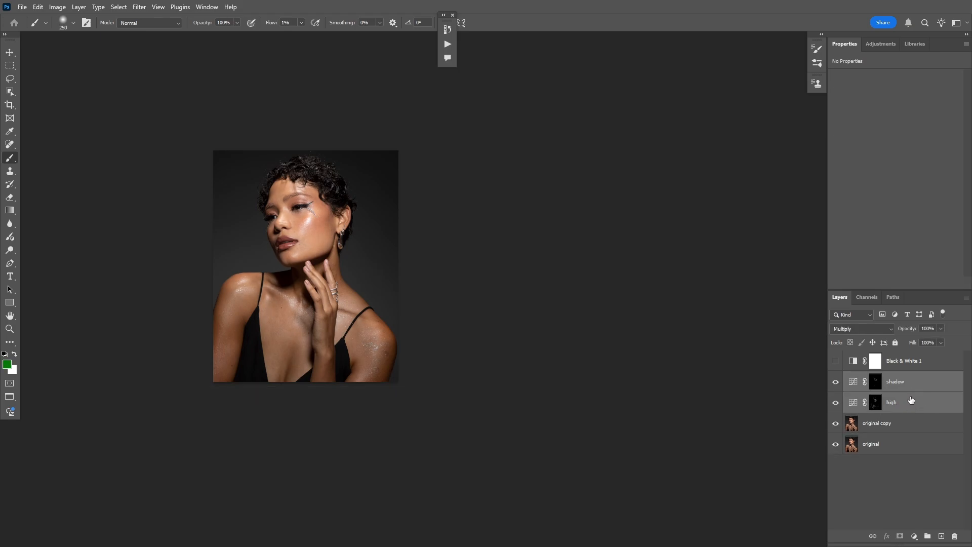
{"action": "key", "text": "ctrl+g"}
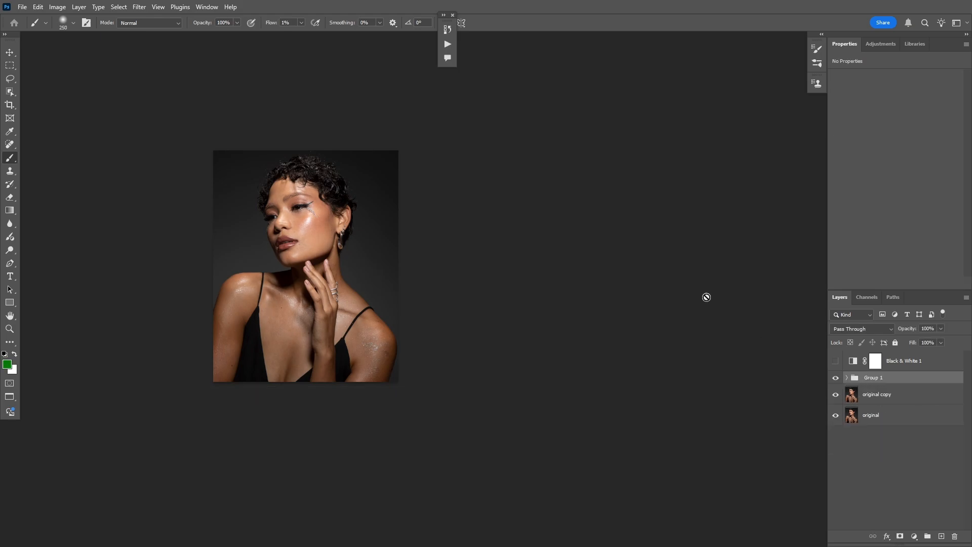
{"action": "left_click", "coordinate": [836, 378]}
{"action": "left_click", "coordinate": [836, 378]}
{"action": "left_click", "coordinate": [836, 377]}
{"action": "left_click", "coordinate": [836, 377]}
- Stamp all visible layers into a new merged layer, and delete the dodge-and-burn group and the original copy layer
{"action": "key", "text": "z"}
{"action": "left_click_drag", "start_coordinate": [310, 245], "coordinate": [322, 218]}
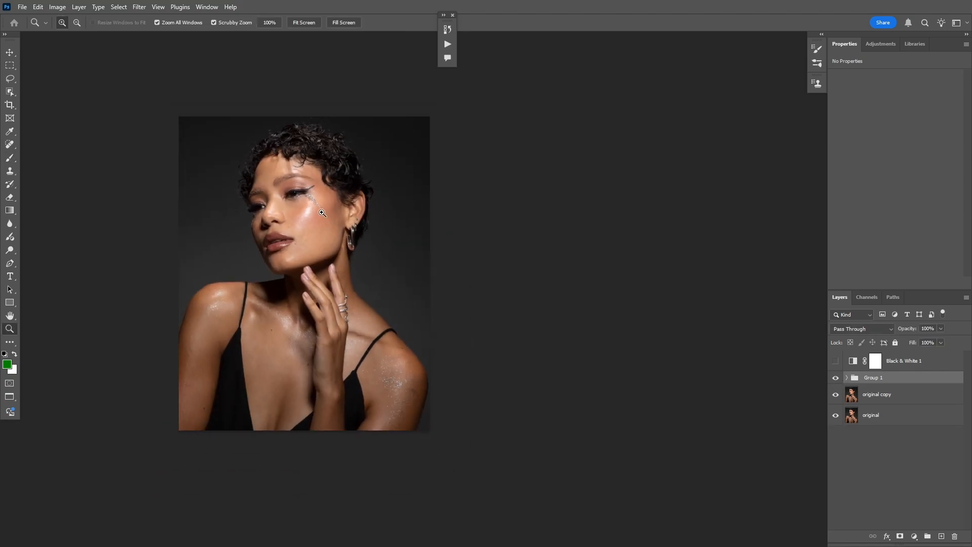
{"action": "left_click", "coordinate": [319, 217]}
{"action": "left_click_drag", "start_coordinate": [324, 170], "coordinate": [316, 196]}
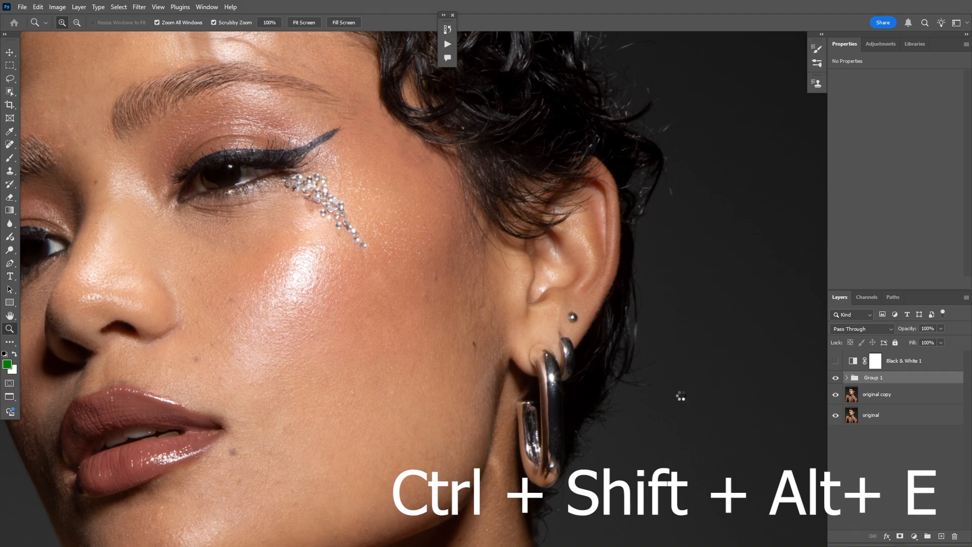
{"action": "key", "text": "ctrl+shift+alt+e"}
{"action": "left_click", "coordinate": [868, 400]}
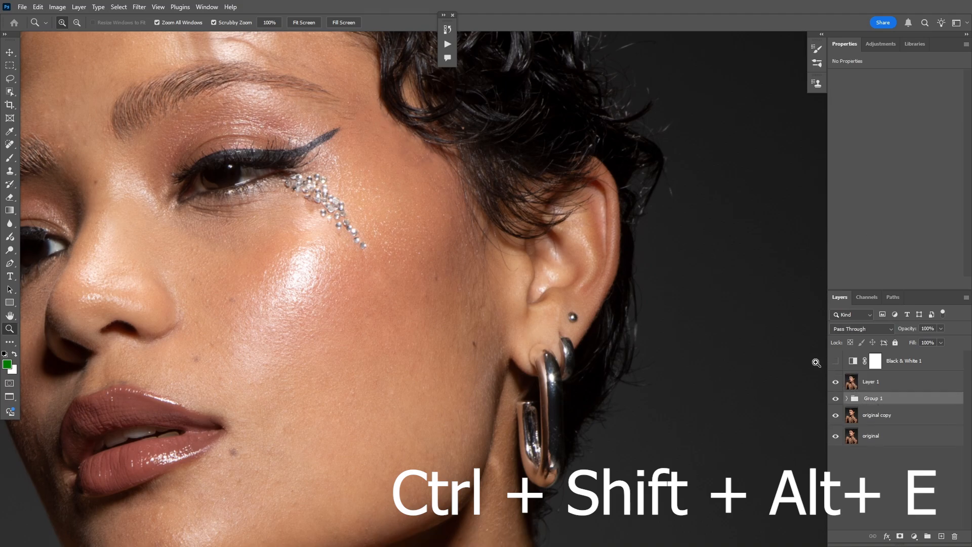
{"action": "key", "text": "Delete"}
{"action": "key", "text": "Delete"}
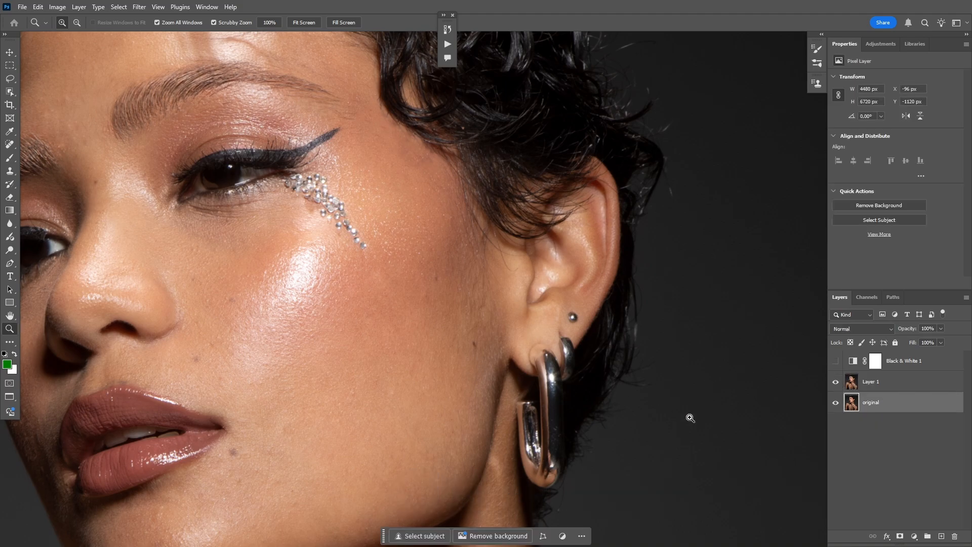
- Delete the hidden Black & White adjustment layer together with its mask
{"action": "left_click", "coordinate": [867, 386]}
{"action": "left_click", "coordinate": [917, 361]}
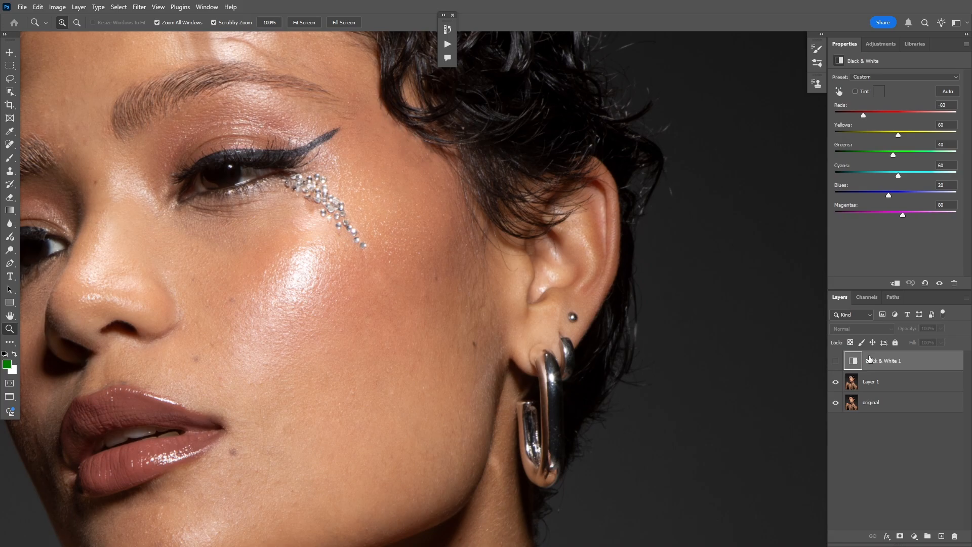
{"action": "key", "text": "Delete"}
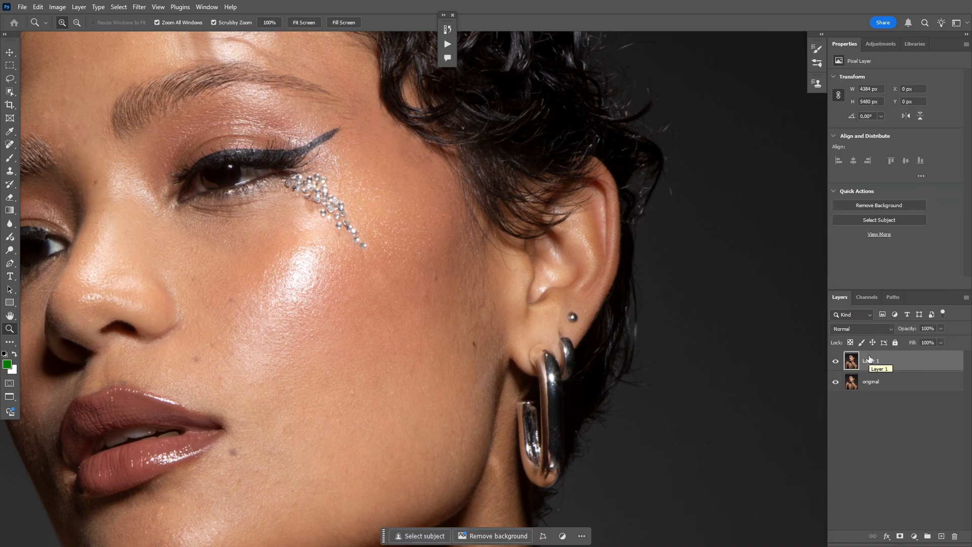
- Switch to the Clone Stamp tool and set up a 20 px brush with 48% hardness
{"action": "left_click", "coordinate": [10, 144]}
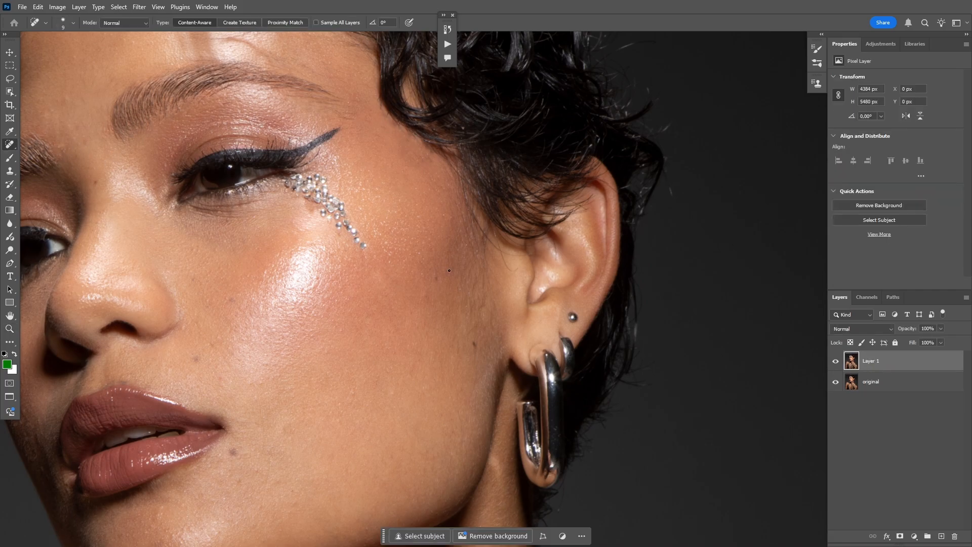
{"action": "left_click_drag", "start_coordinate": [513, 273], "coordinate": [501, 239]}
{"action": "key", "text": "s"}
{"action": "scroll", "coordinate": [290, 208], "scroll_direction": "up", "scroll_amount": 1}
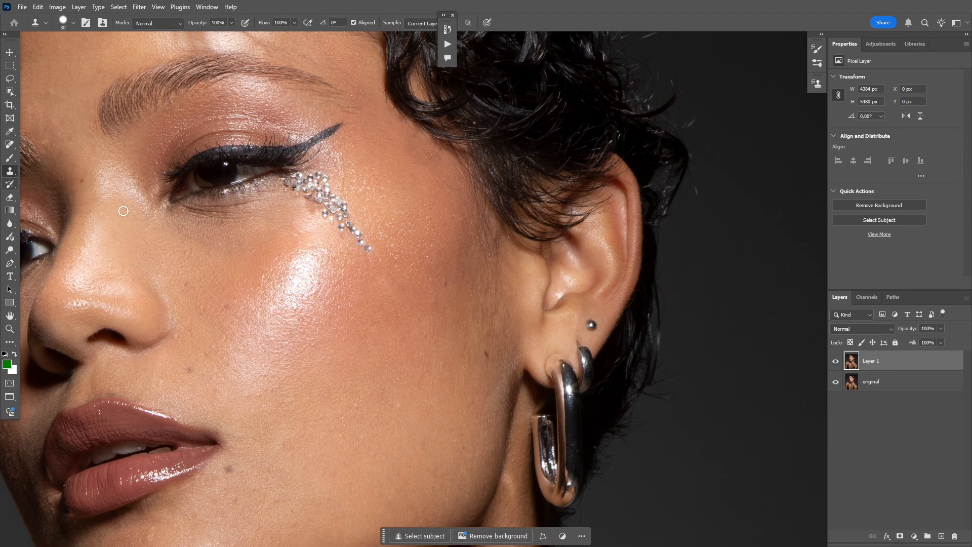
{"action": "key", "text": "bracketleft"}
{"action": "right_click", "coordinate": [375, 216]}
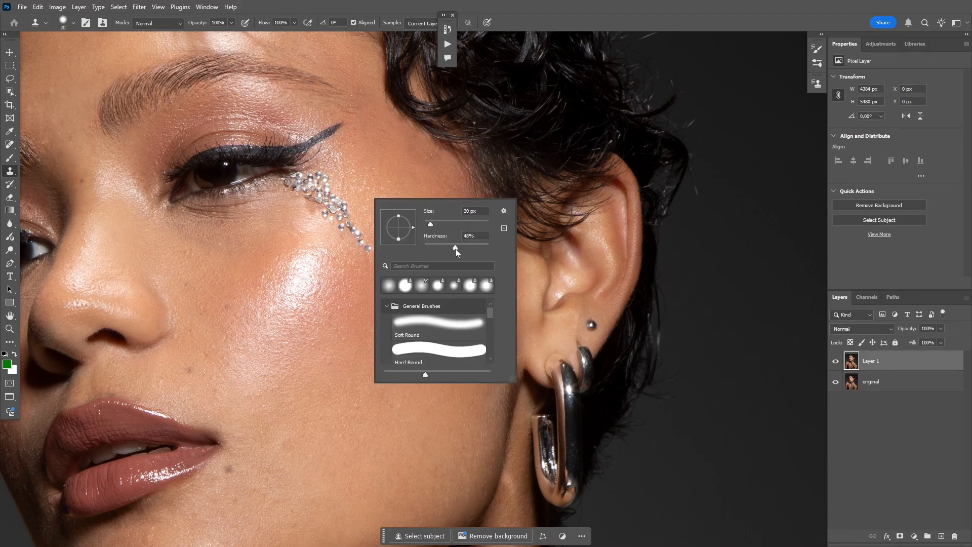
{"action": "key", "text": "Return"}
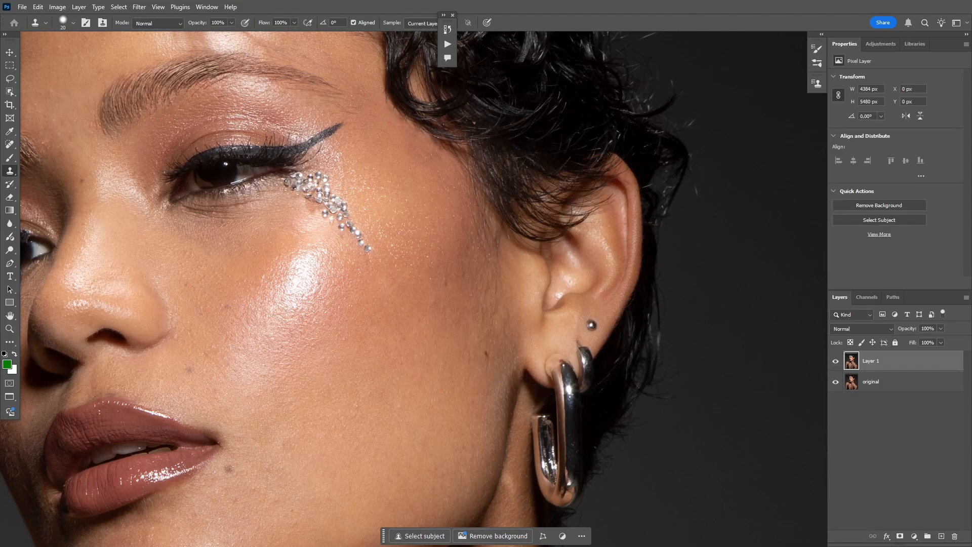
- Enlarge the Clone Stamp brush and try cloning a rhinestone into the lower edge of the gem cluster under the eye
{"action": "key", "text": "bracketright"}
{"action": "key", "text": "bracketright"}
{"action": "key", "text": "bracketright"}
{"action": "left_click", "coordinate": [300, 208], "text": "alt"}
{"action": "left_click", "coordinate": [310, 210]}
{"action": "left_click", "coordinate": [10, 145]}
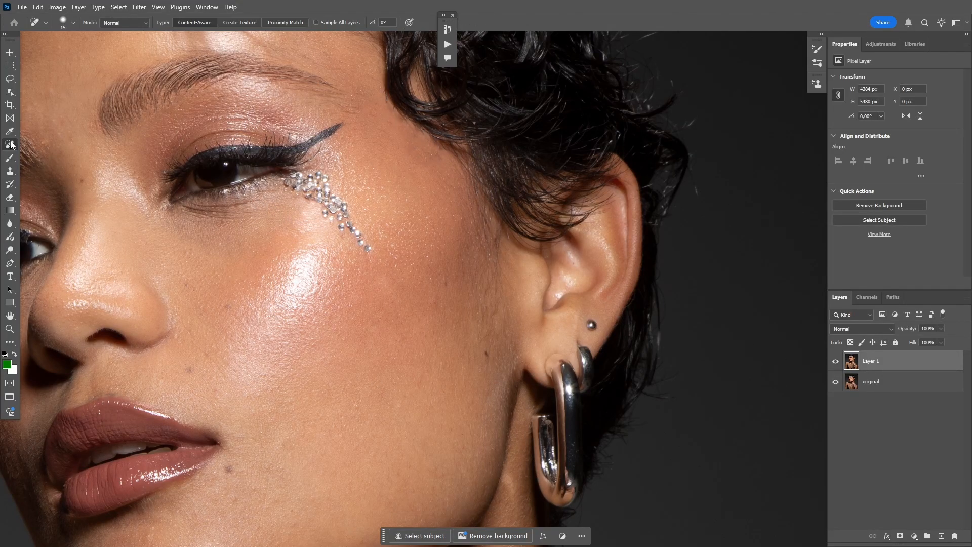
{"action": "left_click", "coordinate": [60, 179]}
{"action": "key", "text": "s"}
{"action": "right_click", "coordinate": [351, 194]}
{"action": "key", "text": "Return"}
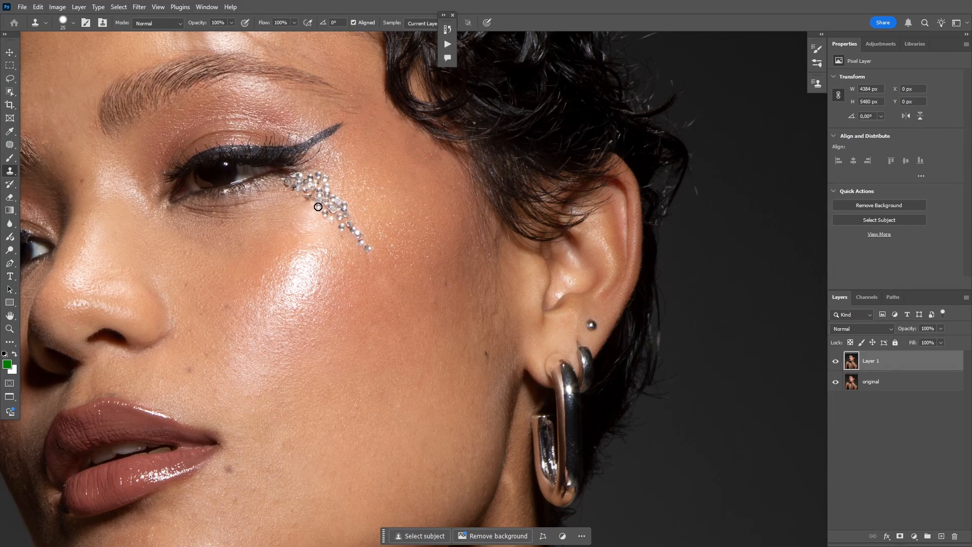
- Clone a small rhinestone onto the bare skin just below the gem cluster, using a 15 px Clone Stamp brush
{"action": "key", "text": "z"}
{"action": "left_click_drag", "start_coordinate": [313, 206], "coordinate": [371, 206]}
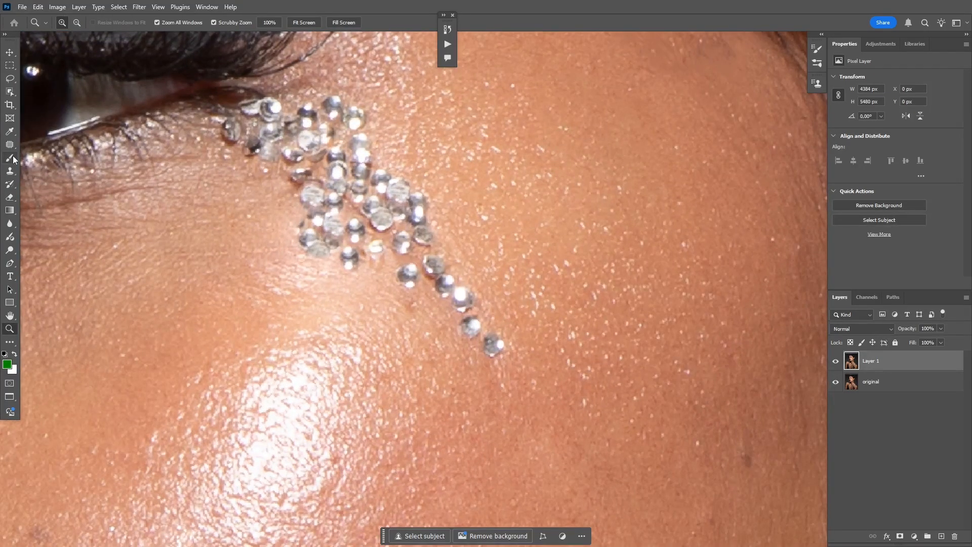
{"action": "key", "text": "s"}
{"action": "key", "text": "bracketleft"}
{"action": "key", "text": "bracketleft"}
{"action": "left_click", "coordinate": [462, 299], "text": "alt"}
{"action": "left_click", "coordinate": [368, 268]}
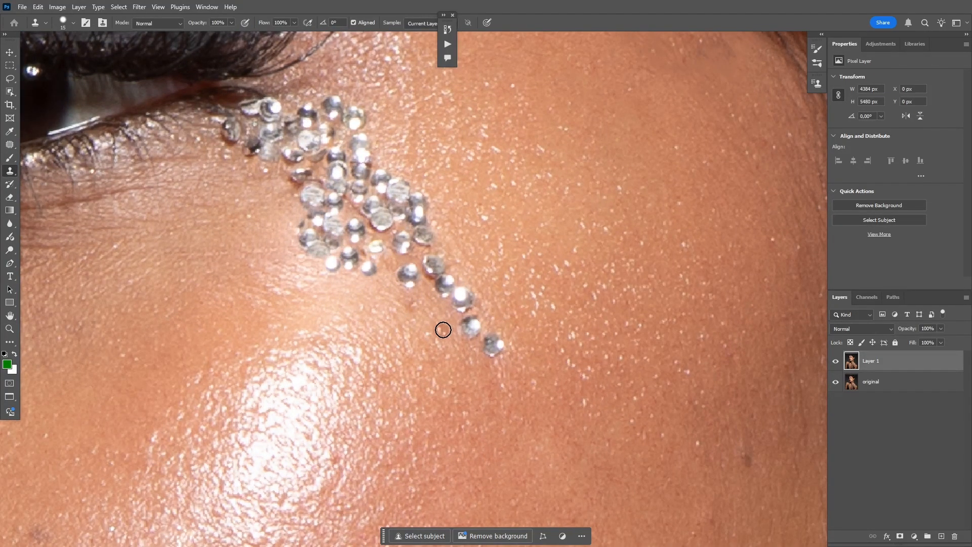
- Clone larger rhinestones along the lower and inner edges of the gem cluster, resampling from the trailing gems
{"action": "left_click", "coordinate": [460, 296], "text": "alt"}
{"action": "key", "text": "bracketright"}
{"action": "key", "text": "bracketright"}
{"action": "left_click", "coordinate": [332, 268]}
{"action": "left_click", "coordinate": [460, 296], "text": "alt"}
{"action": "left_click", "coordinate": [372, 274]}
{"action": "left_click", "coordinate": [472, 325], "text": "alt"}
{"action": "left_click", "coordinate": [395, 262]}
{"action": "left_click", "coordinate": [304, 223]}
- Compare the portrait with the merged retouch layer hidden and shown, and review the whole image
{"action": "key", "text": "j"}
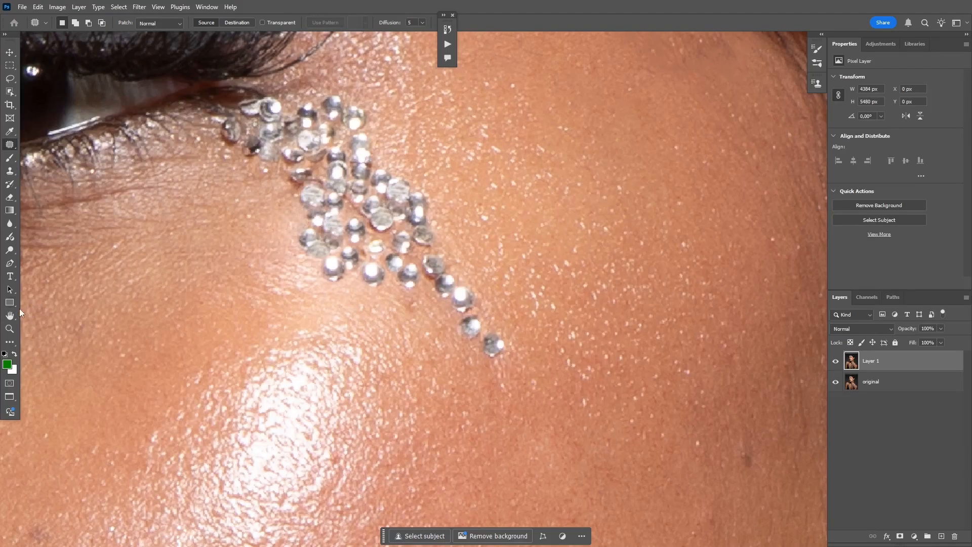
{"action": "left_click", "coordinate": [12, 326]}
{"action": "left_click_drag", "start_coordinate": [375, 216], "coordinate": [272, 248]}
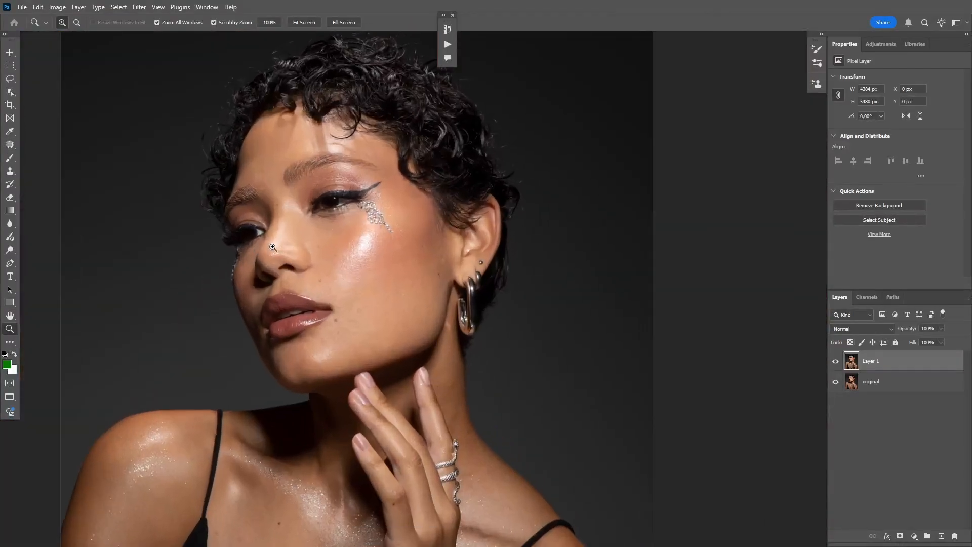
{"action": "left_click", "coordinate": [316, 208]}
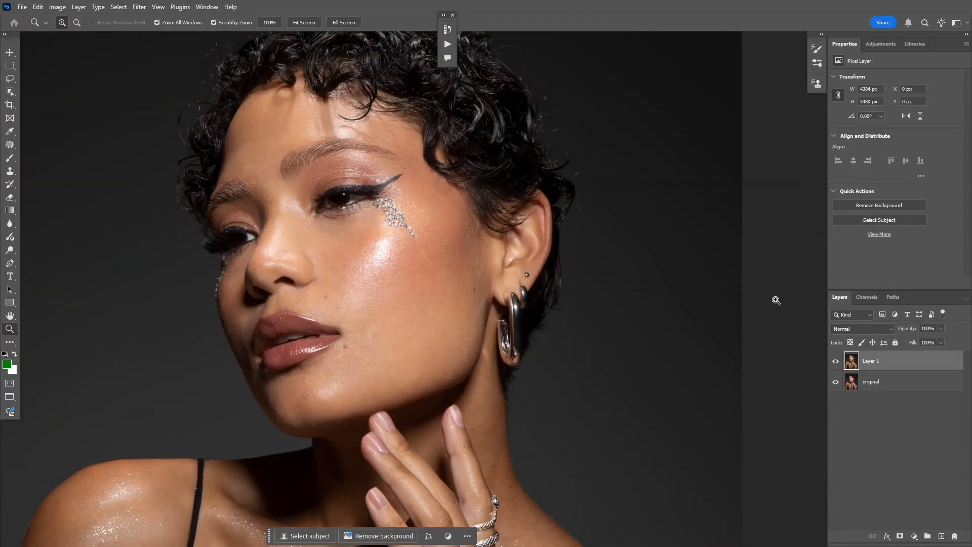
{"action": "left_click", "coordinate": [836, 361]}
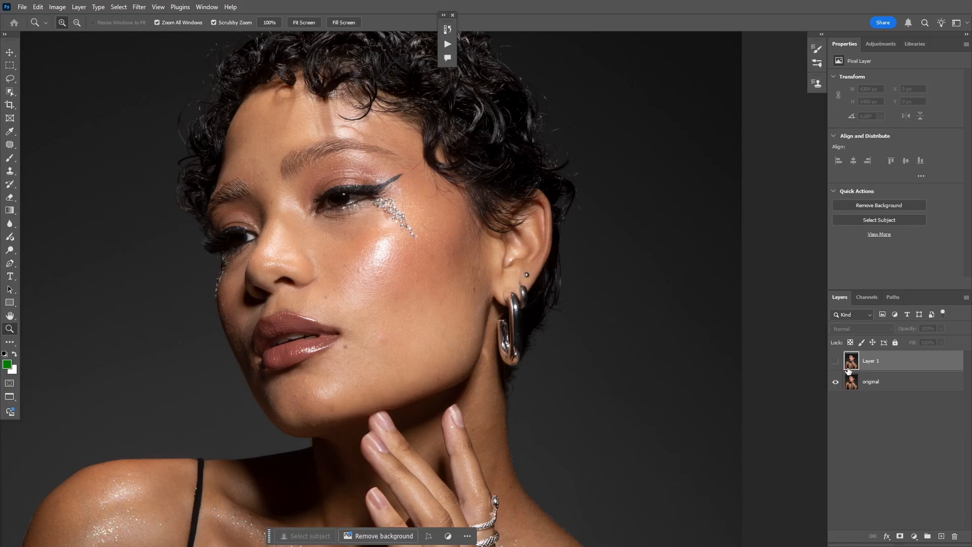
{"action": "left_click", "coordinate": [836, 361]}
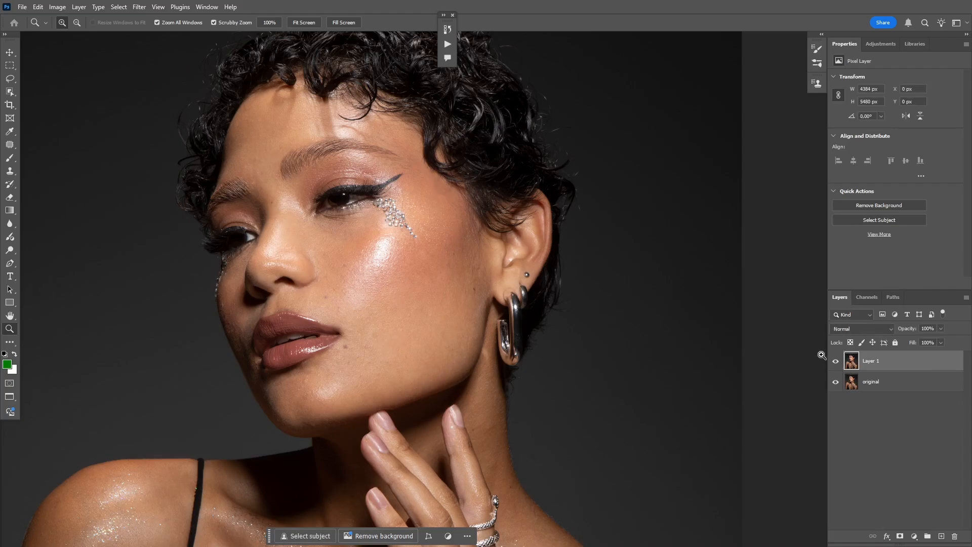
{"action": "left_click_drag", "start_coordinate": [333, 258], "coordinate": [256, 277]}
{"action": "left_click", "coordinate": [342, 268]}
{"action": "left_click_drag", "start_coordinate": [395, 308], "coordinate": [312, 265]}
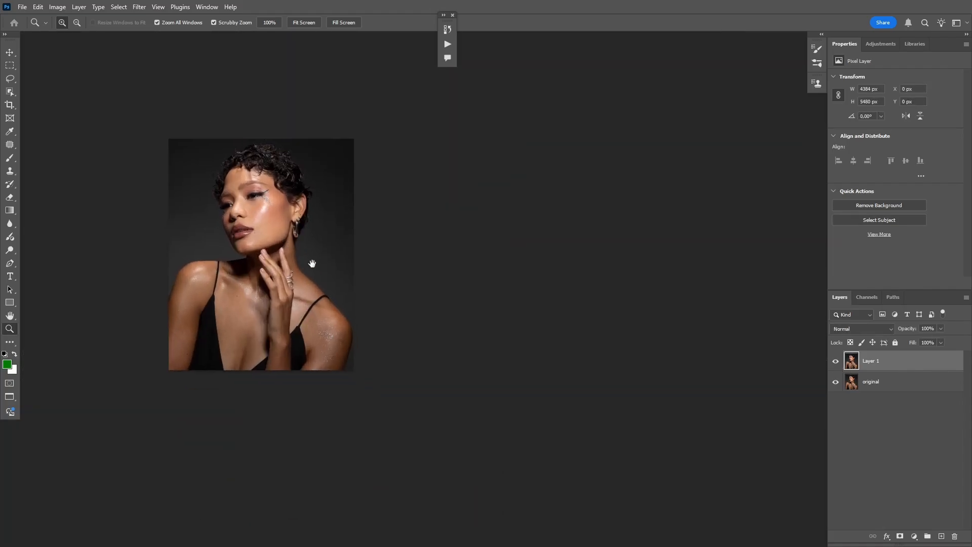
{"action": "left_click_drag", "start_coordinate": [253, 236], "coordinate": [281, 220]}
{"action": "left_click_drag", "start_coordinate": [426, 237], "coordinate": [427, 272]}
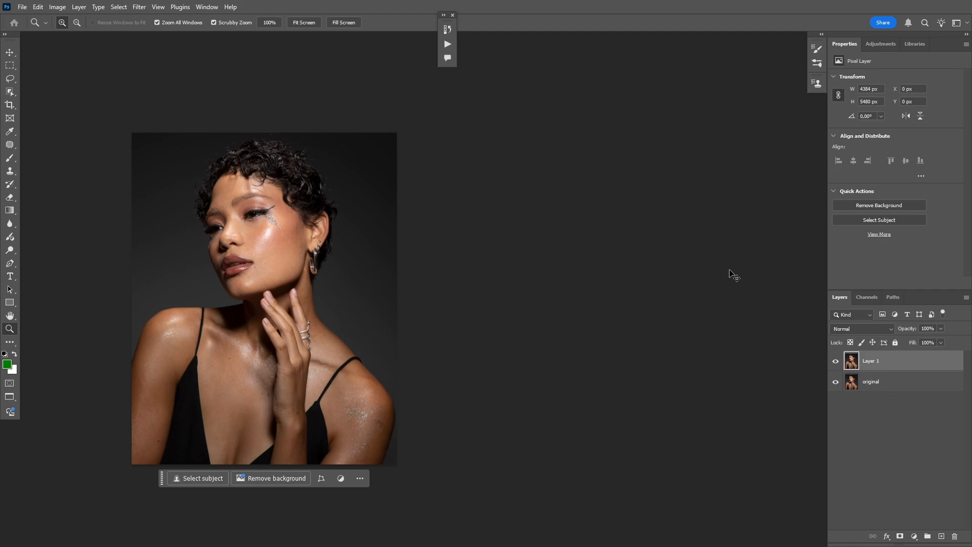
- Duplicate the merged retouch layer twice and hide the topmost copy
{"action": "key", "text": "ctrl+j"}
{"action": "key", "text": "ctrl+j"}
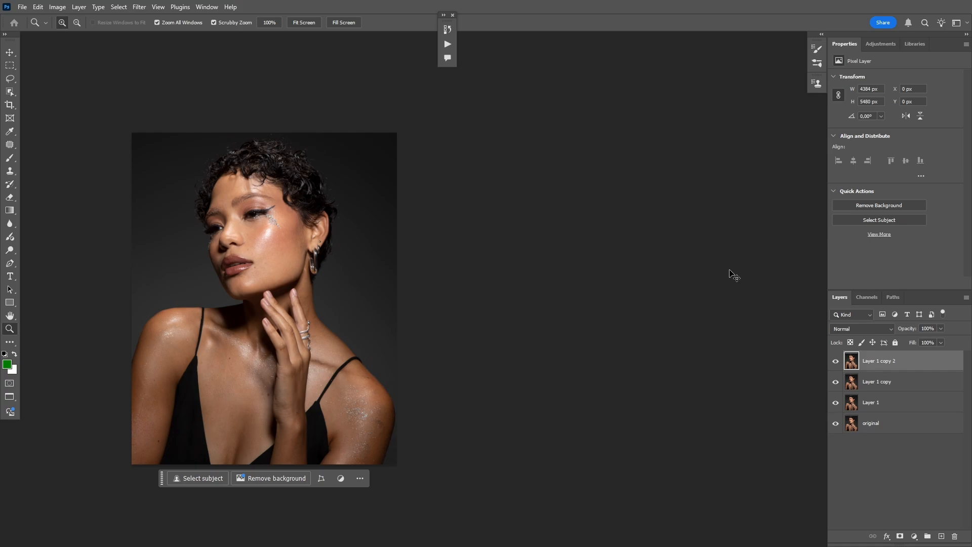
{"action": "left_click", "coordinate": [836, 361]}
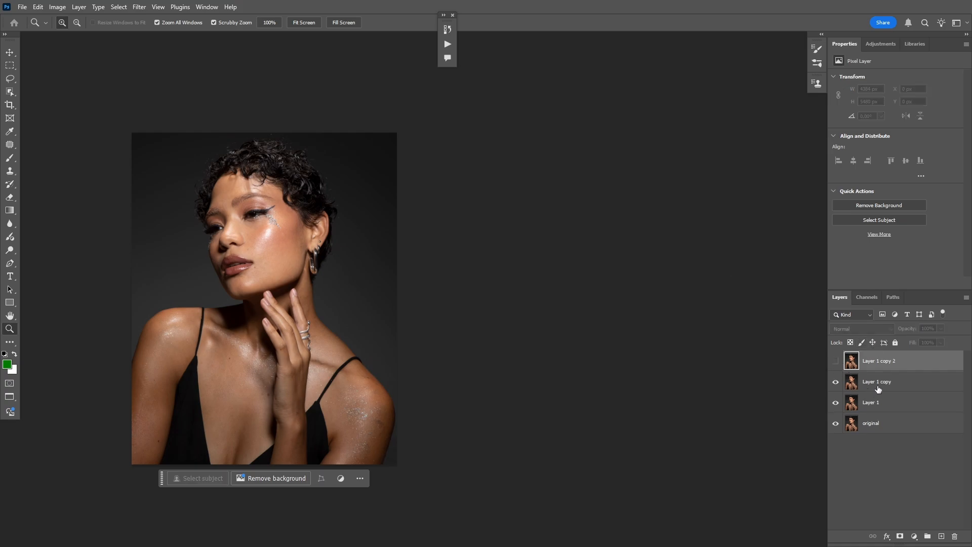
- Rename the visible lower copy low and the hidden top copy high
{"action": "double_click", "coordinate": [877, 382]}
{"action": "key", "text": "BackSpace"}
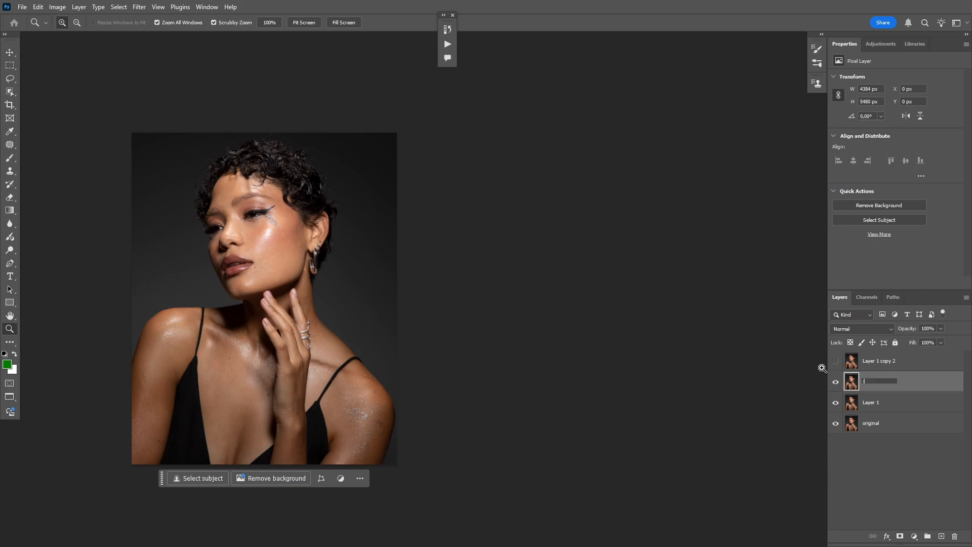
{"action": "left_click", "coordinate": [870, 445]}
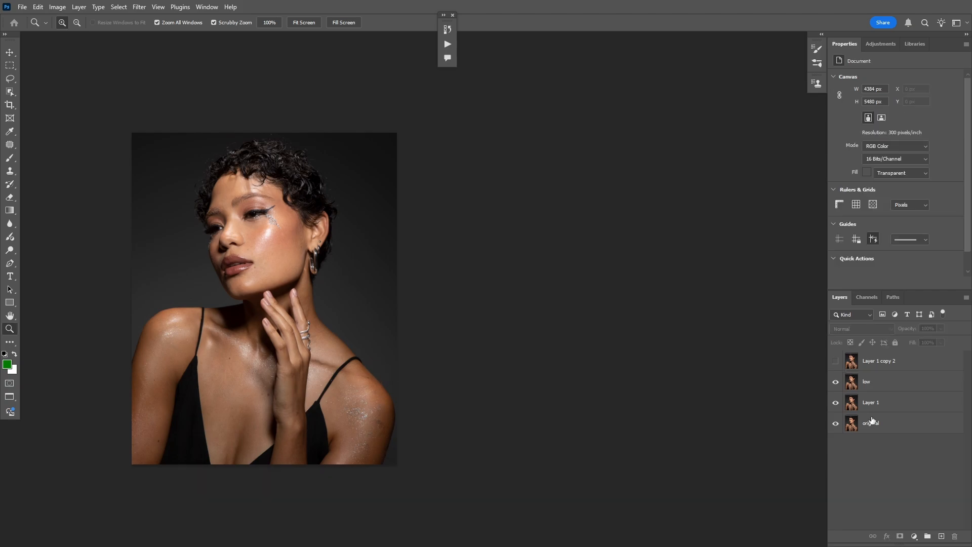
{"action": "double_click", "coordinate": [872, 362]}
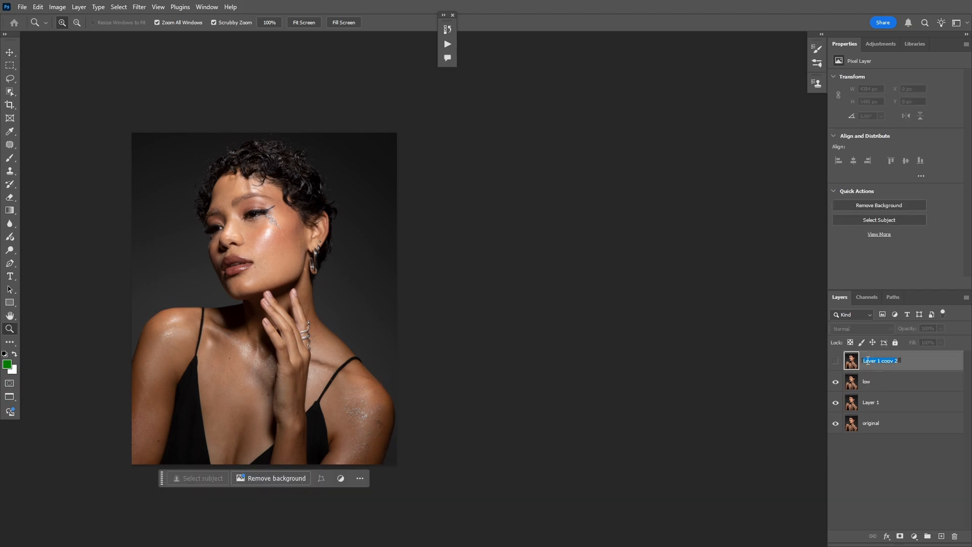
{"action": "type", "text": "high"}
{"action": "key", "text": "Return"}
- Apply a Gaussian Blur with a 13-pixel radius to the low layer
{"action": "left_click", "coordinate": [864, 384]}
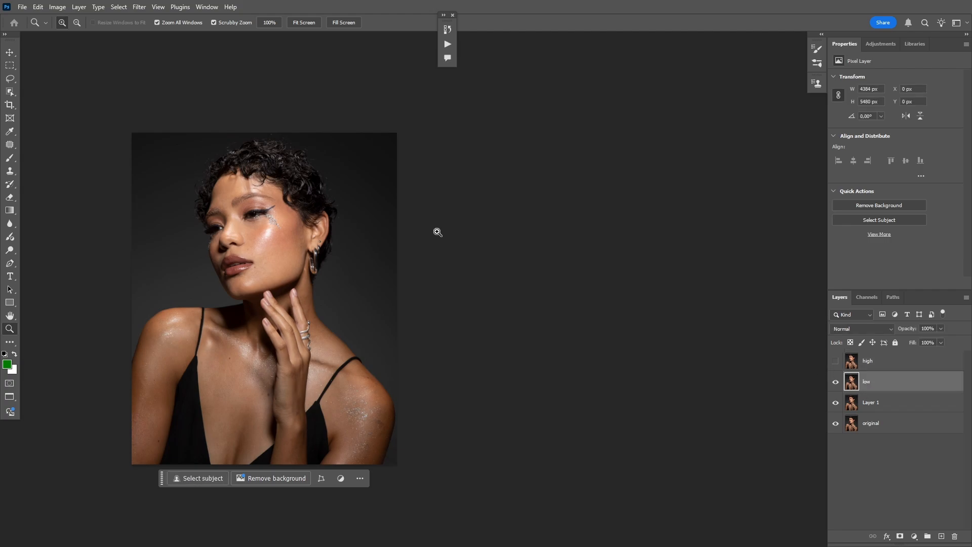
{"action": "left_click", "coordinate": [139, 7]}
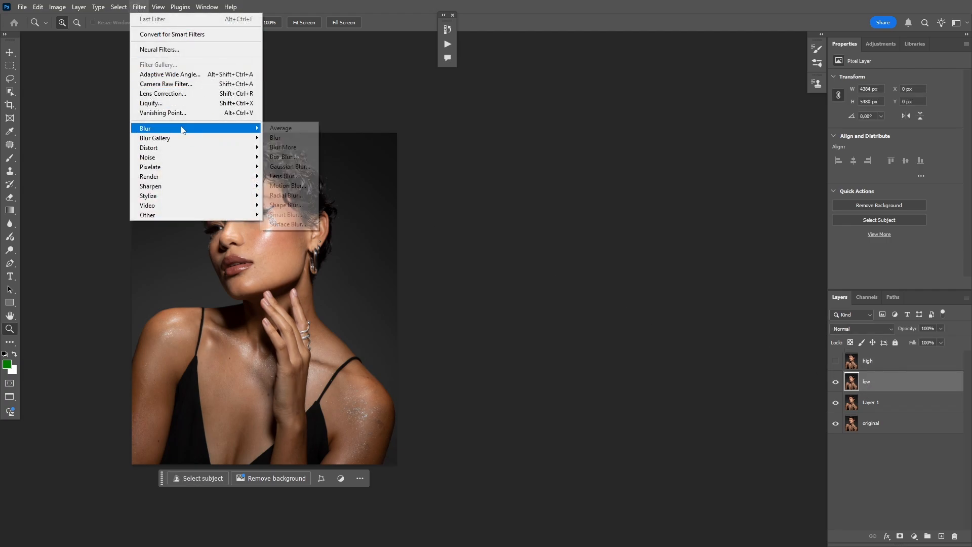
{"action": "left_click", "coordinate": [139, 4]}
{"action": "left_click", "coordinate": [141, 8]}
{"action": "mouse_move", "coordinate": [162, 128]}
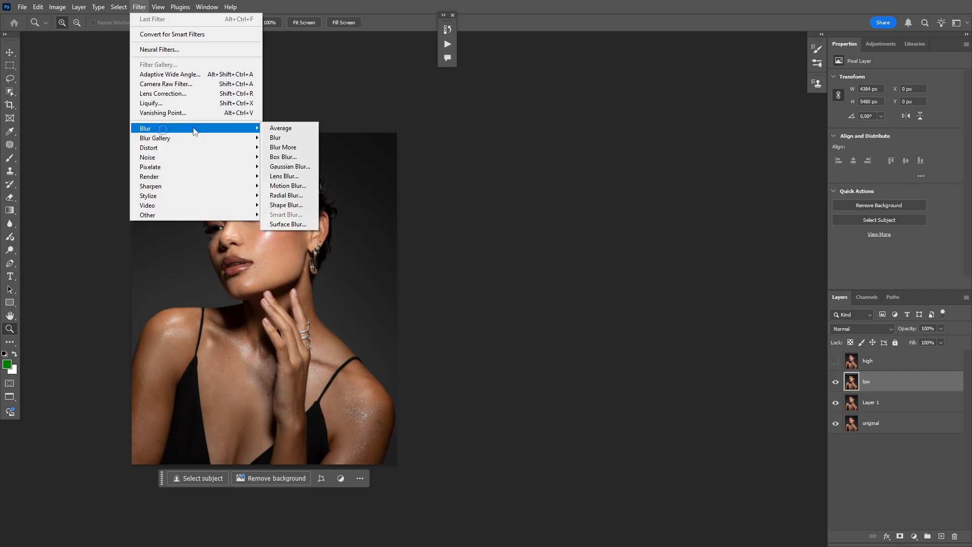
{"action": "left_click", "coordinate": [236, 261]}
{"action": "left_click", "coordinate": [270, 236]}
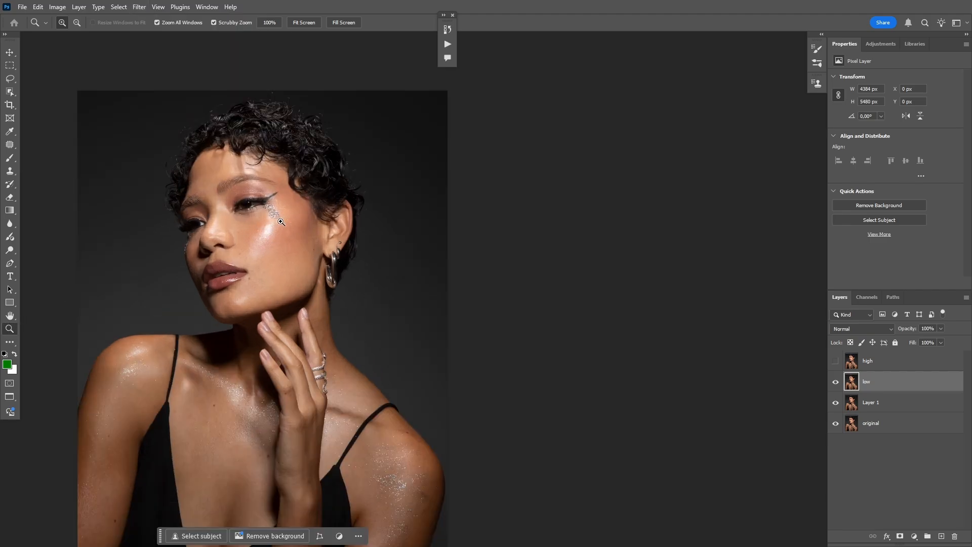
{"action": "left_click", "coordinate": [139, 7]}
{"action": "mouse_move", "coordinate": [173, 125]}
{"action": "left_click", "coordinate": [291, 168]}
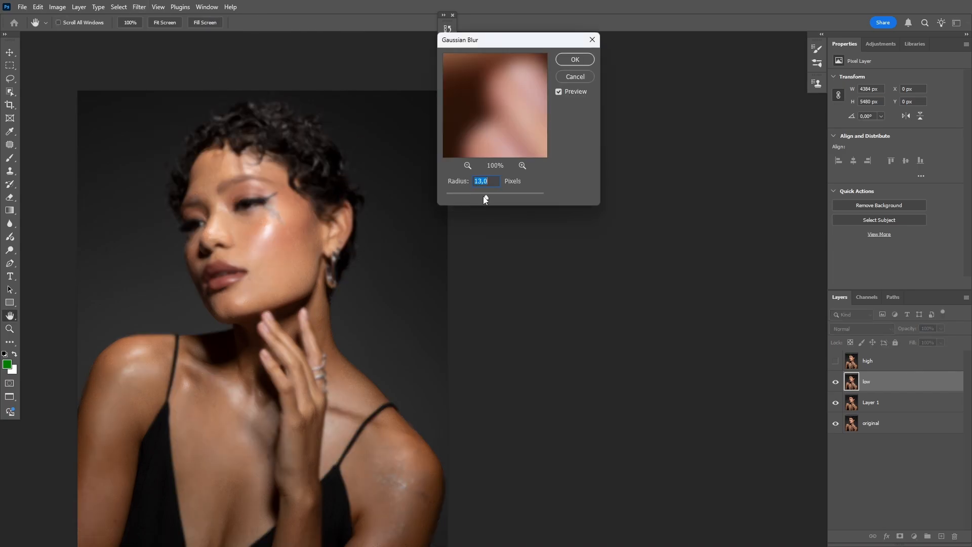
{"action": "type", "text": "14"}
{"action": "type", "text": ",3"}
{"action": "type", "text": "13"}
{"action": "type", "text": "z"}
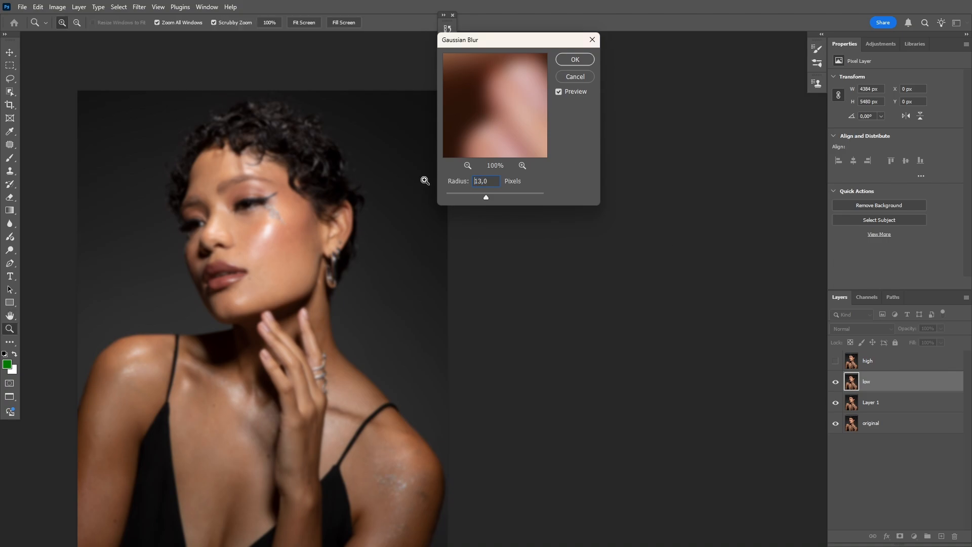
{"action": "key", "text": "Return"}
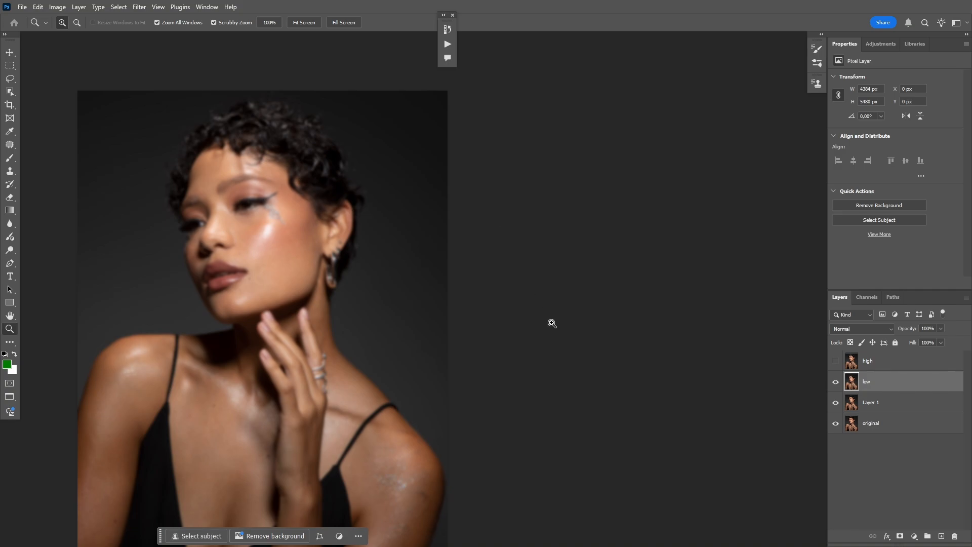
- Show the high layer and set its blend mode to Linear Light
{"action": "left_click", "coordinate": [867, 361]}
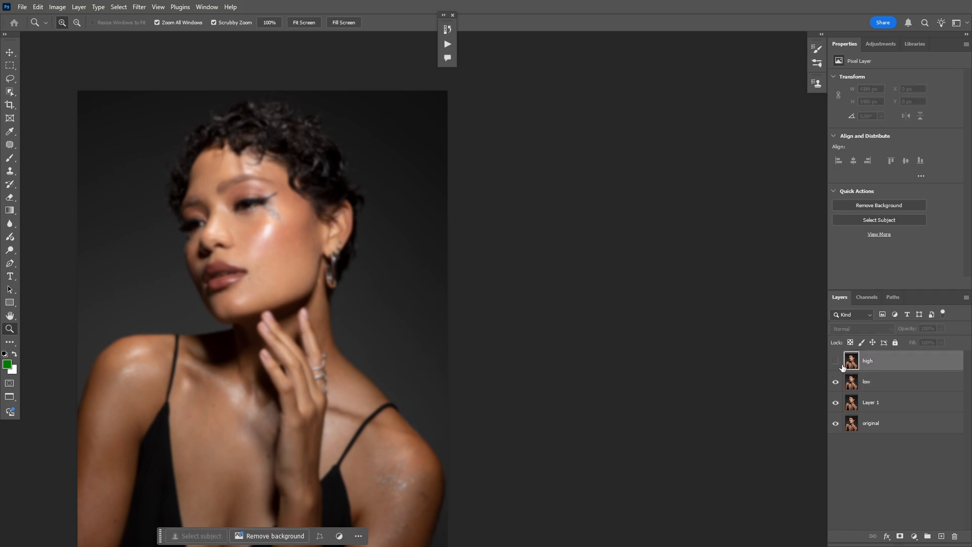
{"action": "left_click", "coordinate": [836, 361]}
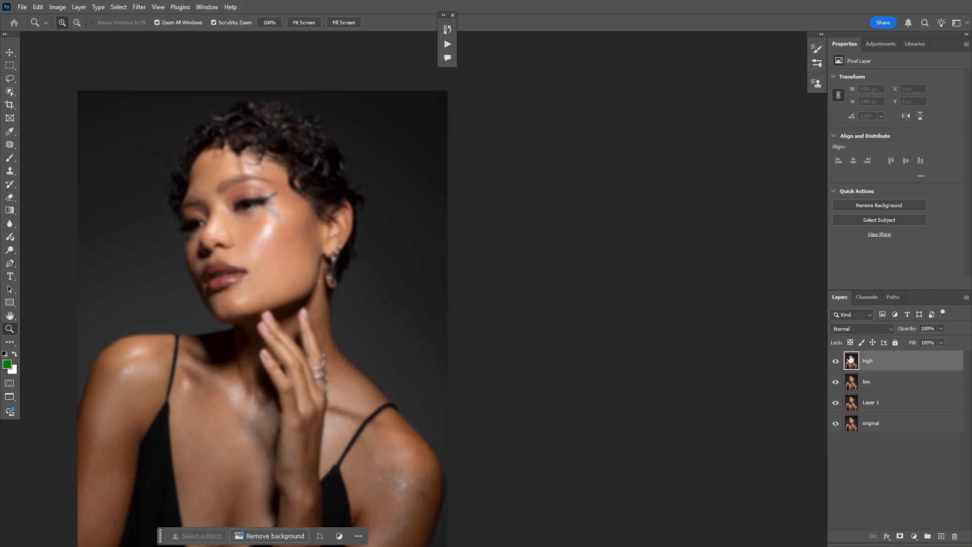
{"action": "left_click", "coordinate": [856, 328]}
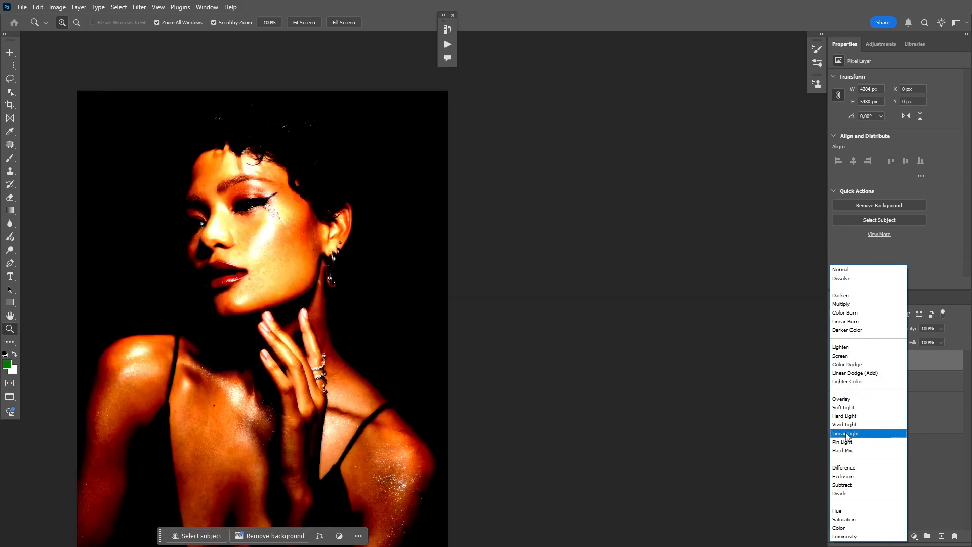
{"action": "left_click", "coordinate": [848, 433]}
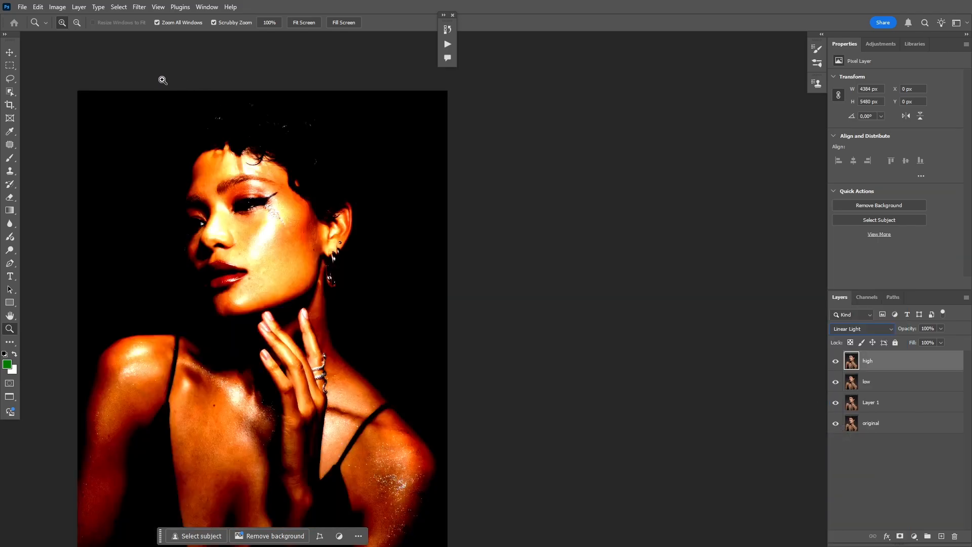
- Apply Image to the high layer using the low layer as source, with Subtract blending, scale 2 and offset 128
{"action": "left_click", "coordinate": [58, 6]}
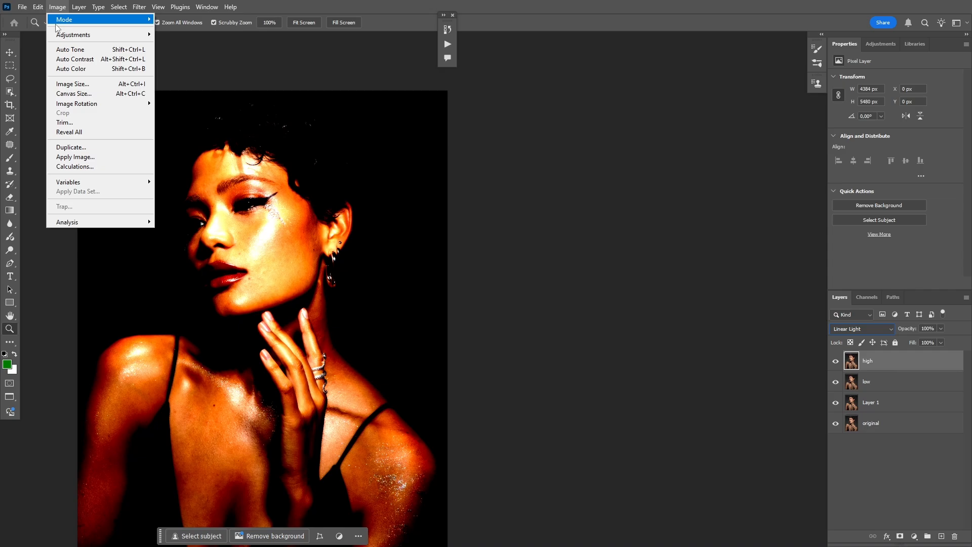
{"action": "left_click", "coordinate": [104, 157]}
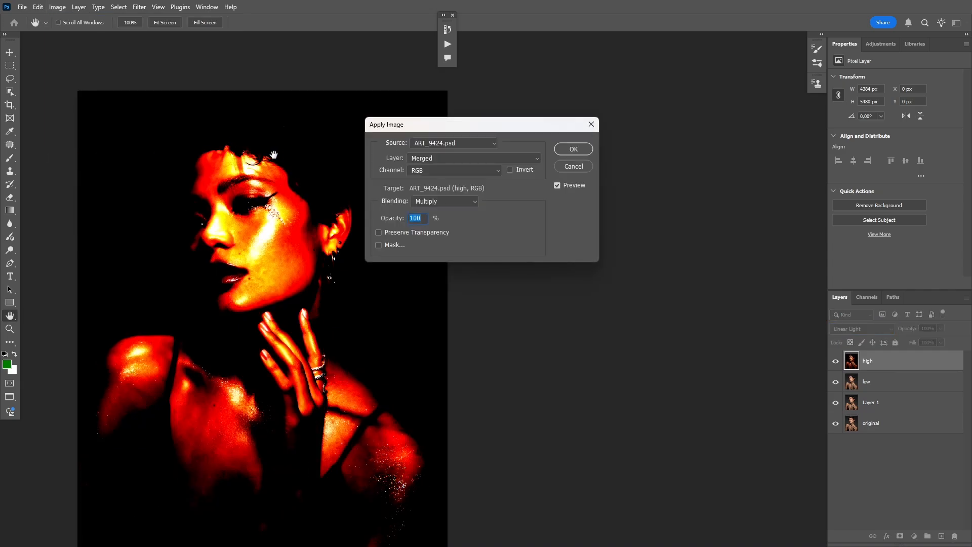
{"action": "left_click", "coordinate": [426, 158]}
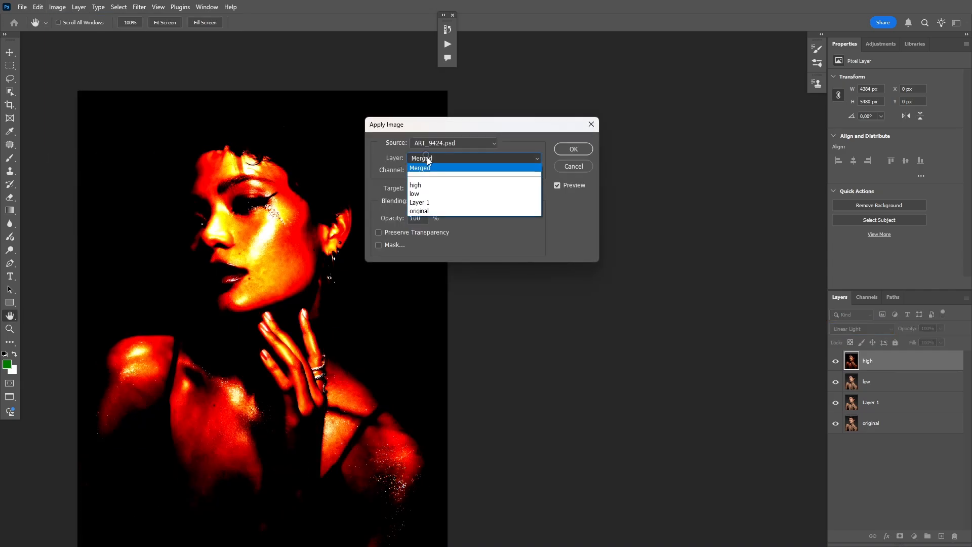
{"action": "left_click", "coordinate": [419, 195]}
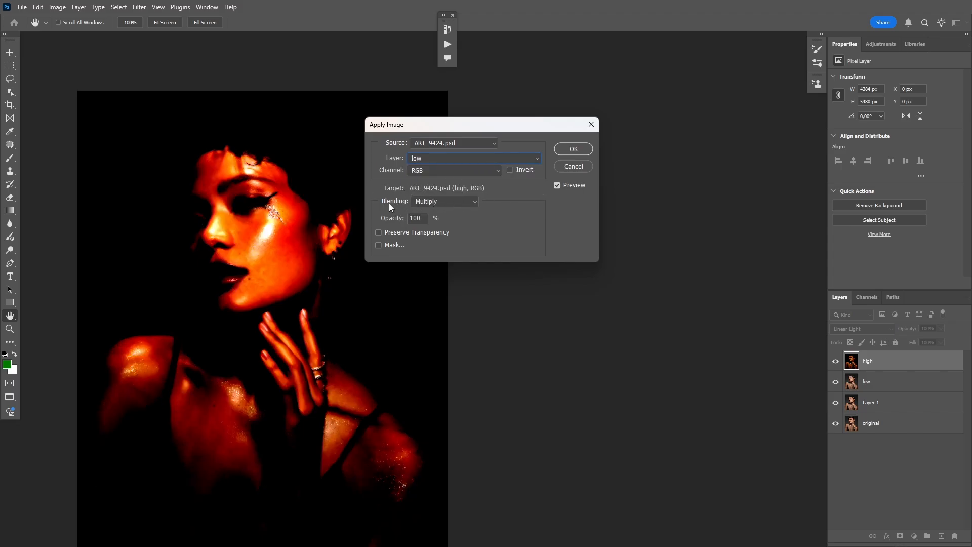
{"action": "left_click", "coordinate": [439, 201]}
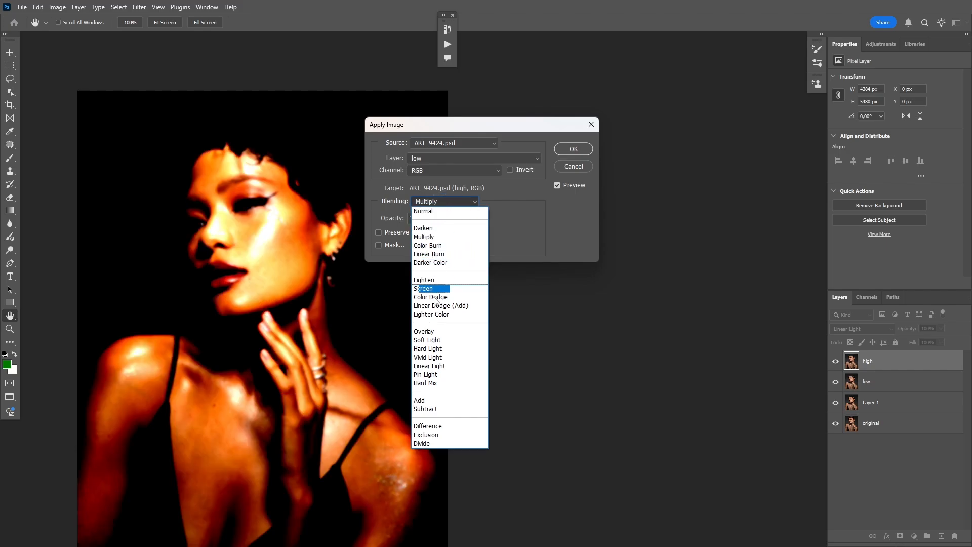
{"action": "left_click", "coordinate": [428, 410]}
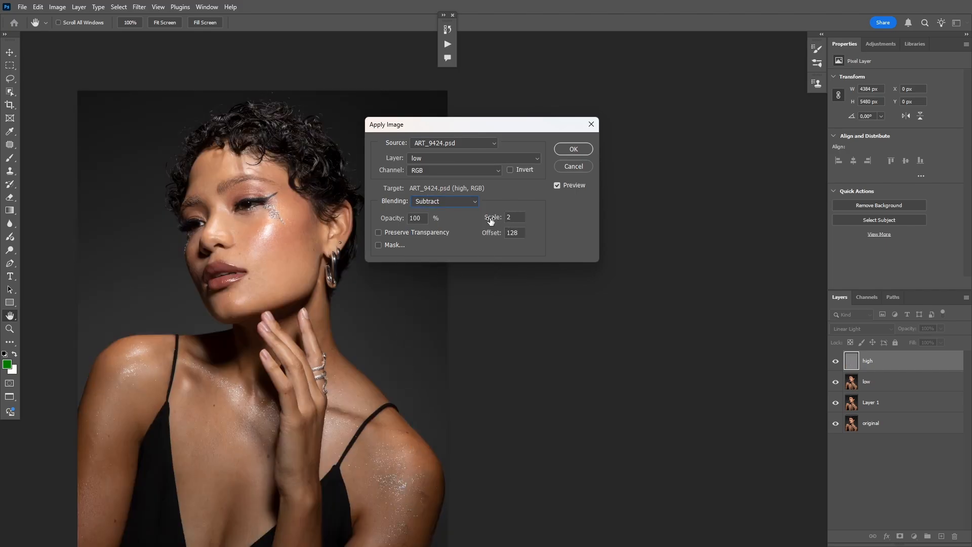
{"action": "left_click", "coordinate": [574, 149]}
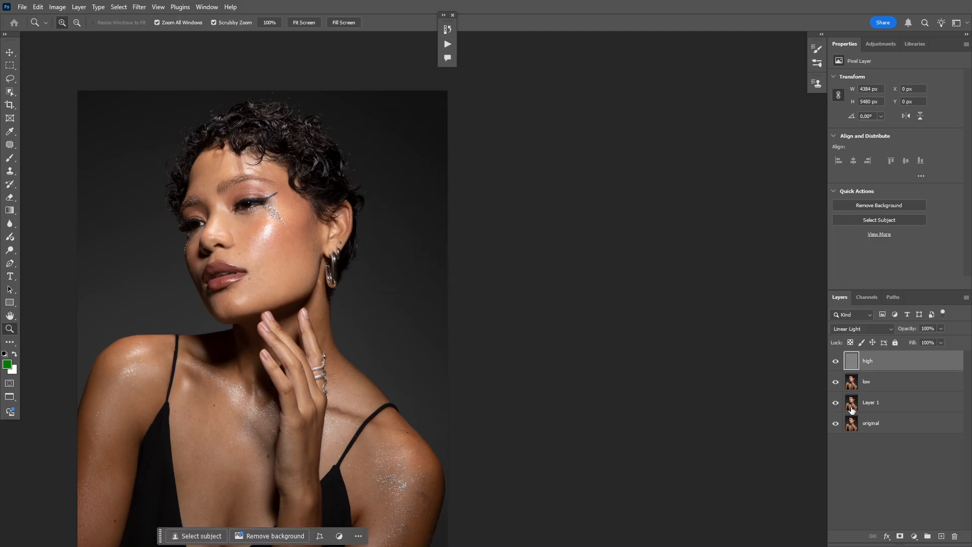
- Select the high and low layers together and put them in one group
{"action": "left_click", "coordinate": [882, 388], "text": "shift"}
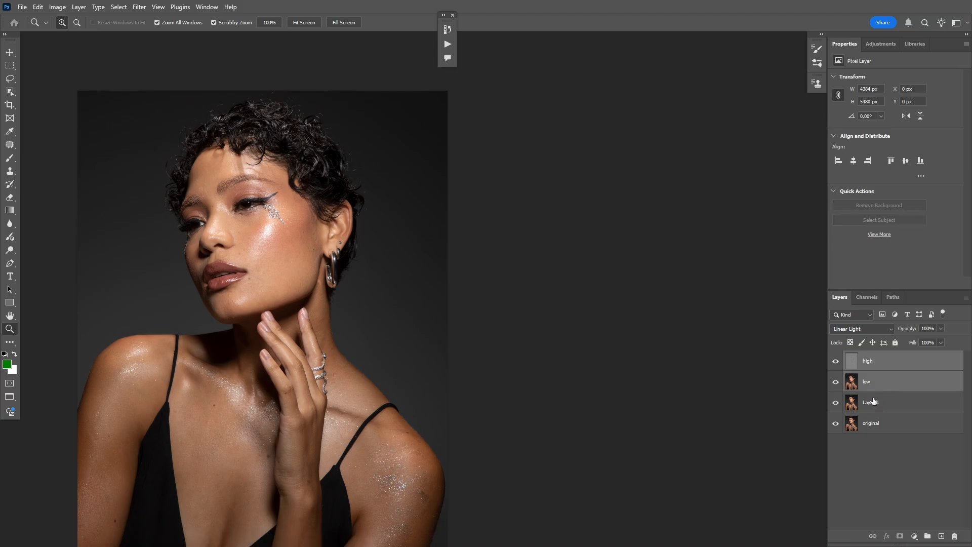
{"action": "left_click", "coordinate": [885, 368]}
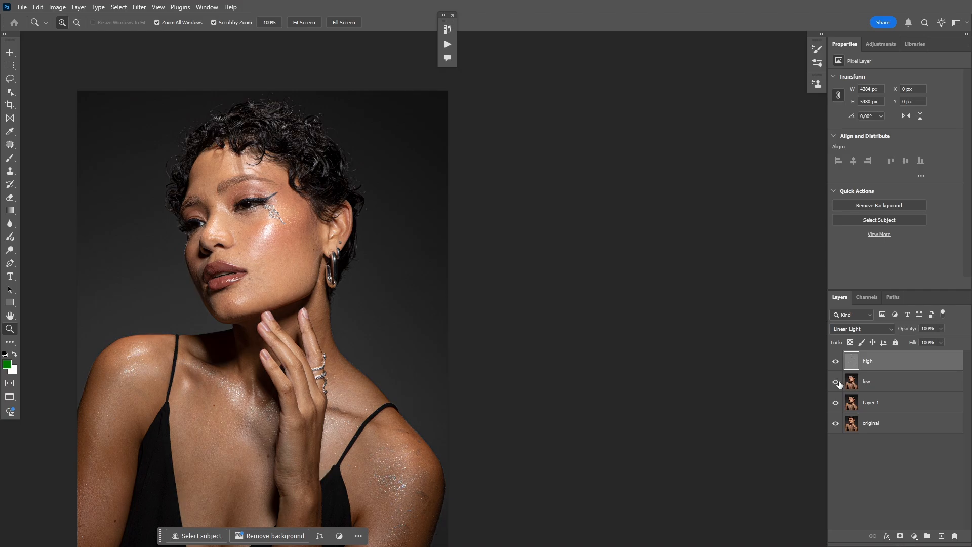
{"action": "left_click", "coordinate": [877, 388], "text": "shift"}
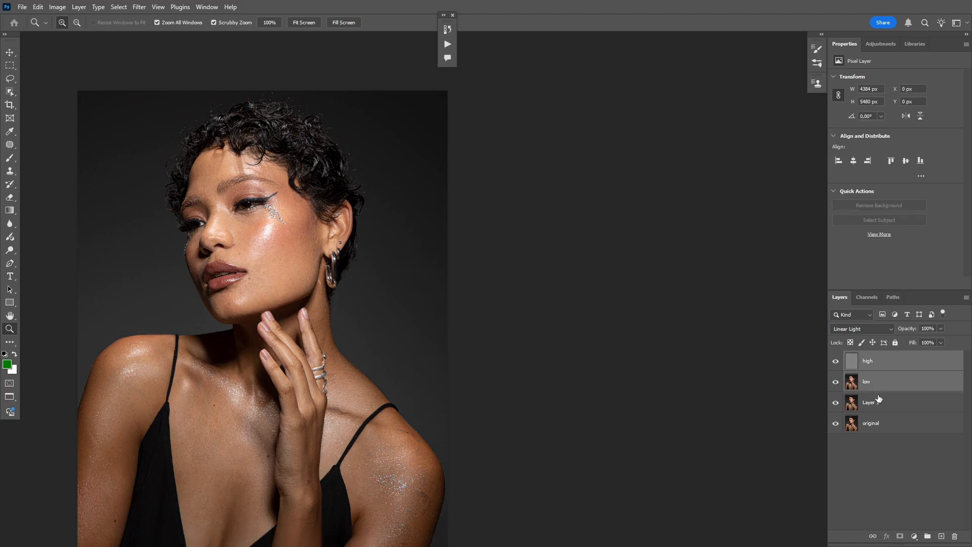
{"action": "key", "text": "ctrl+g"}
- Hide the high layer, duplicate the low layer, and clip the duplicate to the low layer
{"action": "left_click", "coordinate": [874, 392]}
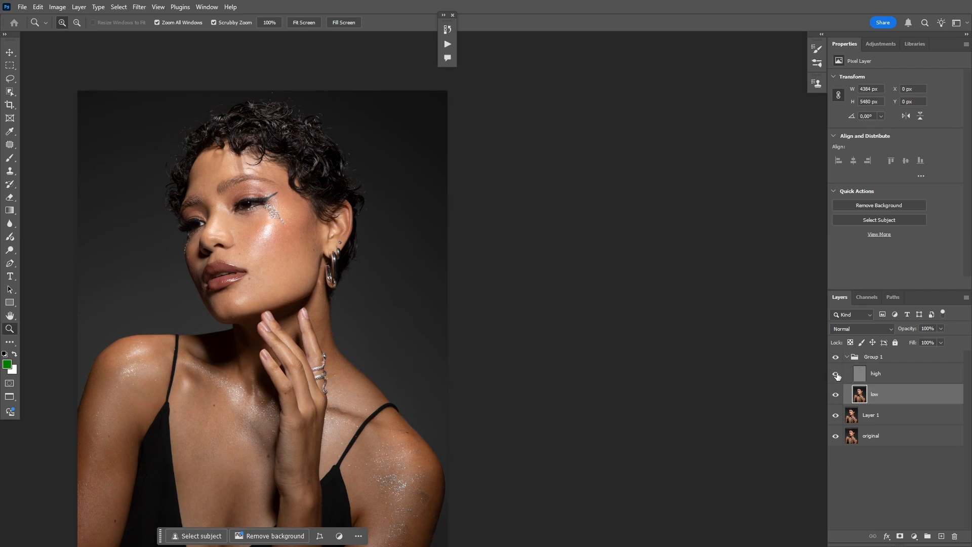
{"action": "left_click", "coordinate": [836, 374]}
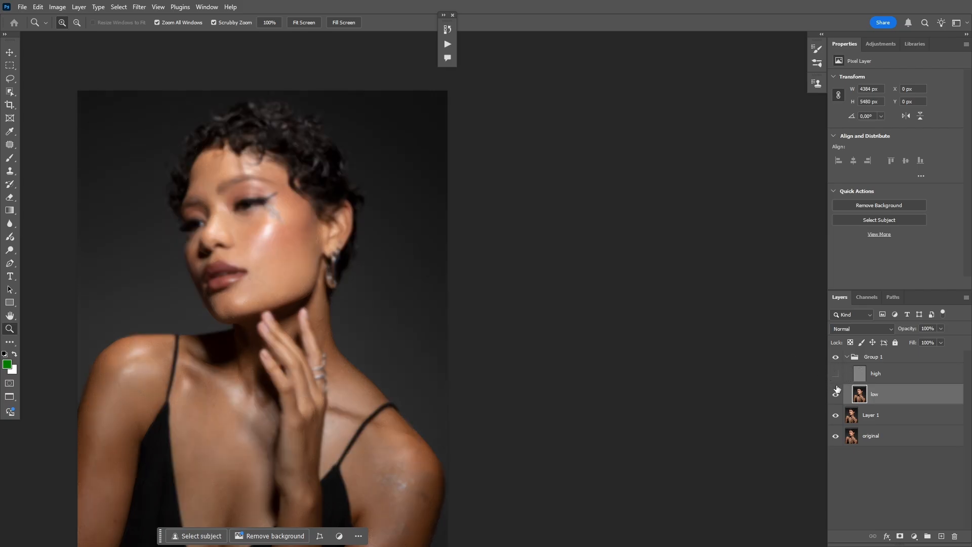
{"action": "key", "text": "ctrl+j"}
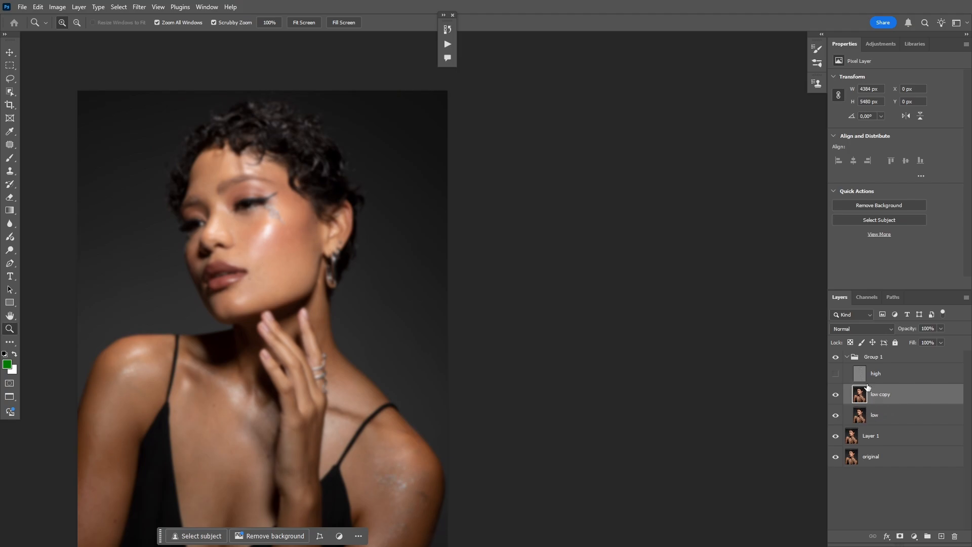
{"action": "key", "text": "alt"}
{"action": "left_click", "coordinate": [889, 401], "text": "alt"}
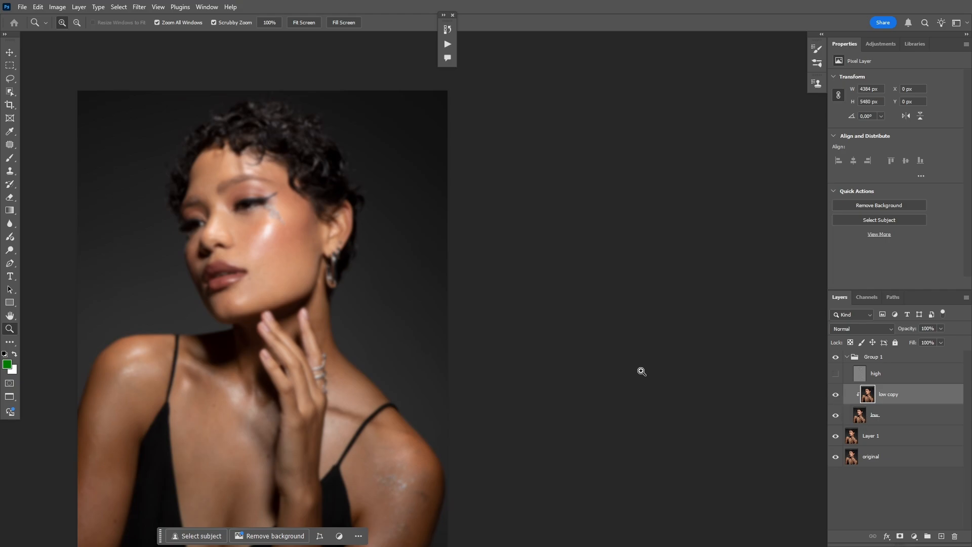
- Switch to the Mixer Brush tool and set it to clean, but not reload, after each stroke
{"action": "left_click", "coordinate": [15, 162]}
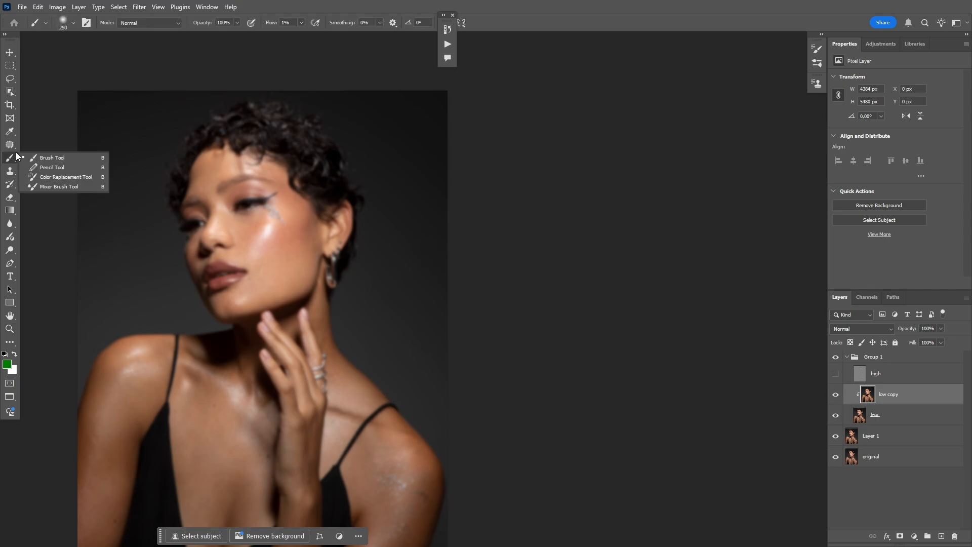
{"action": "left_click", "coordinate": [59, 186]}
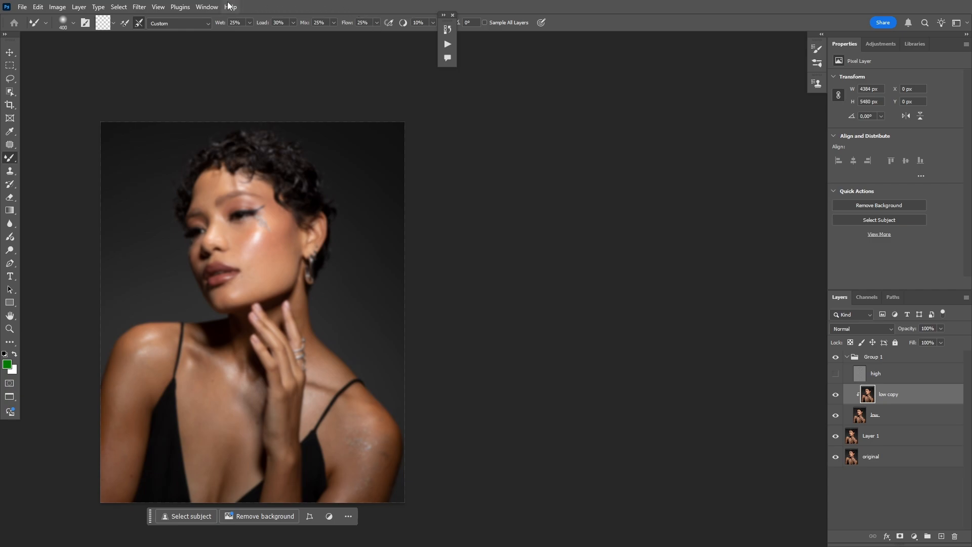
{"action": "left_click_drag", "start_coordinate": [444, 14], "coordinate": [568, 18]}
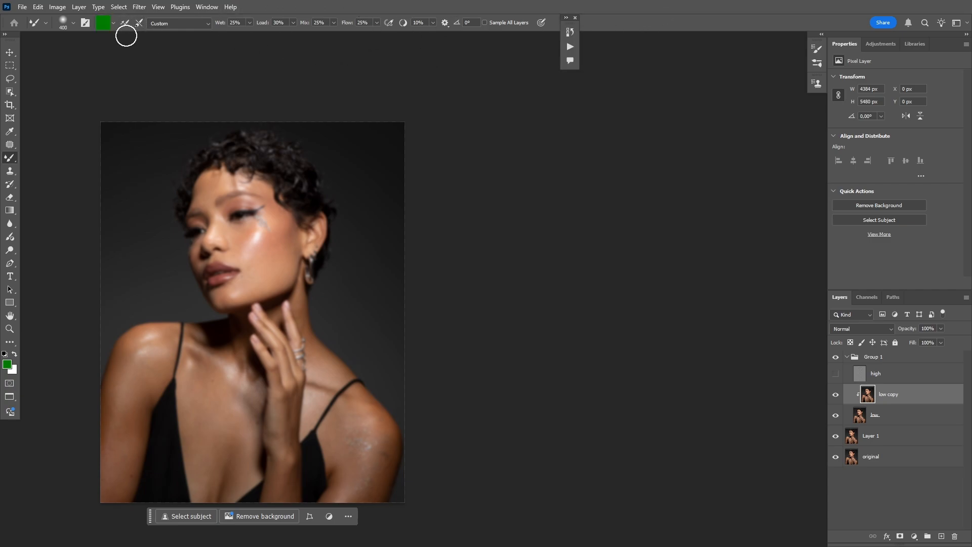
{"action": "left_click", "coordinate": [122, 24]}
{"action": "left_click", "coordinate": [138, 23]}
- Blend uneven skin tones on the clipped low copy with the Mixer Brush, adapting the brush size to each area
{"action": "key", "text": "z"}
{"action": "left_click_drag", "start_coordinate": [248, 224], "coordinate": [205, 225]}
{"action": "key", "text": "space"}
{"action": "mouse_move", "coordinate": [250, 281]}
{"action": "left_mouse_down"}
{"action": "mouse_move", "coordinate": [273, 243]}
{"action": "mouse_move", "coordinate": [248, 232]}
{"action": "mouse_move", "coordinate": [283, 232]}
{"action": "mouse_move", "coordinate": [246, 277]}
{"action": "left_mouse_up"}
{"action": "key", "text": "space"}
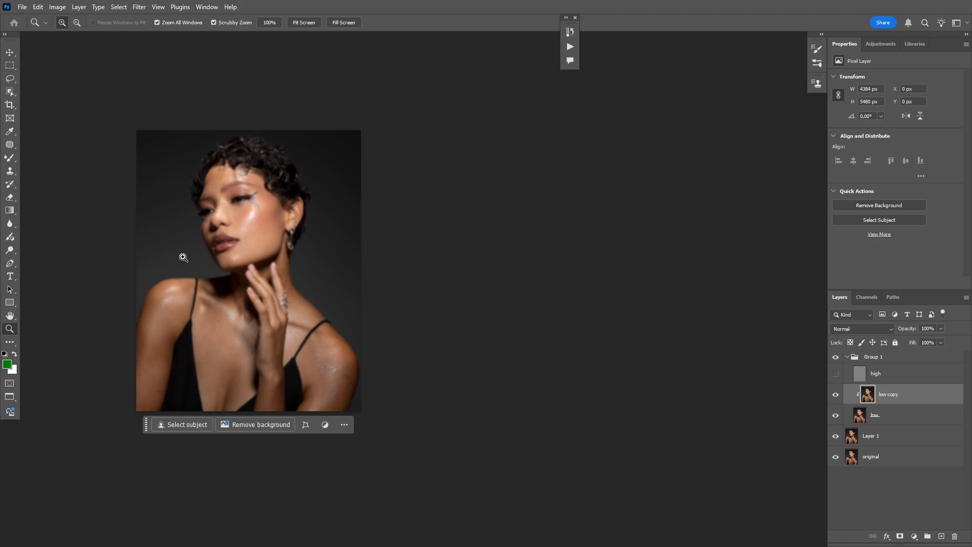
{"action": "left_click", "coordinate": [8, 160]}
{"action": "key", "text": "bracketleft"}
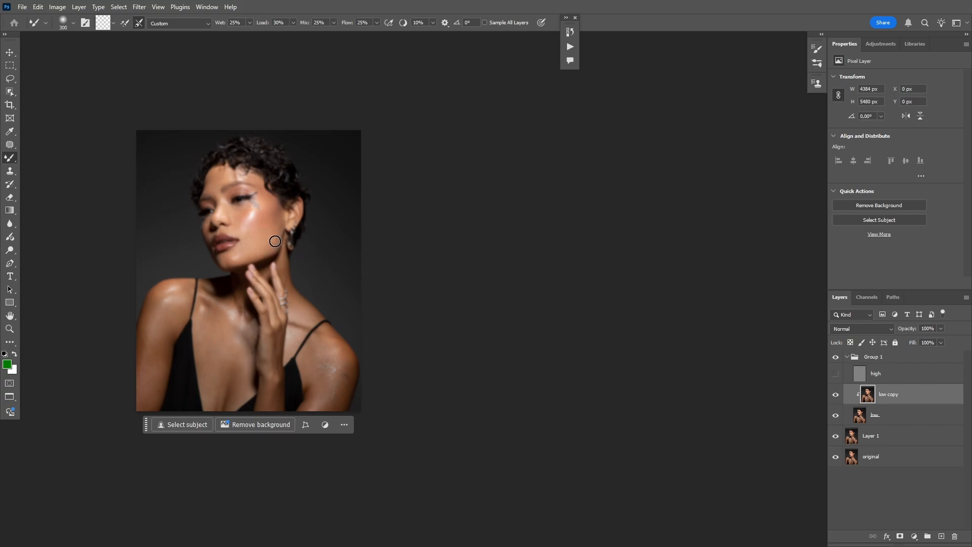
{"action": "key", "text": "bracketleft"}
{"action": "key", "text": "bracketright"}
{"action": "key", "text": "bracketleft"}
{"action": "key", "text": "bracketleft"}
{"action": "key", "text": "bracketright"}
{"action": "left_click_drag", "start_coordinate": [210, 186], "coordinate": [224, 176]}
{"action": "key", "text": "bracketright"}
{"action": "key", "text": "bracketright"}
{"action": "key", "text": "bracketleft"}
{"action": "key", "text": "bracketleft"}
{"action": "key", "text": "bracketright"}
{"action": "key", "text": "bracketright"}
{"action": "key", "text": "bracketright"}
{"action": "key", "text": "bracketleft"}
{"action": "key", "text": "bracketleft"}
{"action": "key", "text": "bracketleft"}
{"action": "key", "text": "bracketright"}
{"action": "key", "text": "bracketright"}
{"action": "key", "text": "bracketright"}
{"action": "key", "text": "bracketleft"}
{"action": "key", "text": "bracketleft"}
{"action": "key", "text": "bracketleft"}
{"action": "key", "text": "bracketleft"}
- Compare the face with the frequency separation group hidden and shown
{"action": "scroll", "coordinate": [247, 218], "scroll_direction": "up", "scroll_amount": 5}
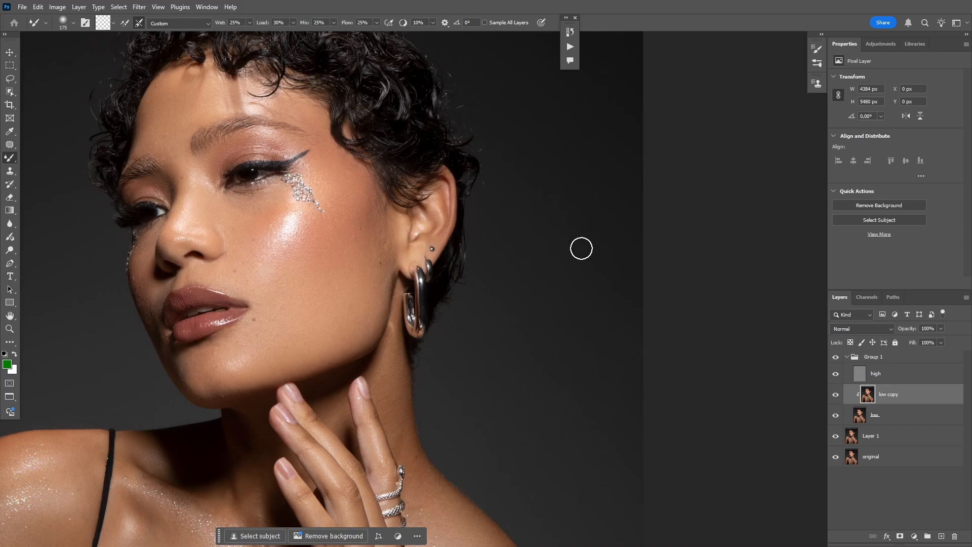
{"action": "left_click_drag", "start_coordinate": [478, 287], "coordinate": [487, 377]}
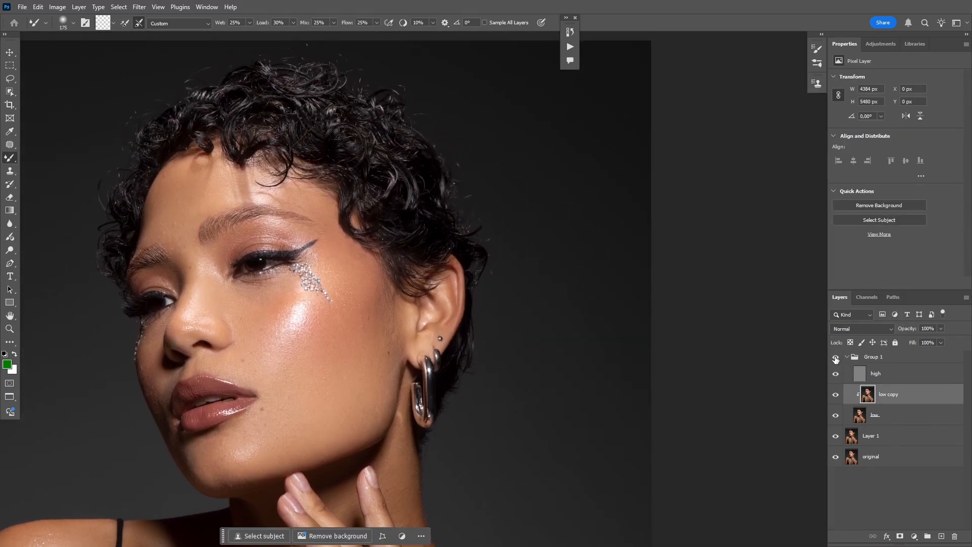
{"action": "left_click", "coordinate": [836, 357]}
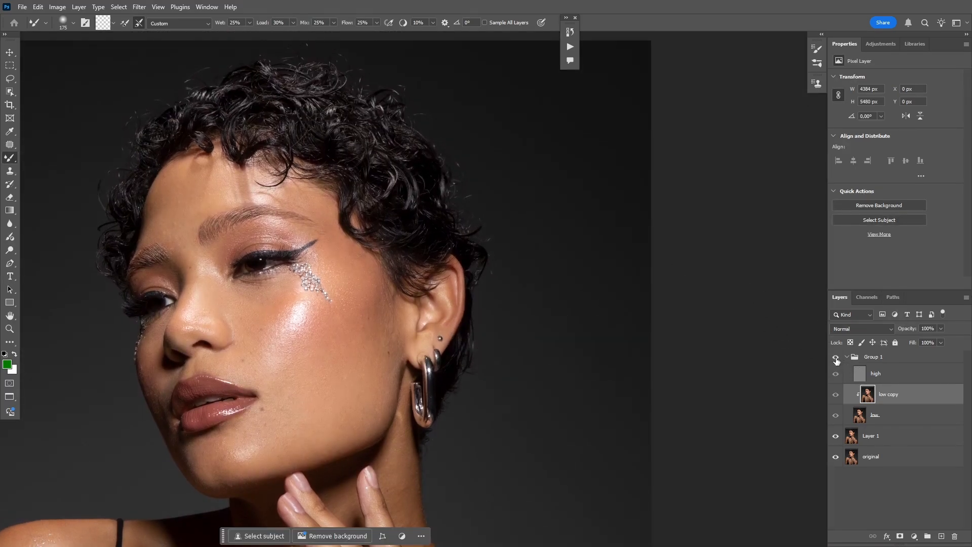
{"action": "left_click", "coordinate": [836, 357]}
- Hide the high layer and smooth more facial tone transitions on the low copy with the Mixer Brush at varying sizes
{"action": "key", "text": "z"}
{"action": "mouse_move", "coordinate": [173, 351]}
{"action": "left_mouse_down"}
{"action": "mouse_move", "coordinate": [111, 374]}
{"action": "mouse_move", "coordinate": [306, 281]}
{"action": "left_mouse_up"}
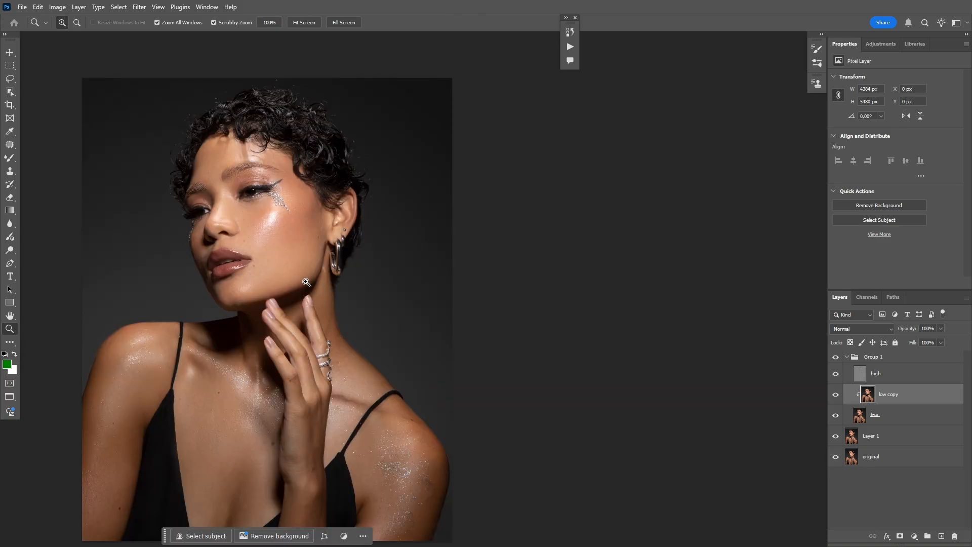
{"action": "mouse_move", "coordinate": [252, 239]}
{"action": "left_mouse_down"}
{"action": "mouse_move", "coordinate": [207, 248]}
{"action": "mouse_move", "coordinate": [230, 244]}
{"action": "left_mouse_up"}
{"action": "left_click", "coordinate": [835, 374]}
{"action": "left_click", "coordinate": [10, 157]}
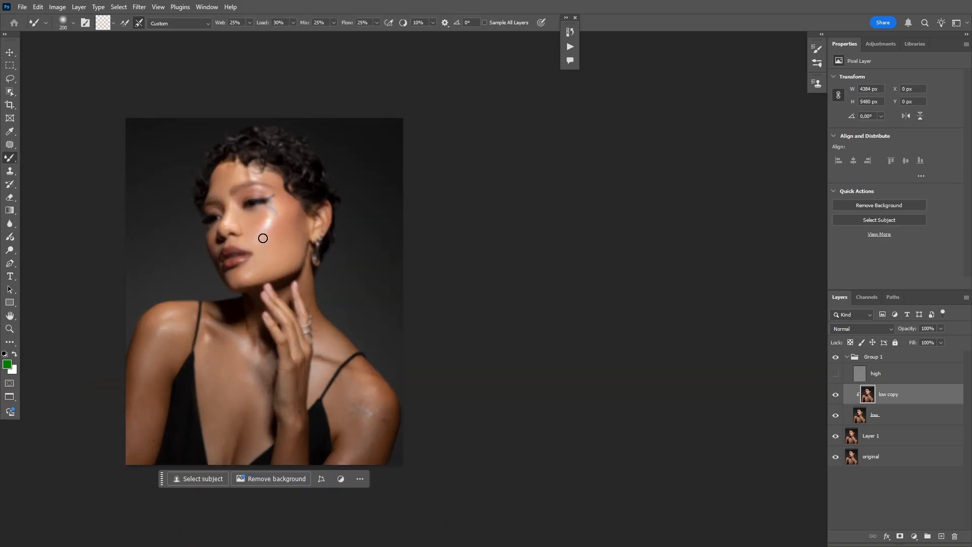
{"action": "key", "text": "bracketright"}
{"action": "key", "text": "bracketright"}
{"action": "key", "text": "bracketleft"}
{"action": "key", "text": "bracketleft"}
{"action": "key", "text": "bracketleft"}
{"action": "key", "text": "bracketleft"}
{"action": "left_click_drag", "start_coordinate": [238, 205], "coordinate": [289, 205]}
{"action": "key", "text": "bracketleft"}
{"action": "key", "text": "bracketleft"}
{"action": "key", "text": "bracketright"}
{"action": "key", "text": "bracketright"}
{"action": "key", "text": "bracketleft"}
{"action": "key", "text": "bracketright"}
{"action": "key", "text": "bracketright"}
{"action": "key", "text": "bracketright"}
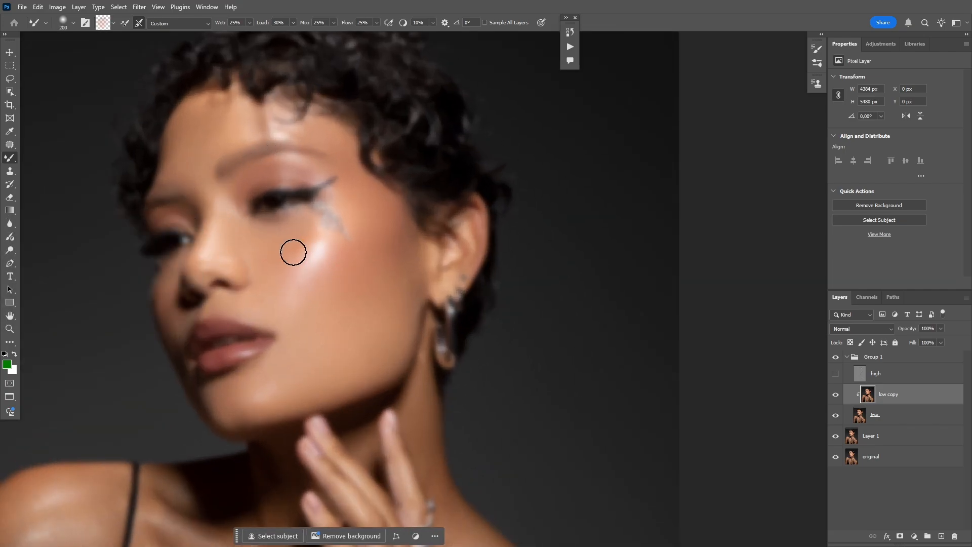
- Show the high layer and compare the whole portrait with and without the frequency separation group
{"action": "double_click", "coordinate": [10, 329]}
{"action": "left_click_drag", "start_coordinate": [329, 238], "coordinate": [304, 245]}
{"action": "left_click", "coordinate": [836, 373]}
{"action": "left_click", "coordinate": [836, 357]}
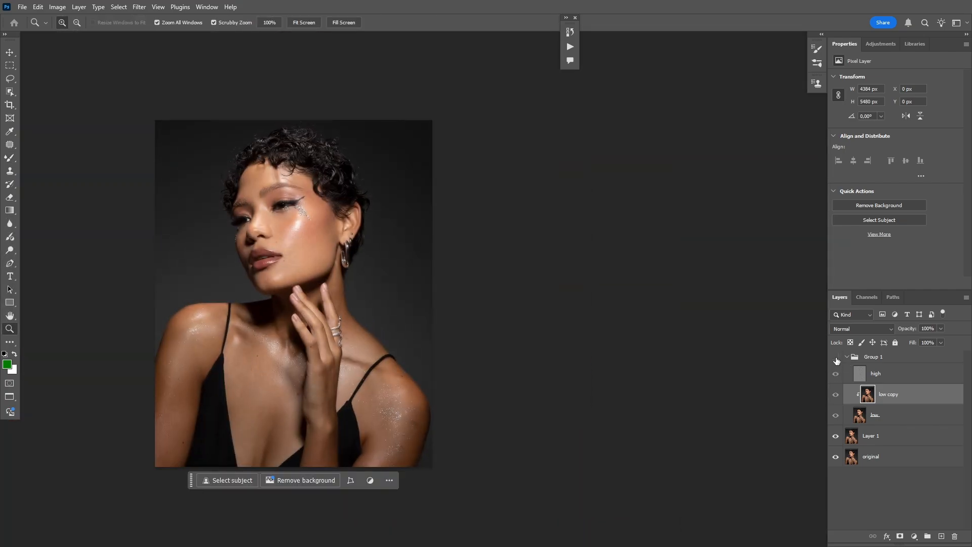
{"action": "left_click", "coordinate": [836, 357]}
- Collapse the group and compare the retouched portrait with the original layer shown alone
{"action": "left_click", "coordinate": [847, 356]}
{"action": "left_click", "coordinate": [836, 395], "text": "alt"}
{"action": "left_click", "coordinate": [834, 394], "text": "alt"}
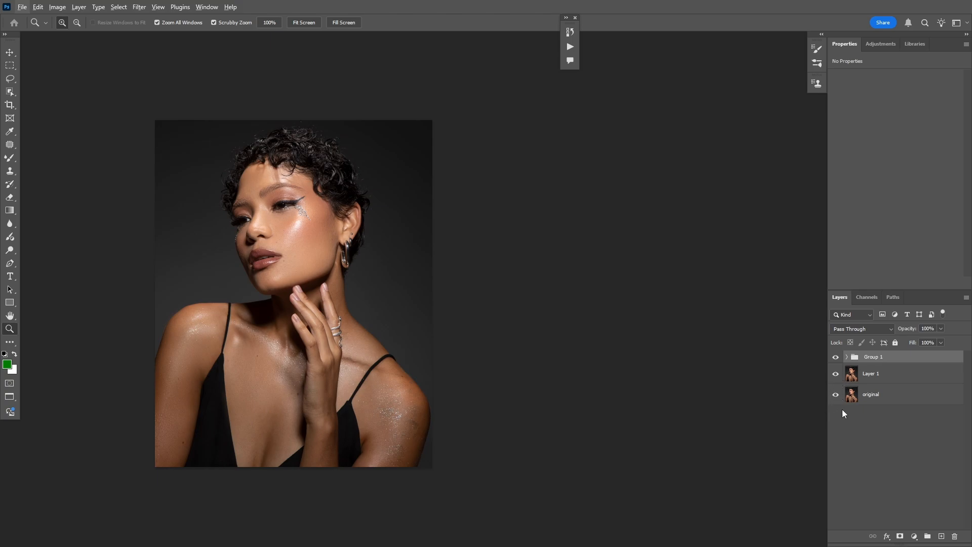
{"action": "left_click", "coordinate": [837, 395], "text": "alt"}
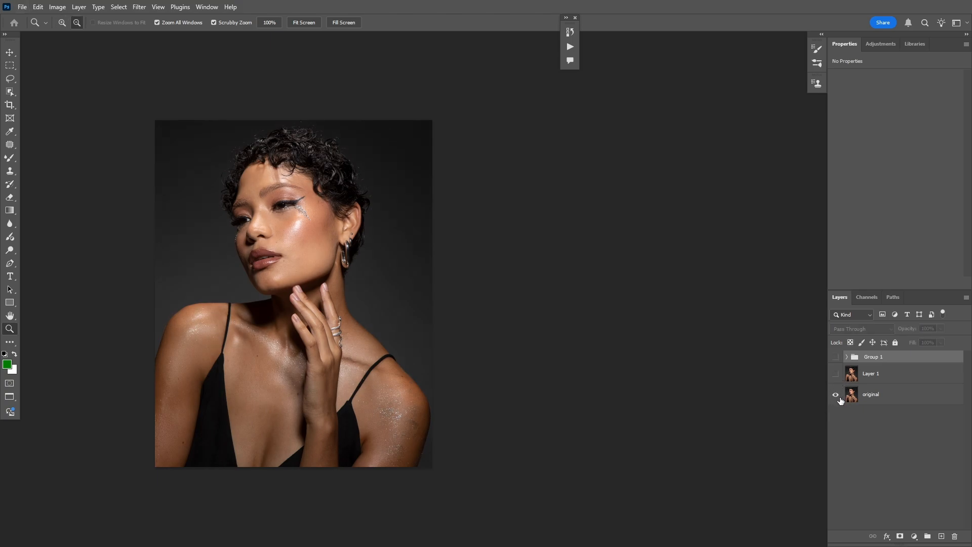
{"action": "left_click", "coordinate": [837, 395], "text": "alt"}
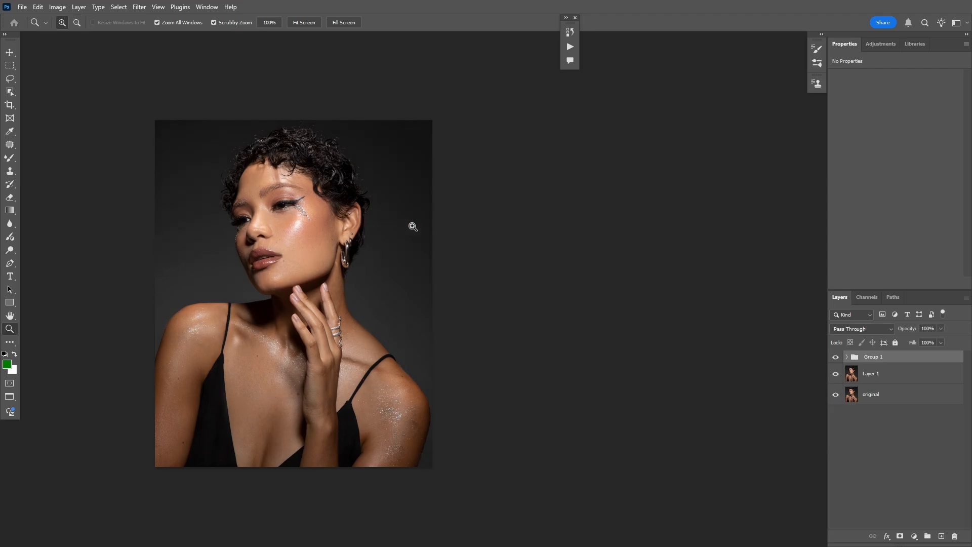
- Expand the group, make a single duplicate of the high layer, and clip it to the high layer
{"action": "left_click_drag", "start_coordinate": [226, 196], "coordinate": [285, 127]}
{"action": "left_click_drag", "start_coordinate": [458, 173], "coordinate": [388, 229]}
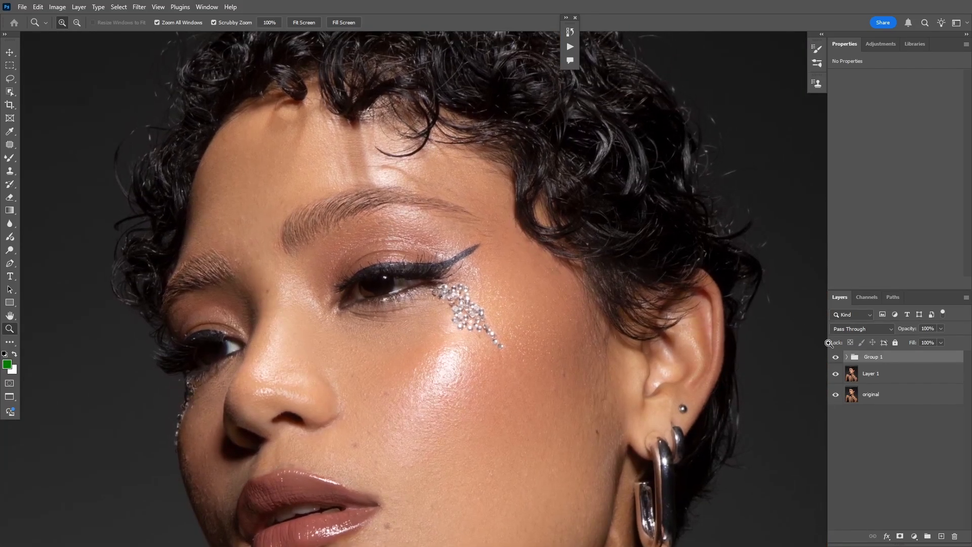
{"action": "left_click", "coordinate": [847, 357]}
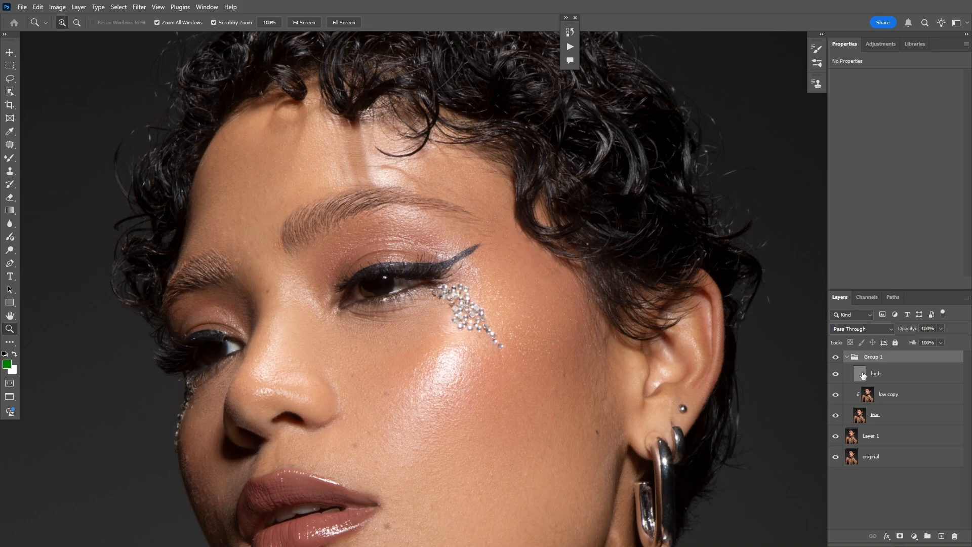
{"action": "left_click", "coordinate": [863, 376]}
{"action": "key", "text": "ctrl+j"}
{"action": "key", "text": "ctrl+j"}
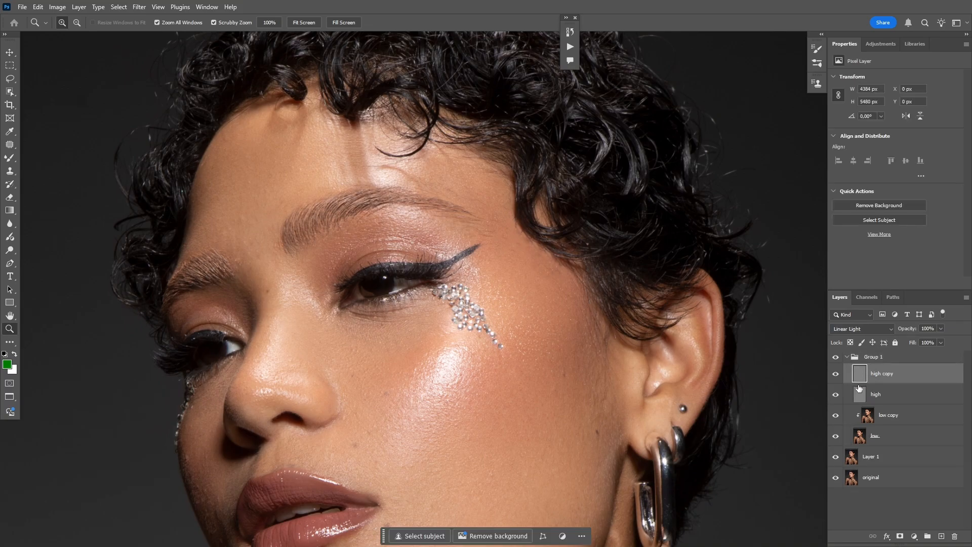
{"action": "key", "text": "Delete"}
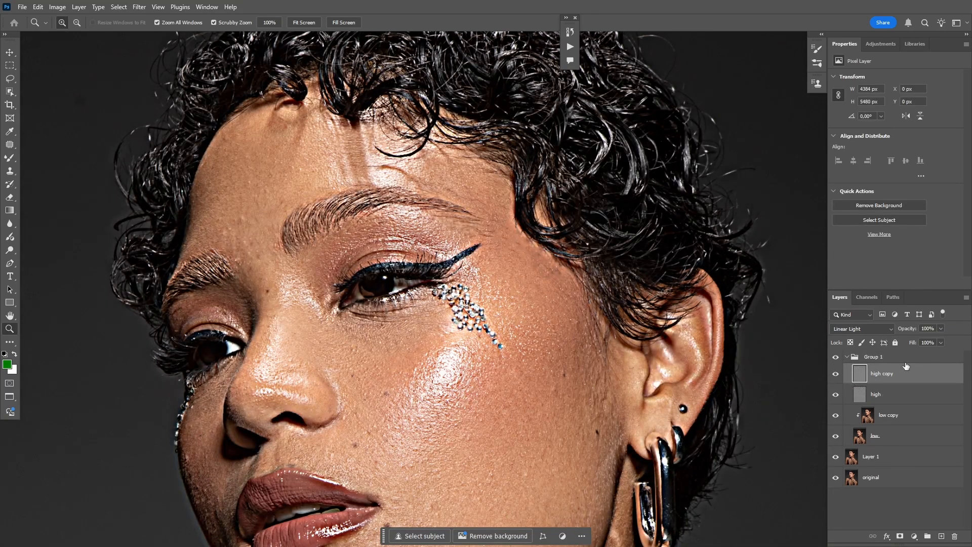
{"action": "right_click", "coordinate": [896, 381]}
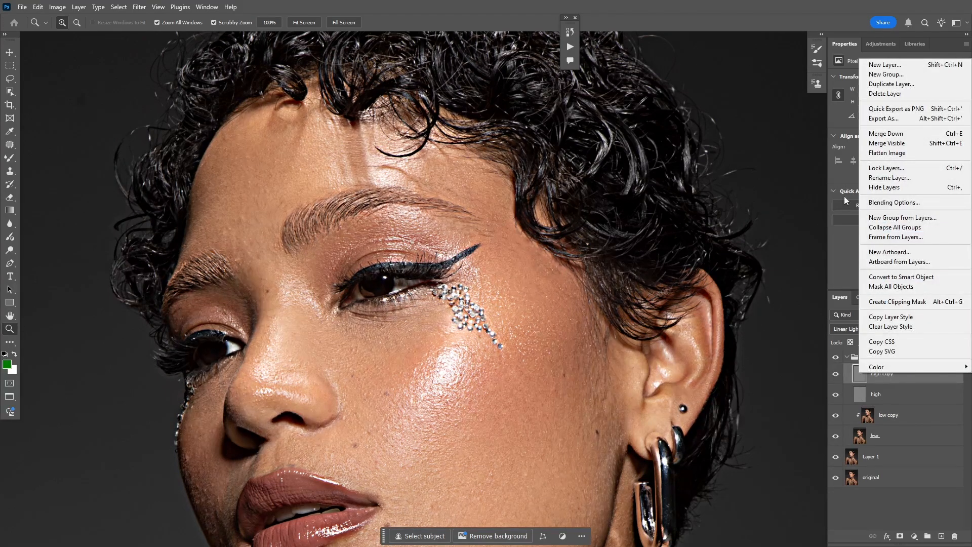
{"action": "left_click", "coordinate": [890, 300]}
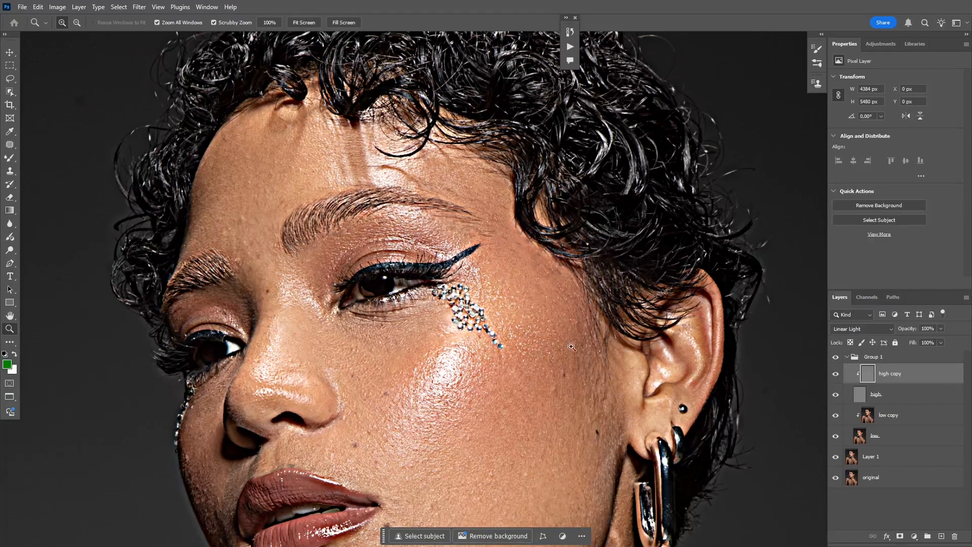
- Set the high copy's blend mode to Normal and patch the skin texture on the temple near the hairline
{"action": "left_click", "coordinate": [855, 329]}
{"action": "left_click", "coordinate": [846, 269]}
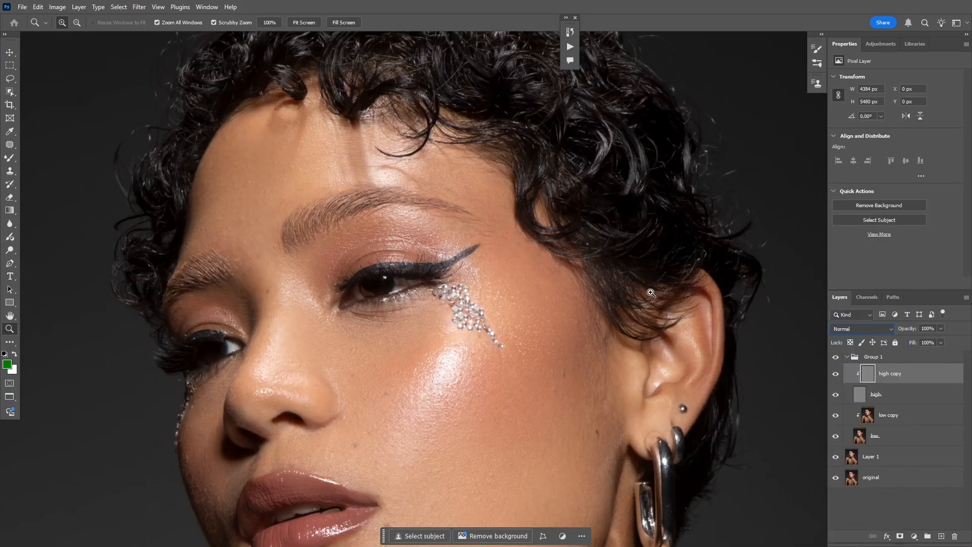
{"action": "left_click", "coordinate": [9, 144]}
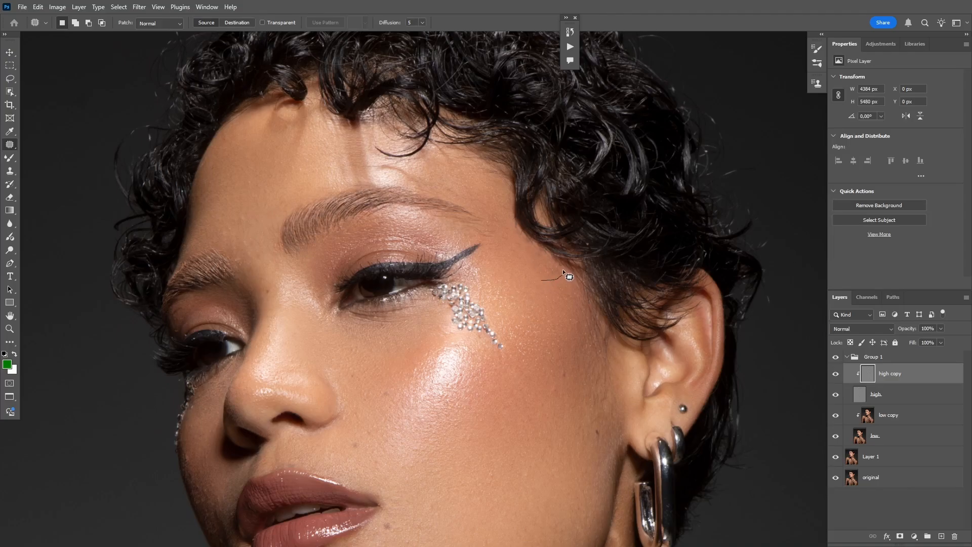
{"action": "left_click_drag", "start_coordinate": [537, 253], "coordinate": [537, 299]}
{"action": "key", "text": "ctrl+d"}
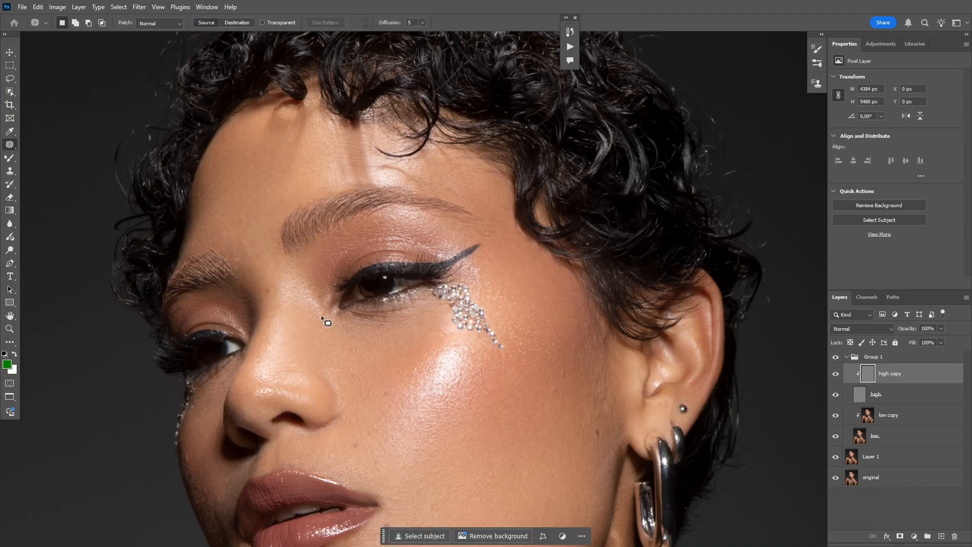
- Heal the small spot on the nose bridge with the Spot Healing Brush at size 15
{"action": "key", "text": "j"}
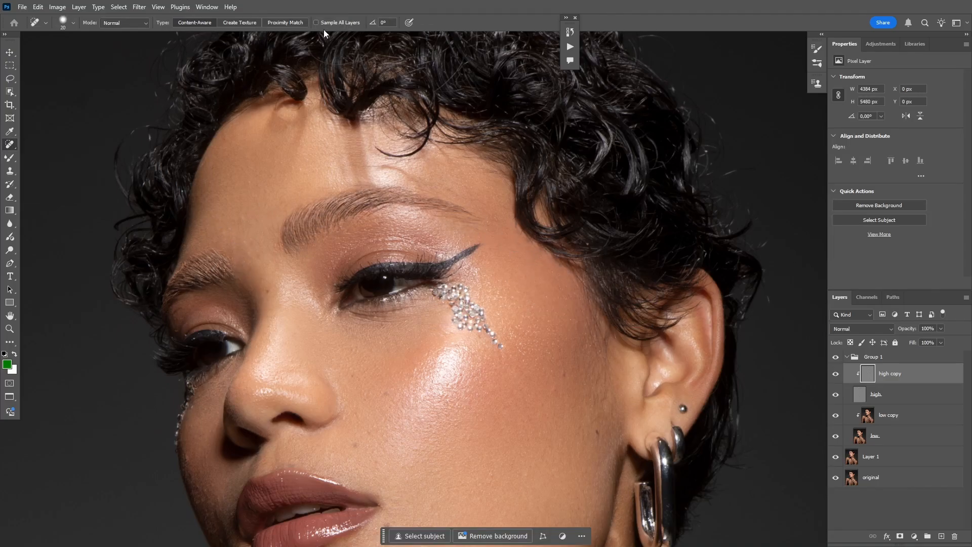
{"action": "key", "text": "bracketleft"}
{"action": "key", "text": "bracketleft"}
{"action": "left_click", "coordinate": [265, 291]}
- Patch the uneven skin texture on the chin and lower cheek of the high copy with the Patch tool
{"action": "left_click_drag", "start_coordinate": [339, 350], "coordinate": [254, 247]}
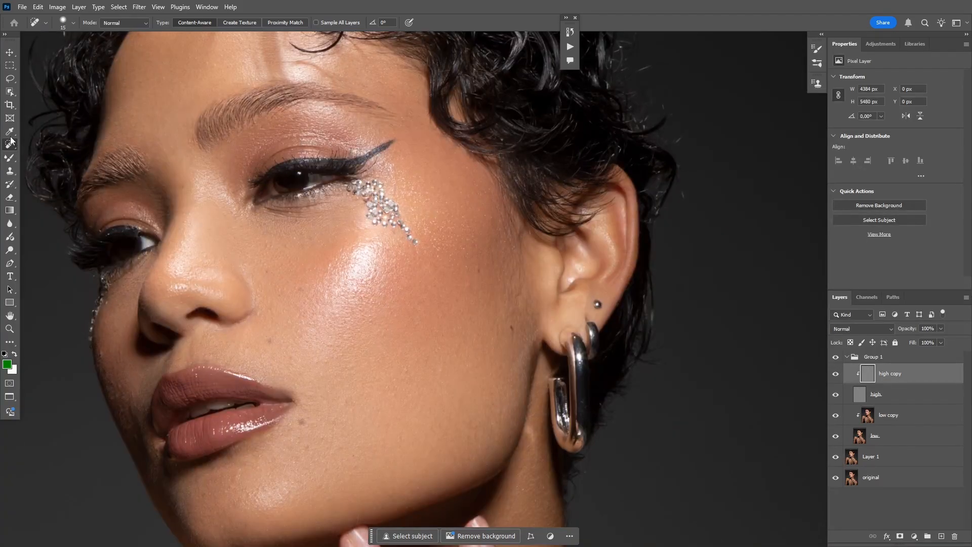
{"action": "right_click", "coordinate": [11, 141]}
{"action": "left_click", "coordinate": [57, 176]}
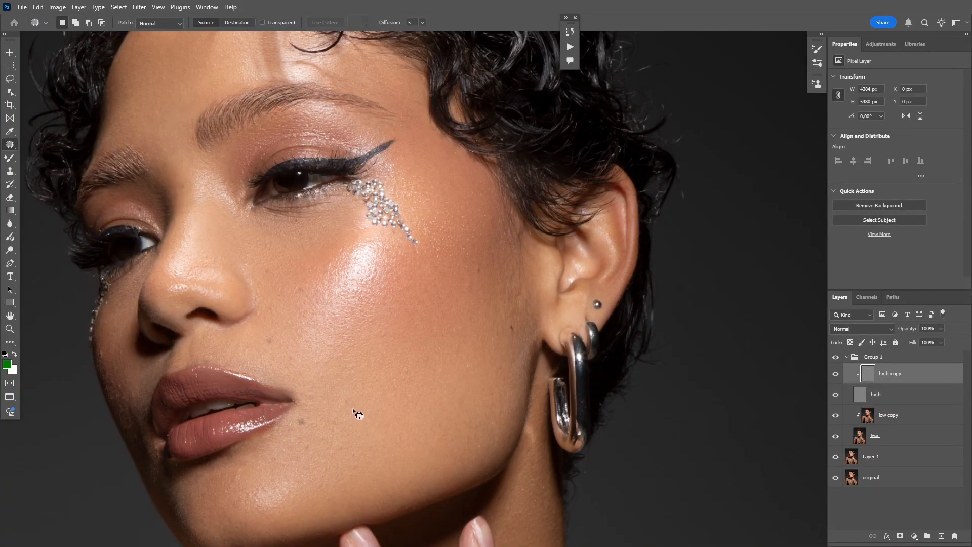
{"action": "left_click_drag", "start_coordinate": [353, 409], "coordinate": [320, 483]}
{"action": "key", "text": "ctrl+d"}
{"action": "left_click_drag", "start_coordinate": [325, 456], "coordinate": [317, 426]}
{"action": "key", "text": "ctrl+d"}
{"action": "mouse_move", "coordinate": [236, 491]}
{"action": "left_mouse_down"}
{"action": "mouse_move", "coordinate": [230, 475]}
{"action": "mouse_move", "coordinate": [214, 487]}
{"action": "mouse_move", "coordinate": [259, 463]}
{"action": "mouse_move", "coordinate": [252, 457]}
{"action": "mouse_move", "coordinate": [264, 470]}
{"action": "mouse_move", "coordinate": [293, 441]}
{"action": "left_mouse_up"}
{"action": "key", "text": "ctrl+d"}
{"action": "key", "text": "ctrl+d"}
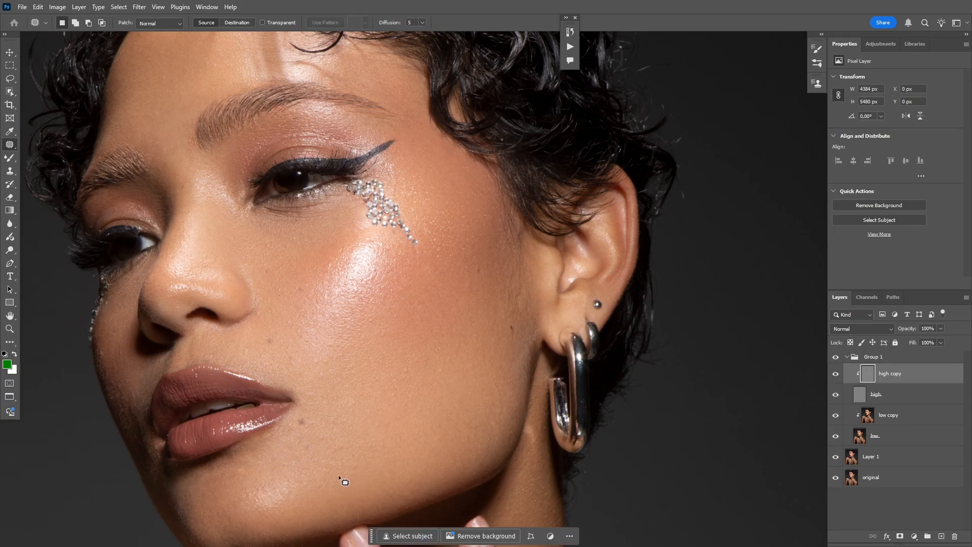
{"action": "mouse_move", "coordinate": [338, 475]}
{"action": "left_mouse_down"}
{"action": "mouse_move", "coordinate": [326, 454]}
{"action": "mouse_move", "coordinate": [318, 473]}
{"action": "mouse_move", "coordinate": [332, 431]}
{"action": "left_mouse_up"}
{"action": "key", "text": "ctrl+d"}
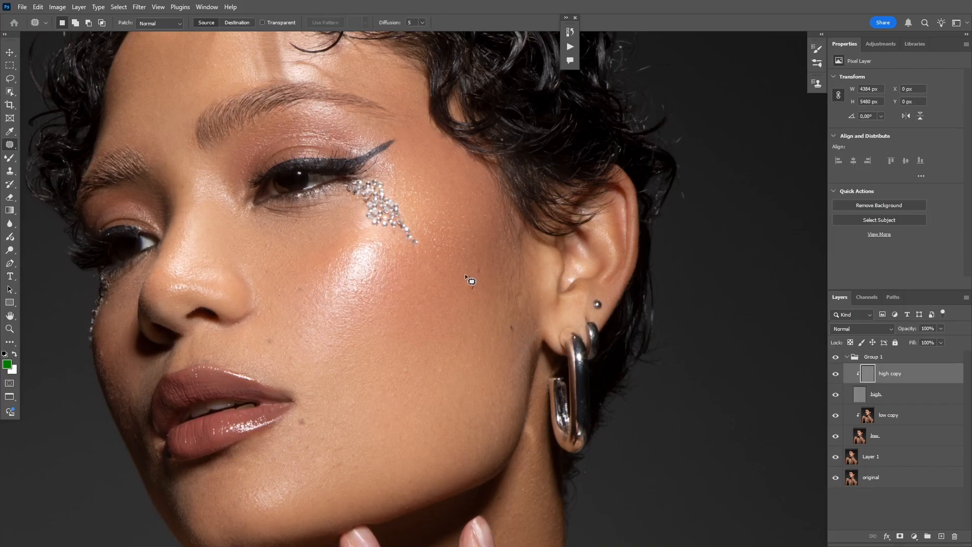
- Patch the uneven texture on the outer cheek and the skin above the upper lip
{"action": "mouse_move", "coordinate": [441, 273]}
{"action": "left_mouse_down"}
{"action": "mouse_move", "coordinate": [430, 255]}
{"action": "mouse_move", "coordinate": [435, 270]}
{"action": "mouse_move", "coordinate": [380, 278]}
{"action": "left_mouse_up"}
{"action": "key", "text": "ctrl+d"}
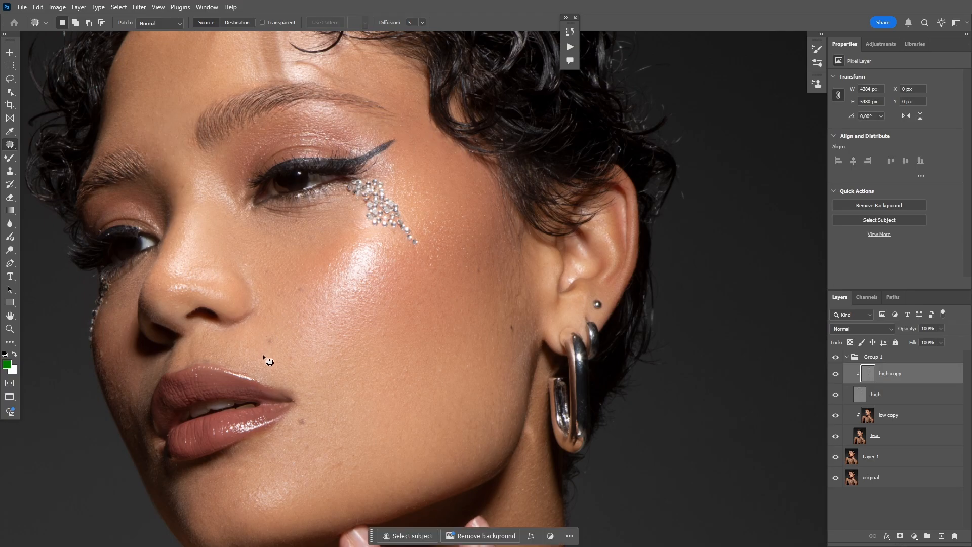
{"action": "mouse_move", "coordinate": [213, 357]}
{"action": "left_mouse_down"}
{"action": "mouse_move", "coordinate": [190, 363]}
{"action": "mouse_move", "coordinate": [213, 358]}
{"action": "left_mouse_up"}
{"action": "left_click_drag", "start_coordinate": [205, 360], "coordinate": [215, 338]}
{"action": "key", "text": "ctrl+d"}
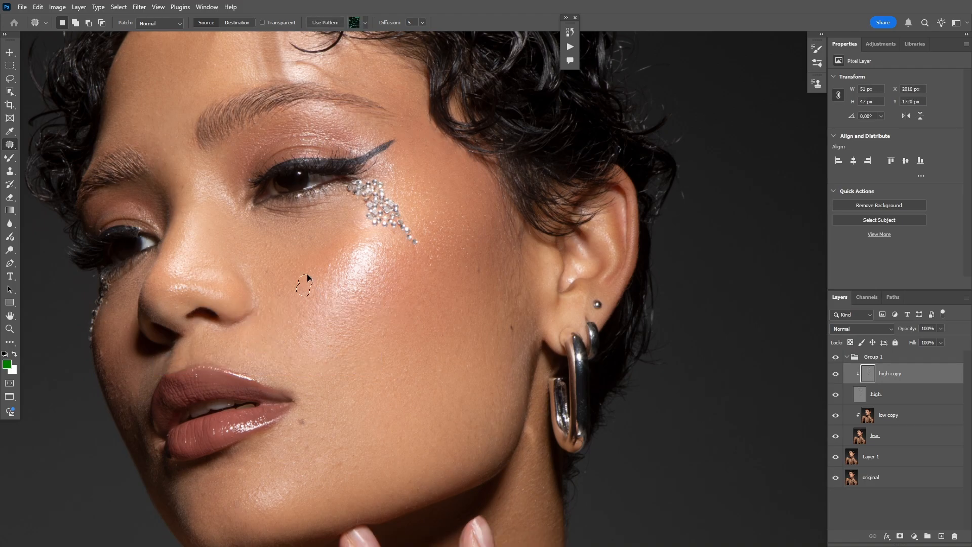
- Patch the small texture flaws on the inner cheek beside the nose and below the eye
{"action": "mouse_move", "coordinate": [275, 275]}
{"action": "left_mouse_down"}
{"action": "mouse_move", "coordinate": [267, 279]}
{"action": "mouse_move", "coordinate": [285, 269]}
{"action": "mouse_move", "coordinate": [279, 301]}
{"action": "left_mouse_up"}
{"action": "key", "text": "ctrl+d"}
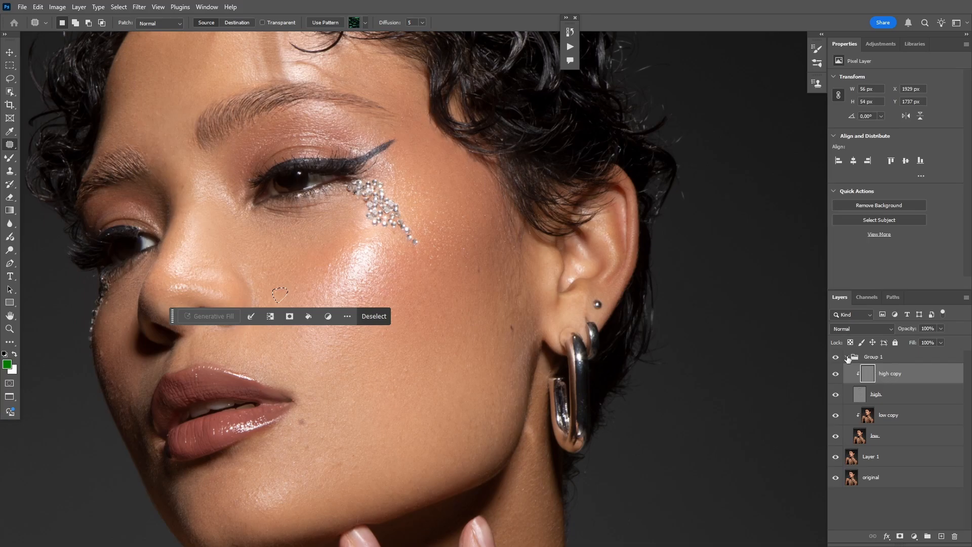
{"action": "key", "text": "ctrl+d"}
{"action": "mouse_move", "coordinate": [303, 251]}
{"action": "left_mouse_down"}
{"action": "mouse_move", "coordinate": [300, 237]}
{"action": "mouse_move", "coordinate": [301, 251]}
{"action": "left_mouse_up"}
{"action": "mouse_move", "coordinate": [300, 239]}
{"action": "left_mouse_down"}
{"action": "mouse_move", "coordinate": [269, 254]}
{"action": "mouse_move", "coordinate": [310, 248]}
{"action": "left_mouse_up"}
{"action": "key", "text": "ctrl+d"}
{"action": "left_click_drag", "start_coordinate": [304, 251], "coordinate": [281, 247]}
{"action": "key", "text": "ctrl+d"}
- Try to patch several small areas of skin texture on the lower cheek beside the mouth
{"action": "left_click_drag", "start_coordinate": [360, 341], "coordinate": [316, 180]}
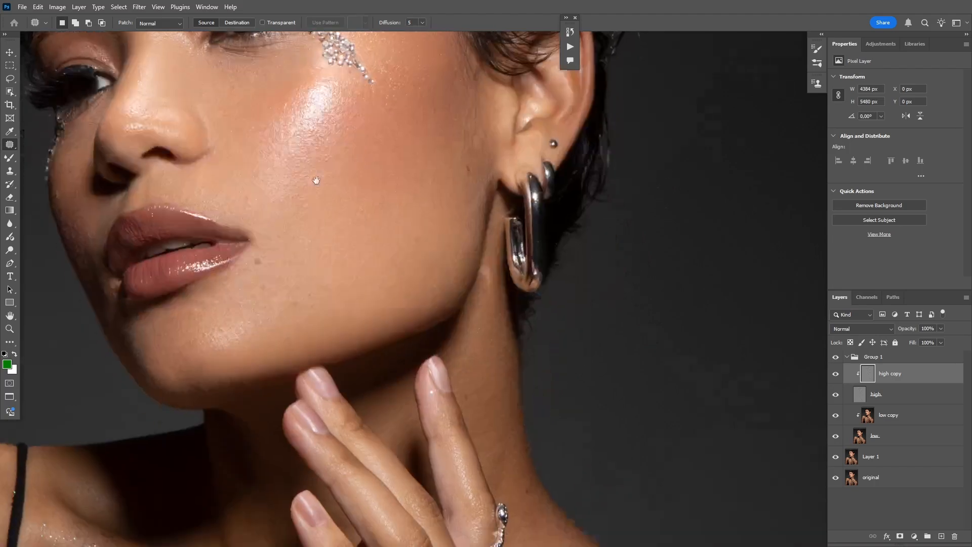
{"action": "mouse_move", "coordinate": [298, 261]}
{"action": "left_mouse_down"}
{"action": "mouse_move", "coordinate": [307, 245]}
{"action": "mouse_move", "coordinate": [276, 247]}
{"action": "mouse_move", "coordinate": [317, 267]}
{"action": "left_mouse_up"}
{"action": "left_click", "coordinate": [432, 208]}
{"action": "mouse_move", "coordinate": [314, 260]}
{"action": "left_mouse_down"}
{"action": "mouse_move", "coordinate": [329, 245]}
{"action": "mouse_move", "coordinate": [298, 248]}
{"action": "mouse_move", "coordinate": [306, 259]}
{"action": "left_mouse_up"}
{"action": "key", "text": "ctrl+d"}
{"action": "mouse_move", "coordinate": [304, 251]}
{"action": "left_mouse_down"}
{"action": "mouse_move", "coordinate": [319, 229]}
{"action": "mouse_move", "coordinate": [289, 258]}
{"action": "mouse_move", "coordinate": [296, 262]}
{"action": "left_mouse_up"}
{"action": "key", "text": "ctrl+d"}
{"action": "left_click_drag", "start_coordinate": [285, 250], "coordinate": [273, 246]}
{"action": "key", "text": "ctrl+d"}
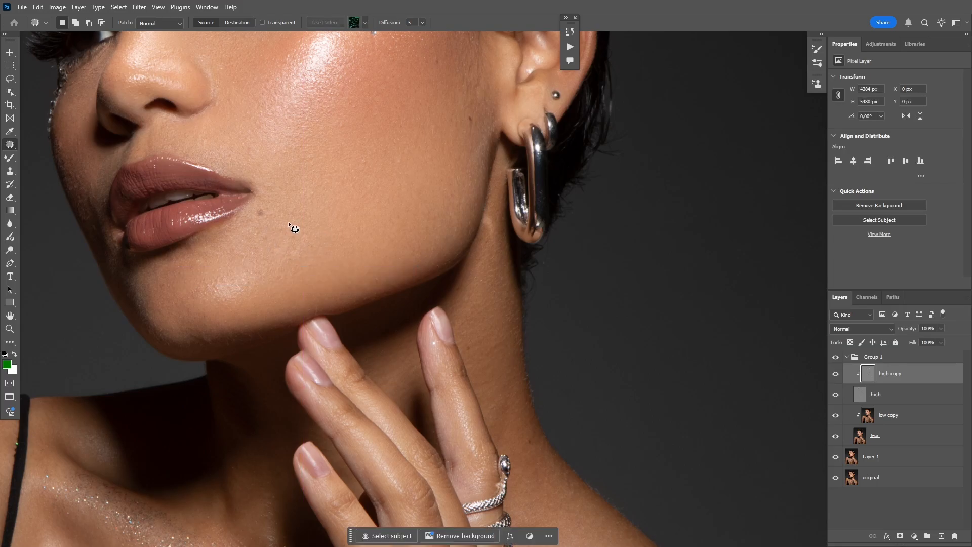
- Undo the last series of patches on the lower cheek beside the mouth
{"action": "key", "text": "ctrl+z"}
{"action": "key", "text": "ctrl+z"}
{"action": "key", "text": "ctrl+z"}
{"action": "key", "text": "ctrl+z"}
{"action": "key", "text": "ctrl+z"}
{"action": "key", "text": "ctrl+z"}
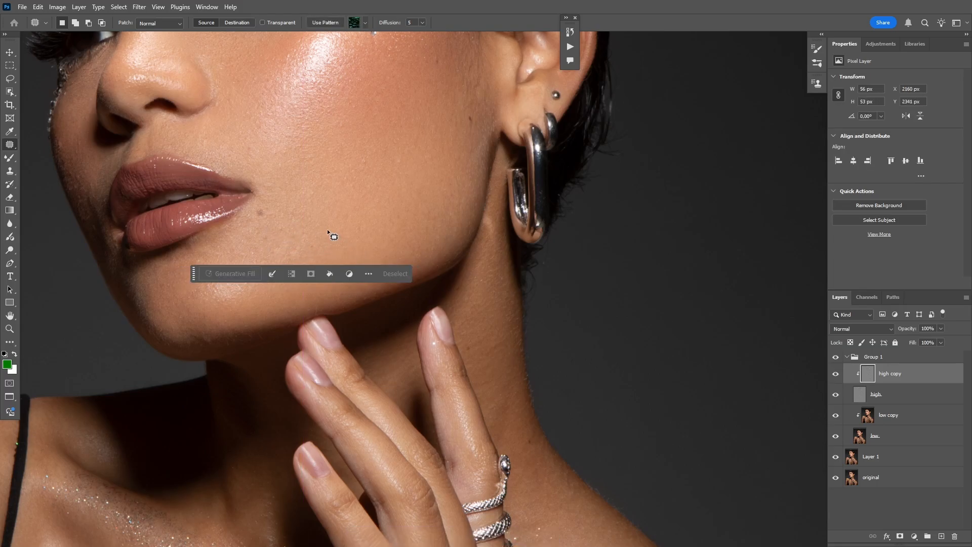
{"action": "key", "text": "ctrl+z"}
{"action": "key", "text": "ctrl+z"}
{"action": "key", "text": "ctrl+z"}
{"action": "key", "text": "ctrl+z"}
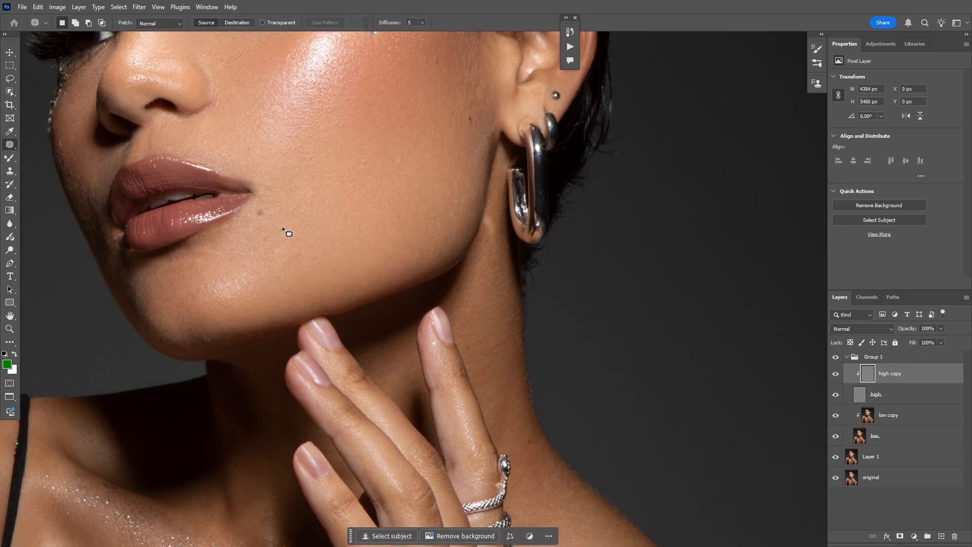
- Patch the skin texture between the mouth corner and the jawline with clean texture from nearby
{"action": "mouse_move", "coordinate": [304, 276]}
{"action": "left_mouse_down"}
{"action": "mouse_move", "coordinate": [322, 257]}
{"action": "mouse_move", "coordinate": [305, 262]}
{"action": "mouse_move", "coordinate": [294, 245]}
{"action": "mouse_move", "coordinate": [305, 213]}
{"action": "left_mouse_up"}
{"action": "key", "text": "ctrl+d"}
{"action": "key", "text": "ctrl+d"}
{"action": "mouse_move", "coordinate": [303, 254]}
{"action": "left_mouse_down"}
{"action": "mouse_move", "coordinate": [286, 266]}
{"action": "mouse_move", "coordinate": [302, 258]}
{"action": "mouse_move", "coordinate": [264, 234]}
{"action": "mouse_move", "coordinate": [296, 241]}
{"action": "mouse_move", "coordinate": [252, 244]}
{"action": "left_mouse_up"}
{"action": "key", "text": "ctrl+d"}
{"action": "key", "text": "ctrl+d"}
- Patch the texture along the lower cheek and jaw while viewing more of the portrait
{"action": "key", "text": "z"}
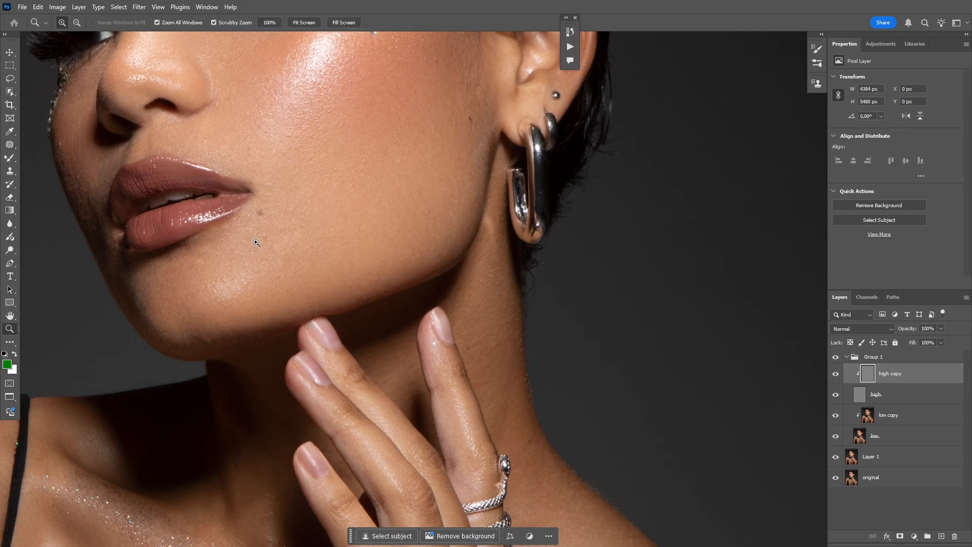
{"action": "left_click_drag", "start_coordinate": [360, 178], "coordinate": [139, 250]}
{"action": "left_click", "coordinate": [360, 178]}
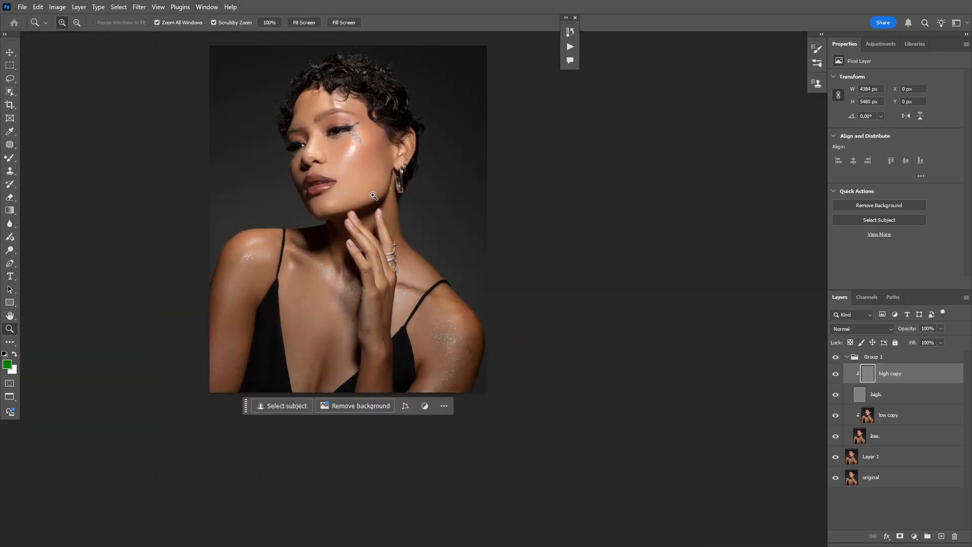
{"action": "left_click", "coordinate": [367, 184]}
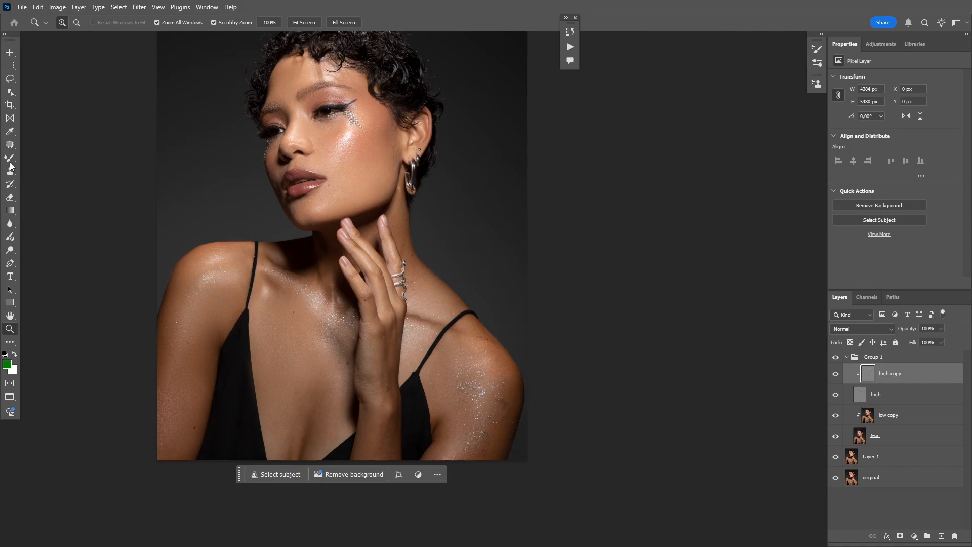
{"action": "key", "text": "j"}
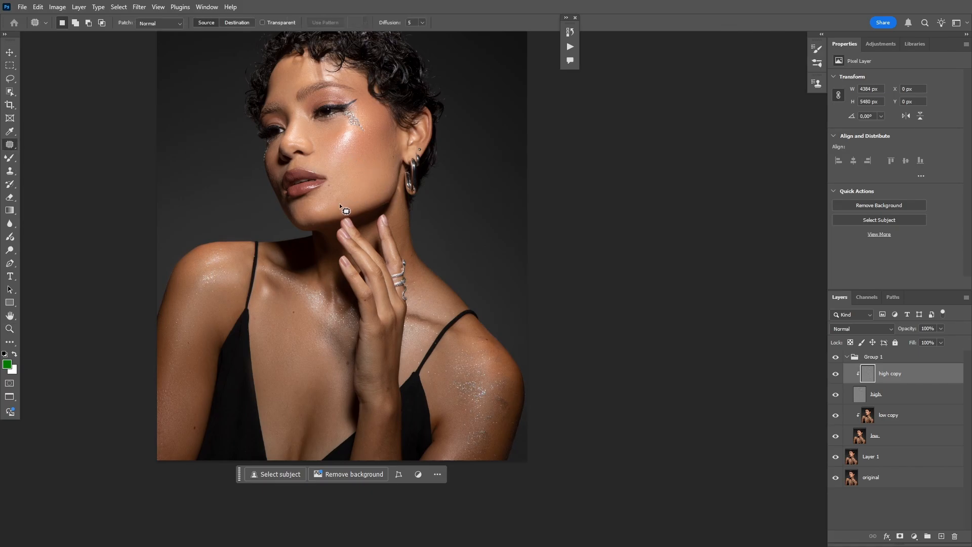
{"action": "left_click_drag", "start_coordinate": [340, 204], "coordinate": [347, 127]}
{"action": "key", "text": "ctrl+d"}
{"action": "left_click_drag", "start_coordinate": [340, 200], "coordinate": [348, 183]}
{"action": "key", "text": "ctrl+d"}
- Patch the skin texture on the upper arm and the area below the lower lip
{"action": "left_click_drag", "start_coordinate": [163, 439], "coordinate": [188, 391]}
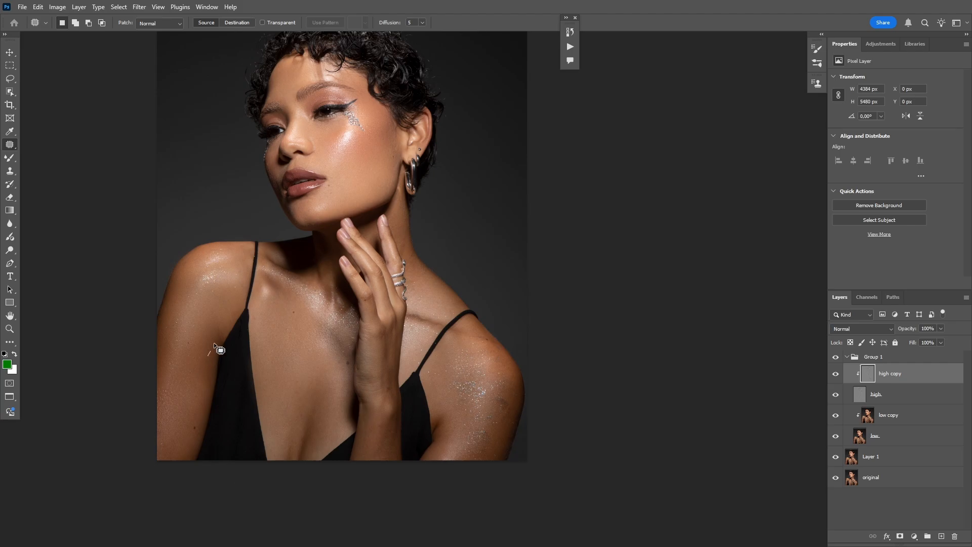
{"action": "key", "text": "ctrl+d"}
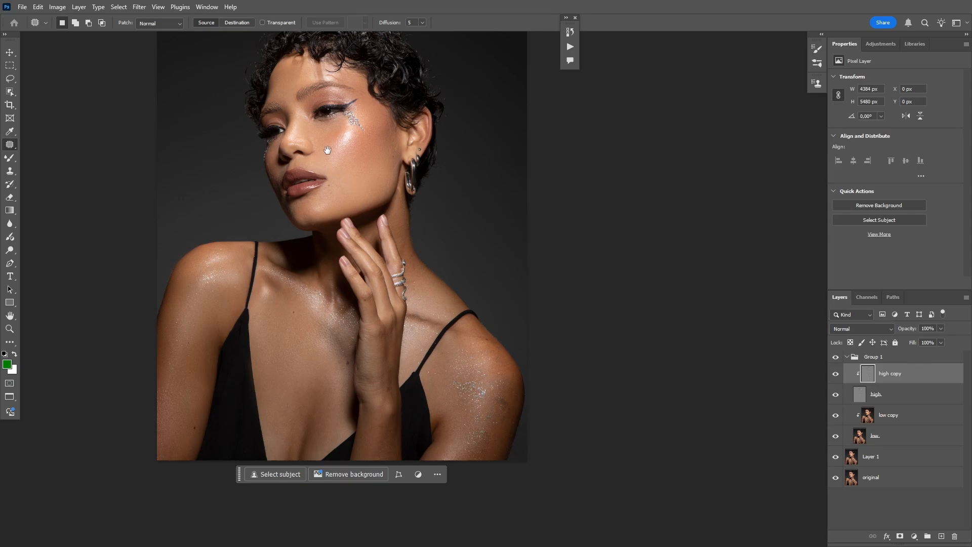
{"action": "left_click_drag", "start_coordinate": [328, 150], "coordinate": [313, 234]}
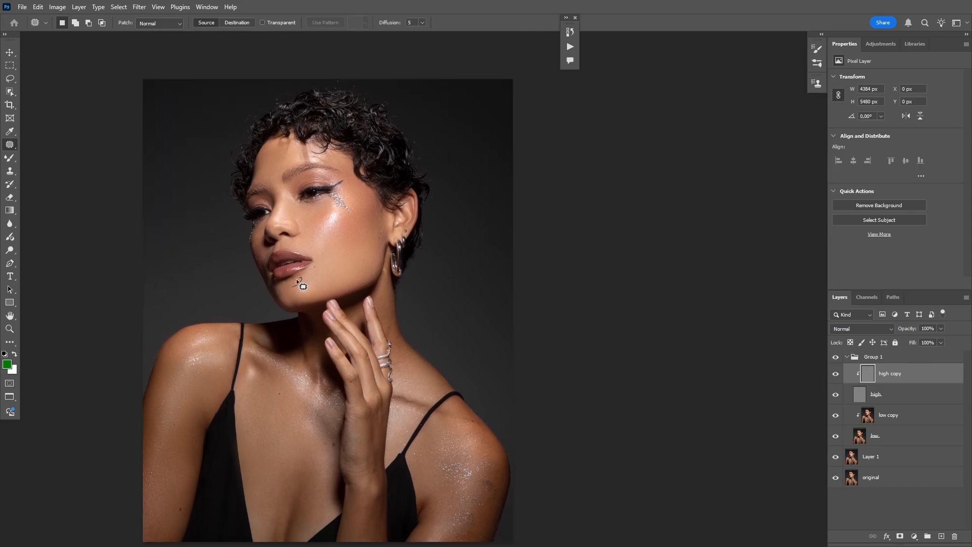
{"action": "mouse_move", "coordinate": [297, 279]}
{"action": "left_mouse_down"}
{"action": "mouse_move", "coordinate": [284, 285]}
{"action": "mouse_move", "coordinate": [308, 276]}
{"action": "left_mouse_up"}
{"action": "key", "text": "ctrl+d"}
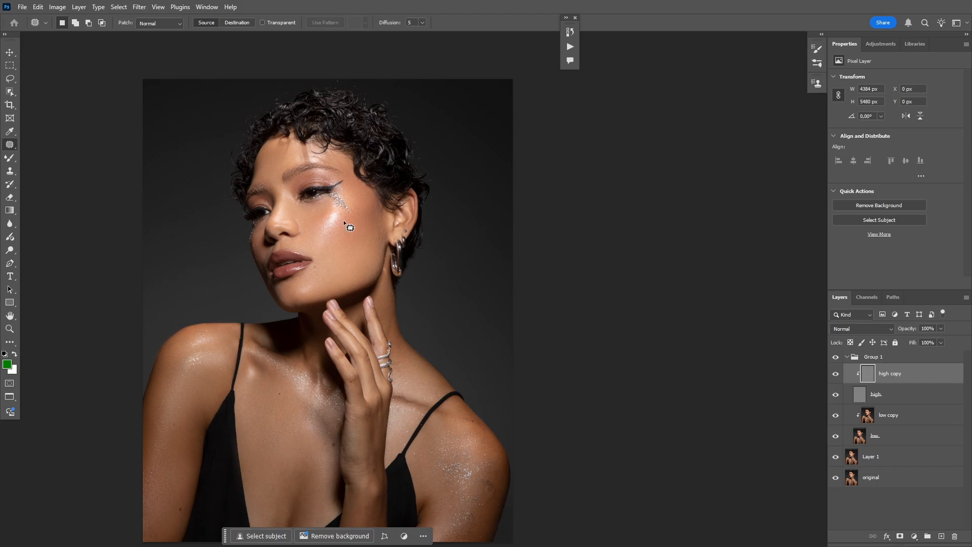
- Choose the Brush tool, add an empty layer above the high copy, and reduce the brush size to 60
{"action": "left_click", "coordinate": [10, 329]}
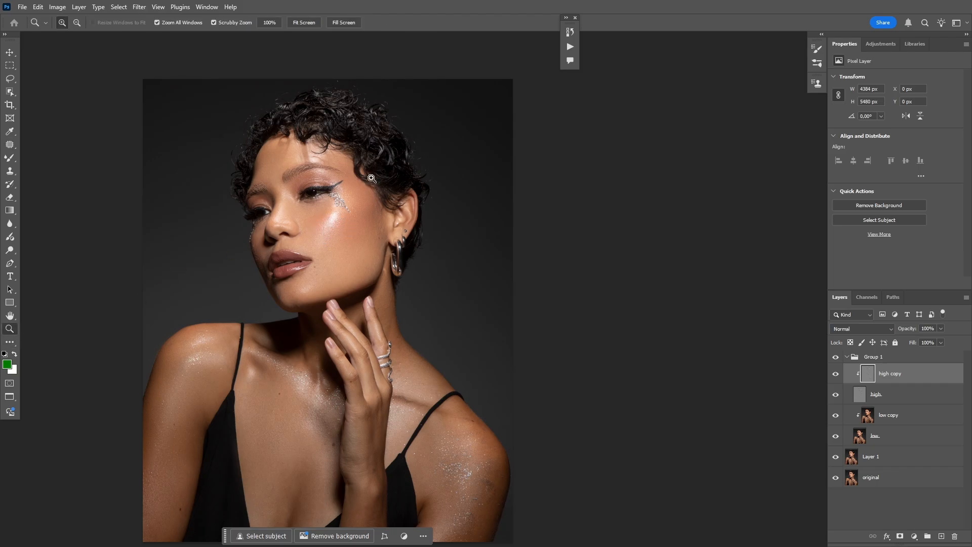
{"action": "left_click_drag", "start_coordinate": [313, 204], "coordinate": [373, 158]}
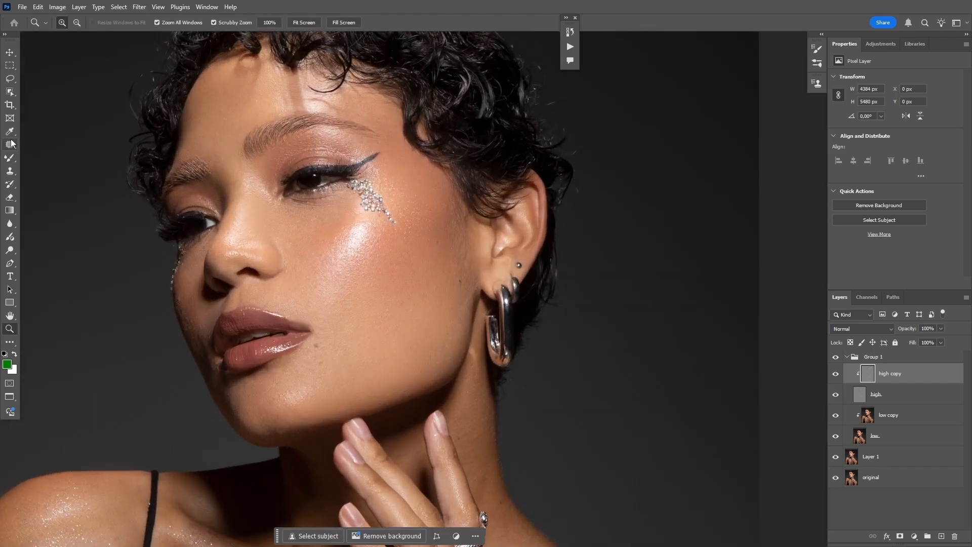
{"action": "left_click", "coordinate": [9, 158]}
{"action": "right_click", "coordinate": [9, 157]}
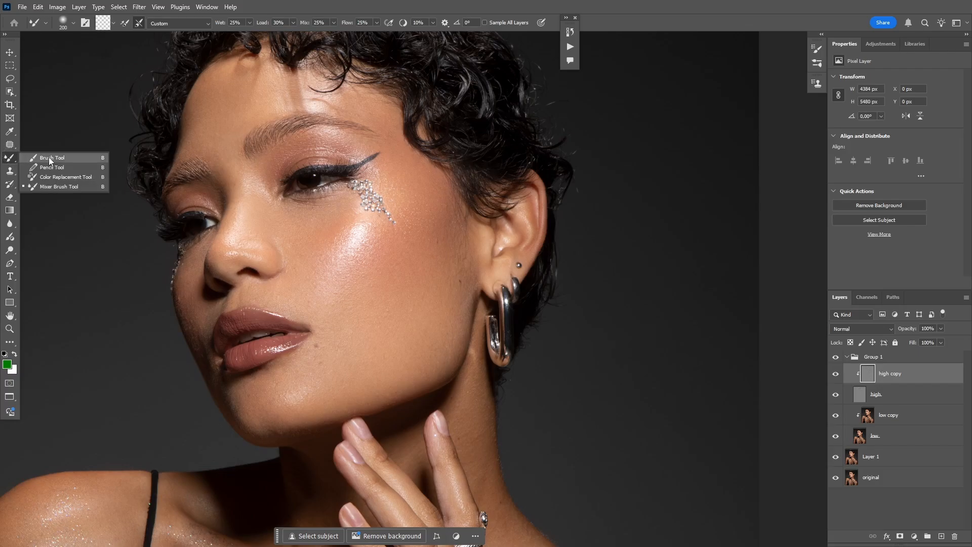
{"action": "left_click", "coordinate": [51, 159]}
{"action": "left_click", "coordinate": [943, 536]}
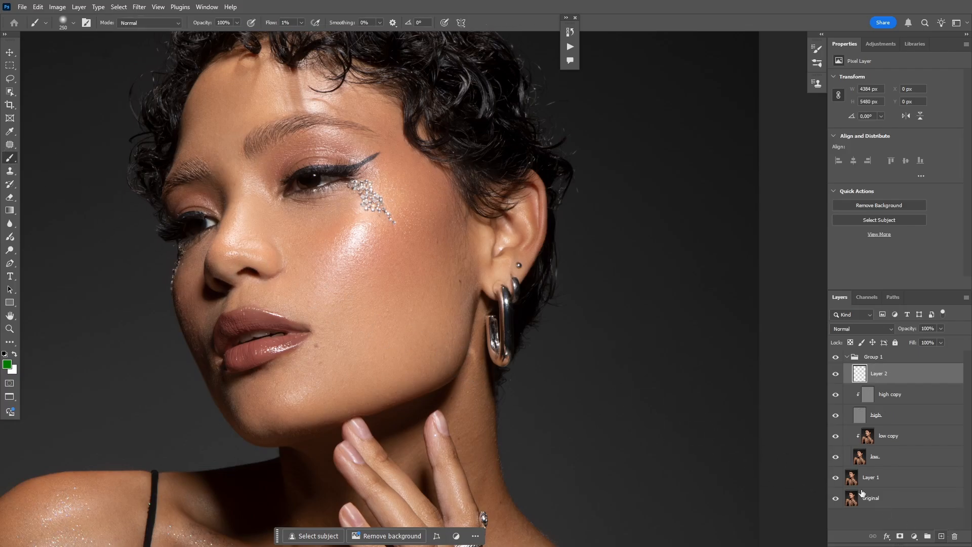
{"action": "key", "text": "bracketleft"}
{"action": "key", "text": "bracketleft"}
{"action": "key", "text": "bracketleft"}
{"action": "key", "text": "bracketleft"}
{"action": "key", "text": "bracketleft"}
{"action": "key", "text": "bracketleft"}
{"action": "key", "text": "bracketleft"}
{"action": "key", "text": "bracketleft"}
{"action": "key", "text": "bracketleft"}
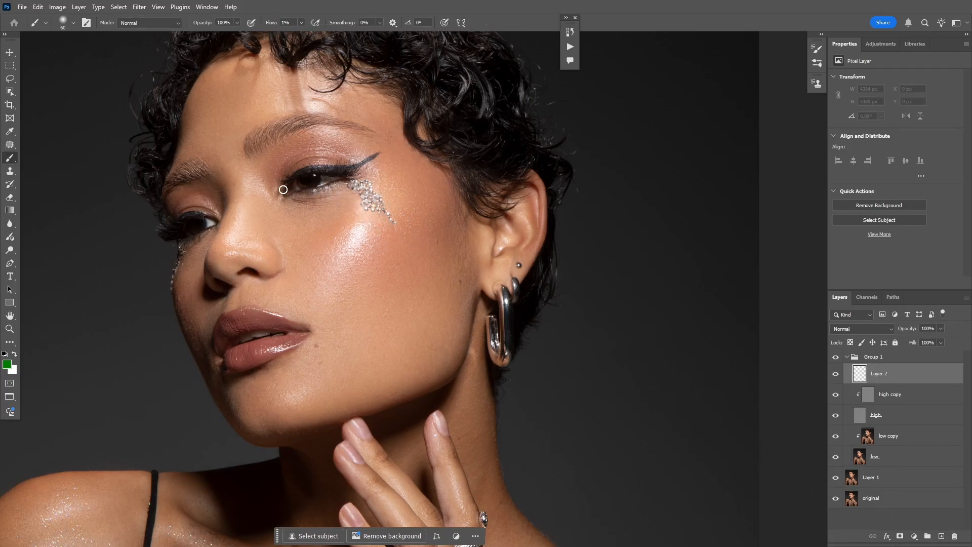
- Circle the under-eye area in green at 100% flow, undo the stroke, and delete the empty layer
{"action": "left_click_drag", "start_coordinate": [300, 22], "coordinate": [376, 36]}
{"action": "mouse_move", "coordinate": [332, 190]}
{"action": "left_mouse_down"}
{"action": "mouse_move", "coordinate": [286, 204]}
{"action": "mouse_move", "coordinate": [287, 231]}
{"action": "mouse_move", "coordinate": [329, 239]}
{"action": "mouse_move", "coordinate": [358, 217]}
{"action": "mouse_move", "coordinate": [362, 192]}
{"action": "mouse_move", "coordinate": [301, 191]}
{"action": "left_mouse_up"}
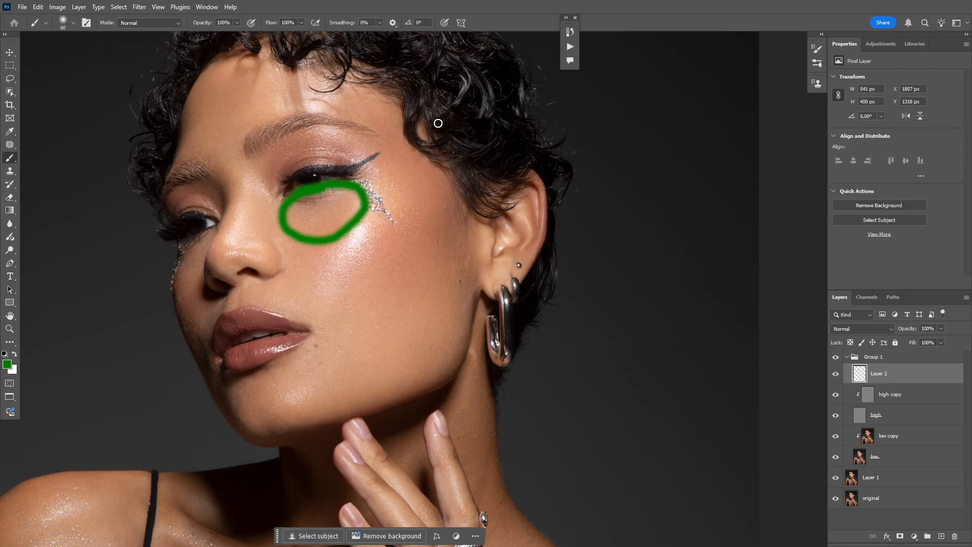
{"action": "key", "text": "ctrl+z"}
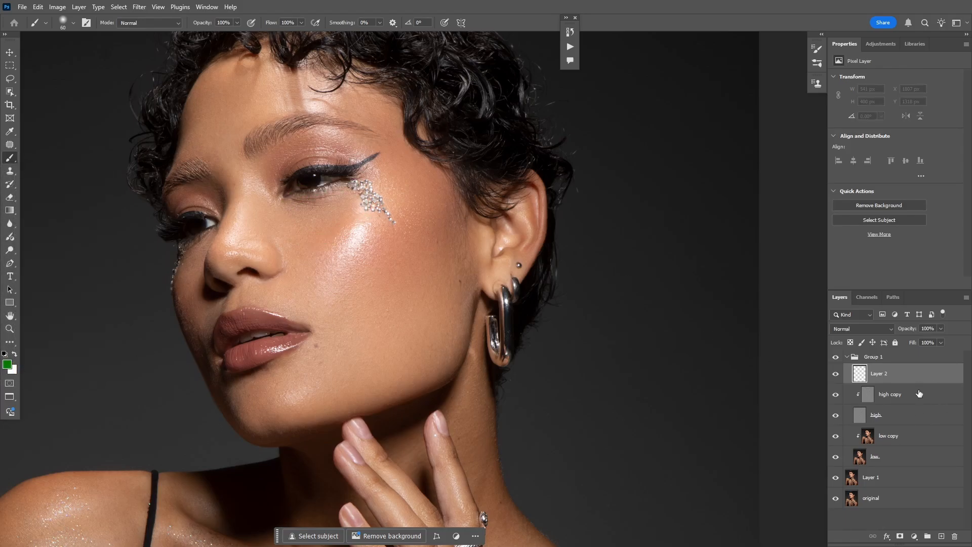
{"action": "mouse_move", "coordinate": [890, 372]}
{"action": "left_mouse_down"}
{"action": "mouse_move", "coordinate": [907, 381]}
{"action": "mouse_move", "coordinate": [910, 402]}
{"action": "mouse_move", "coordinate": [897, 375]}
{"action": "left_mouse_up"}
{"action": "key", "text": "Delete"}
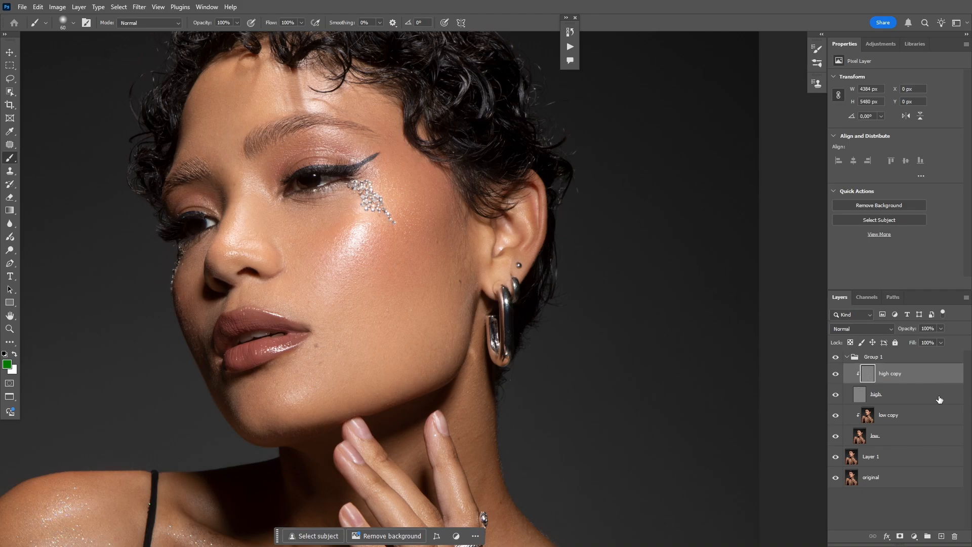
- Add an empty layer directly above the low copy and set the brush flow to 5%
{"action": "left_click", "coordinate": [897, 417]}
{"action": "left_click", "coordinate": [941, 535]}
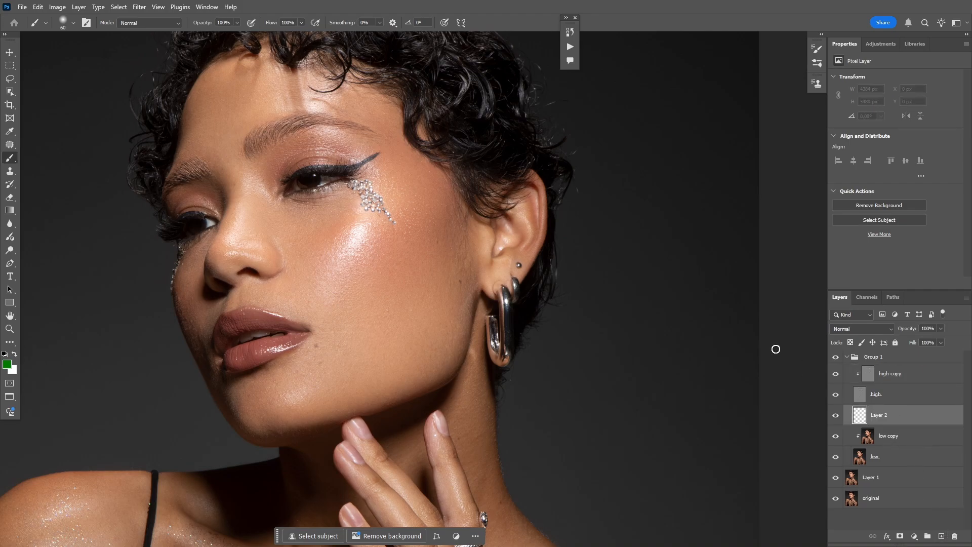
{"action": "right_click", "coordinate": [12, 160]}
{"action": "left_click", "coordinate": [301, 23]}
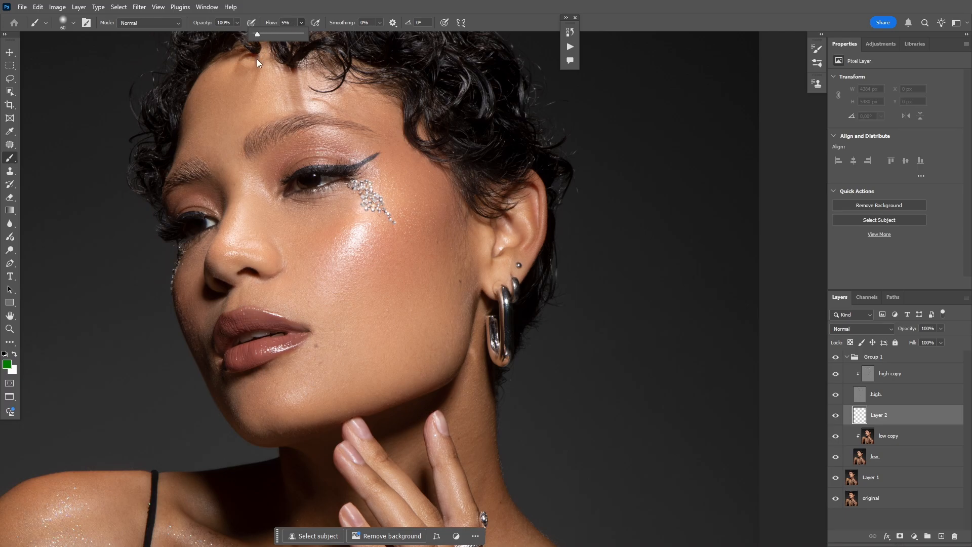
{"action": "left_click_drag", "start_coordinate": [257, 64], "coordinate": [258, 65]}
{"action": "left_click", "coordinate": [293, 21]}
{"action": "type", "text": "5"}
{"action": "key", "text": "Return"}
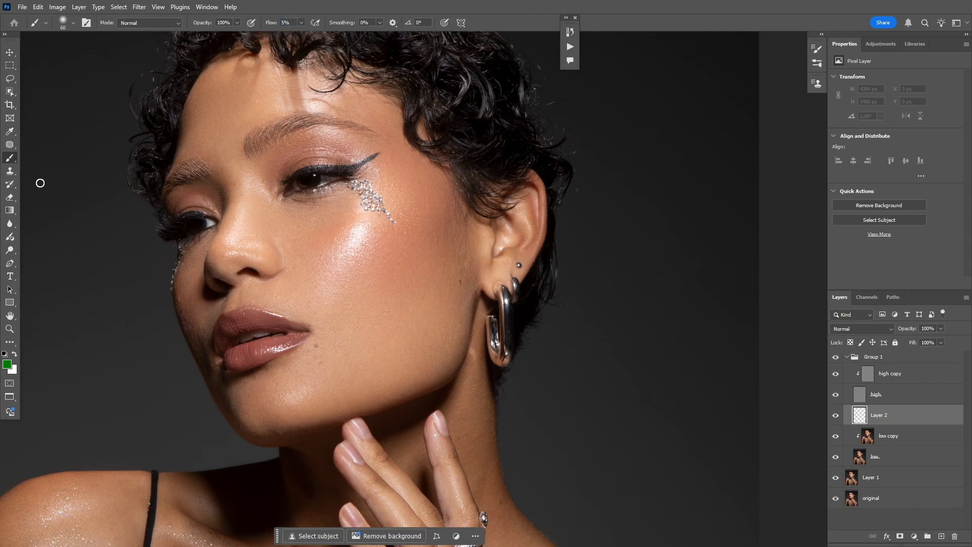
- Enlarge the brush to 125 px and sample the skin tone on the cheek just below the near eye
{"action": "key", "text": "bracketright"}
{"action": "key", "text": "bracketright"}
{"action": "key", "text": "bracketright"}
{"action": "key", "text": "bracketright"}
{"action": "key", "text": "bracketright"}
{"action": "left_click", "coordinate": [333, 226], "text": "alt"}
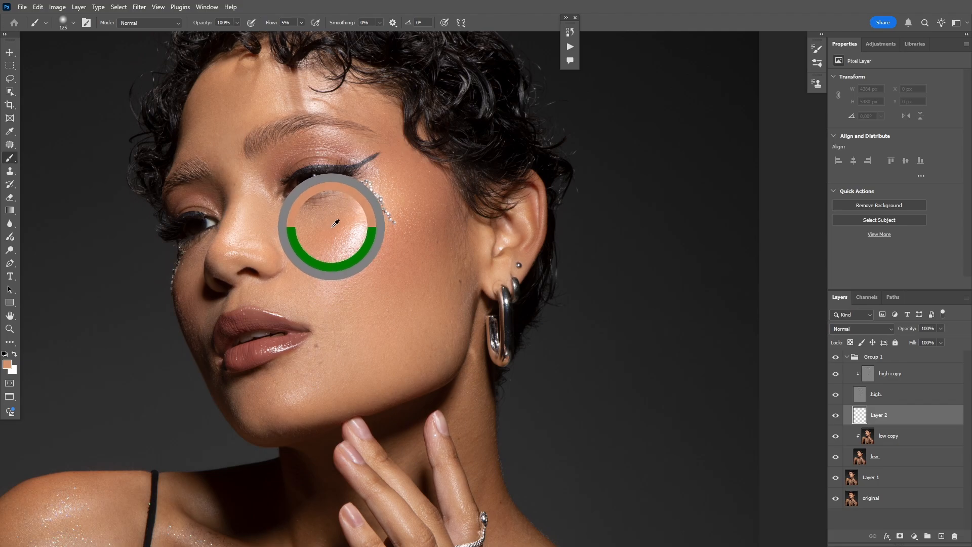
- Paint the sampled skin tone on Layer 2 over the area under the near eye, using smaller brush sizes
{"action": "key", "text": "bracketleft"}
{"action": "key", "text": "bracketleft"}
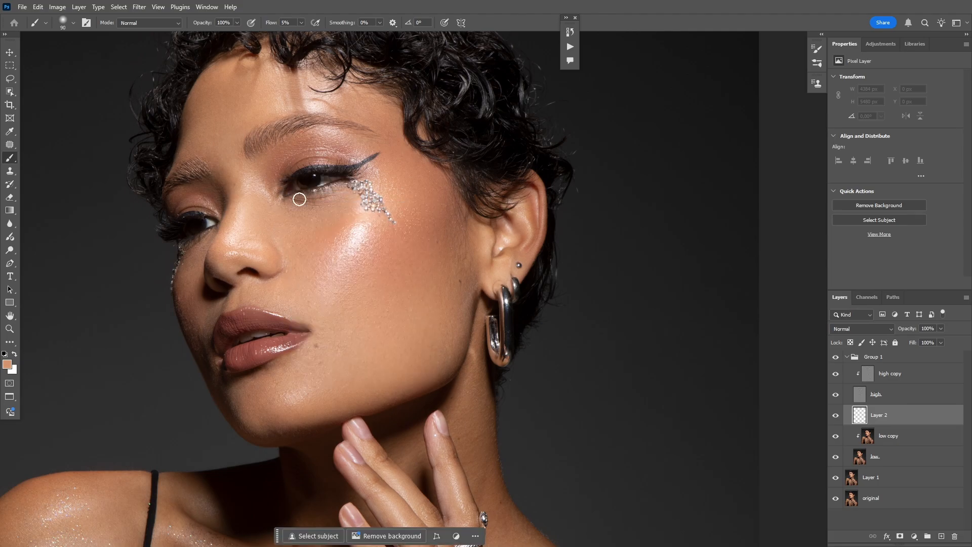
{"action": "key", "text": "bracketleft"}
{"action": "key", "text": "bracketleft"}
{"action": "key", "text": "bracketleft"}
{"action": "key", "text": "bracketleft"}
{"action": "mouse_move", "coordinate": [316, 203]}
{"action": "left_mouse_down"}
{"action": "mouse_move", "coordinate": [344, 210]}
{"action": "mouse_move", "coordinate": [290, 219]}
{"action": "left_mouse_up"}
{"action": "key", "text": "bracketright"}
{"action": "key", "text": "bracketright"}
{"action": "mouse_move", "coordinate": [343, 199]}
{"action": "left_mouse_down"}
{"action": "mouse_move", "coordinate": [332, 219]}
{"action": "mouse_move", "coordinate": [351, 207]}
{"action": "mouse_move", "coordinate": [319, 219]}
{"action": "mouse_move", "coordinate": [274, 197]}
{"action": "mouse_move", "coordinate": [344, 216]}
{"action": "left_mouse_up"}
{"action": "key", "text": "bracketleft"}
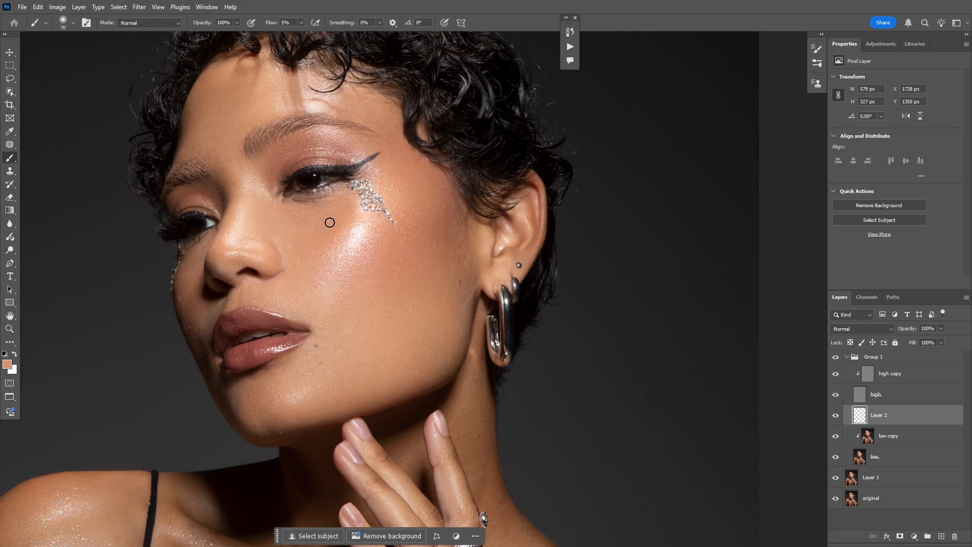
- Compare the under-eye area with Layer 2 hidden and shown
{"action": "key", "text": "]"}
{"action": "left_click", "coordinate": [836, 415]}
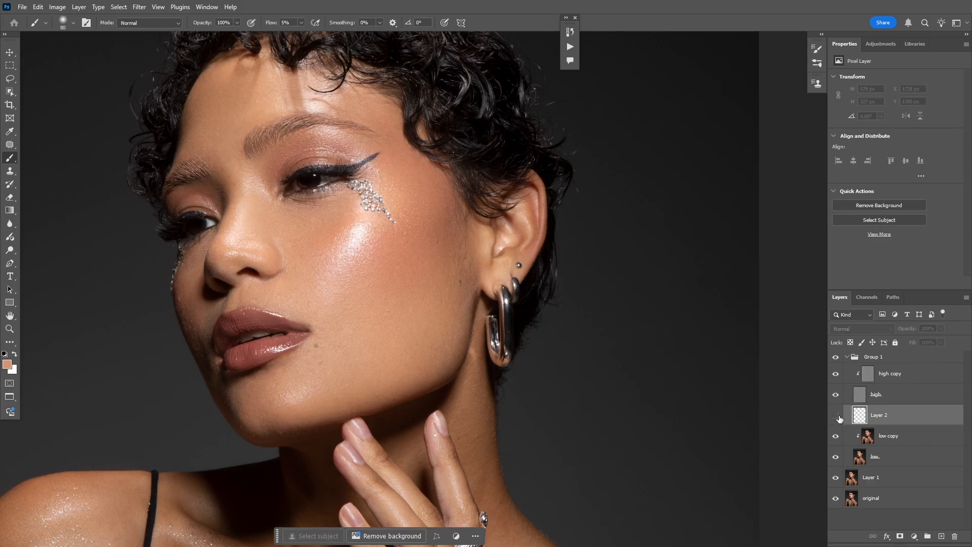
{"action": "left_click", "coordinate": [836, 415]}
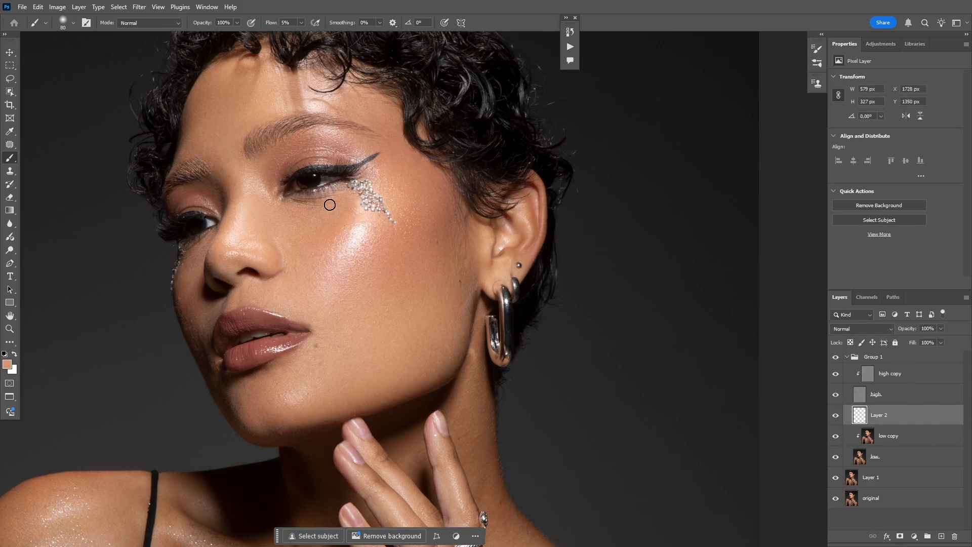
- Add another stroke of skin tone beneath the near eye, from the rhinestones toward the inner corner, with a larger brush
{"action": "key", "text": "["}
{"action": "key", "text": "["}
{"action": "key", "text": "]"}
{"action": "key", "text": "]"}
{"action": "key", "text": "]"}
{"action": "mouse_move", "coordinate": [354, 204]}
{"action": "left_mouse_down"}
{"action": "mouse_move", "coordinate": [358, 215]}
{"action": "mouse_move", "coordinate": [352, 198]}
{"action": "mouse_move", "coordinate": [309, 200]}
{"action": "left_mouse_up"}
- Paint the skin tone beside the nose onto the far cheek with an 80 px brush
{"action": "key", "text": "bracketleft"}
{"action": "key", "text": "bracketleft"}
{"action": "key", "text": "bracketleft"}
{"action": "key", "text": "bracketright"}
{"action": "key", "text": "bracketright"}
{"action": "mouse_move", "coordinate": [209, 243]}
{"action": "left_mouse_down"}
{"action": "mouse_move", "coordinate": [200, 255]}
{"action": "mouse_move", "coordinate": [188, 245]}
{"action": "left_mouse_up"}
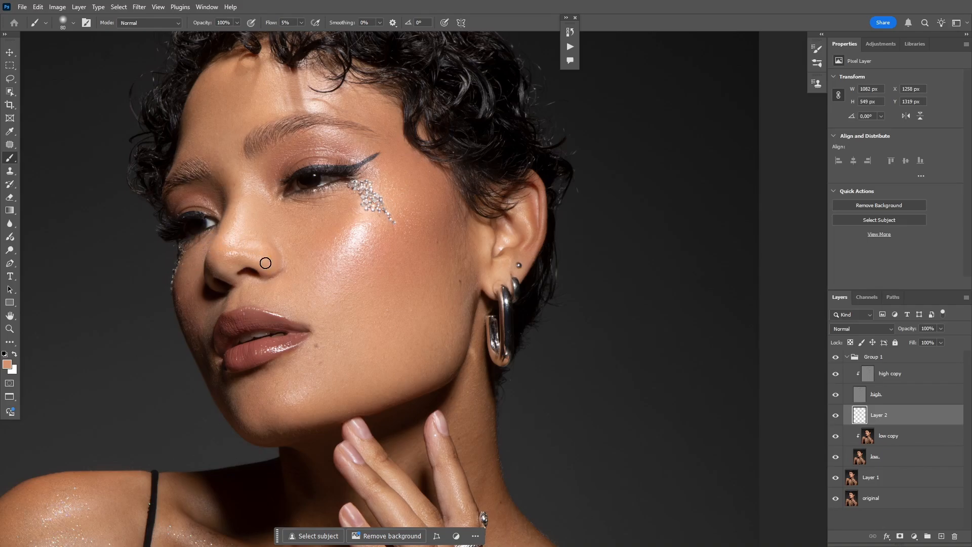
- Compare the full portrait with Layer 2 hidden and shown
{"action": "left_click", "coordinate": [10, 328]}
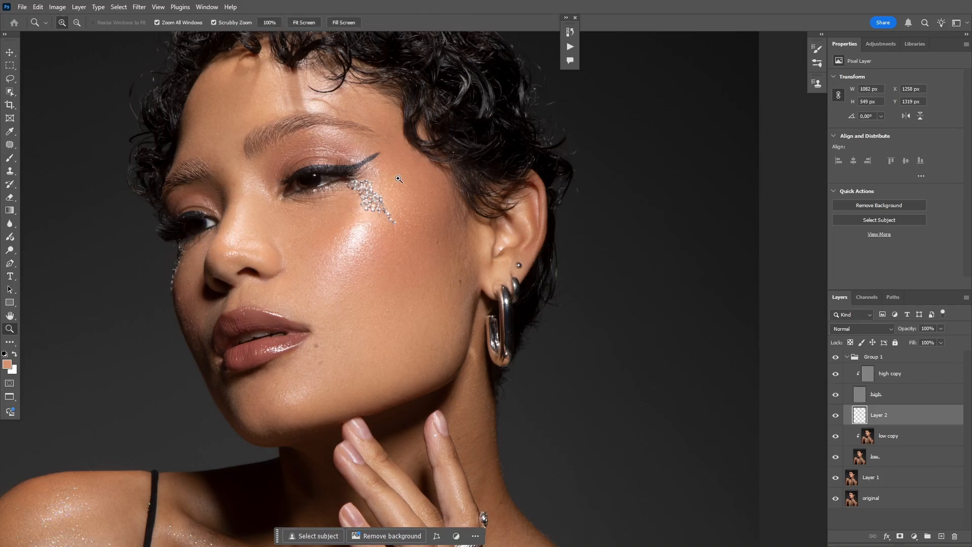
{"action": "left_click_drag", "start_coordinate": [367, 192], "coordinate": [90, 274]}
{"action": "left_click_drag", "start_coordinate": [347, 223], "coordinate": [402, 172]}
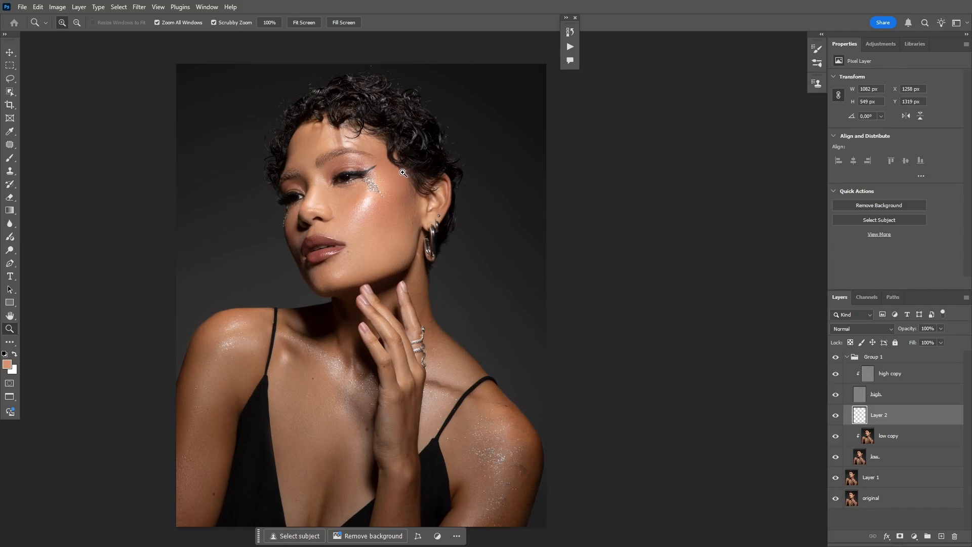
{"action": "left_click", "coordinate": [835, 415]}
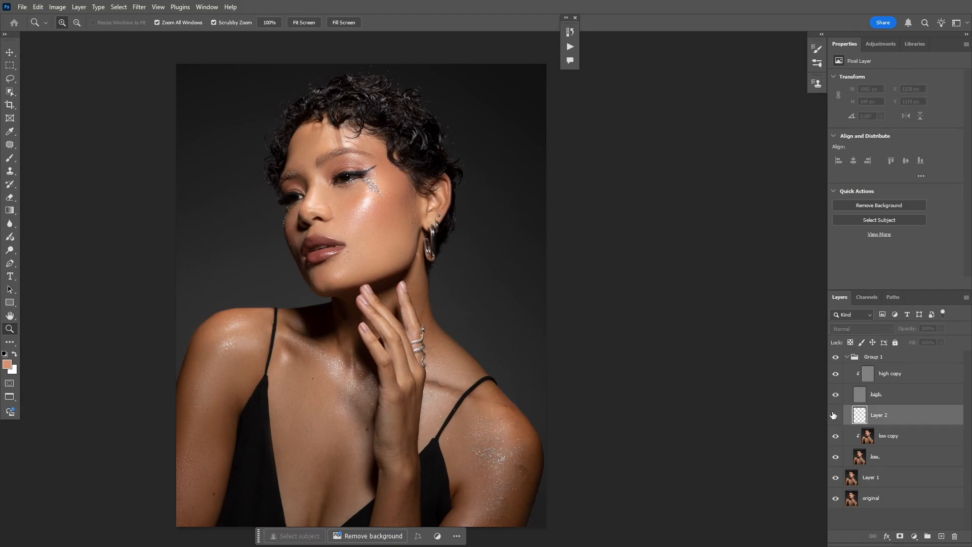
{"action": "left_click", "coordinate": [835, 415]}
- Set Layer 2 to 65% opacity and the Color blend mode
{"action": "left_click", "coordinate": [941, 328]}
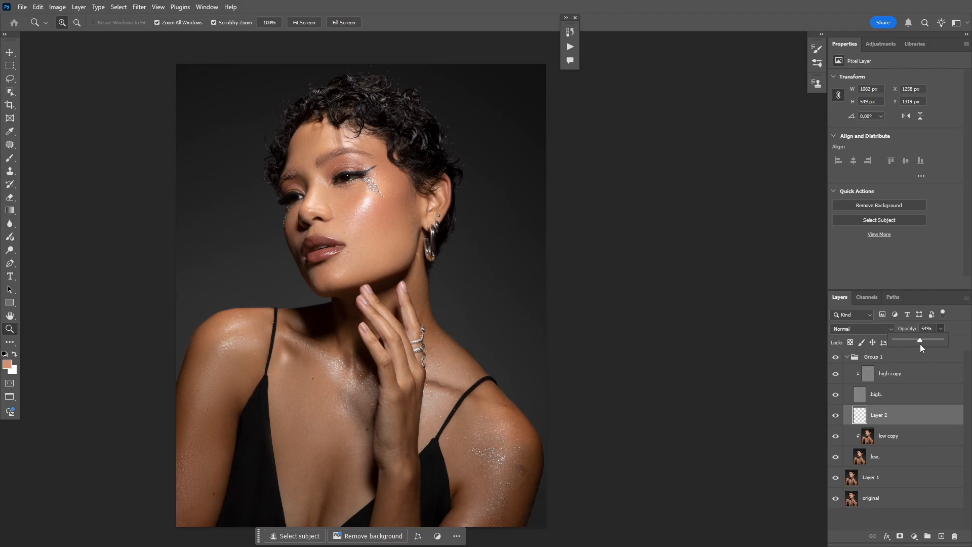
{"action": "left_click", "coordinate": [877, 328]}
{"action": "left_click", "coordinate": [839, 528]}
- Check the effect of Layer 2, and compare the retouched portrait with the original layer shown alone
{"action": "left_click", "coordinate": [837, 415]}
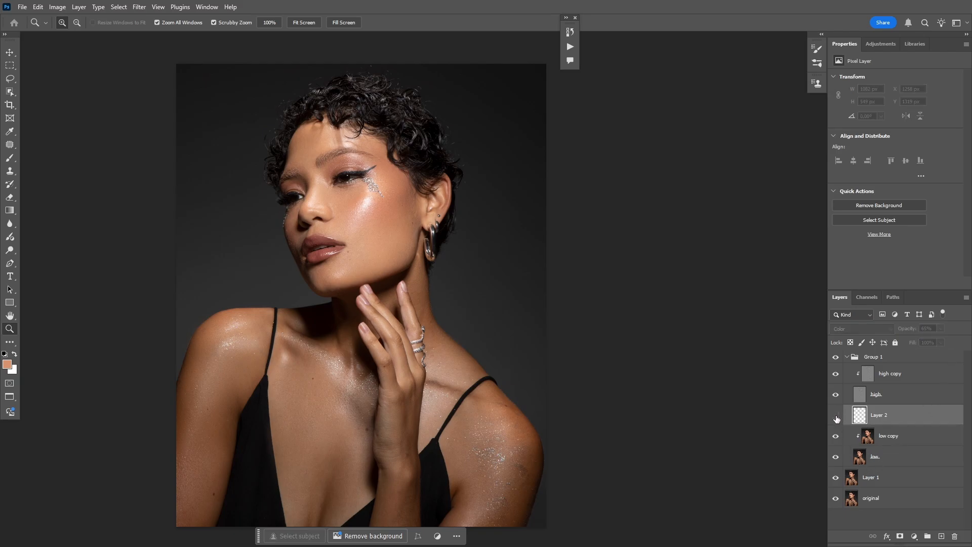
{"action": "left_click", "coordinate": [836, 417]}
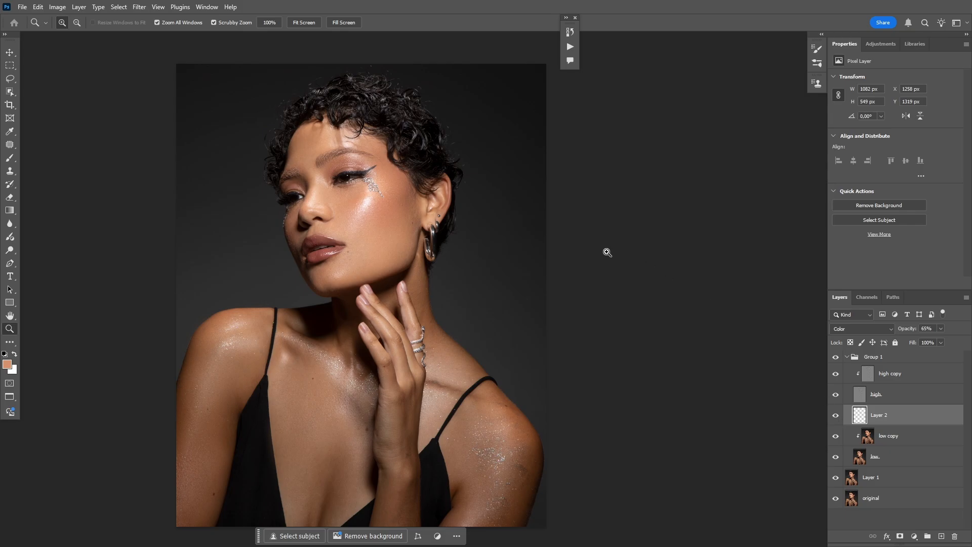
{"action": "left_click_drag", "start_coordinate": [329, 251], "coordinate": [289, 262]}
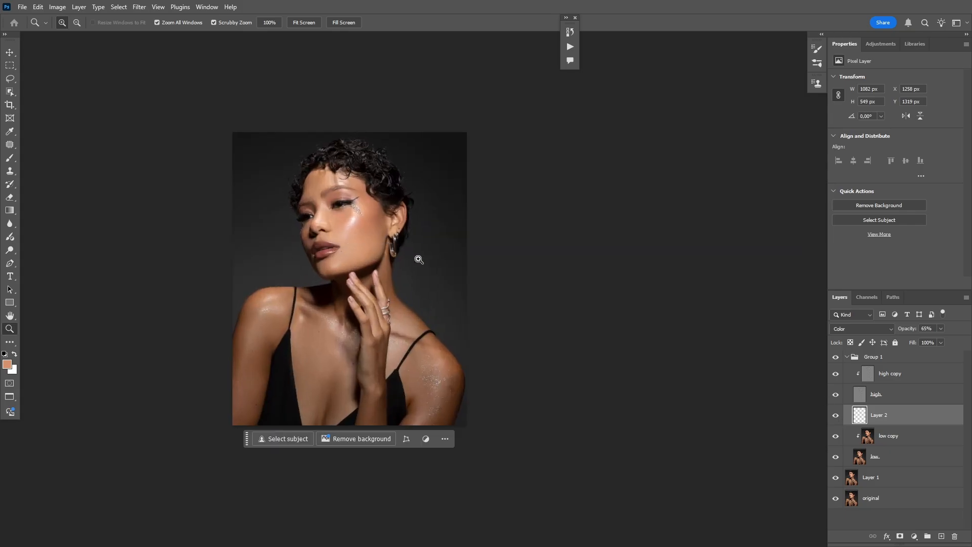
{"action": "left_click", "coordinate": [833, 498], "text": "alt"}
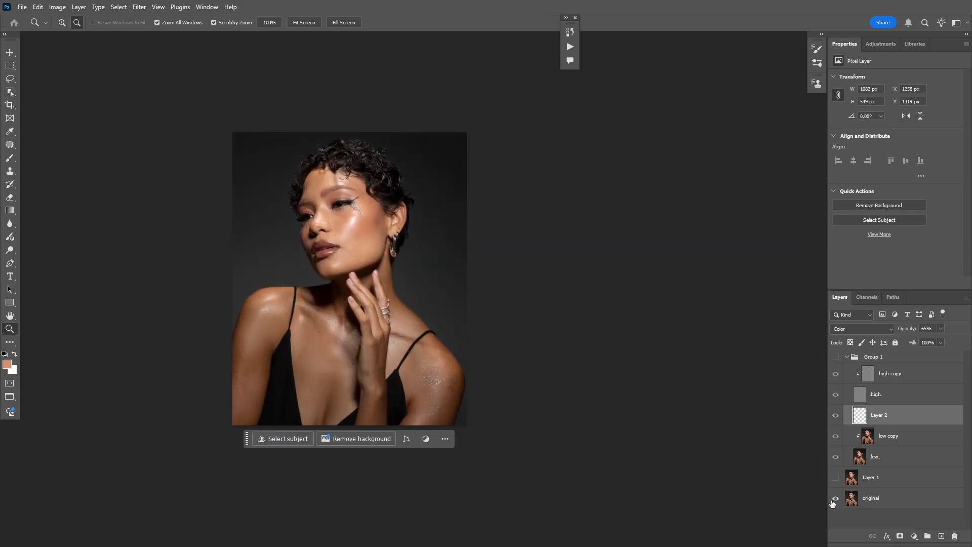
{"action": "left_click", "coordinate": [836, 499], "text": "alt"}
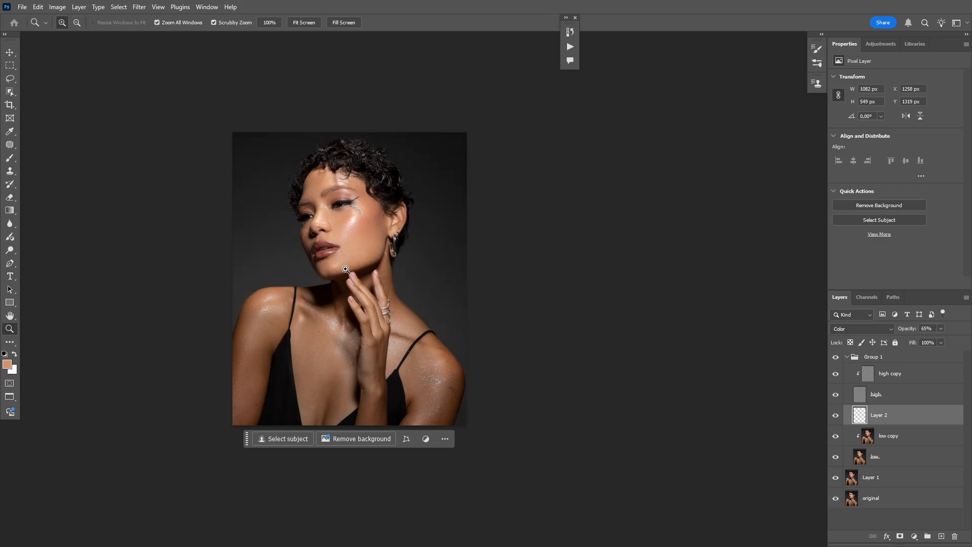
- With the low copy layer active, trace a Pen path around the near eye's upper eyeliner, extending the wing into a sharp tip
{"action": "left_click", "coordinate": [884, 437]}
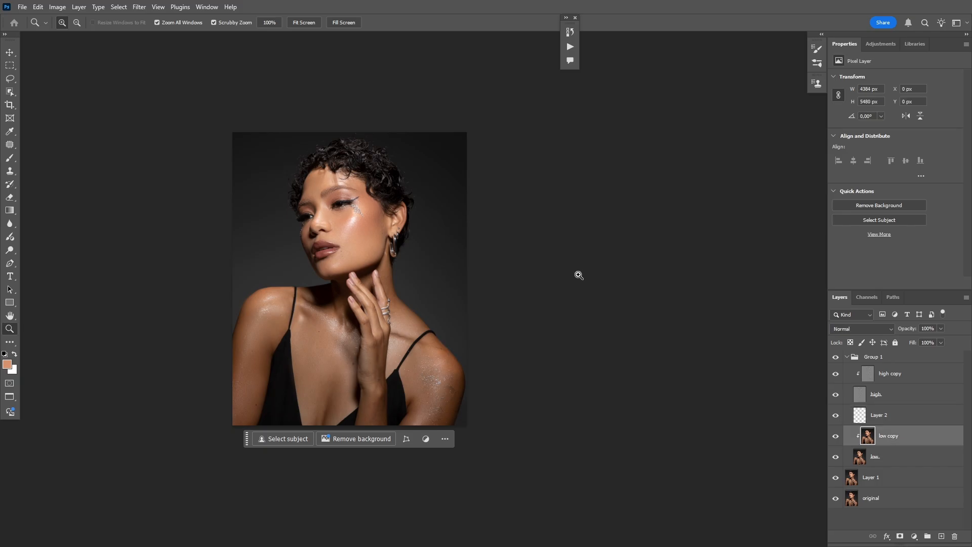
{"action": "left_click_drag", "start_coordinate": [358, 189], "coordinate": [557, 113]}
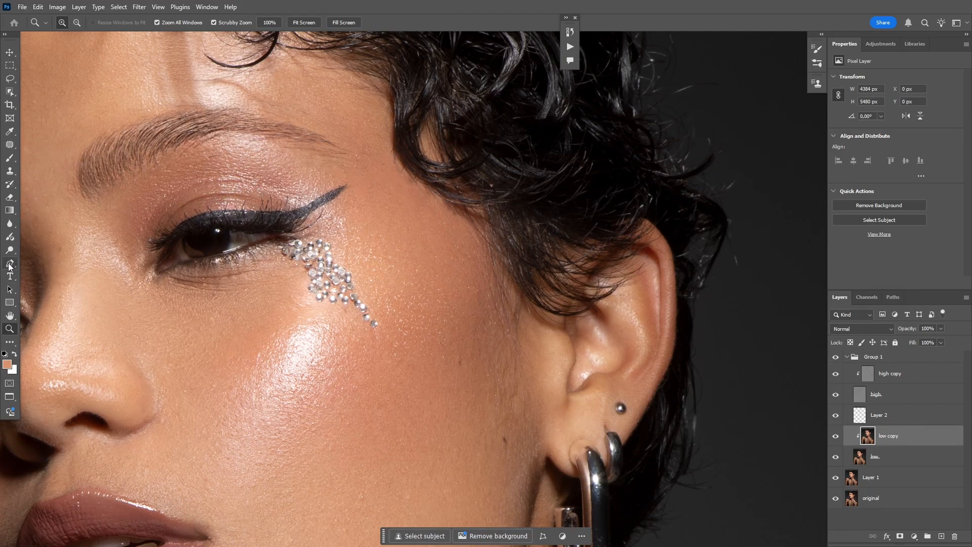
{"action": "left_click_drag", "start_coordinate": [9, 265], "coordinate": [47, 264]}
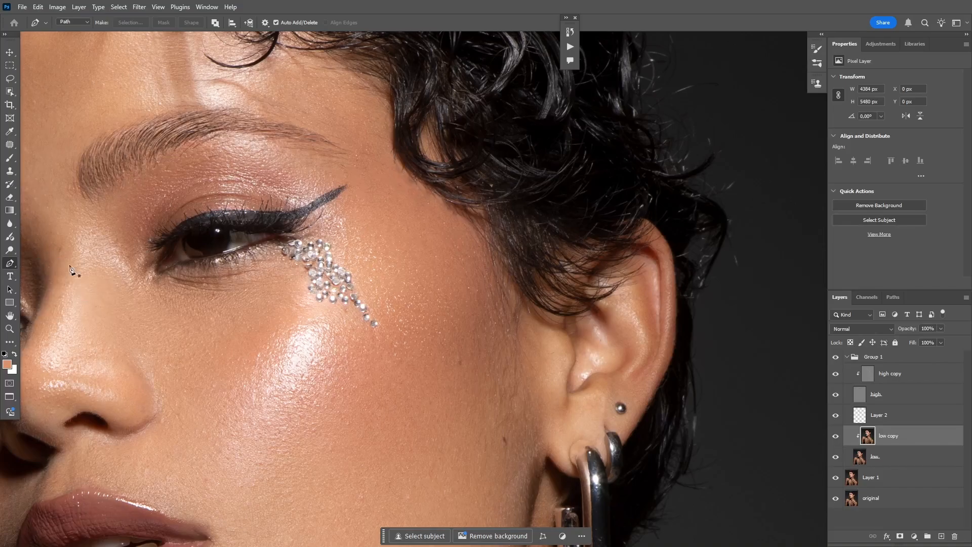
{"action": "left_click", "coordinate": [168, 244]}
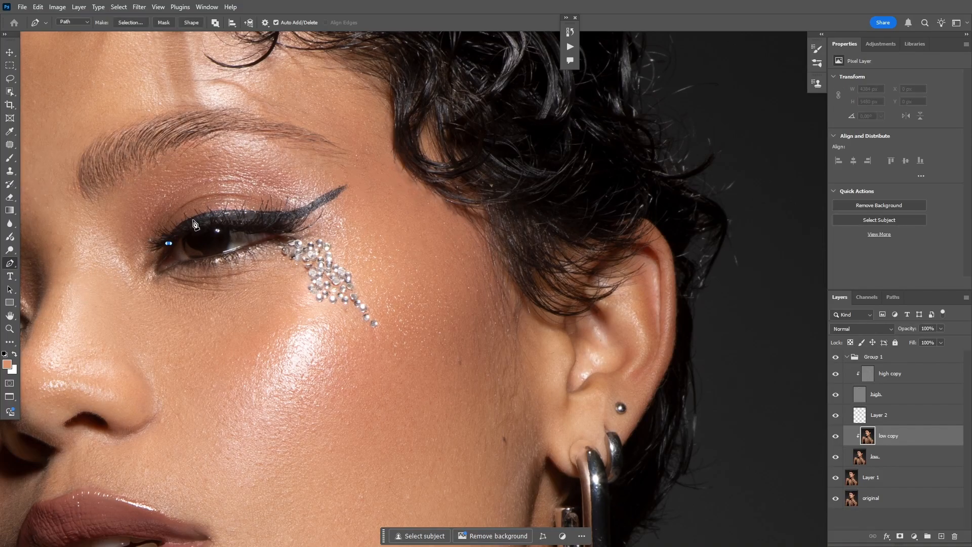
{"action": "key", "text": "ctrl+z"}
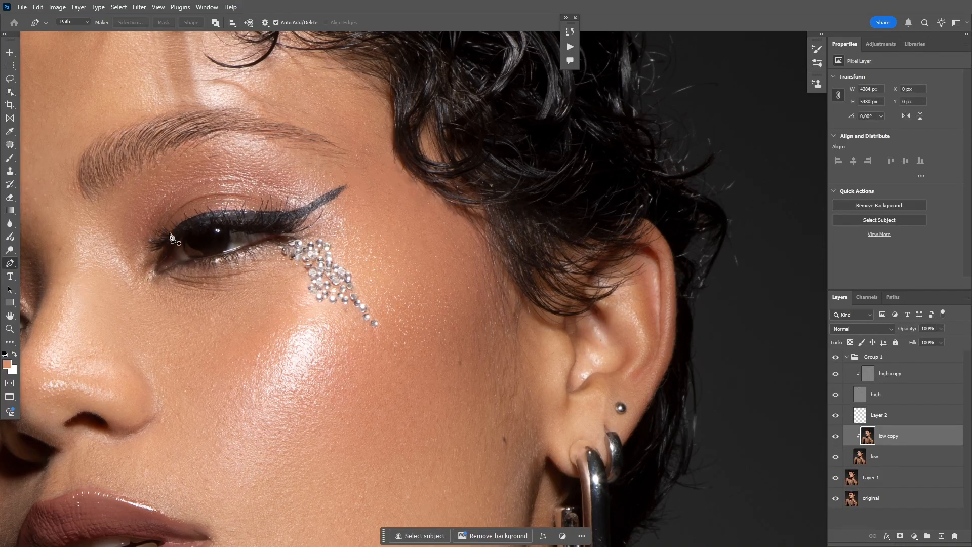
{"action": "left_click", "coordinate": [168, 240]}
{"action": "left_click_drag", "start_coordinate": [194, 215], "coordinate": [286, 211]}
{"action": "left_click_drag", "start_coordinate": [334, 188], "coordinate": [359, 171]}
{"action": "left_click", "coordinate": [369, 169]}
{"action": "left_click", "coordinate": [298, 218]}
{"action": "left_click", "coordinate": [251, 224]}
{"action": "left_click", "coordinate": [228, 221]}
{"action": "left_click", "coordinate": [209, 225]}
{"action": "left_click", "coordinate": [194, 228]}
{"action": "left_click_drag", "start_coordinate": [178, 233], "coordinate": [176, 235]}
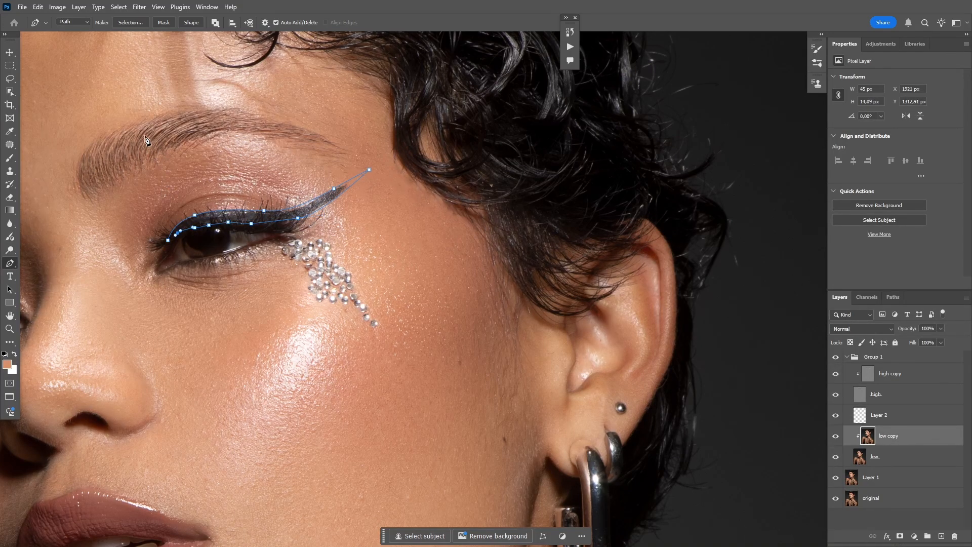
- Convert the eyeliner path into a new anti-aliased selection with a 2-pixel feather
{"action": "right_click", "coordinate": [204, 172]}
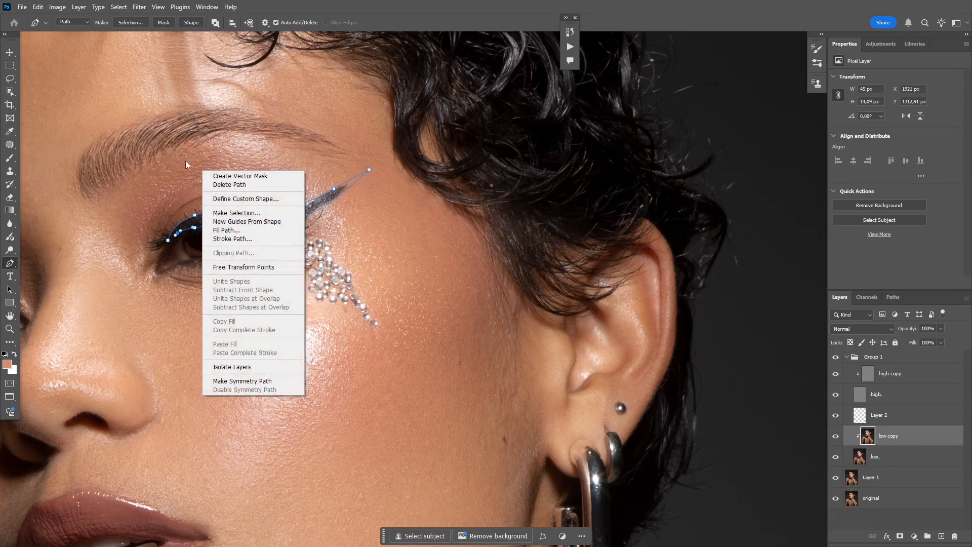
{"action": "left_click", "coordinate": [241, 213]}
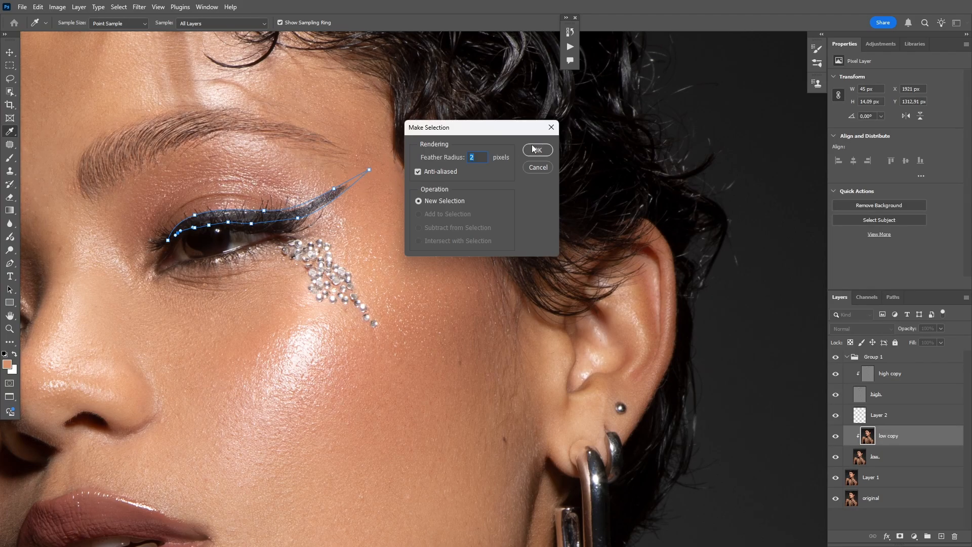
{"action": "left_click", "coordinate": [532, 146]}
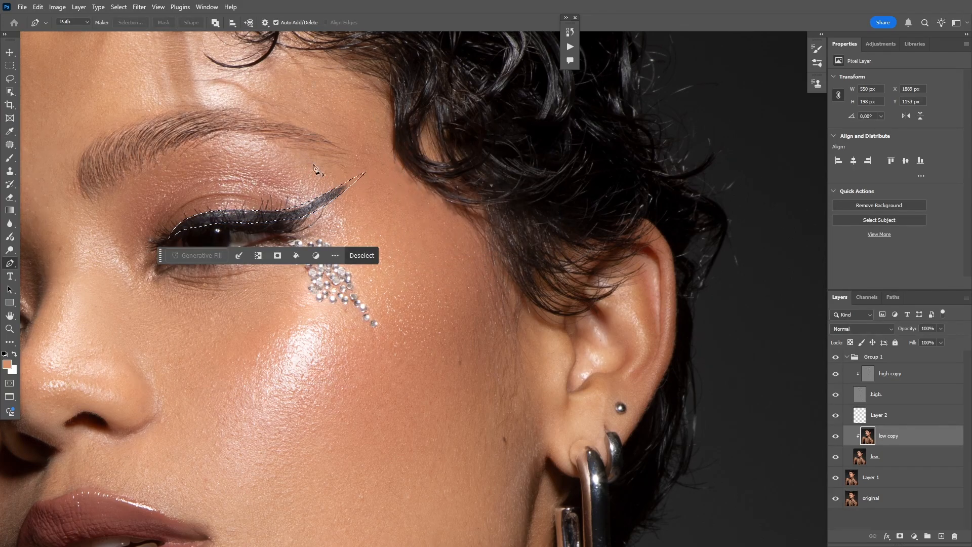
- Hide the high layer and set the Mixer Brush flow to 75% for work on the low copy layer
{"action": "left_click", "coordinate": [835, 394]}
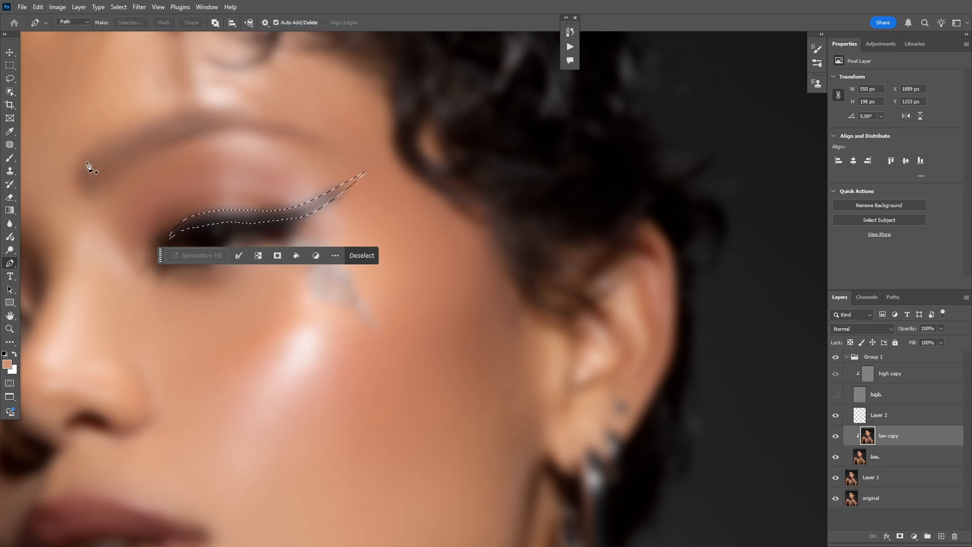
{"action": "right_click", "coordinate": [9, 158]}
{"action": "left_click", "coordinate": [50, 188]}
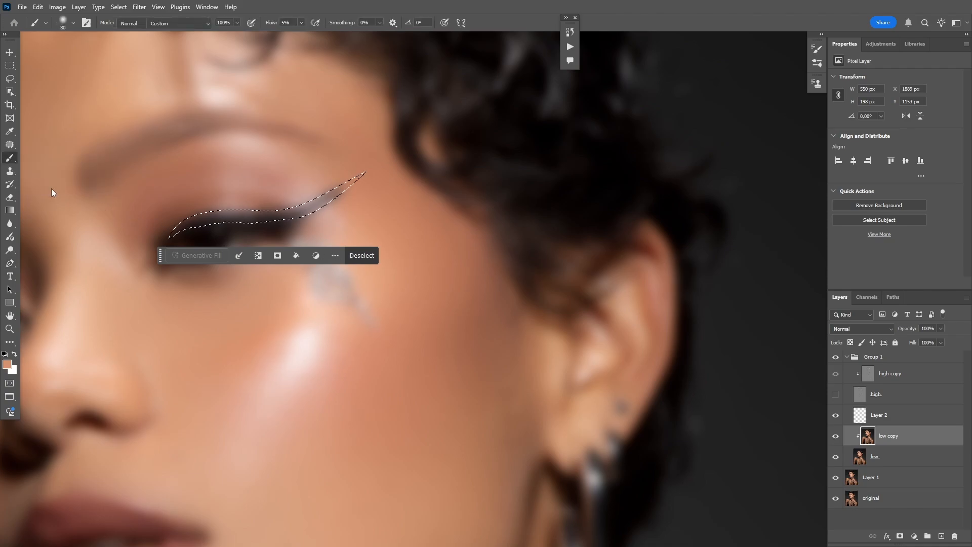
{"action": "left_click", "coordinate": [376, 22]}
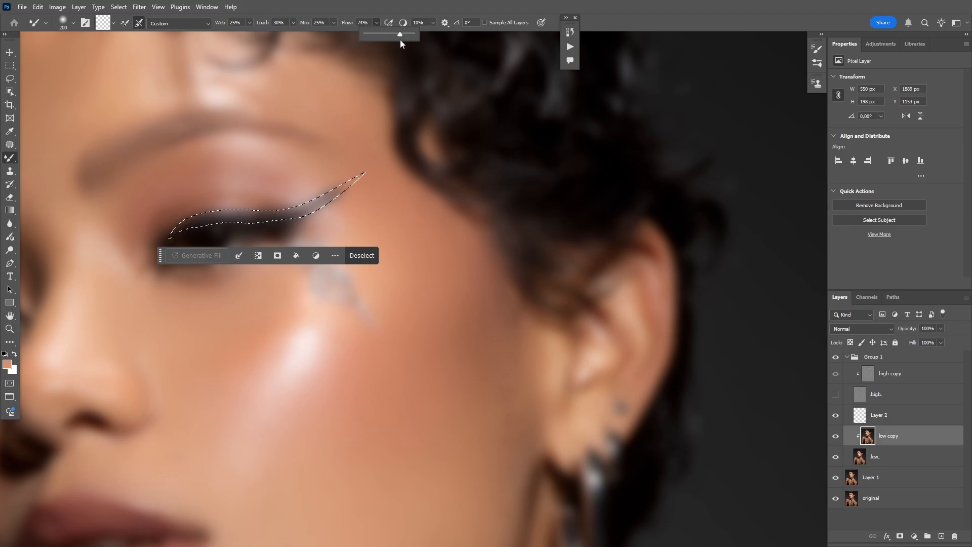
{"action": "left_click_drag", "start_coordinate": [400, 40], "coordinate": [400, 40]}
{"action": "left_click", "coordinate": [869, 438]}
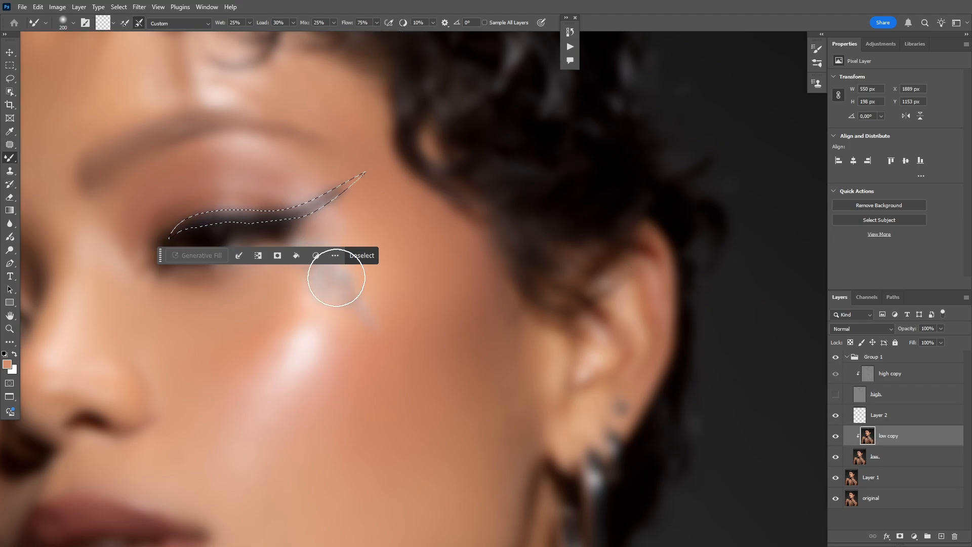
- Blend the eyeliner tone along the selected wing with a Mixer Brush of about 30 px, and show the high layer again
{"action": "key", "text": "bracketleft"}
{"action": "key", "text": "bracketleft"}
{"action": "key", "text": "bracketleft"}
{"action": "key", "text": "bracketleft"}
{"action": "key", "text": "bracketleft"}
{"action": "key", "text": "bracketleft"}
{"action": "key", "text": "bracketleft"}
{"action": "key", "text": "bracketleft"}
{"action": "key", "text": "bracketleft"}
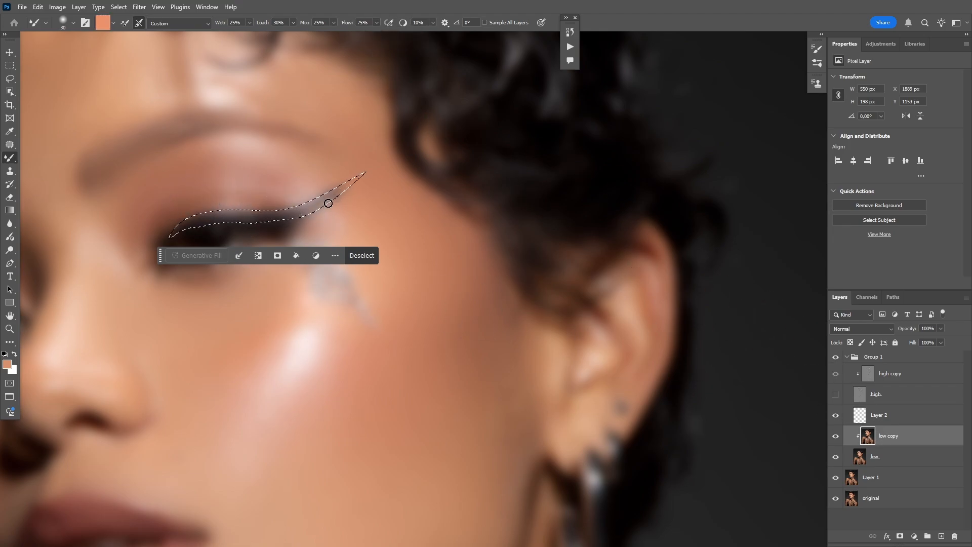
{"action": "left_click", "coordinate": [335, 201], "text": "alt"}
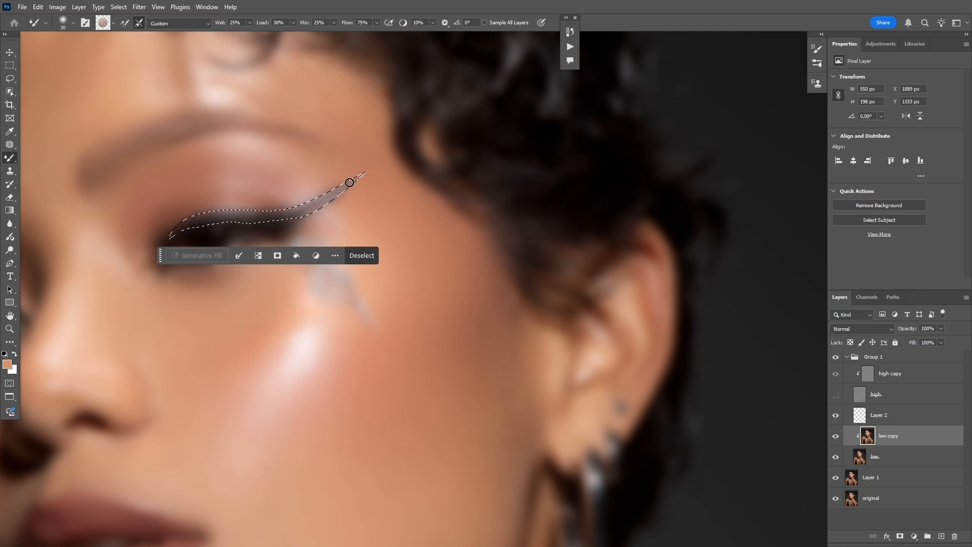
{"action": "mouse_move", "coordinate": [331, 199]}
{"action": "left_mouse_down"}
{"action": "mouse_move", "coordinate": [271, 217]}
{"action": "mouse_move", "coordinate": [329, 201]}
{"action": "mouse_move", "coordinate": [296, 218]}
{"action": "mouse_move", "coordinate": [191, 214]}
{"action": "left_mouse_up"}
{"action": "left_click", "coordinate": [836, 394]}
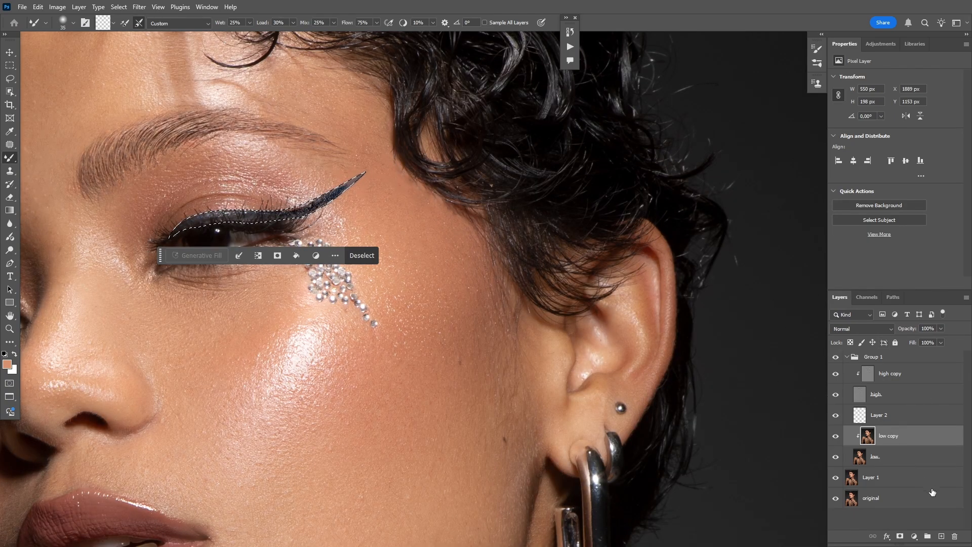
- Add a Solid Color fill layer confined to the eyeliner selection above the low copy layer, using dark brown #2c2825
{"action": "left_click", "coordinate": [915, 536]}
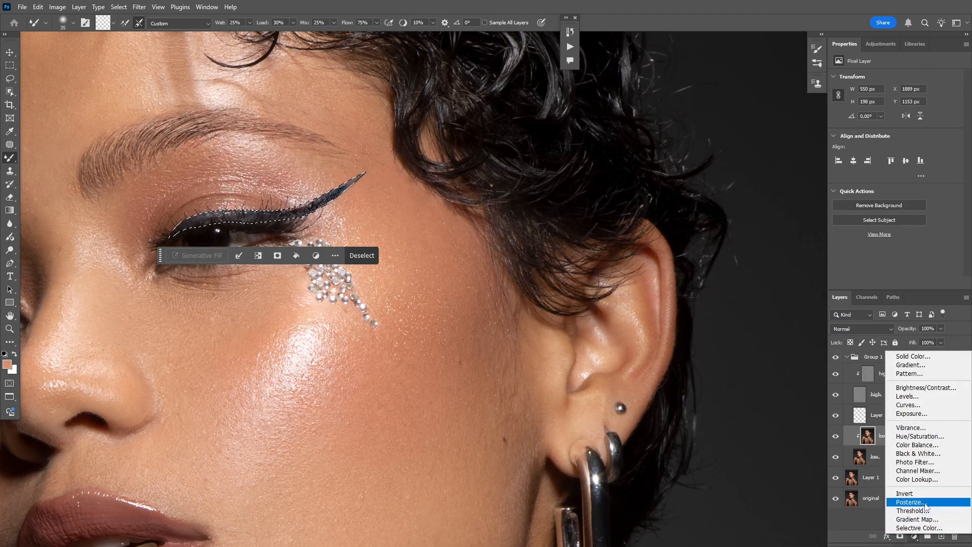
{"action": "left_click", "coordinate": [914, 357]}
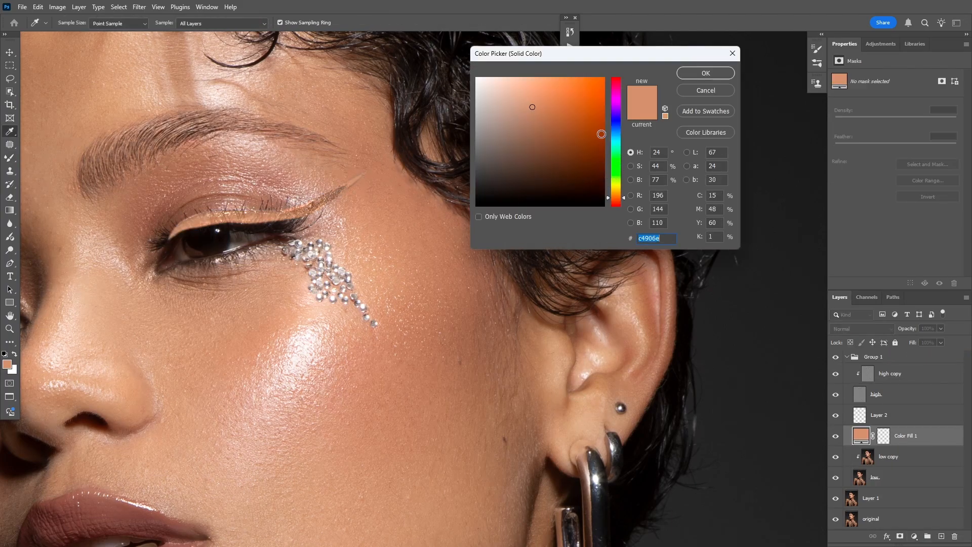
{"action": "left_click", "coordinate": [534, 111]}
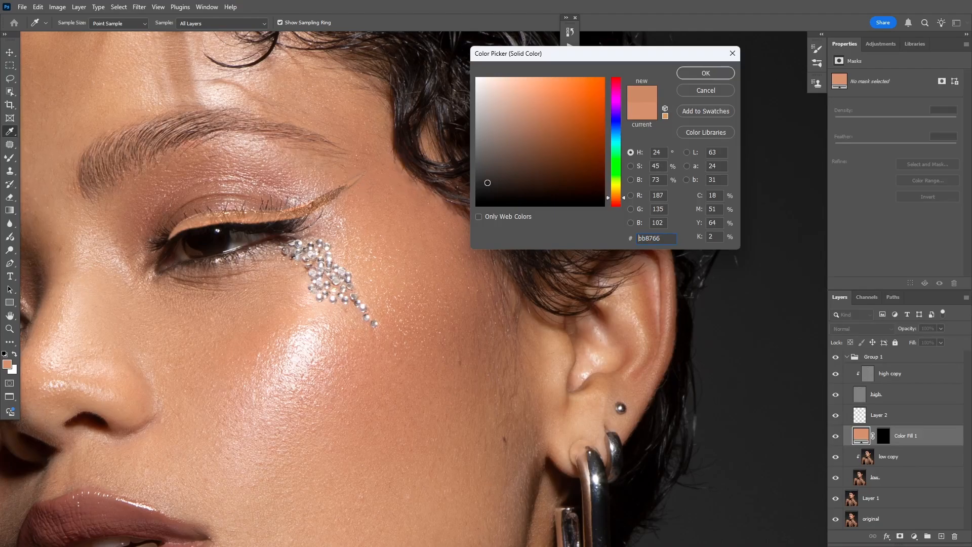
{"action": "left_click", "coordinate": [488, 183]}
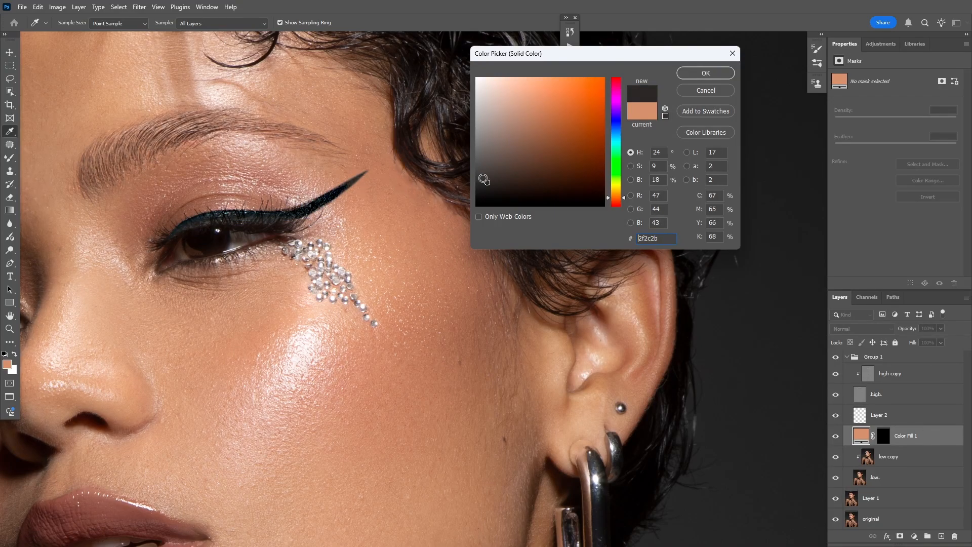
{"action": "left_click", "coordinate": [485, 176]}
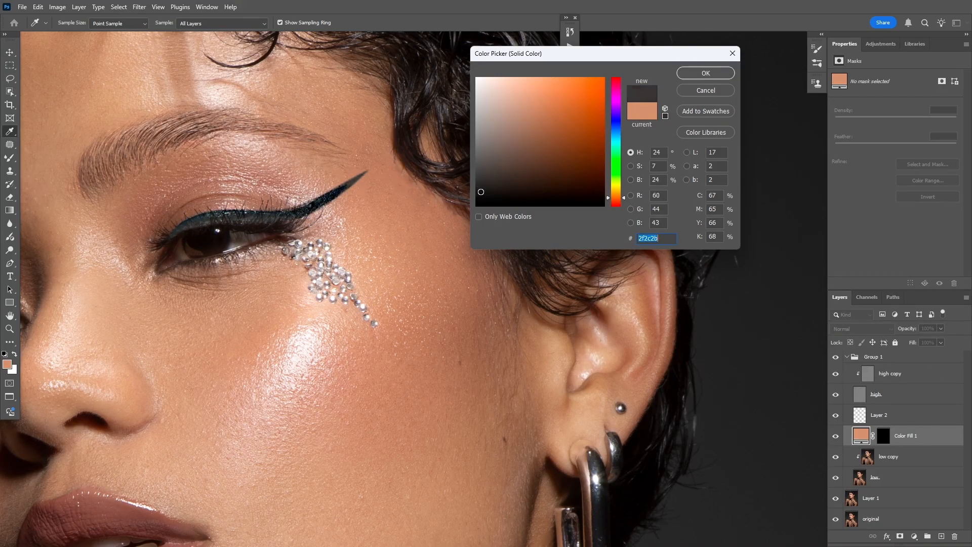
{"action": "left_click", "coordinate": [496, 185]}
{"action": "left_click", "coordinate": [495, 185]}
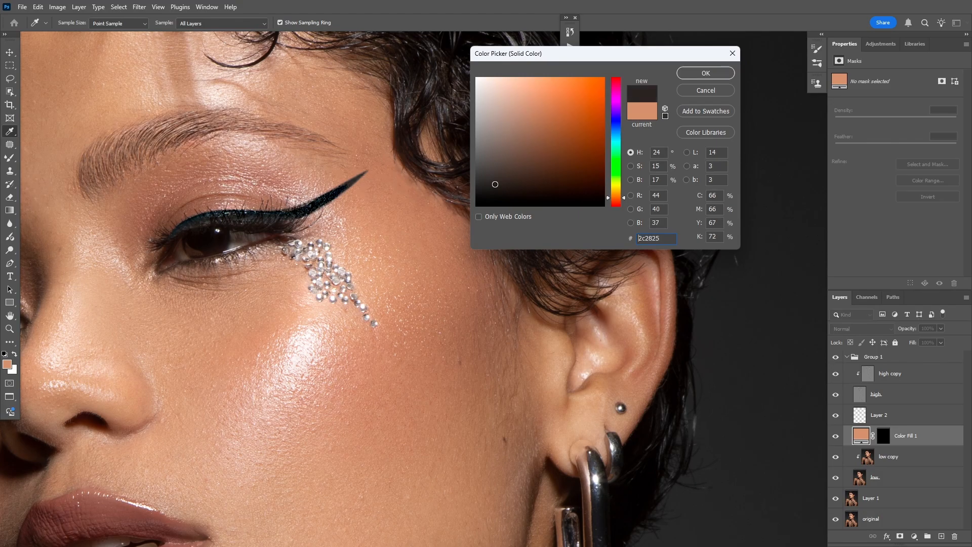
{"action": "left_click", "coordinate": [706, 73]}
- Load the Color Fill 1 mask as a selection and make the high copy layer active
{"action": "key", "text": "b"}
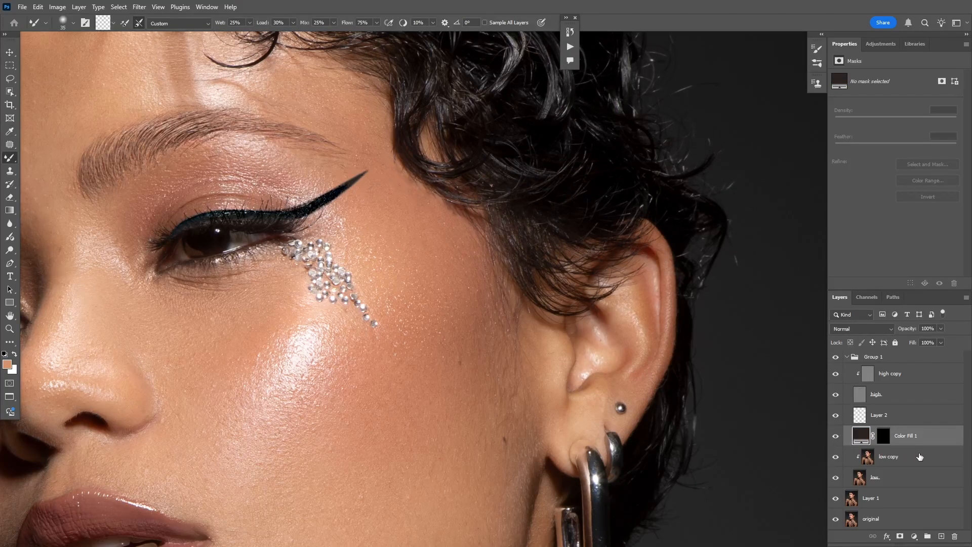
{"action": "left_click", "coordinate": [885, 436], "text": "ctrl"}
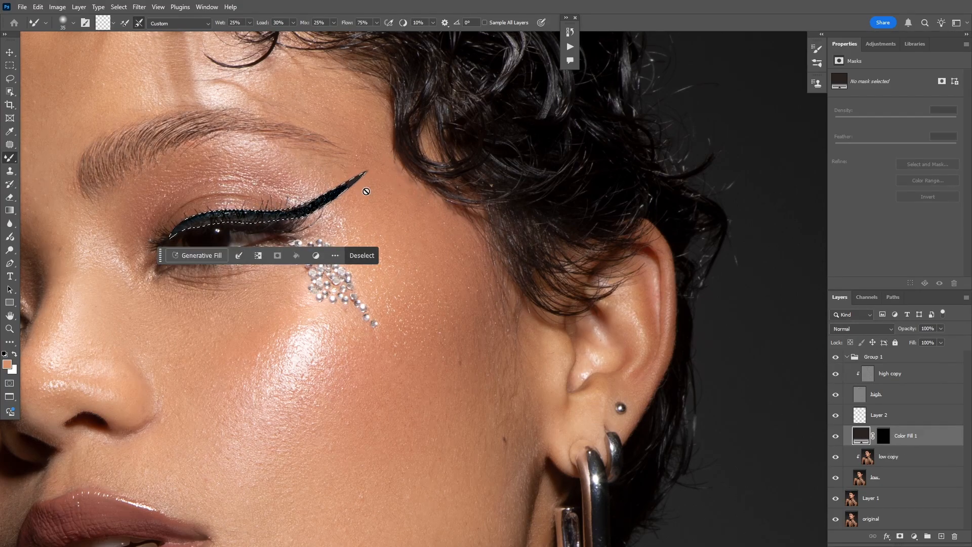
{"action": "left_click", "coordinate": [878, 375]}
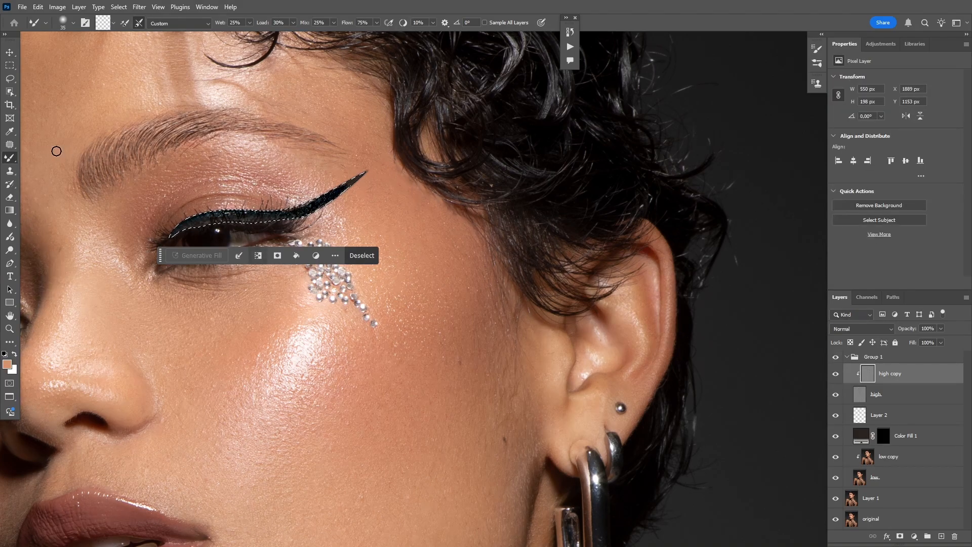
- Clone eyeliner texture along the selected wing on the high copy layer with the Clone Stamp, reducing the brush to 15 px
{"action": "left_click", "coordinate": [10, 172]}
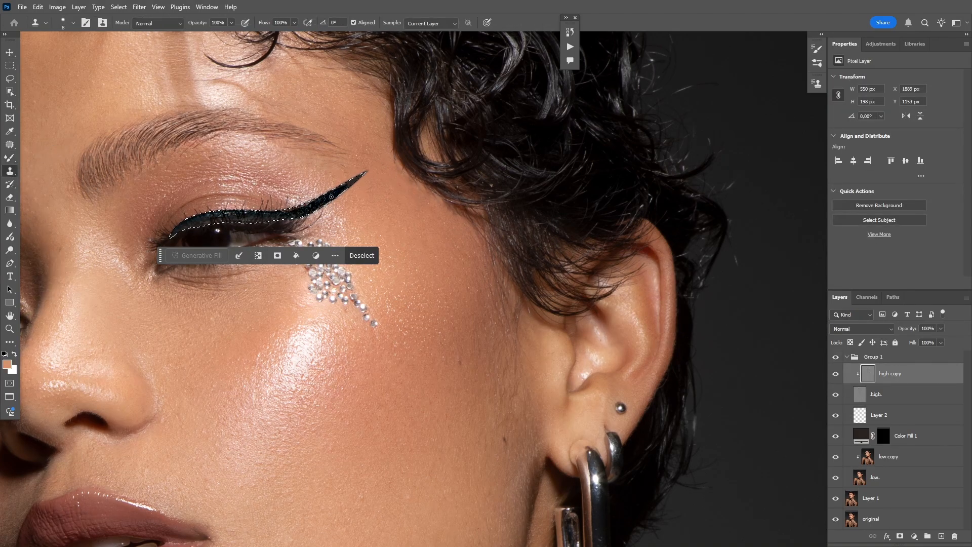
{"action": "key", "text": "bracketright"}
{"action": "key", "text": "bracketright"}
{"action": "key", "text": "bracketright"}
{"action": "key", "text": "bracketright"}
{"action": "key", "text": "bracketright"}
{"action": "key", "text": "bracketright"}
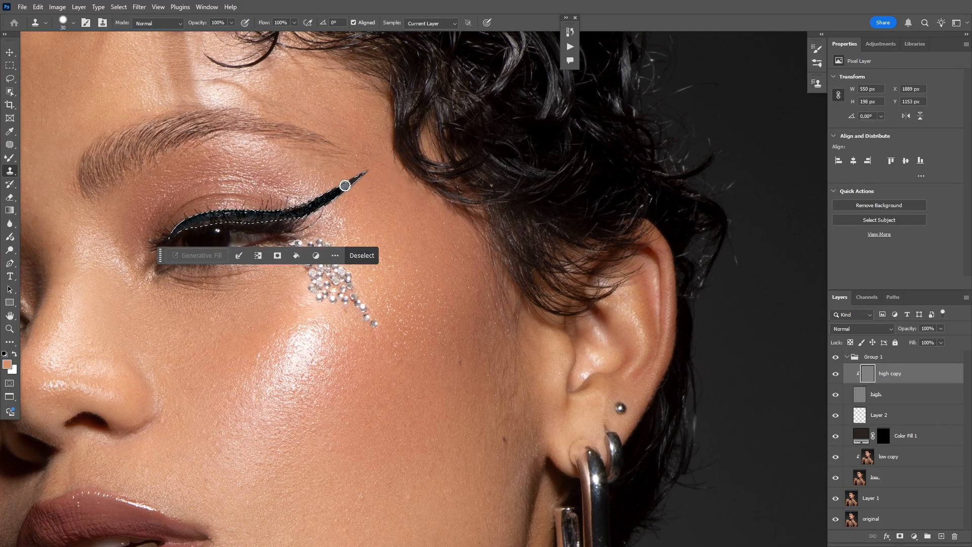
{"action": "key", "text": "bracketleft"}
{"action": "key", "text": "bracketleft"}
{"action": "key", "text": "bracketleft"}
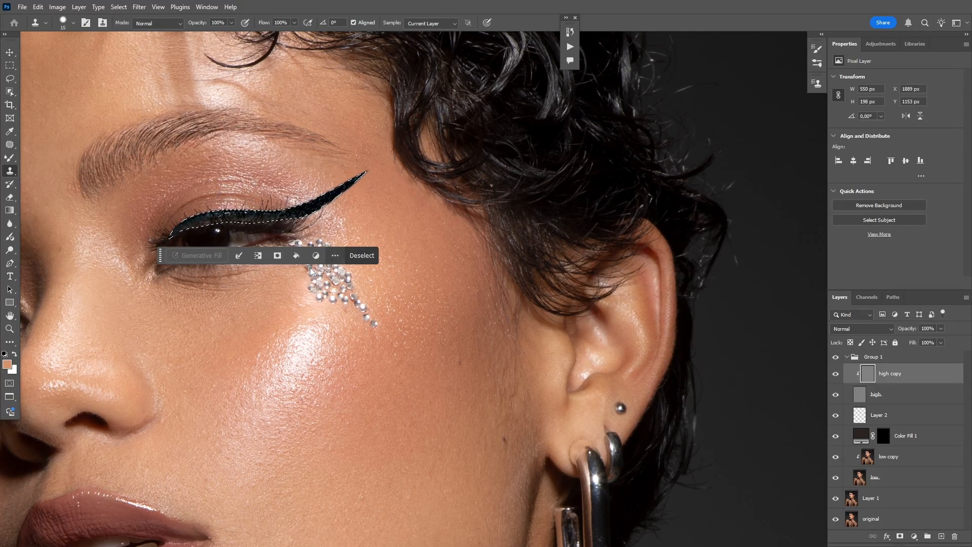
- Set the Color Fill 1 layer's opacity to 55% and clear the eyeliner selection
{"action": "left_click", "coordinate": [905, 439]}
{"action": "left_click", "coordinate": [941, 328]}
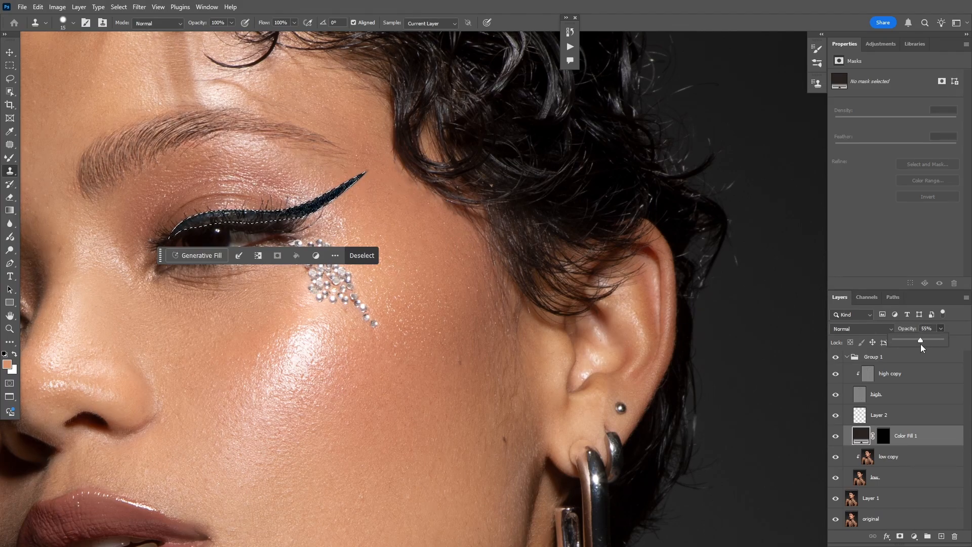
{"action": "left_click", "coordinate": [9, 79]}
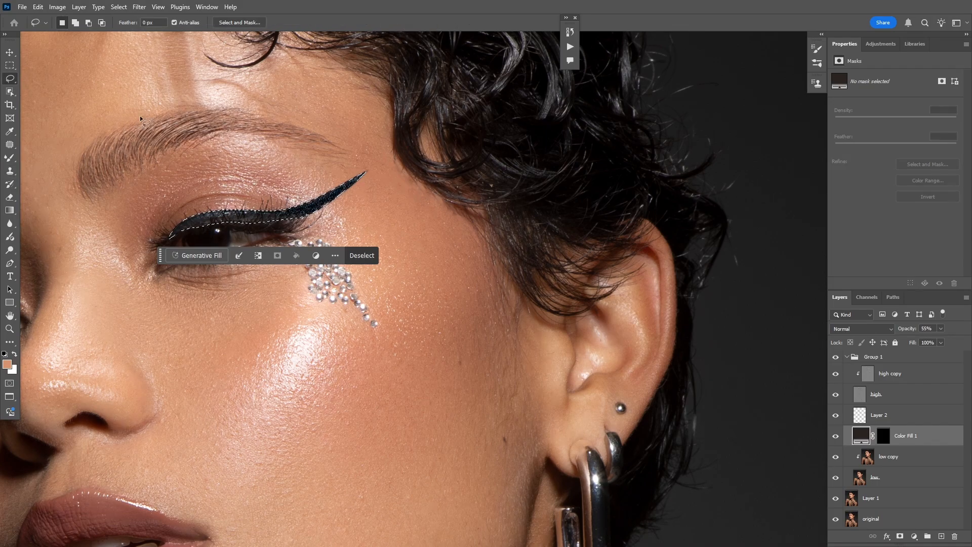
{"action": "right_click", "coordinate": [203, 163]}
{"action": "left_click", "coordinate": [232, 177]}
{"action": "right_click", "coordinate": [227, 165]}
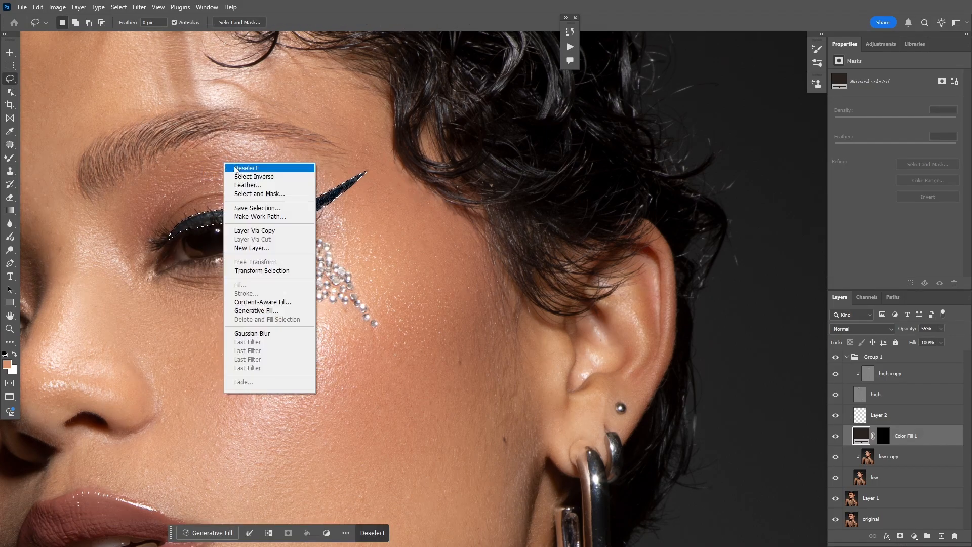
{"action": "left_click", "coordinate": [244, 171]}
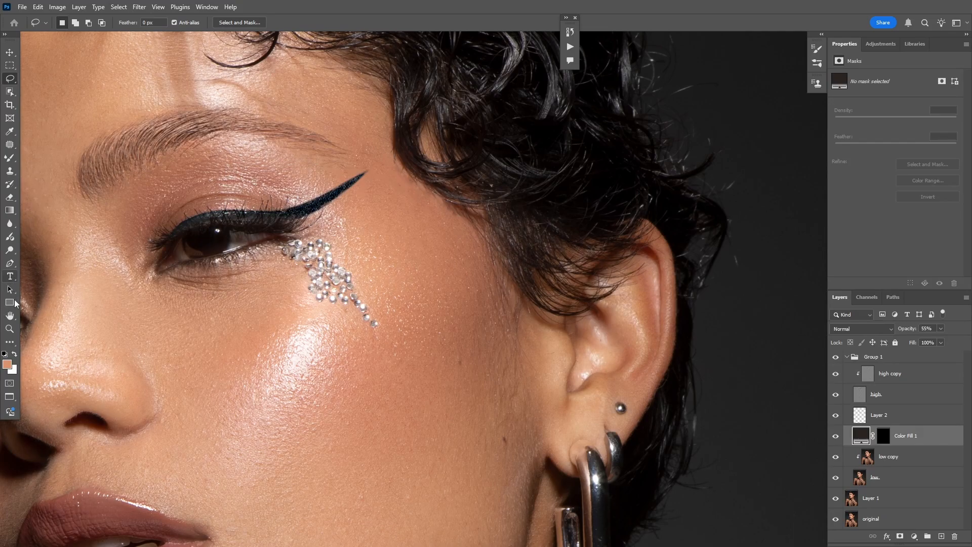
- Hide and show Color Fill 1 and its neighbouring layers to compare the eyeliner with and without the edits
{"action": "left_click", "coordinate": [9, 328]}
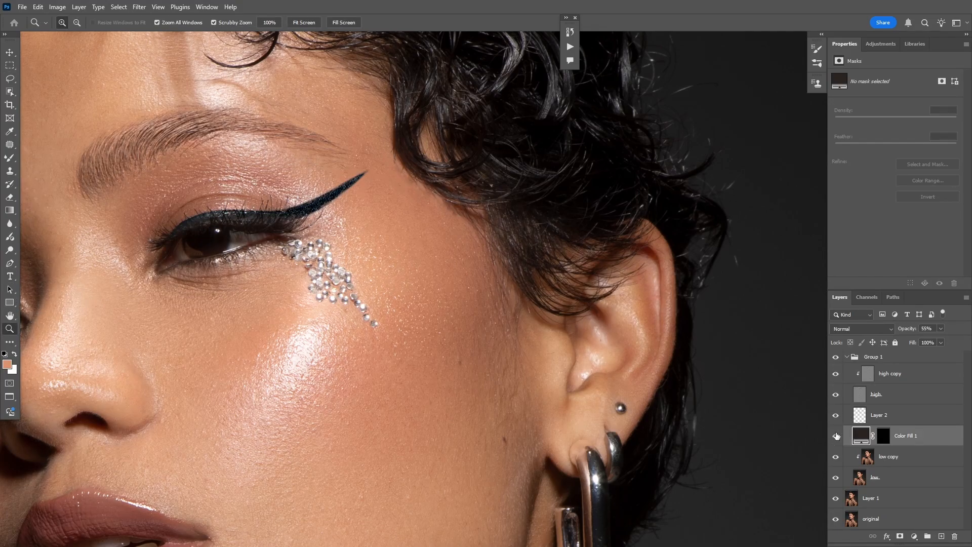
{"action": "left_click", "coordinate": [835, 414]}
{"action": "left_click", "coordinate": [835, 436]}
{"action": "left_click", "coordinate": [836, 457]}
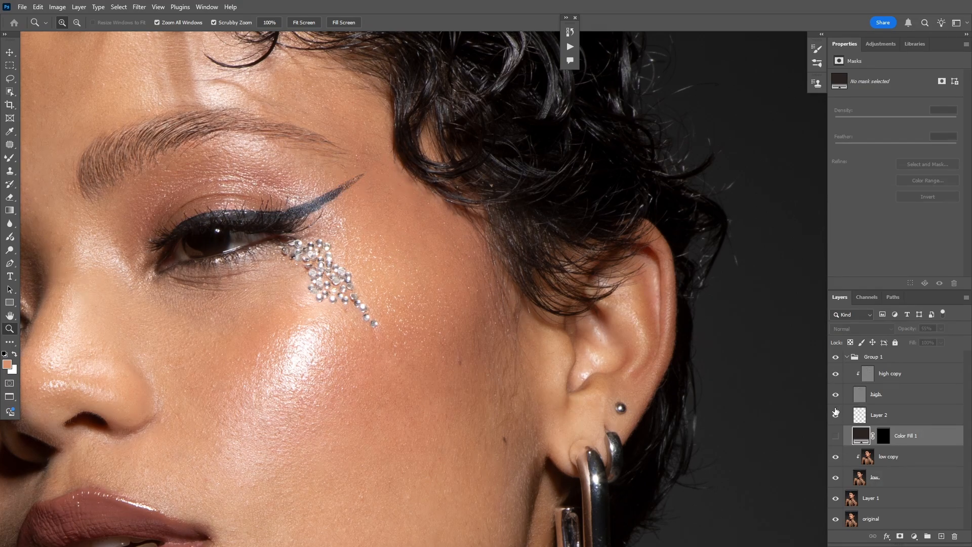
{"action": "left_click", "coordinate": [836, 457]}
{"action": "left_click", "coordinate": [836, 436]}
{"action": "left_click", "coordinate": [835, 414]}
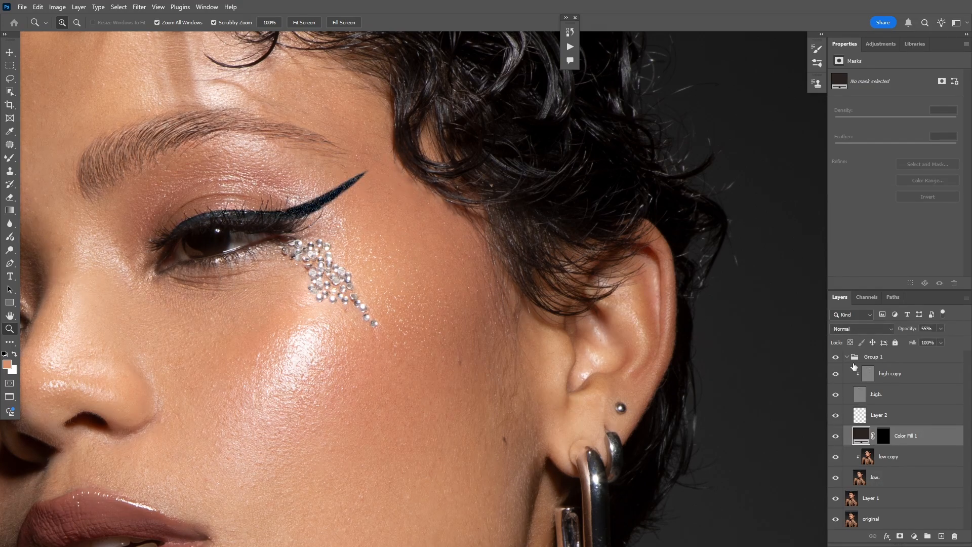
- Collapse Group 1 and toggle its visibility to compare the whole portrait before and after the retouching
{"action": "left_click", "coordinate": [847, 357]}
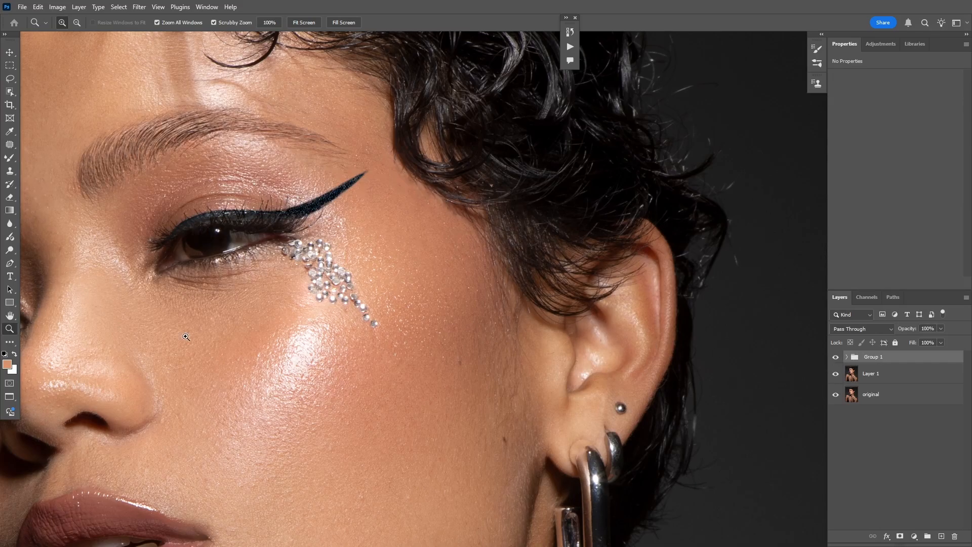
{"action": "left_click_drag", "start_coordinate": [405, 305], "coordinate": [473, 320]}
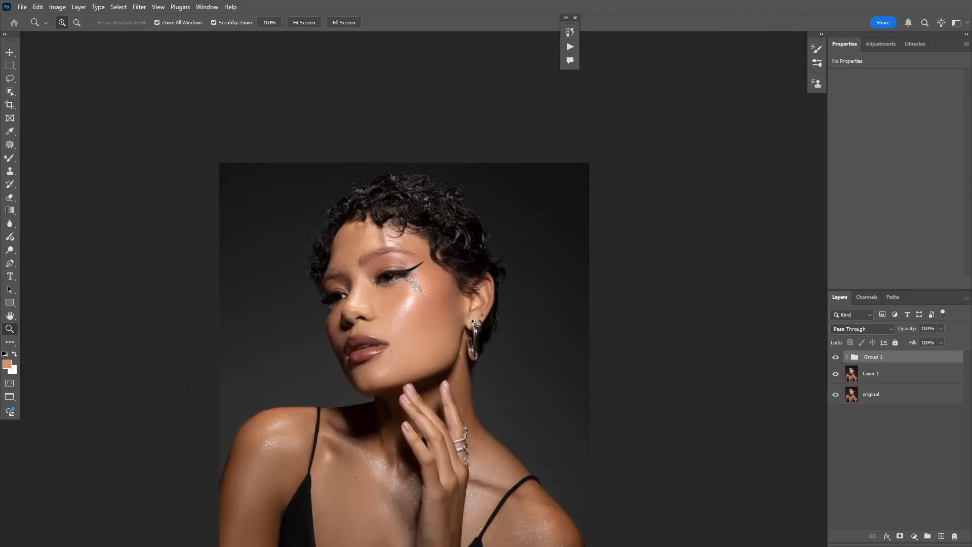
{"action": "left_click", "coordinate": [836, 357]}
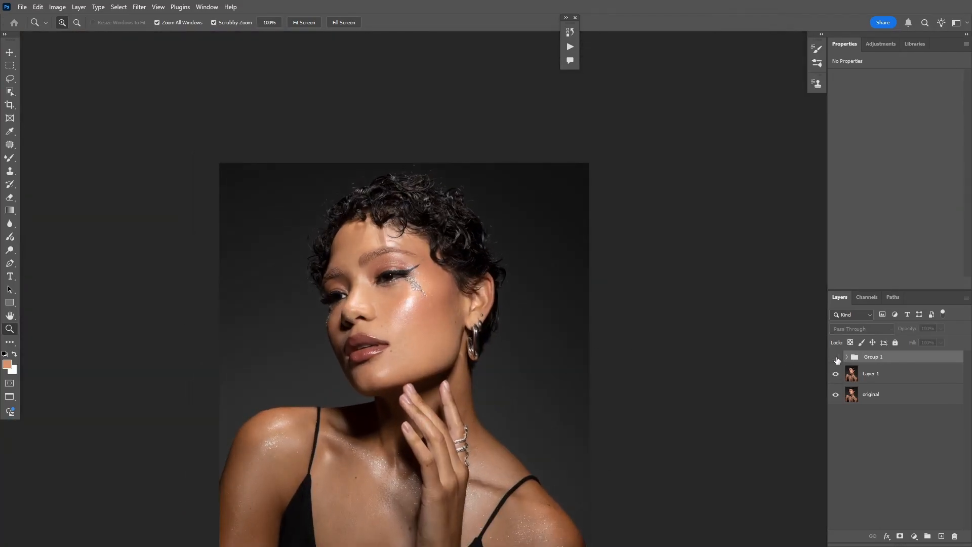
{"action": "left_click", "coordinate": [836, 358]}
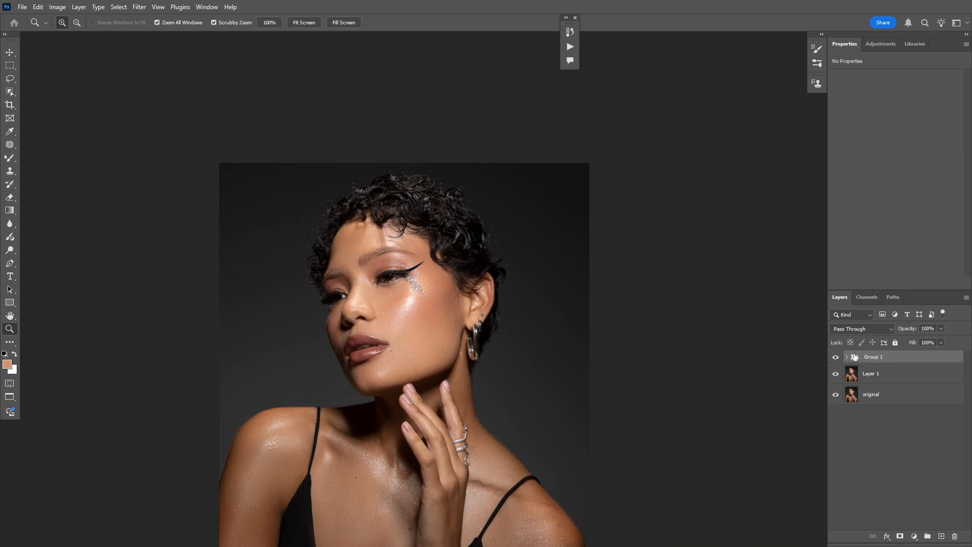
- In Group 1, lower the Color Fill 1 layer's opacity to 18% and change its fill color to near-black #171514
{"action": "left_click", "coordinate": [847, 357]}
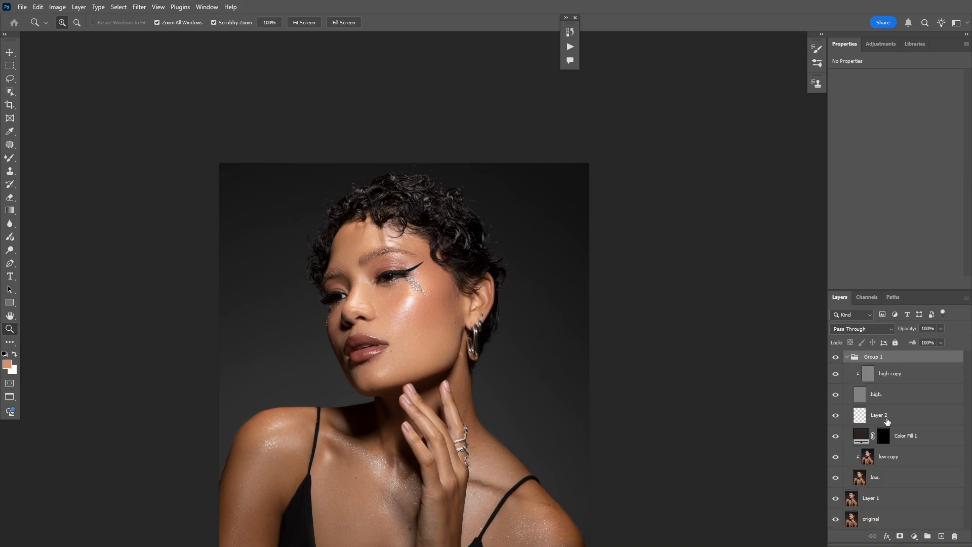
{"action": "left_click", "coordinate": [917, 436]}
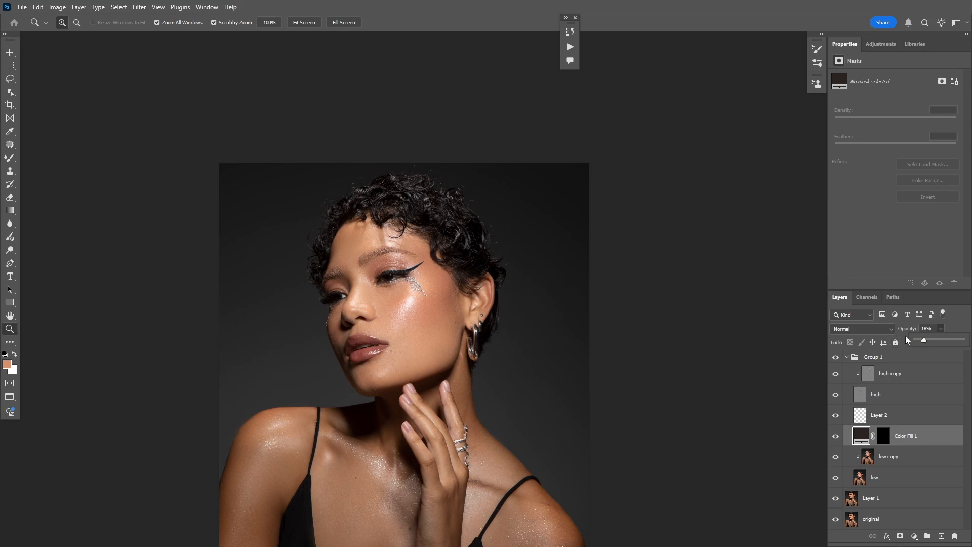
{"action": "double_click", "coordinate": [864, 433]}
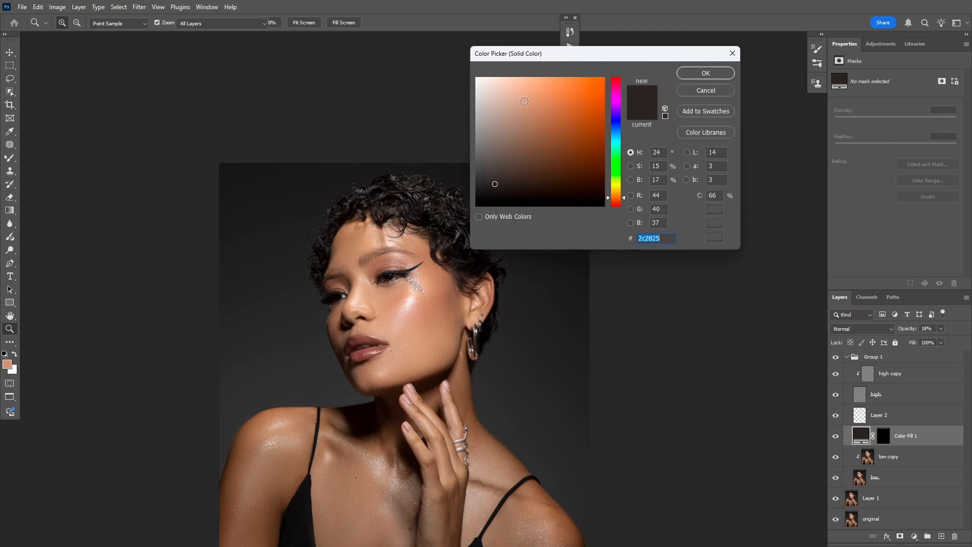
{"action": "left_click", "coordinate": [479, 130]}
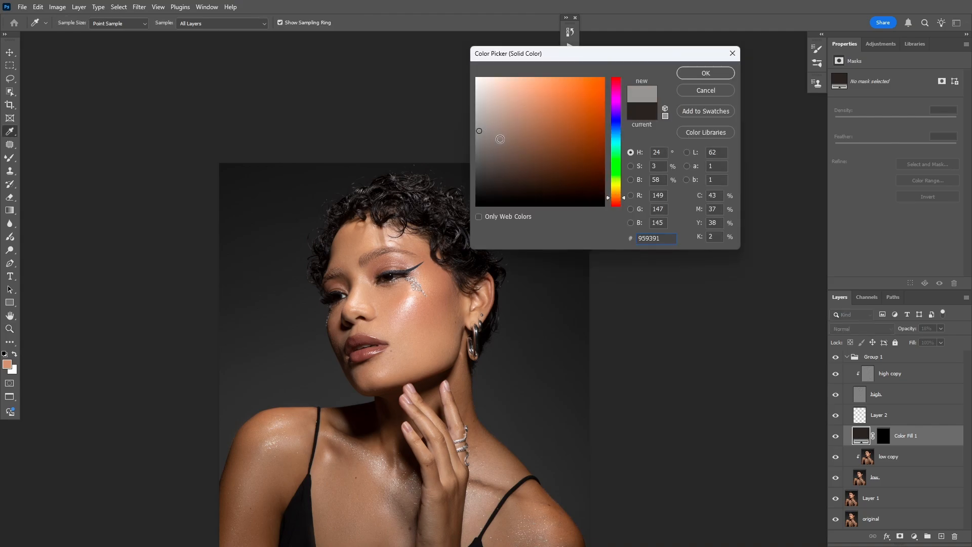
{"action": "left_click_drag", "start_coordinate": [480, 132], "coordinate": [477, 147]}
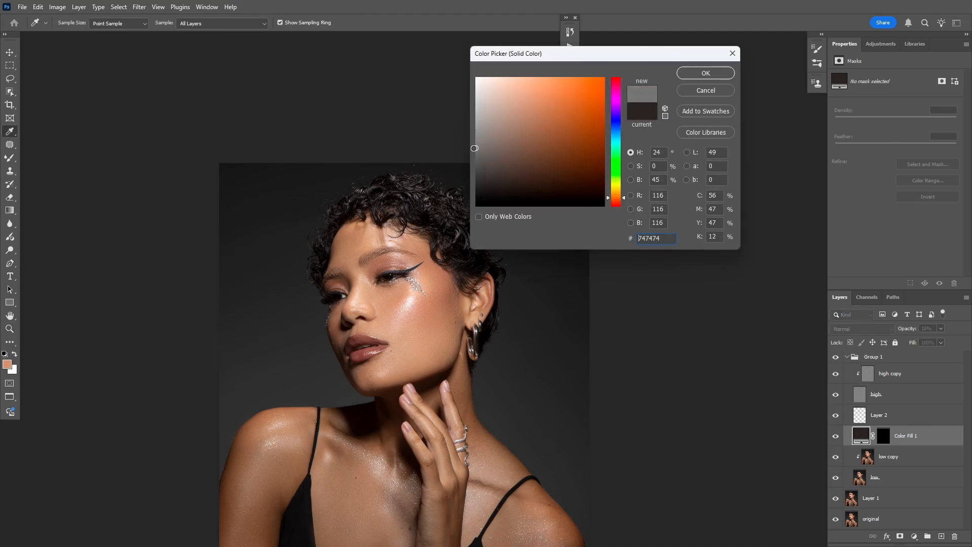
{"action": "left_click", "coordinate": [460, 242]}
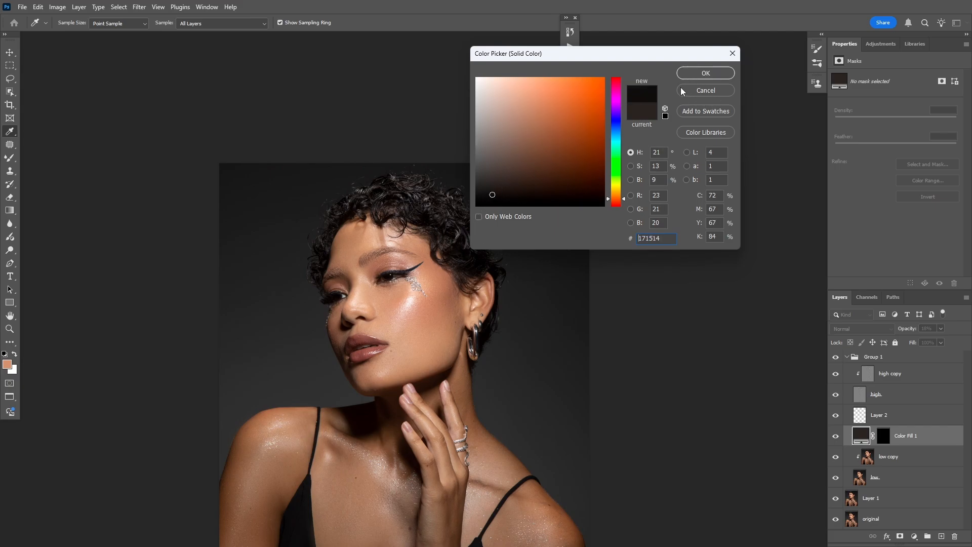
{"action": "left_click", "coordinate": [692, 78]}
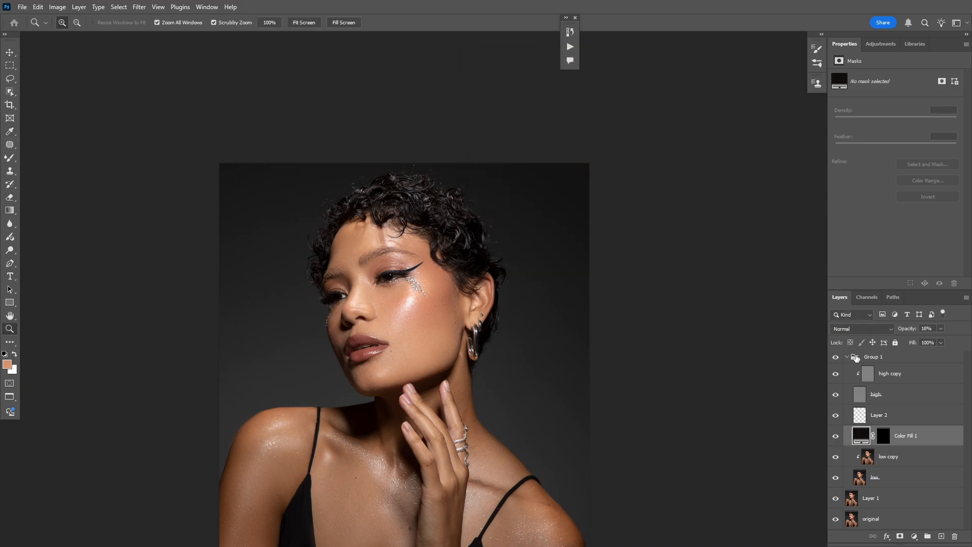
- Collapse Group 1 and stamp all visible layers into a new merged layer above it
{"action": "left_click", "coordinate": [849, 357]}
{"action": "left_click", "coordinate": [847, 357]}
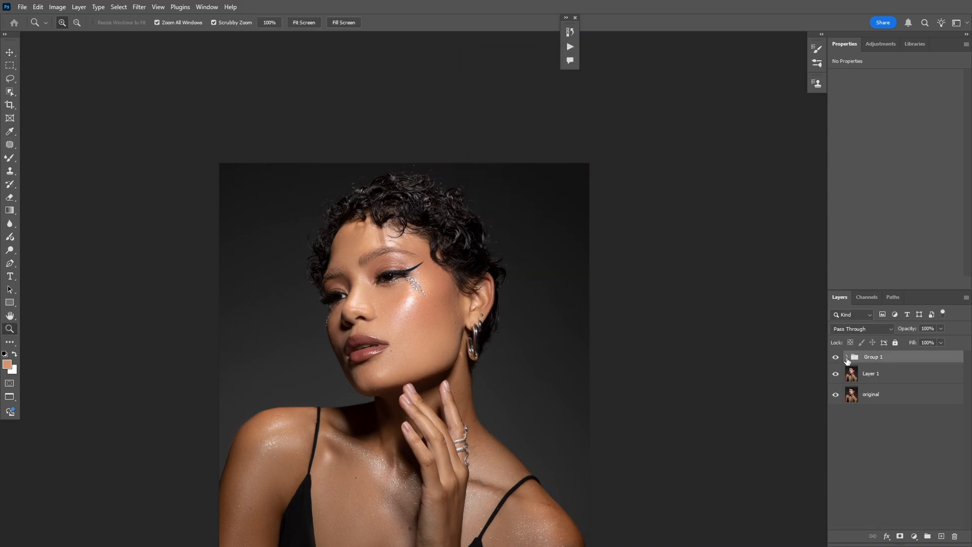
{"action": "mouse_move", "coordinate": [434, 324]}
{"action": "left_mouse_down"}
{"action": "mouse_move", "coordinate": [347, 343]}
{"action": "mouse_move", "coordinate": [434, 324]}
{"action": "left_mouse_up"}
{"action": "left_click_drag", "start_coordinate": [312, 267], "coordinate": [278, 268]}
{"action": "left_click_drag", "start_coordinate": [349, 319], "coordinate": [342, 278]}
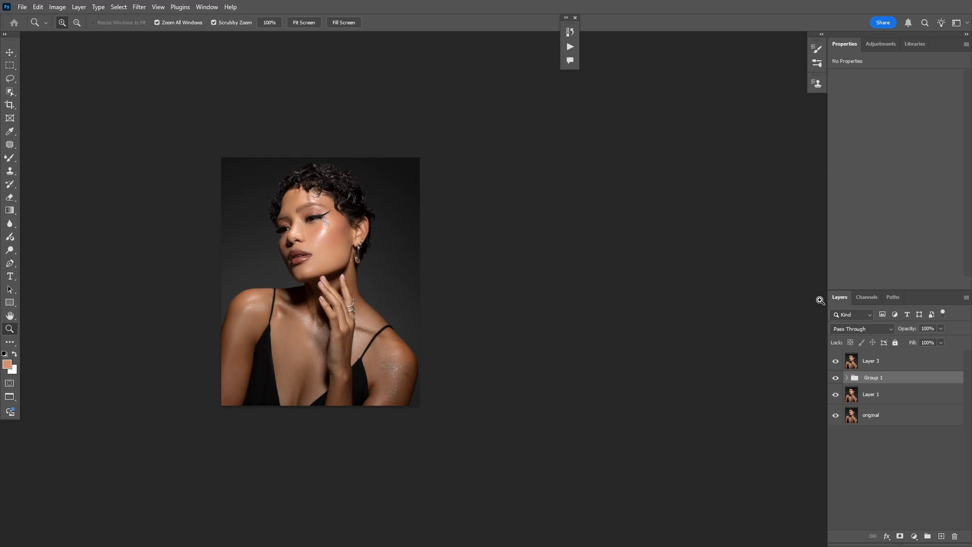
- Delete Group 1 and Layer 1, and make the merged Layer 3 above the original active
{"action": "key", "text": "Delete"}
{"action": "key", "text": "Delete"}
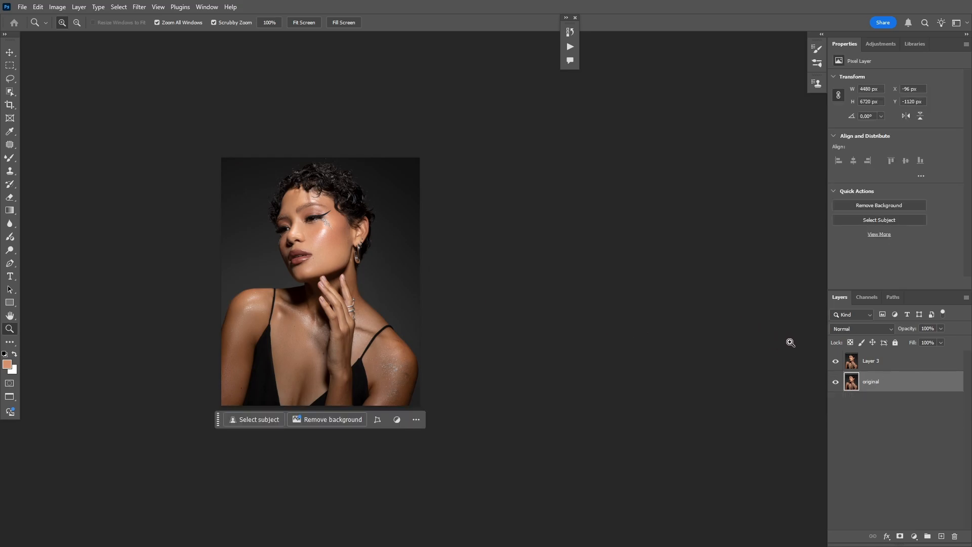
{"action": "left_click", "coordinate": [868, 360]}
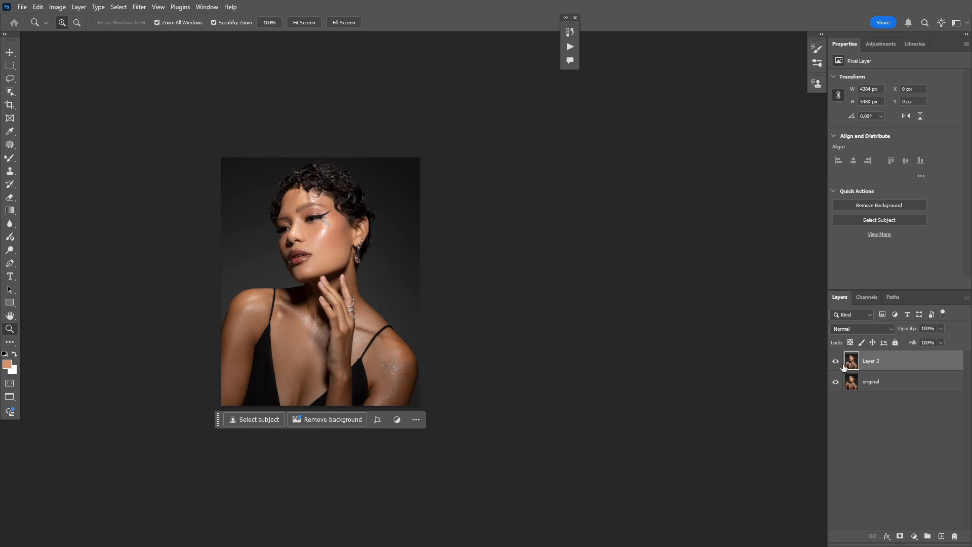
{"action": "key", "text": "ctrl+plus"}
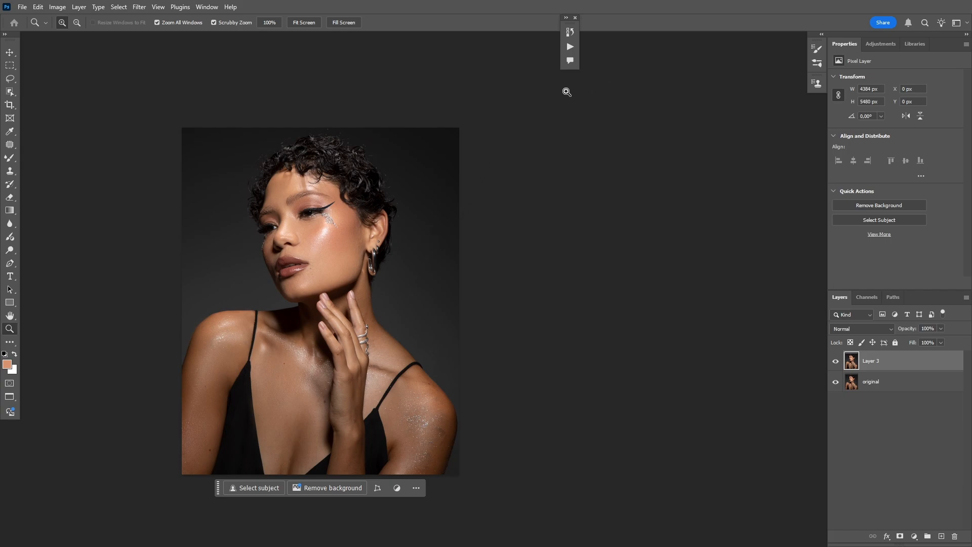
- Run the Micro D&B action, expand the MICRO D&B group and hide its Levels 1 and Invert 1 layers
{"action": "left_click", "coordinate": [570, 48]}
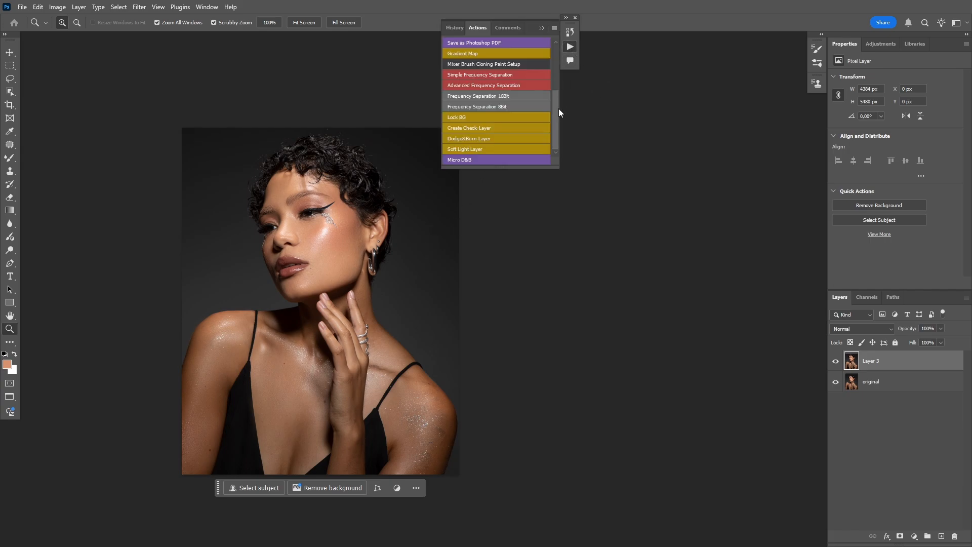
{"action": "left_click", "coordinate": [494, 159]}
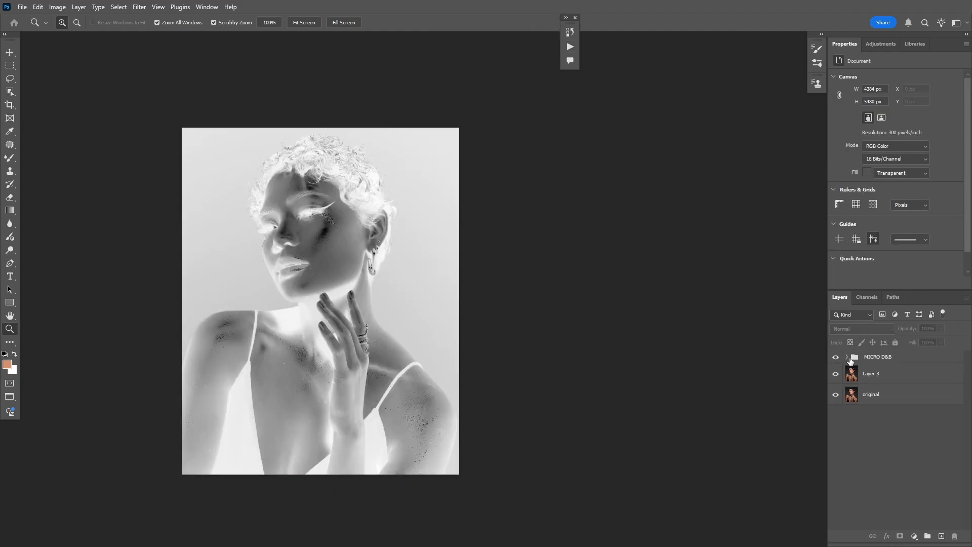
{"action": "left_click", "coordinate": [846, 357]}
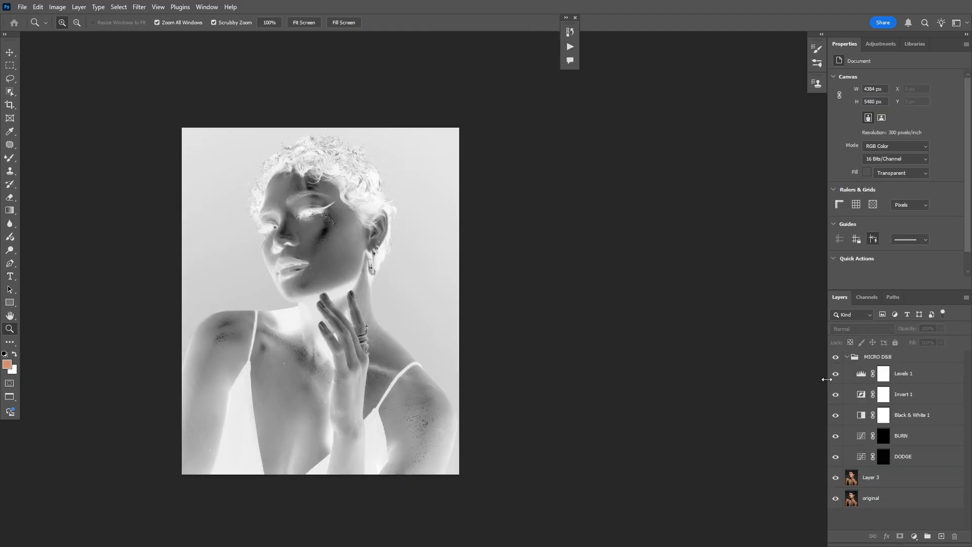
{"action": "left_click_drag", "start_coordinate": [836, 373], "coordinate": [837, 396]}
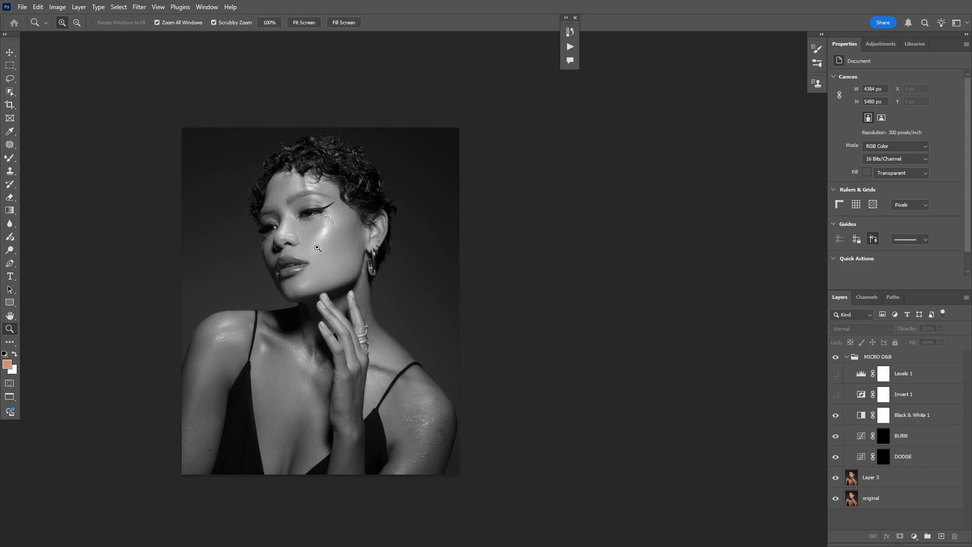
{"action": "mouse_move", "coordinate": [318, 248]}
{"action": "left_mouse_down"}
{"action": "mouse_move", "coordinate": [344, 244]}
{"action": "mouse_move", "coordinate": [324, 248]}
{"action": "left_mouse_up"}
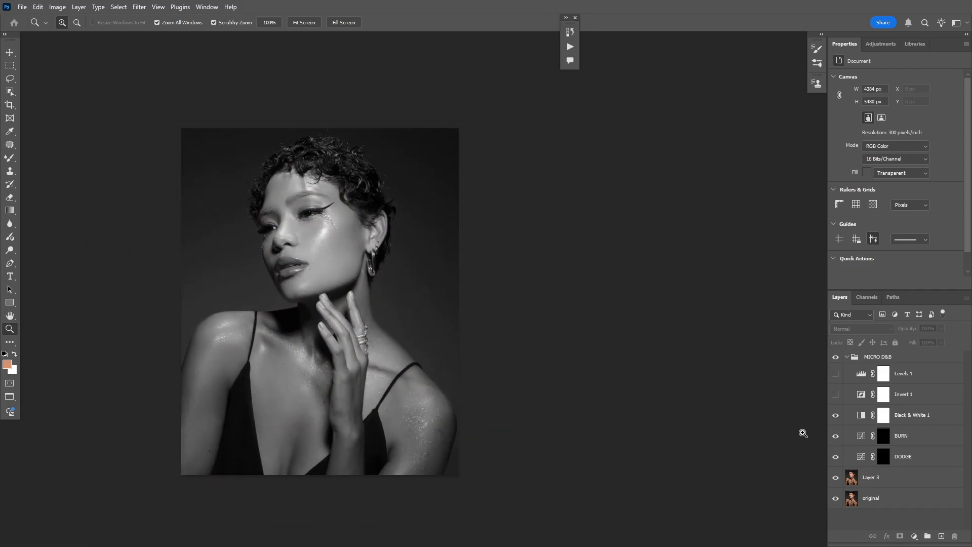
- Set the Reds of the Black & White 1 adjustment layer to -142
{"action": "left_click", "coordinate": [895, 419]}
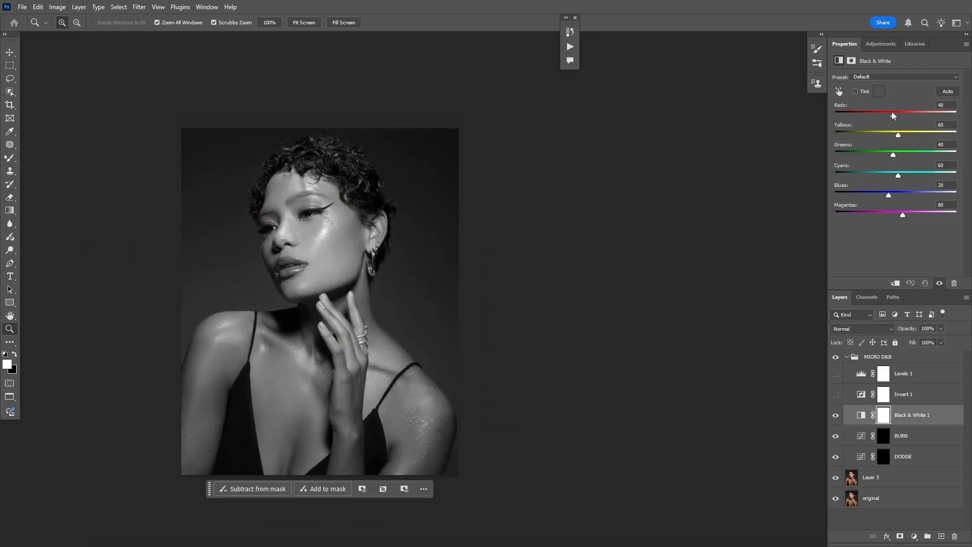
{"action": "left_click_drag", "start_coordinate": [892, 112], "coordinate": [859, 113]}
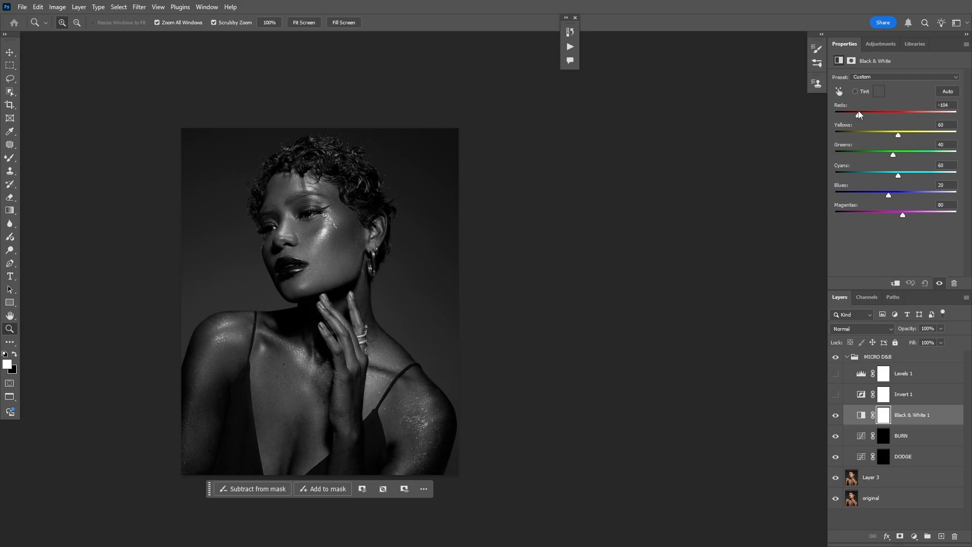
{"action": "left_click", "coordinate": [359, 257]}
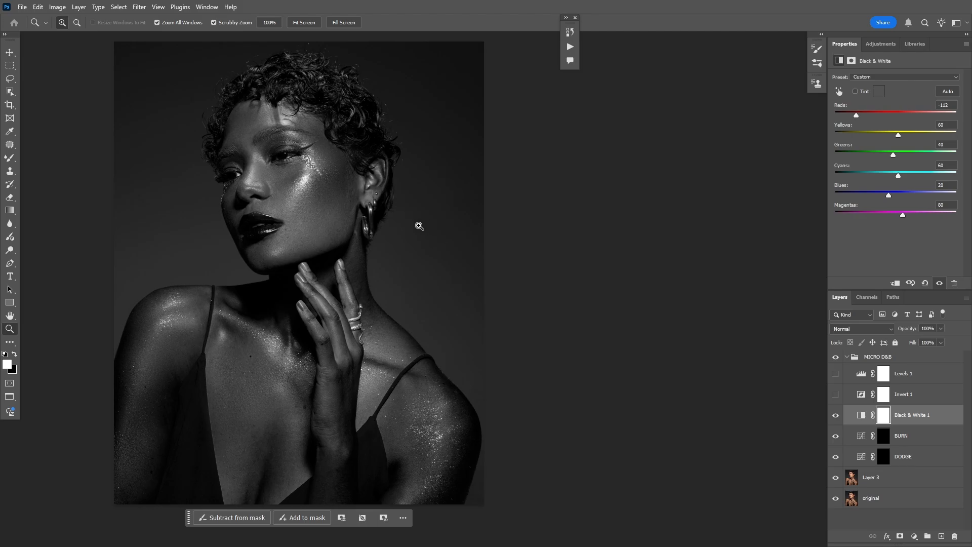
{"action": "mouse_move", "coordinate": [858, 114]}
{"action": "left_mouse_down"}
{"action": "mouse_move", "coordinate": [898, 112]}
{"action": "mouse_move", "coordinate": [849, 111]}
{"action": "left_mouse_up"}
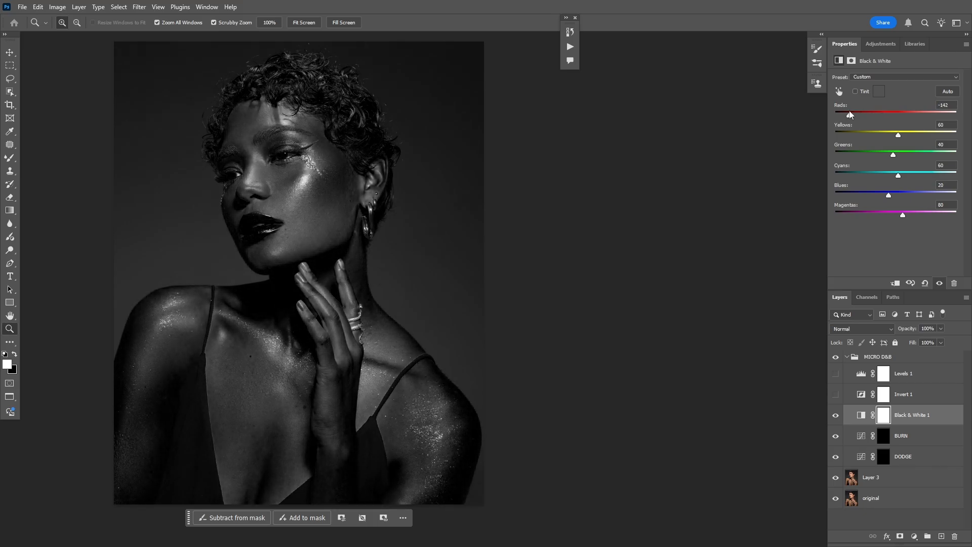
{"action": "left_click", "coordinate": [318, 181]}
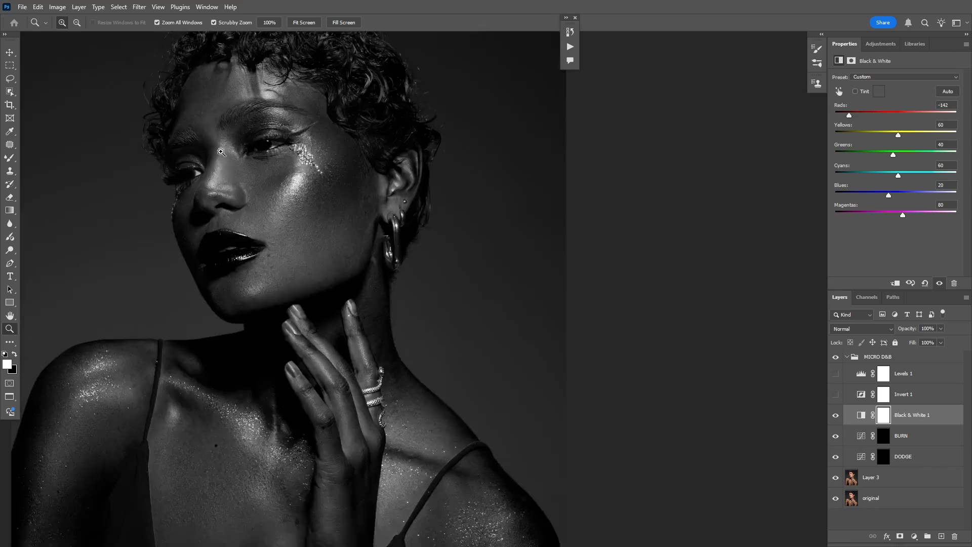
- Ready the Brush with 1% flow and white paint, and make the DODGE layer's mask active
{"action": "left_click", "coordinate": [10, 170]}
{"action": "left_click", "coordinate": [10, 157]}
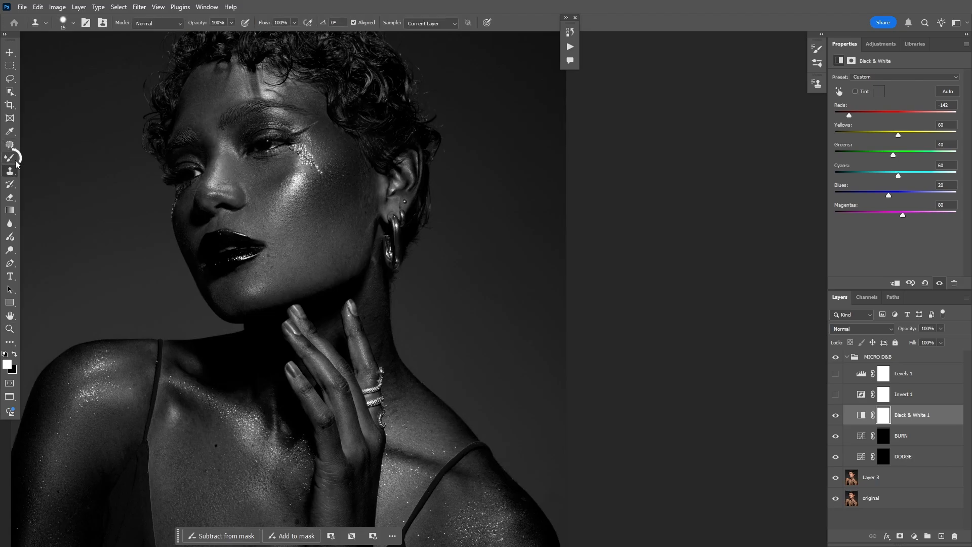
{"action": "left_click", "coordinate": [41, 159]}
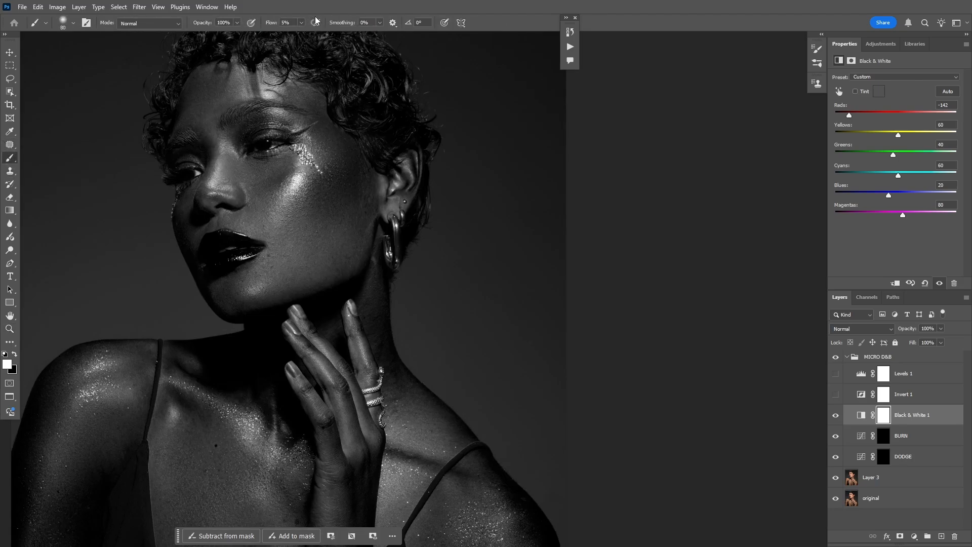
{"action": "key", "text": "alt+bracketleft"}
{"action": "key", "text": "alt+bracketleft"}
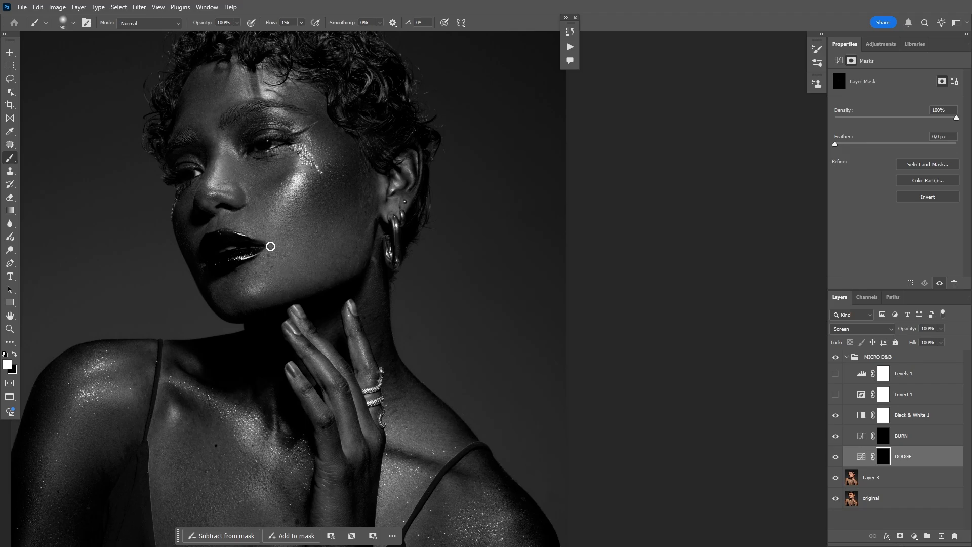
{"action": "scroll", "coordinate": [328, 357], "scroll_direction": "down", "scroll_amount": 3}
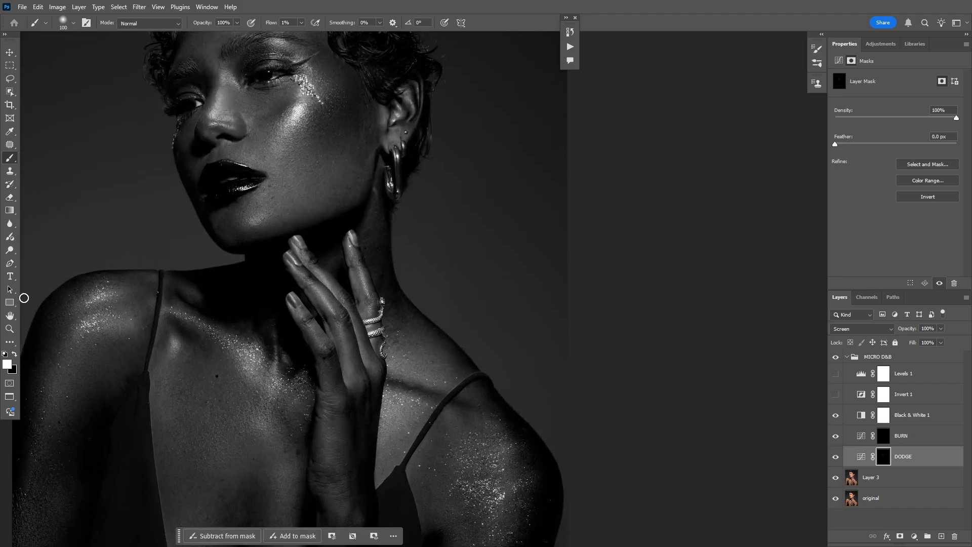
- Examine the skin of the hand, chest and face up close, toggling Layer 3's visibility to compare it with the original
{"action": "left_click", "coordinate": [9, 328]}
{"action": "left_click_drag", "start_coordinate": [305, 311], "coordinate": [265, 351]}
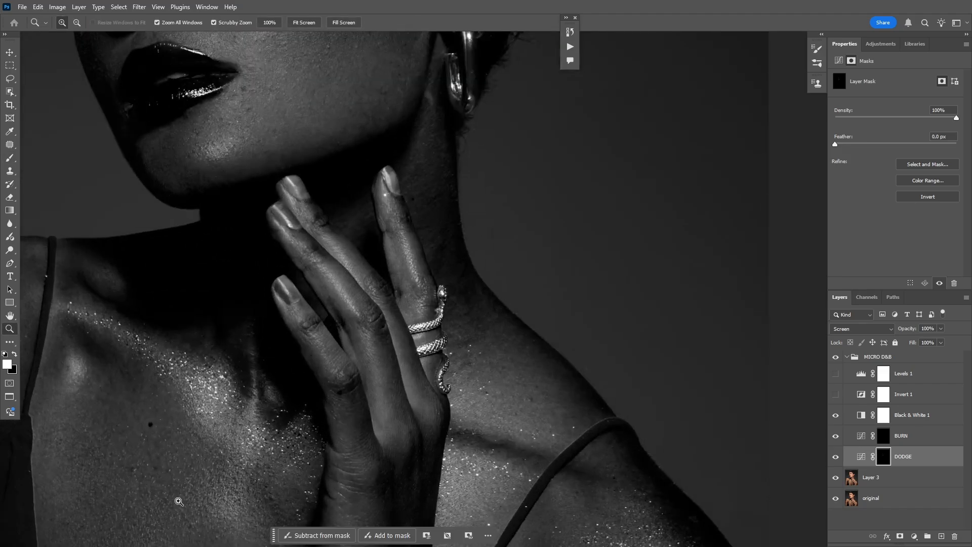
{"action": "left_click_drag", "start_coordinate": [222, 501], "coordinate": [273, 395]}
{"action": "scroll", "coordinate": [319, 206], "scroll_direction": "up", "scroll_amount": 10}
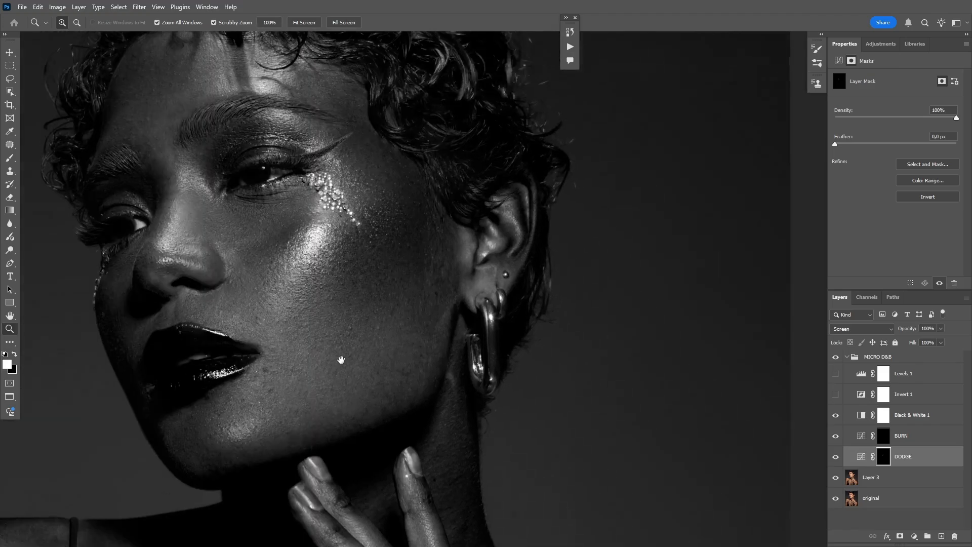
{"action": "left_click_drag", "start_coordinate": [294, 313], "coordinate": [327, 281]}
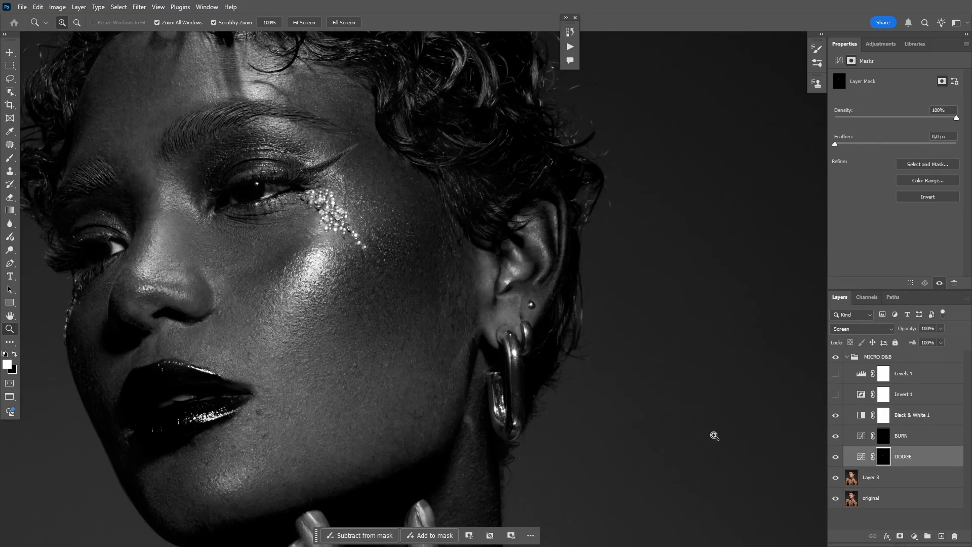
{"action": "left_click", "coordinate": [836, 478]}
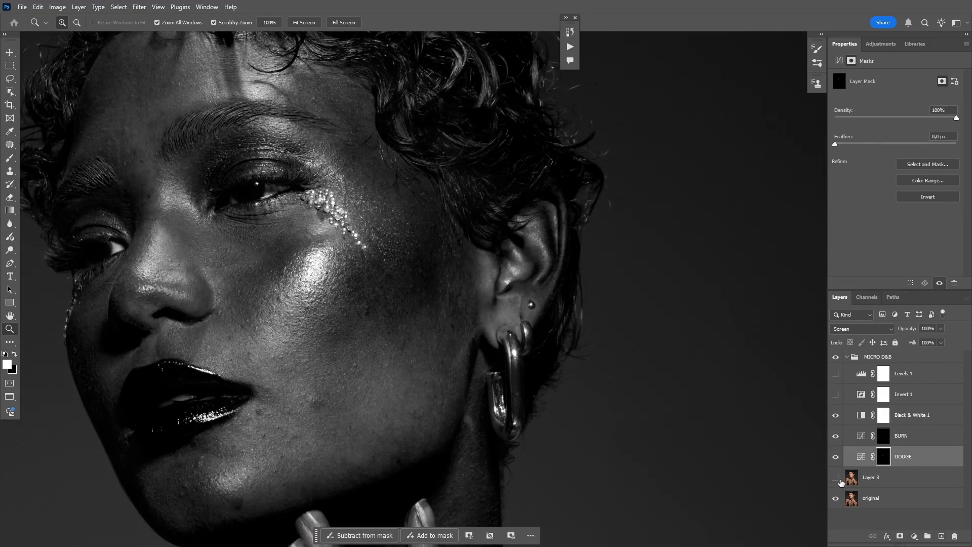
{"action": "left_click", "coordinate": [836, 477]}
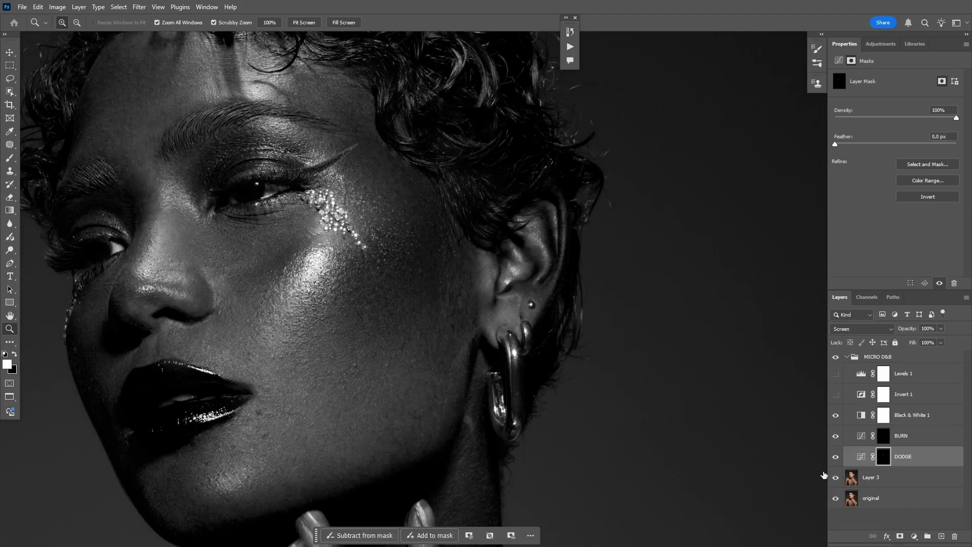
- Dodge uneven dark patches on the face with light strokes on the DODGE mask and check the whole portrait
{"action": "left_click_drag", "start_coordinate": [354, 280], "coordinate": [283, 282]}
{"action": "left_click_drag", "start_coordinate": [342, 277], "coordinate": [278, 286]}
{"action": "left_click_drag", "start_coordinate": [367, 343], "coordinate": [339, 293]}
{"action": "left_click_drag", "start_coordinate": [339, 248], "coordinate": [345, 248]}
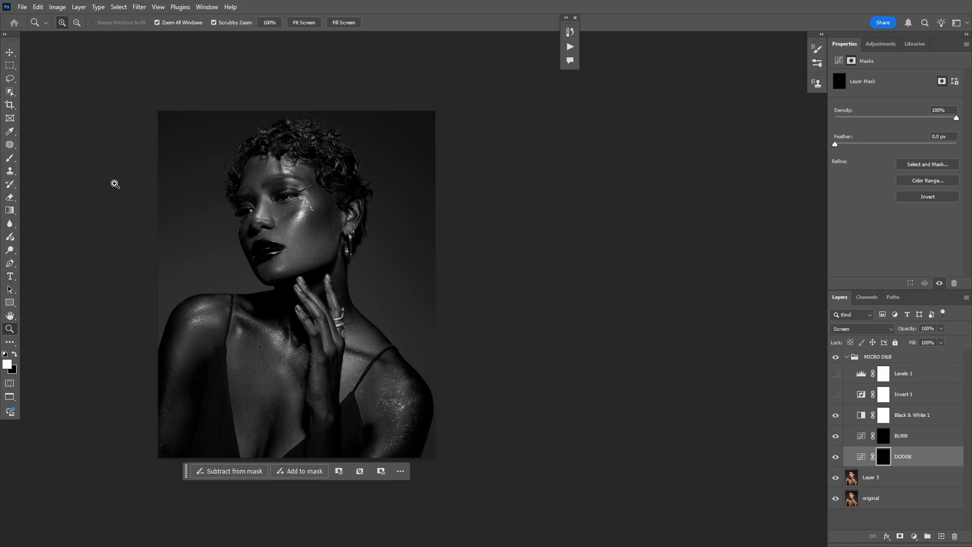
- Even out the skin tones with the 1% flow Brush on the BURN and DODGE masks, varying the brush size from 125 to 175 px
{"action": "left_click", "coordinate": [10, 158]}
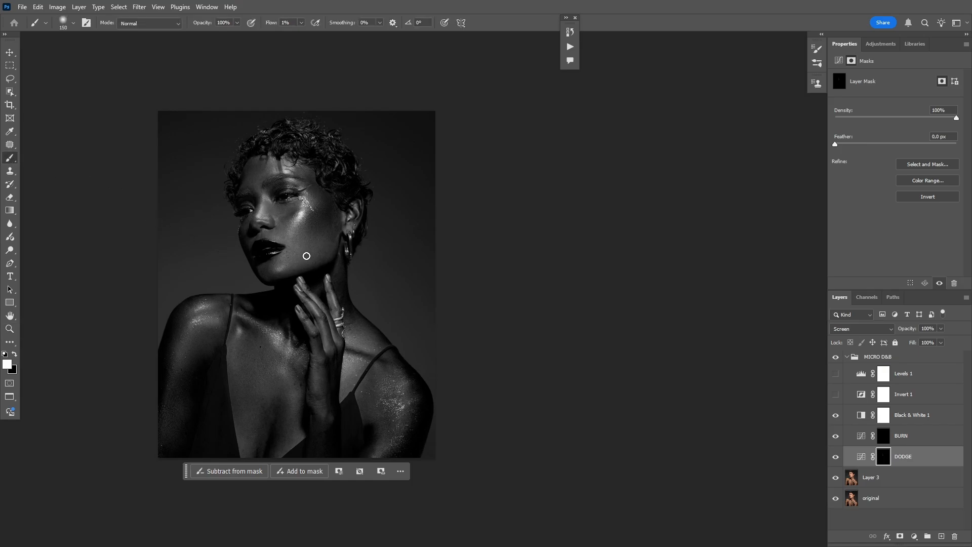
{"action": "key", "text": "bracketright"}
{"action": "key", "text": "bracketleft"}
{"action": "key", "text": "bracketleft"}
{"action": "left_click", "coordinate": [865, 442]}
{"action": "key", "text": "bracketright"}
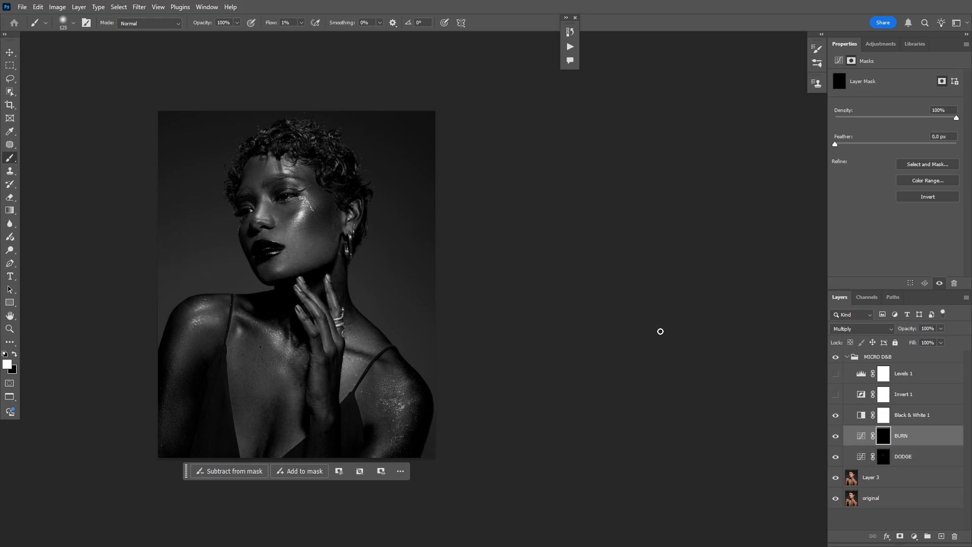
{"action": "left_click", "coordinate": [886, 458]}
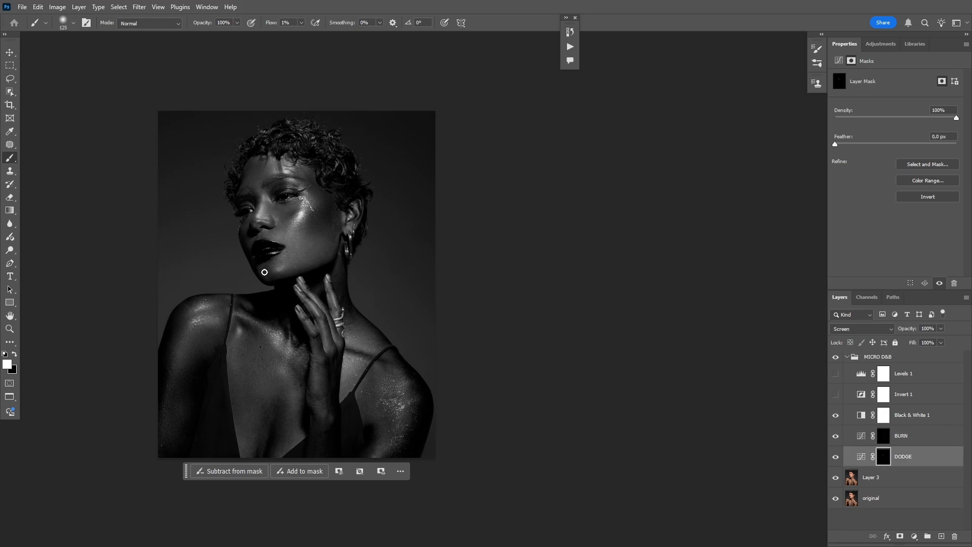
{"action": "key", "text": "bracketright"}
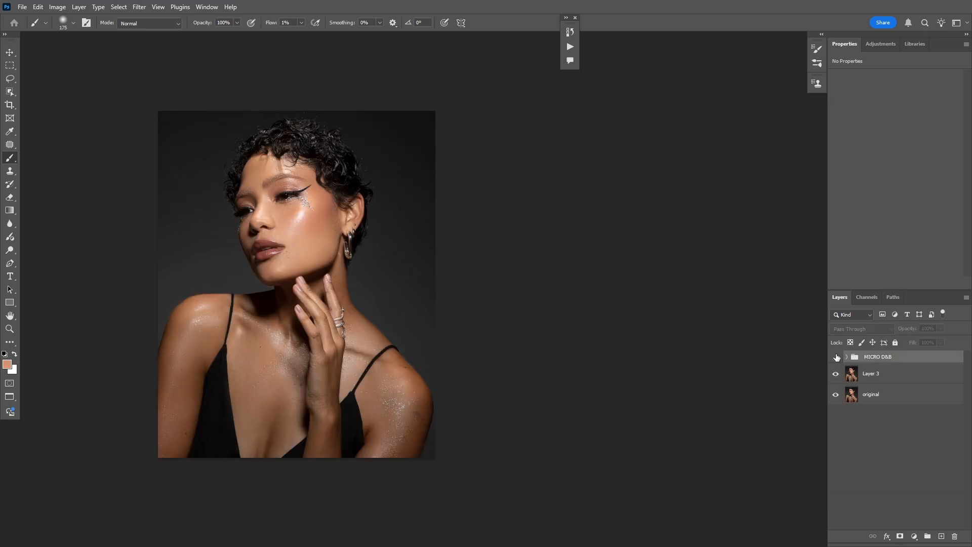
- Toggle the collapsed MICRO D&B group's visibility to compare the portrait before and after the dodge and burn
{"action": "left_click", "coordinate": [836, 357]}
{"action": "left_click", "coordinate": [836, 356]}
{"action": "left_click", "coordinate": [835, 357]}
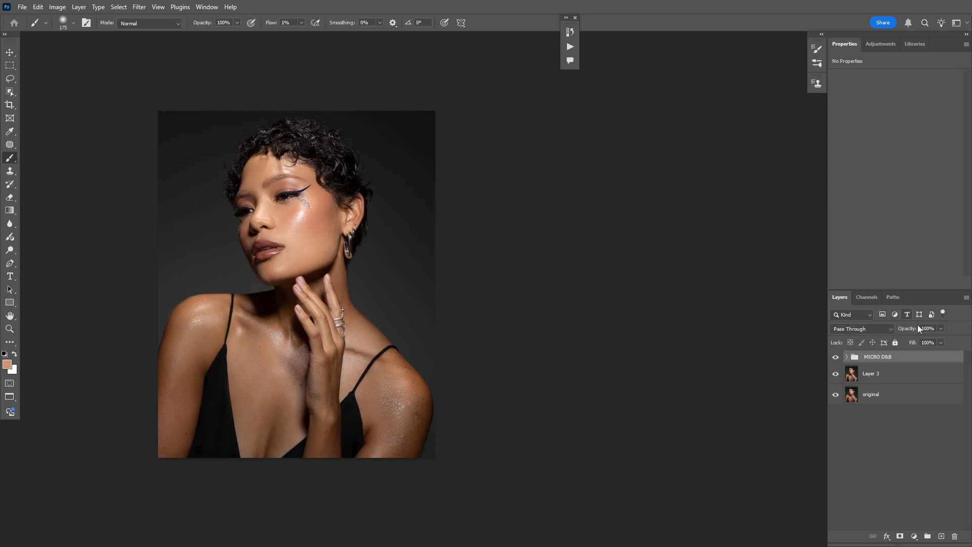
{"action": "left_click", "coordinate": [941, 328]}
{"action": "left_click", "coordinate": [909, 493]}
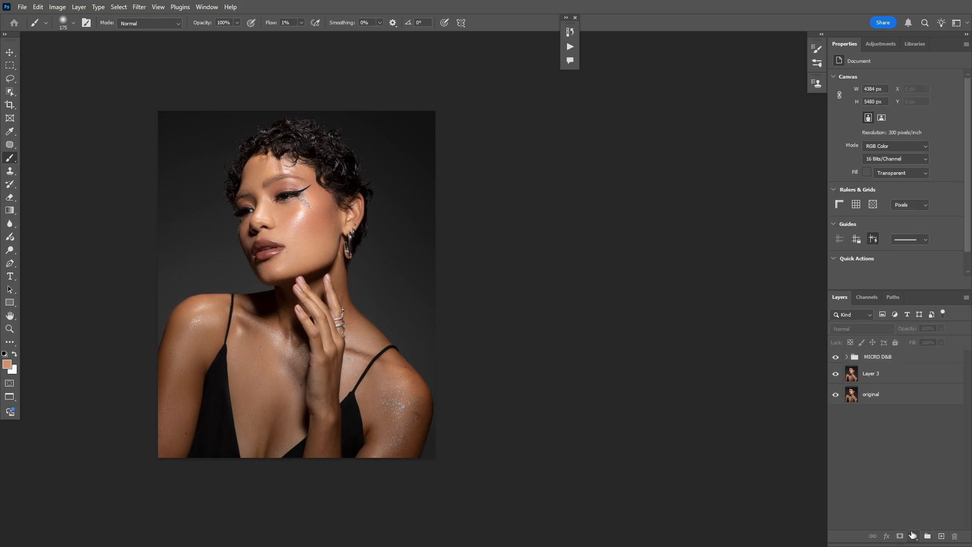
- Add a Curves adjustment layer above the MICRO D&B group and set its blend mode to Screen
{"action": "left_click", "coordinate": [916, 537]}
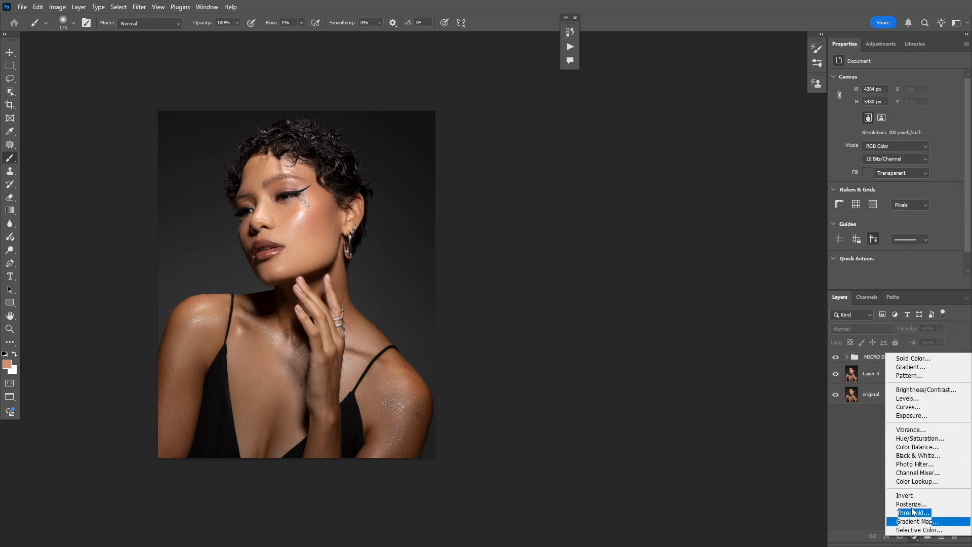
{"action": "left_click", "coordinate": [919, 406]}
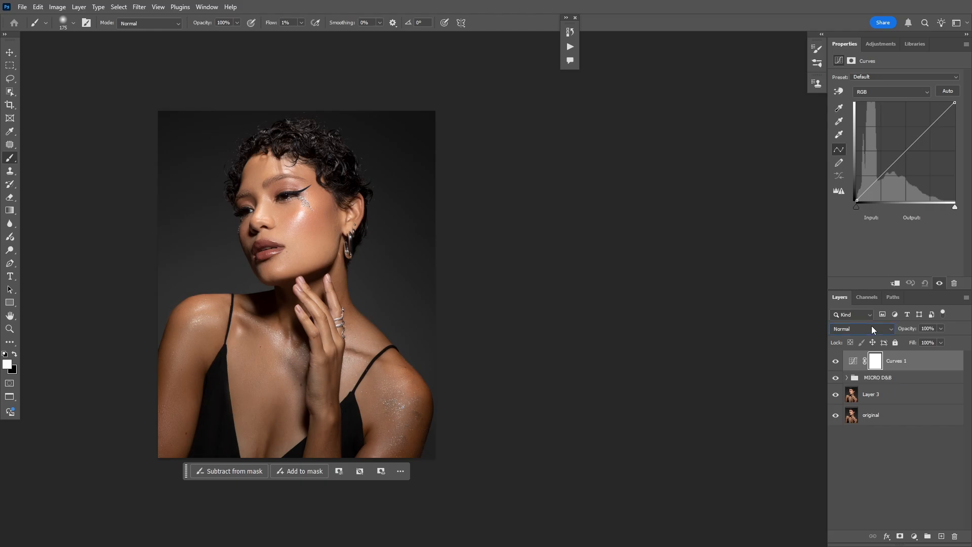
{"action": "left_click", "coordinate": [871, 328]}
{"action": "left_click", "coordinate": [844, 356]}
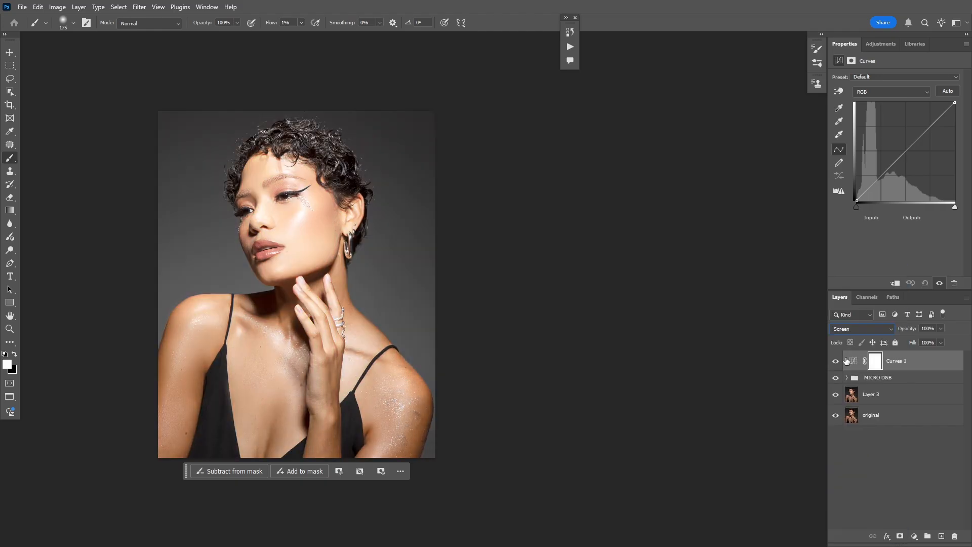
- Limit Curves 1 to the highlights by splitting Blend If's underlying-layer black point to 133 / 255, and lower the layer's opacity to 52%
{"action": "right_click", "coordinate": [928, 364]}
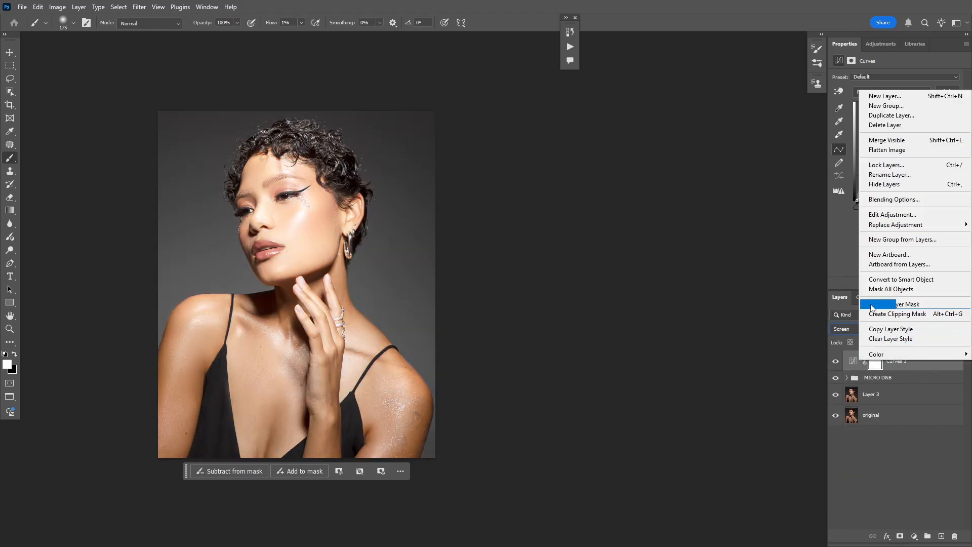
{"action": "left_click", "coordinate": [897, 203]}
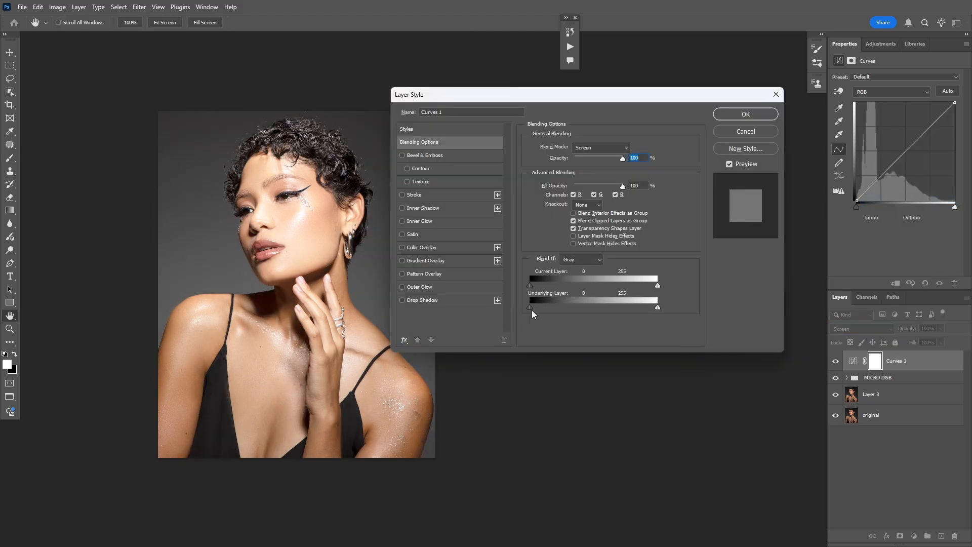
{"action": "key", "text": "alt"}
{"action": "left_click_drag", "start_coordinate": [531, 308], "coordinate": [661, 299]}
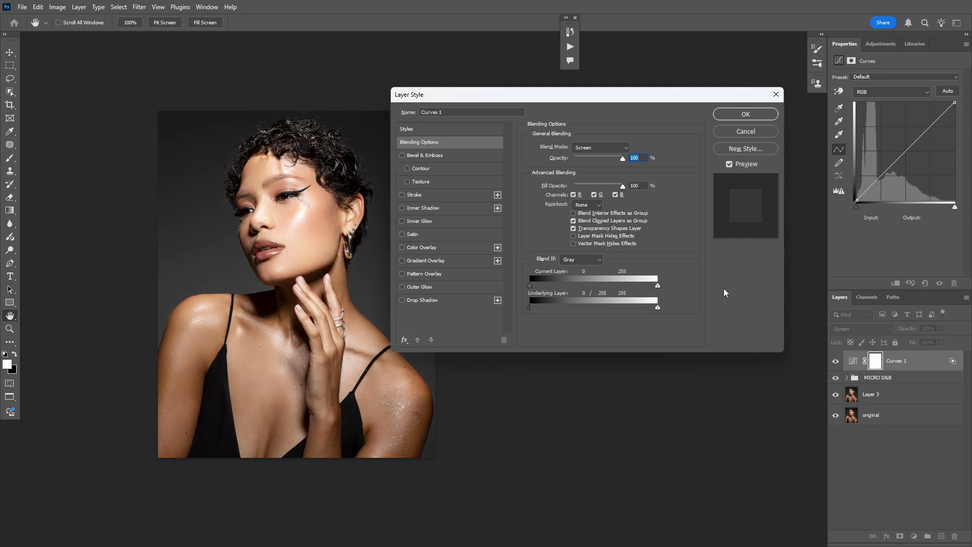
{"action": "left_click_drag", "start_coordinate": [531, 307], "coordinate": [597, 294]}
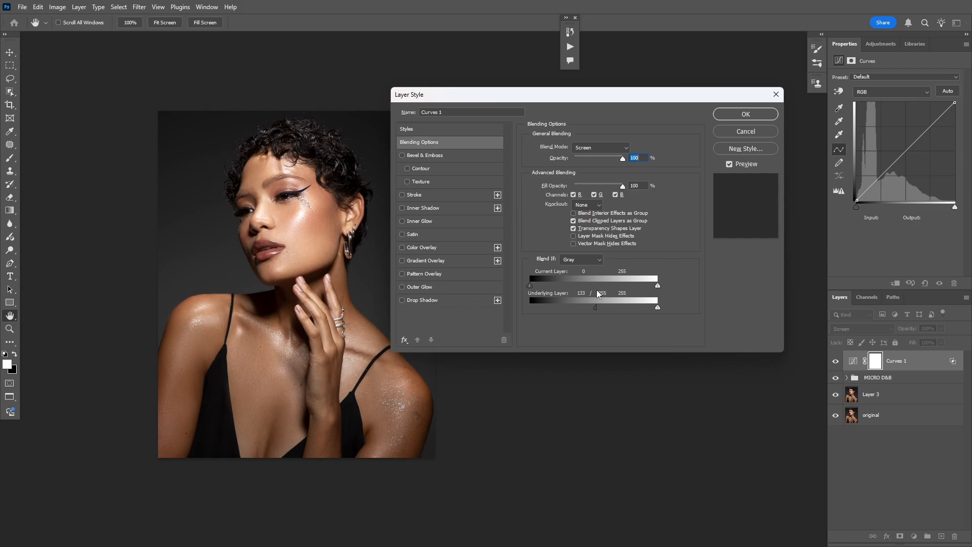
{"action": "left_click", "coordinate": [734, 115]}
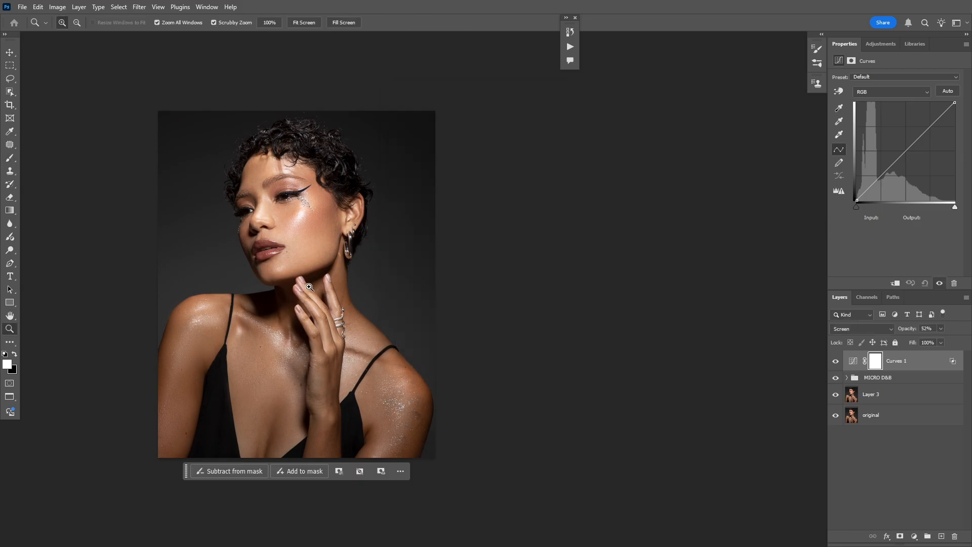
{"action": "left_click_drag", "start_coordinate": [306, 286], "coordinate": [369, 239]}
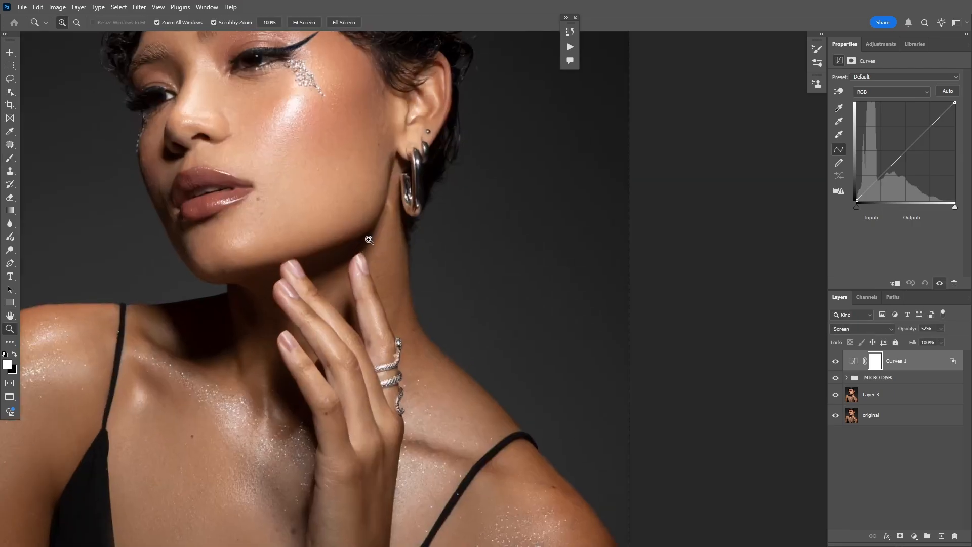
- Hide the Curves 1 layer and stamp all visible layers into a new layer above the MICRO D&B group
{"action": "left_click", "coordinate": [369, 239]}
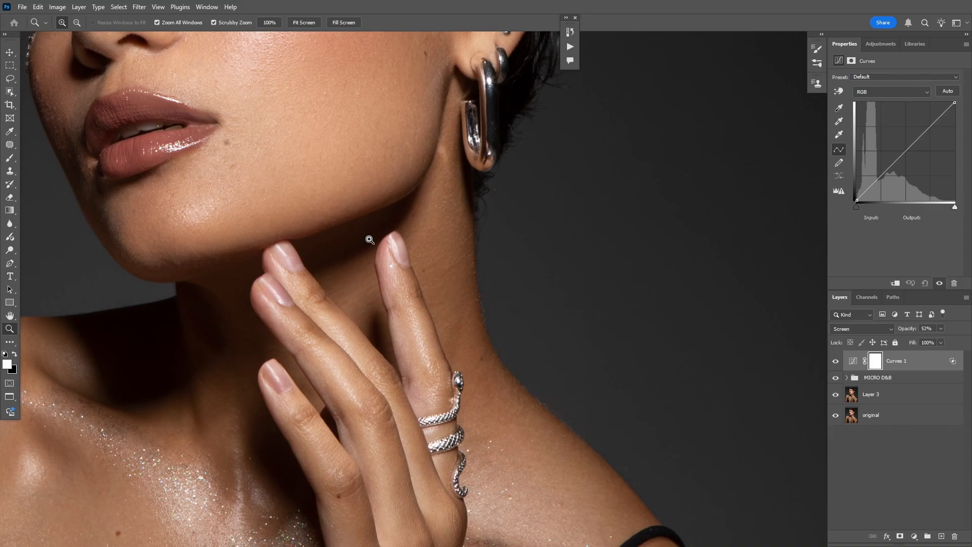
{"action": "mouse_move", "coordinate": [327, 256]}
{"action": "left_mouse_down"}
{"action": "mouse_move", "coordinate": [287, 260]}
{"action": "mouse_move", "coordinate": [325, 245]}
{"action": "left_mouse_up"}
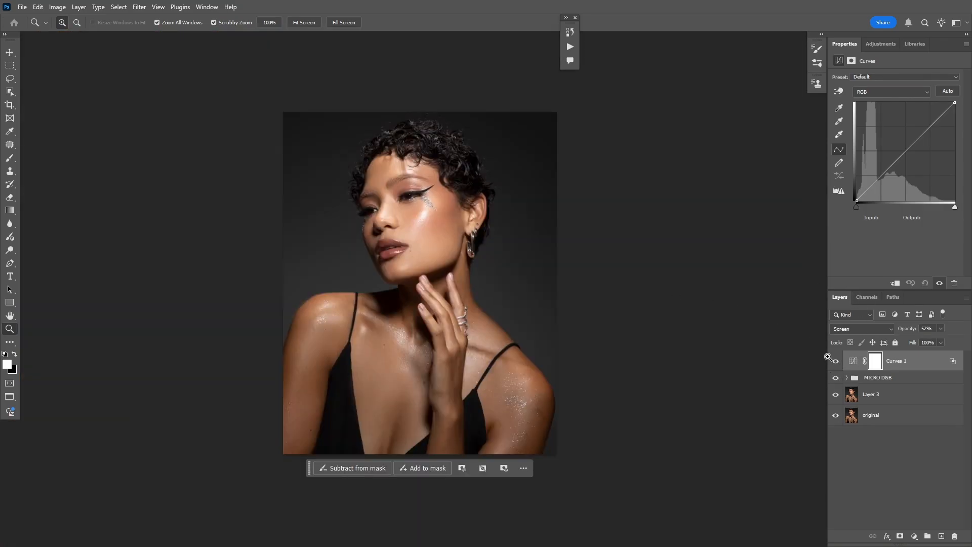
{"action": "key", "text": "ctrl+0"}
{"action": "left_click", "coordinate": [835, 360]}
{"action": "left_click", "coordinate": [876, 384]}
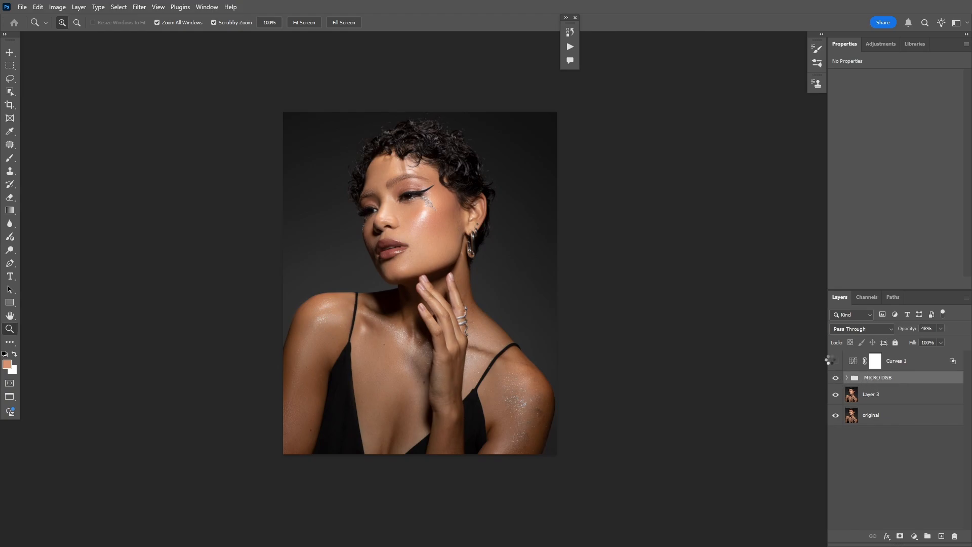
{"action": "key", "text": "ctrl+alt+shift+e"}
- Delete the MICRO D&B group and Layer 3 beneath the stamped layer
{"action": "left_click", "coordinate": [875, 405]}
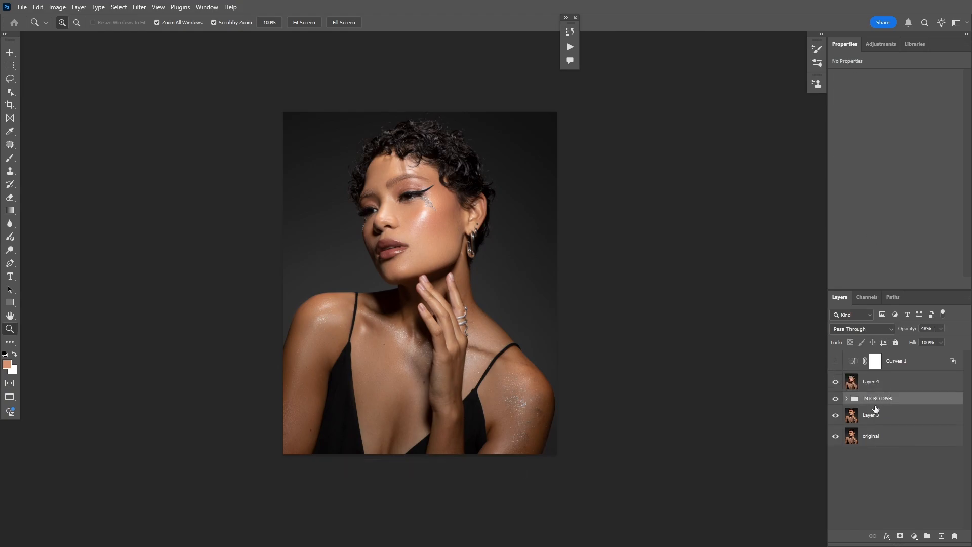
{"action": "key", "text": "Delete"}
{"action": "key", "text": "Delete"}
- Run a recorded Frequency Separation action on Layer 4
{"action": "left_click", "coordinate": [869, 386]}
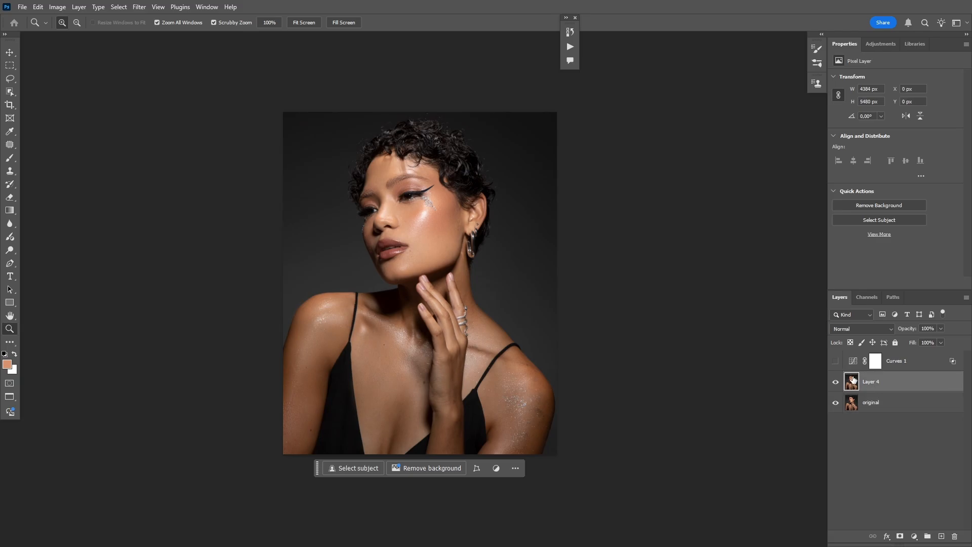
{"action": "left_click_drag", "start_coordinate": [431, 205], "coordinate": [444, 183]}
{"action": "left_click", "coordinate": [571, 47]}
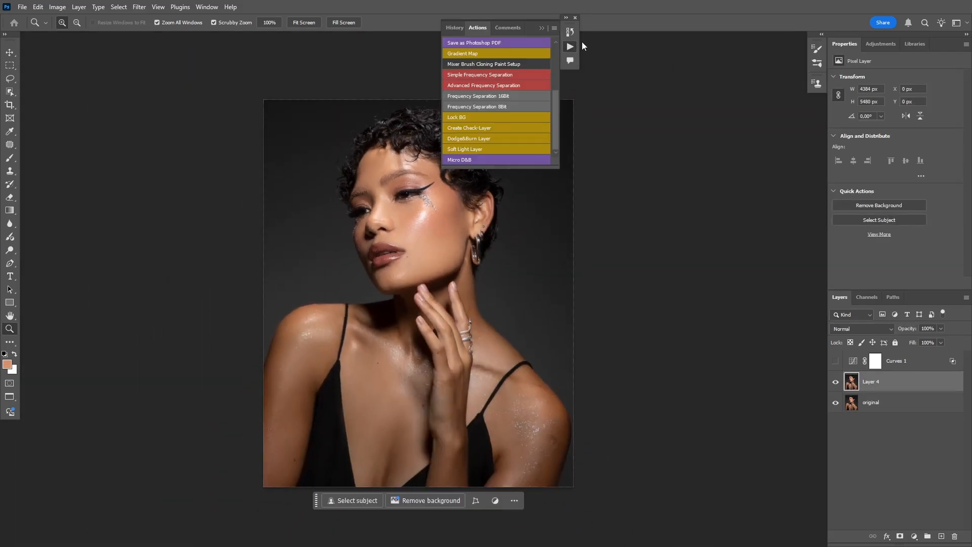
{"action": "left_click", "coordinate": [571, 47]}
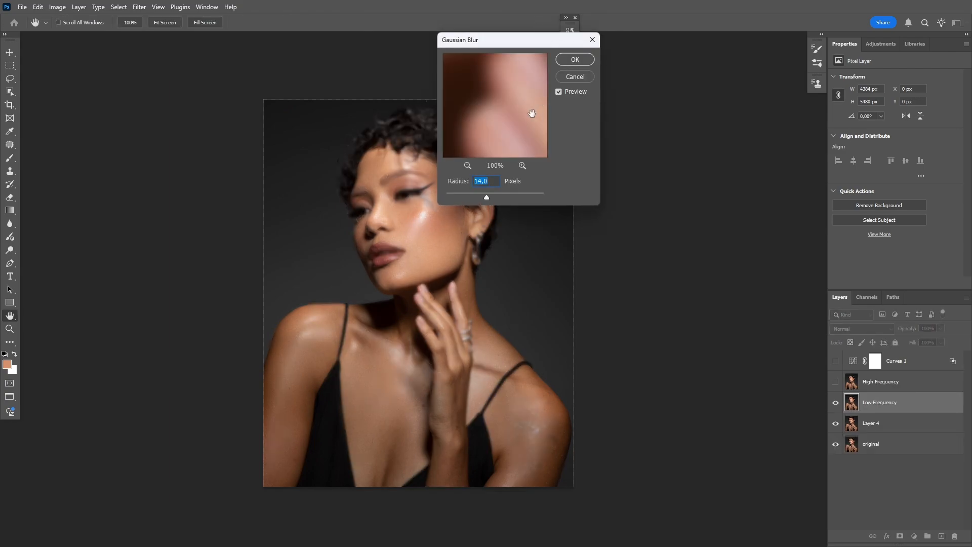
- Lower the Low Frequency layer's Gaussian Blur radius to about 3 pixels, checking the fingernails in the preview, and finish the frequency separation
{"action": "left_click", "coordinate": [423, 294]}
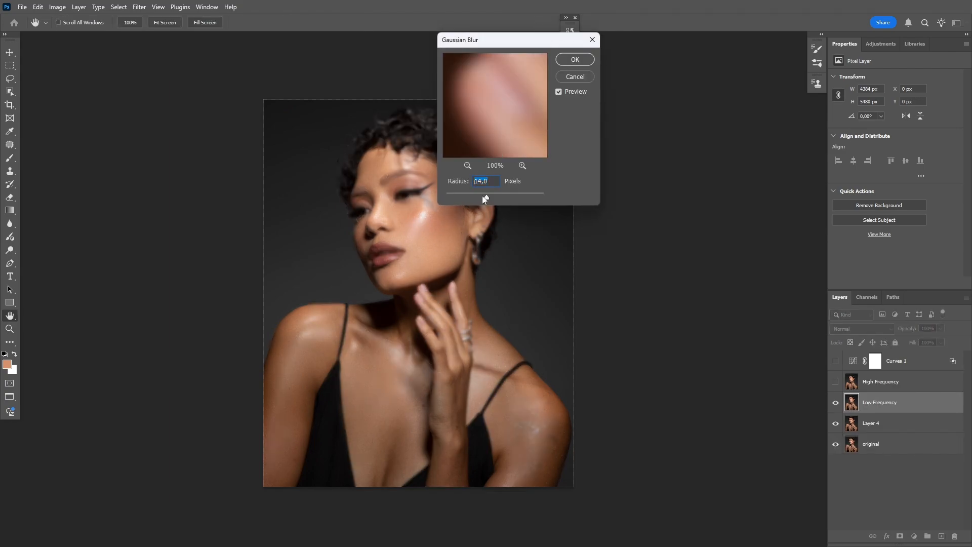
{"action": "left_click_drag", "start_coordinate": [484, 197], "coordinate": [461, 199]}
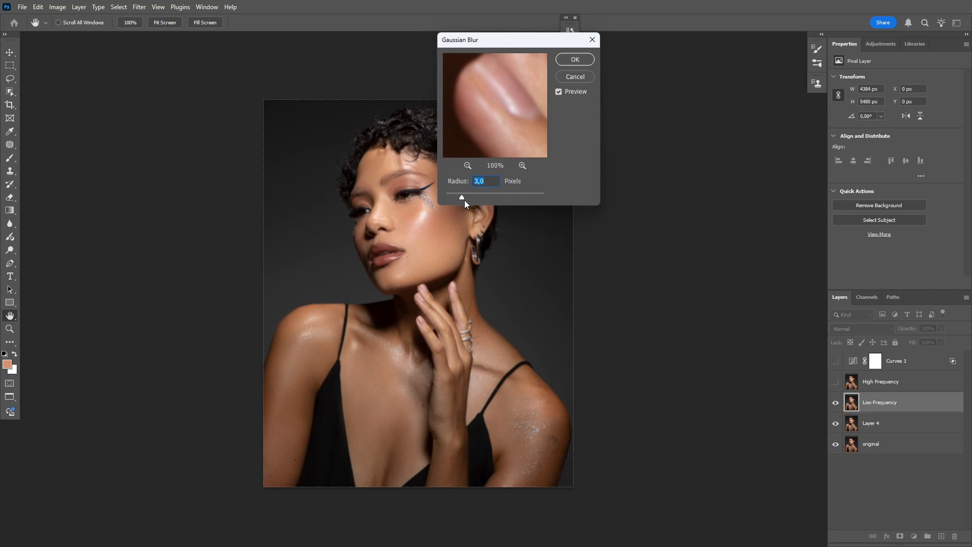
{"action": "left_click_drag", "start_coordinate": [515, 105], "coordinate": [499, 122]}
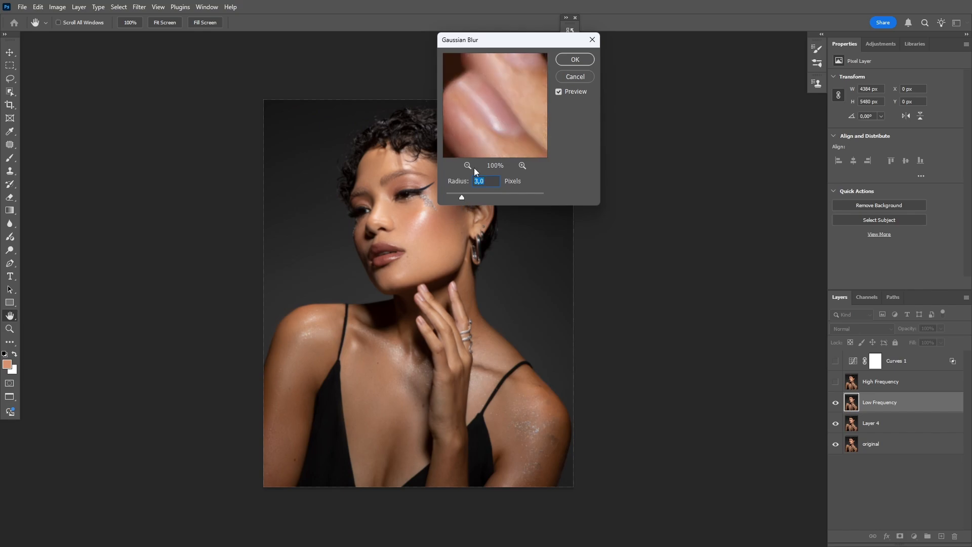
{"action": "key", "text": "Down"}
{"action": "key", "text": "Down"}
{"action": "key", "text": "Down"}
{"action": "key", "text": "Down"}
{"action": "key", "text": "Down"}
{"action": "key", "text": "Return"}
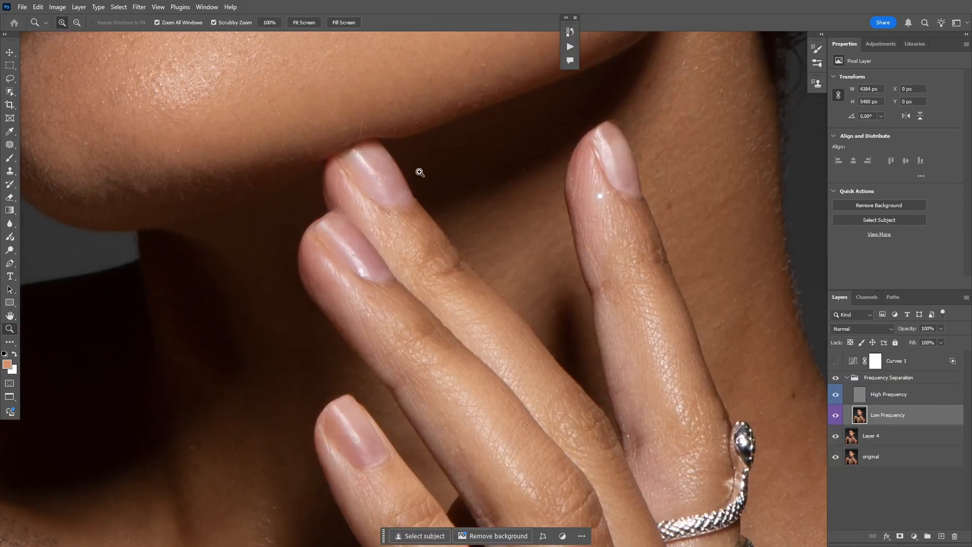
- Smooth the fingernail tones on the Low Frequency layer with the Mixer Brush, temporarily hiding the High Frequency layer
{"action": "left_click", "coordinate": [10, 158]}
{"action": "key", "text": "ctrl+comma"}
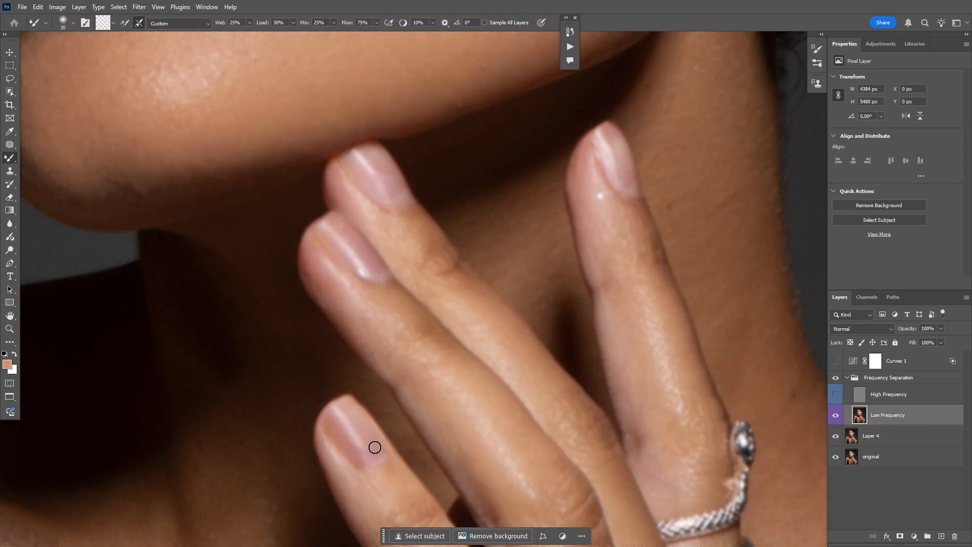
{"action": "key", "text": "bracketright"}
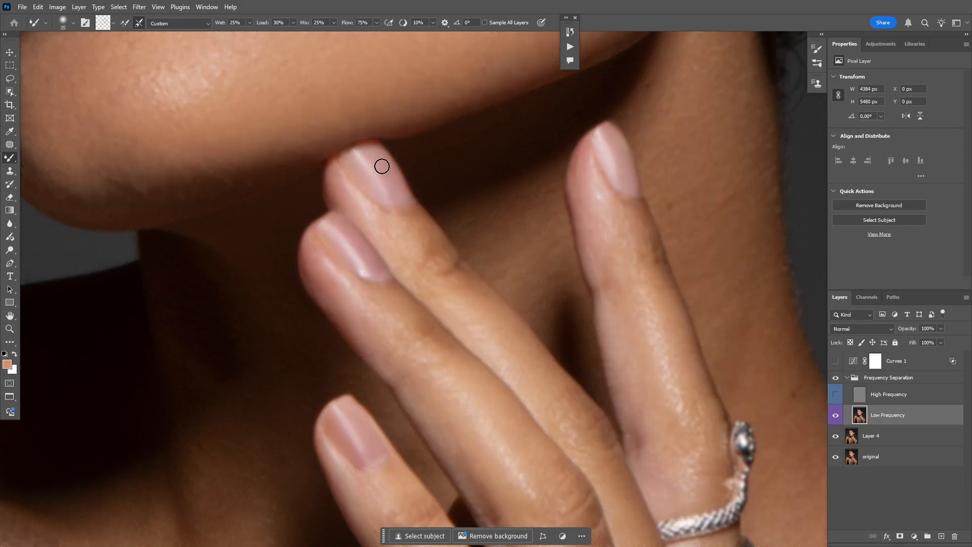
{"action": "left_click", "coordinate": [835, 394]}
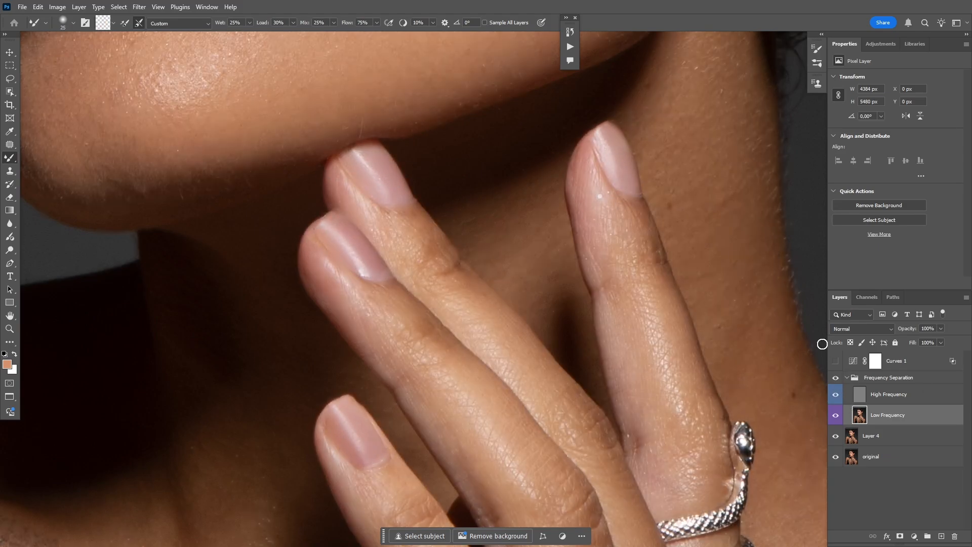
- Remove the small texture flaws on the fingernails on the High Frequency layer with the Spot Healing Brush
{"action": "left_click", "coordinate": [871, 396]}
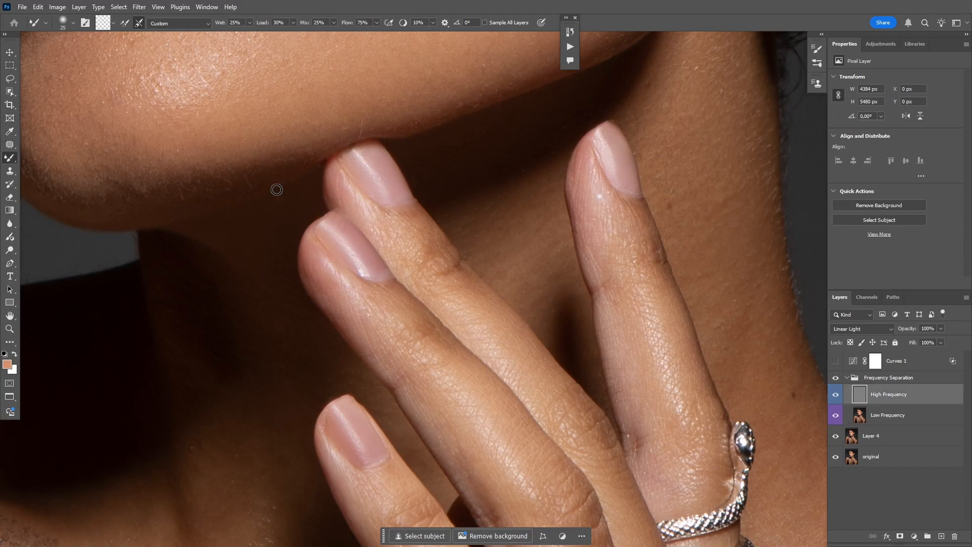
{"action": "right_click", "coordinate": [10, 144]}
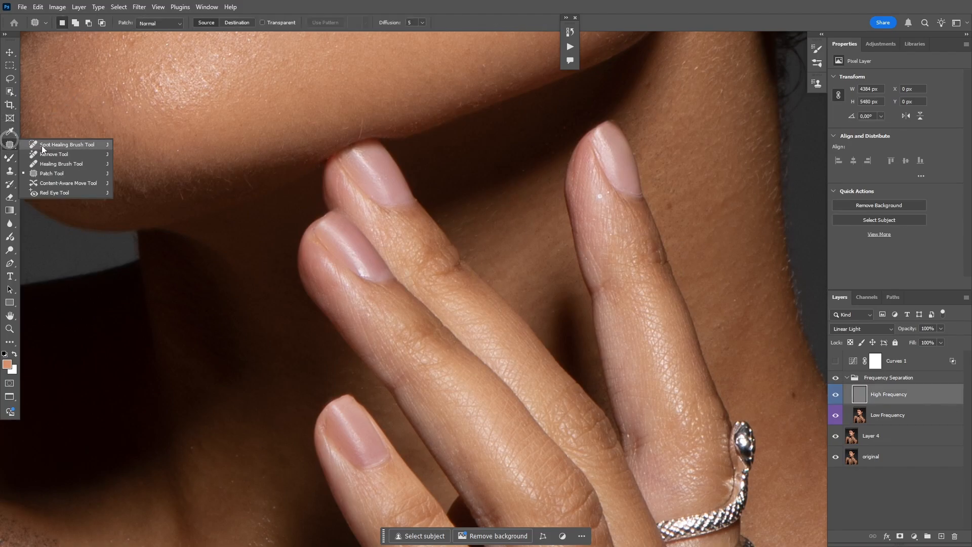
{"action": "left_click", "coordinate": [44, 145]}
{"action": "left_click", "coordinate": [356, 443]}
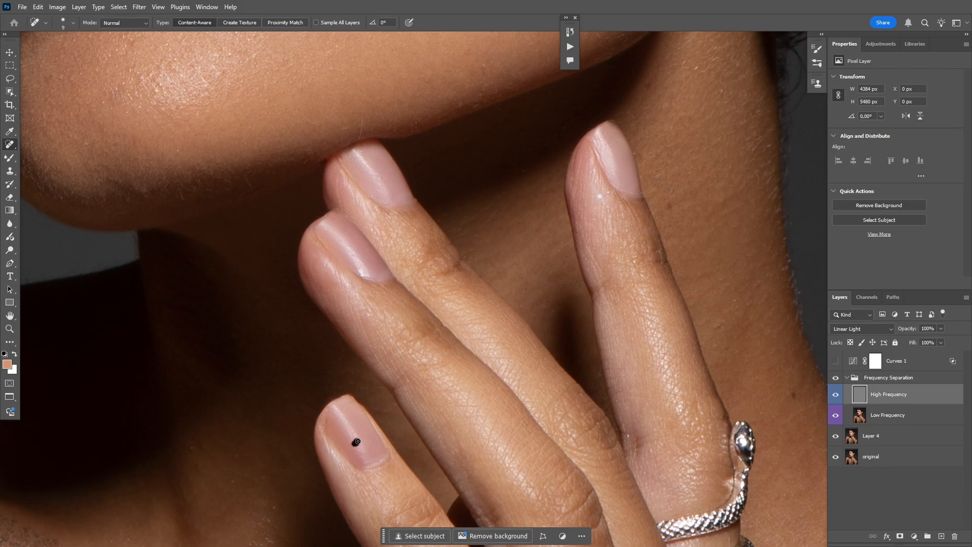
{"action": "left_click", "coordinate": [341, 448]}
{"action": "left_click", "coordinate": [347, 245]}
- Make the Curves 1 layer visible again and collapse the Frequency Separation group
{"action": "key", "text": "z"}
{"action": "left_click_drag", "start_coordinate": [377, 281], "coordinate": [176, 321]}
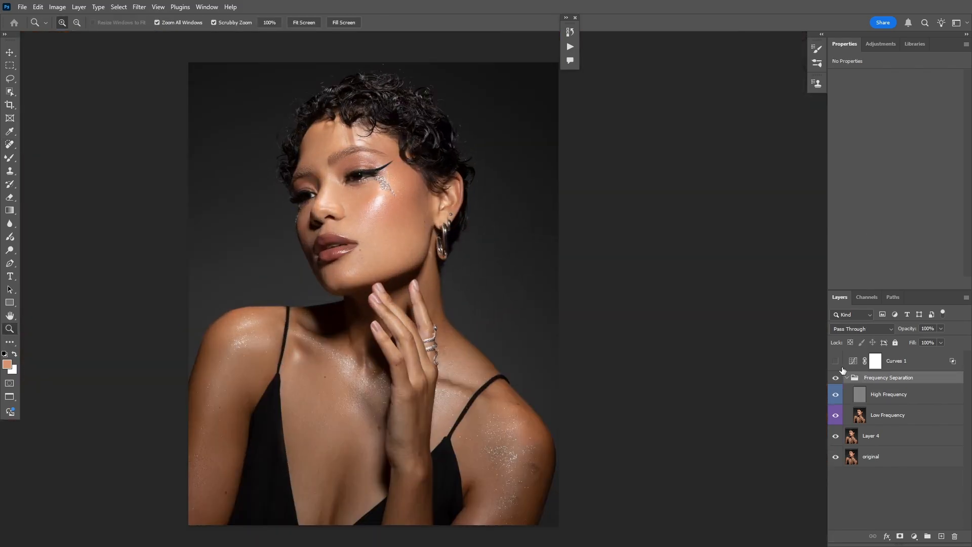
{"action": "left_click", "coordinate": [835, 360]}
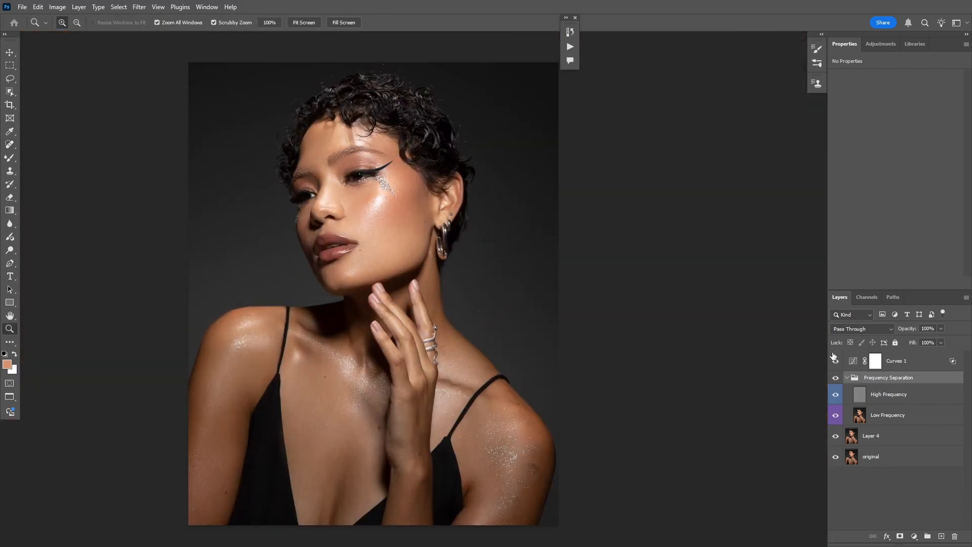
{"action": "left_click", "coordinate": [847, 377]}
- Add a second Curves adjustment layer directly above the Frequency Separation group and set its blend mode to Screen
{"action": "left_click_drag", "start_coordinate": [373, 297], "coordinate": [438, 234]}
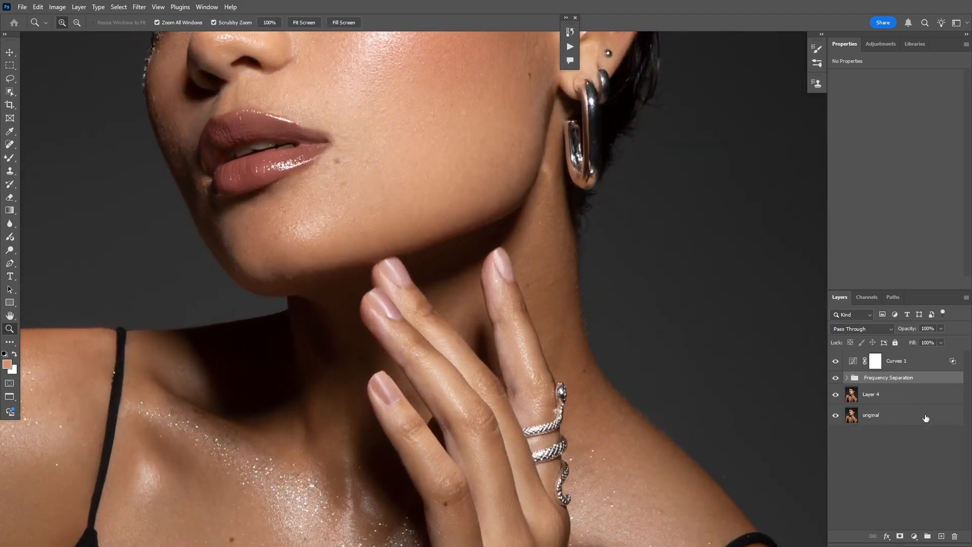
{"action": "left_click", "coordinate": [913, 536]}
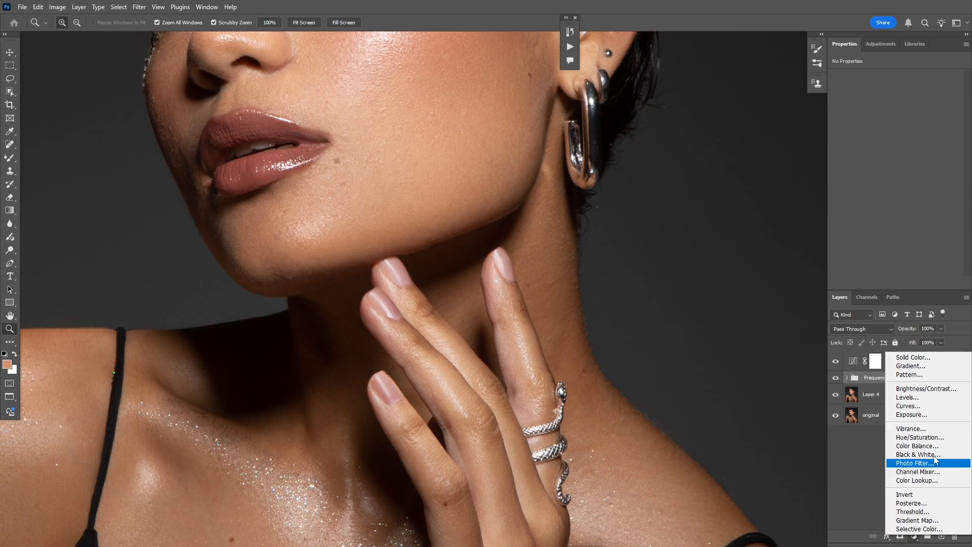
{"action": "left_click", "coordinate": [914, 407]}
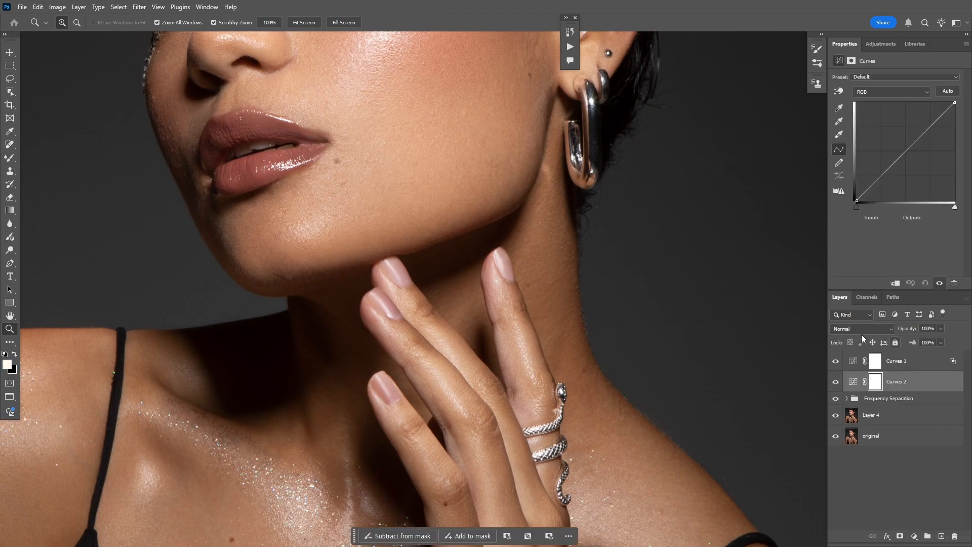
{"action": "left_click", "coordinate": [862, 328]}
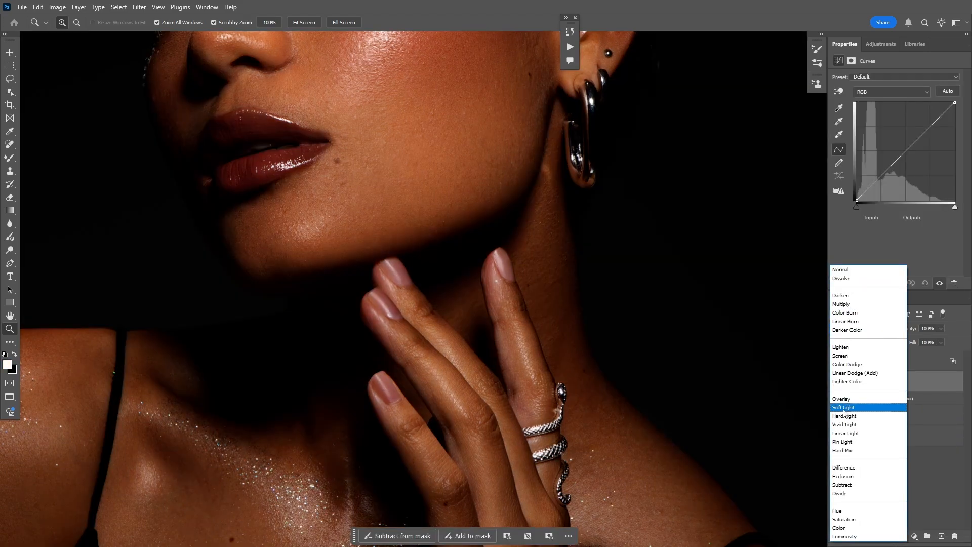
{"action": "left_click", "coordinate": [841, 355]}
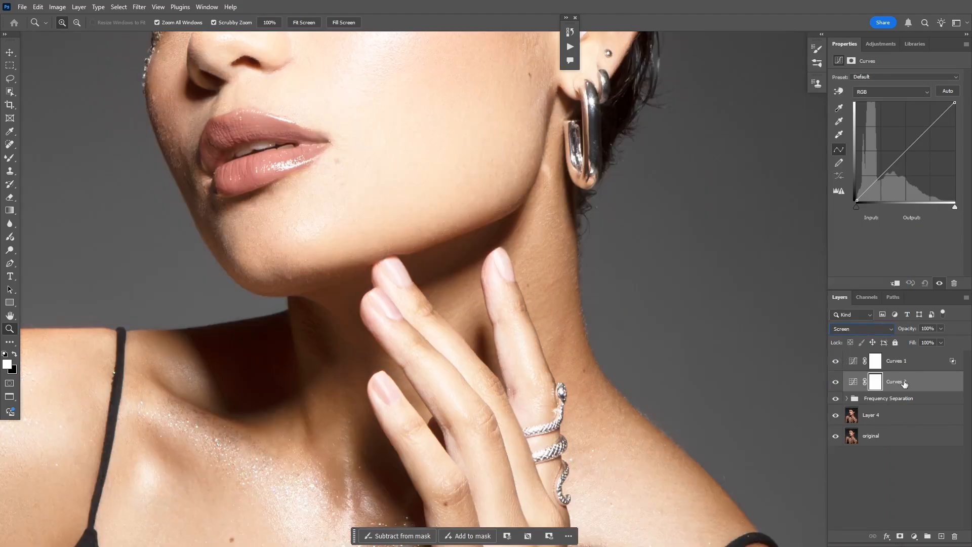
- Rename the Curves 2 layer as nails and the Curves 1 layer as global
{"action": "double_click", "coordinate": [896, 379]}
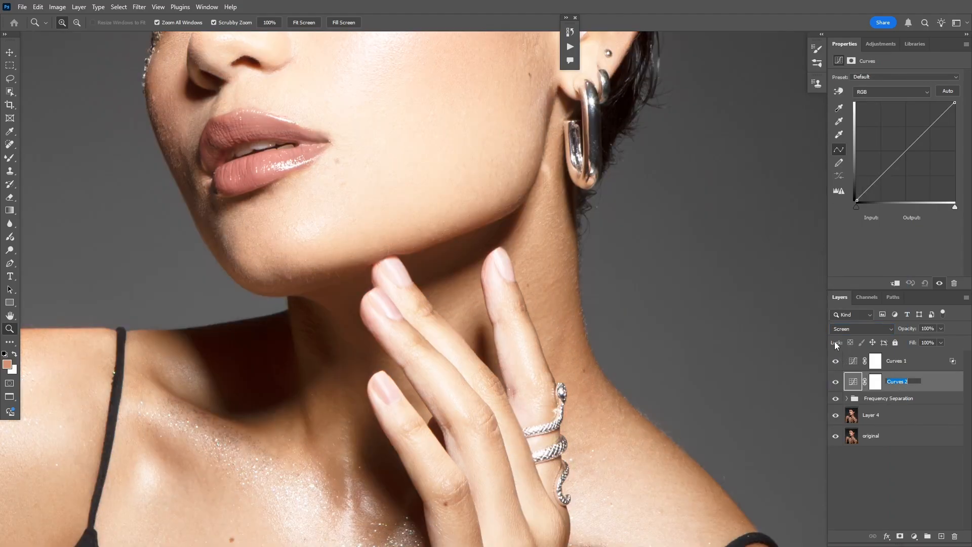
{"action": "type", "text": "na"}
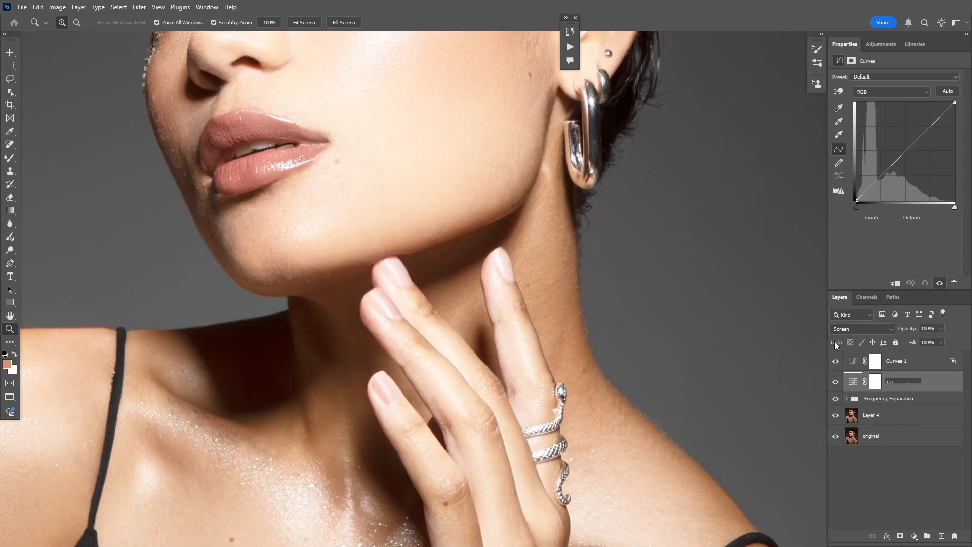
{"action": "type", "text": "ils"}
{"action": "key", "text": "Return"}
{"action": "left_click", "coordinate": [903, 363]}
{"action": "double_click", "coordinate": [898, 361]}
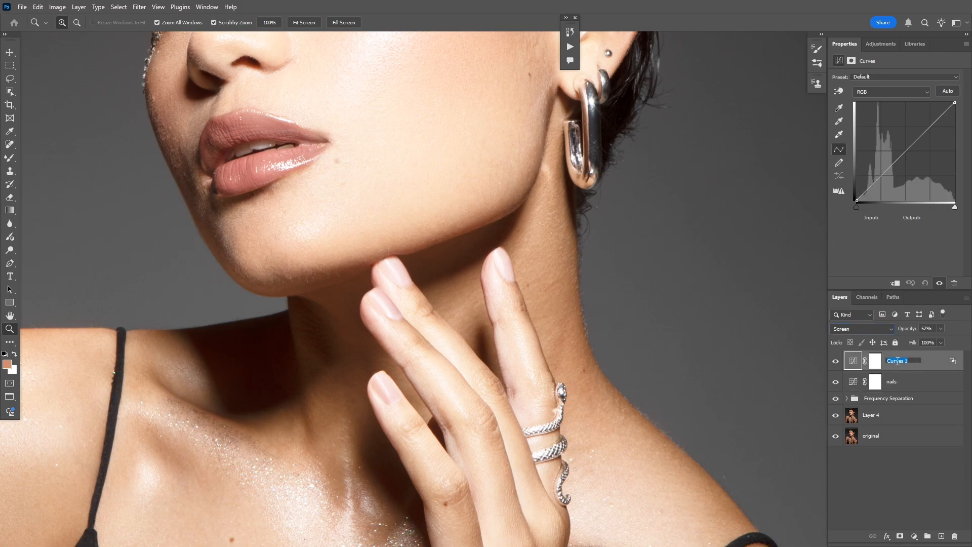
{"action": "type", "text": "c"}
{"action": "type", "text": "lobal"}
{"action": "key", "text": "Return"}
- Limit the nails layer to the highlights by splitting Blend If's underlying-layer black point to 112 / 255
{"action": "left_click", "coordinate": [903, 388]}
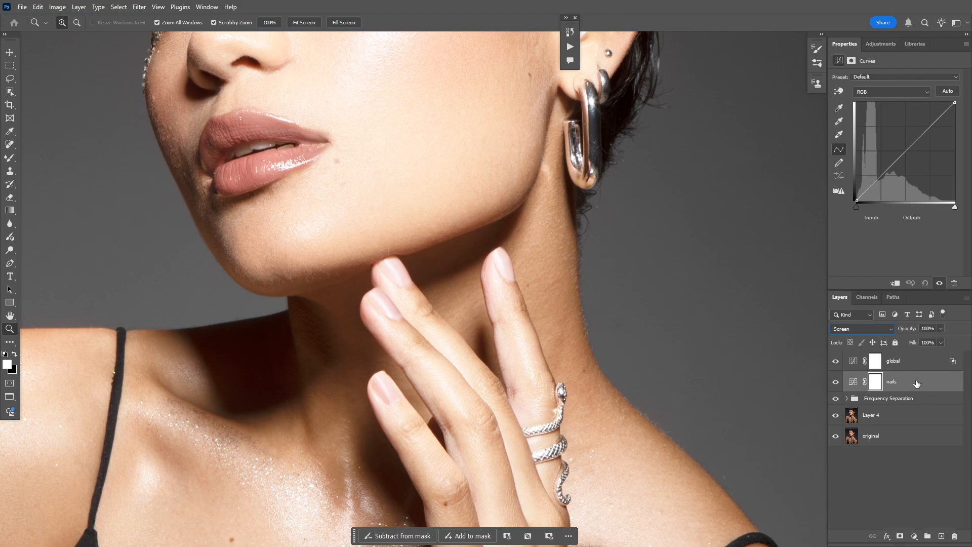
{"action": "right_click", "coordinate": [916, 384]}
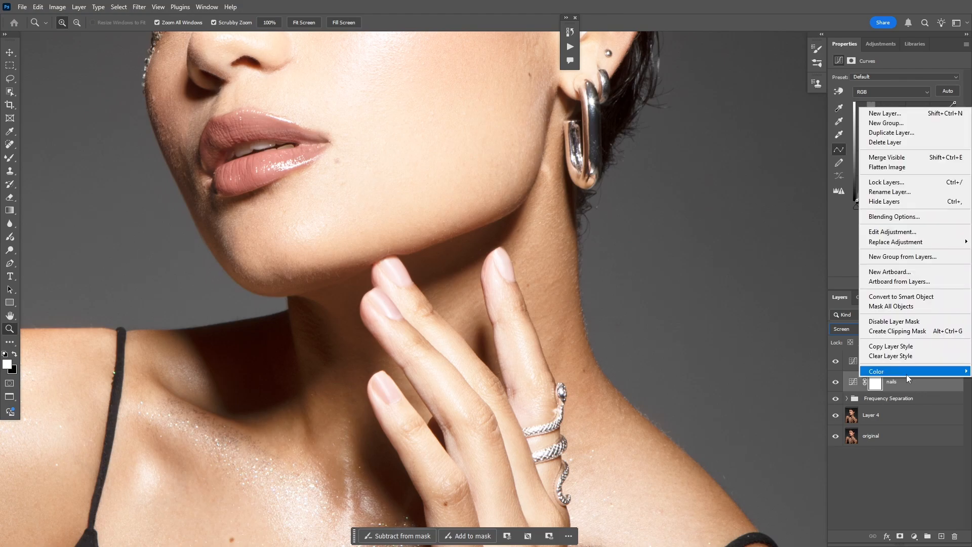
{"action": "left_click", "coordinate": [899, 217]}
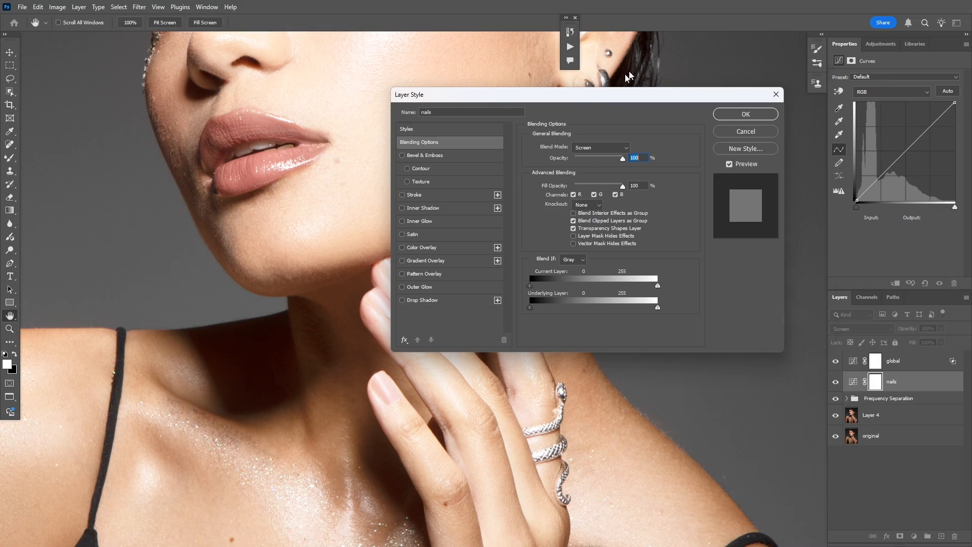
{"action": "left_click_drag", "start_coordinate": [588, 96], "coordinate": [657, 55]}
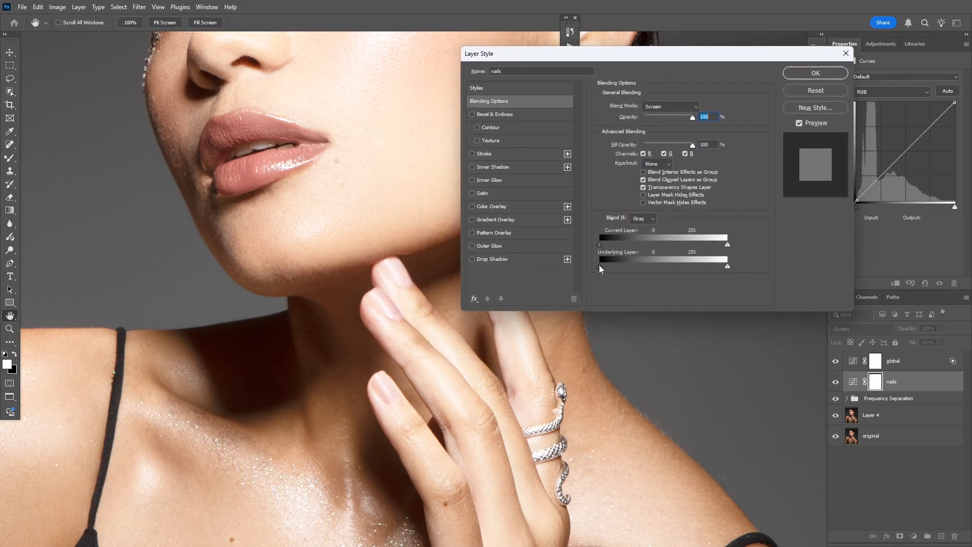
{"action": "left_click_drag", "start_coordinate": [605, 267], "coordinate": [728, 266]}
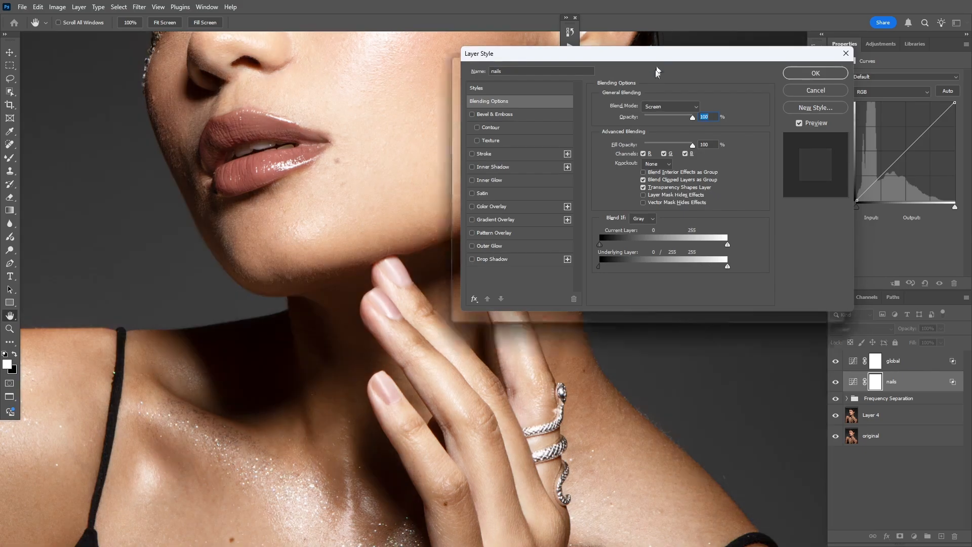
{"action": "left_click_drag", "start_coordinate": [658, 55], "coordinate": [657, 62]}
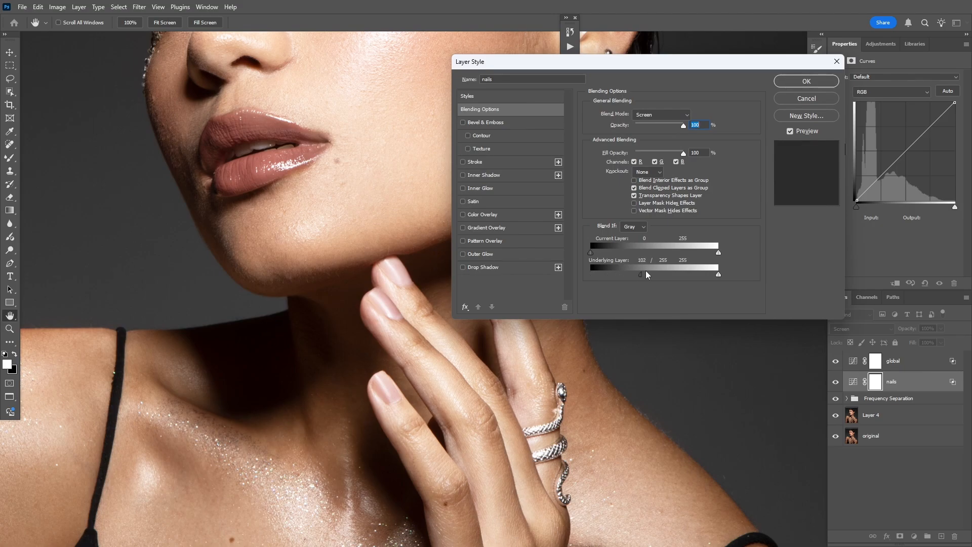
{"action": "left_click_drag", "start_coordinate": [646, 272], "coordinate": [640, 271]}
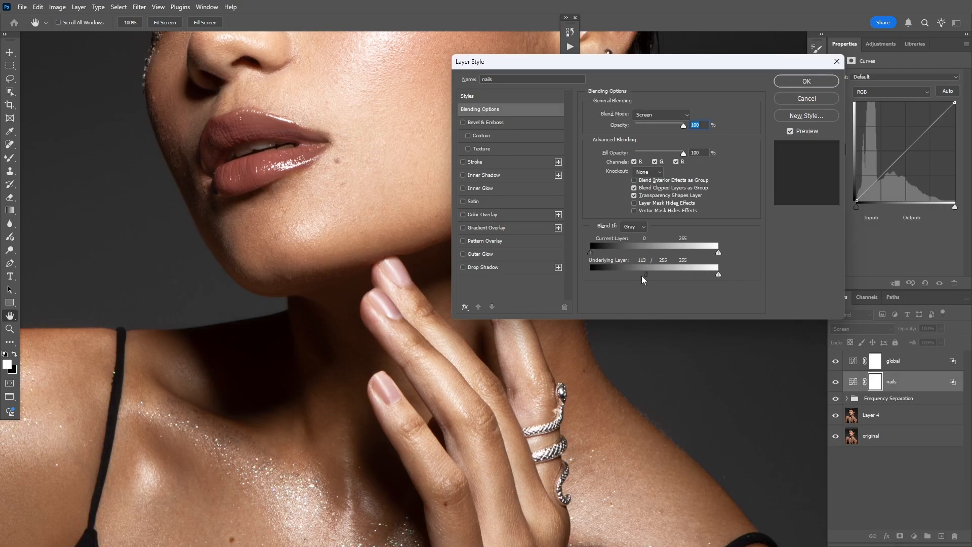
{"action": "left_click", "coordinate": [809, 83]}
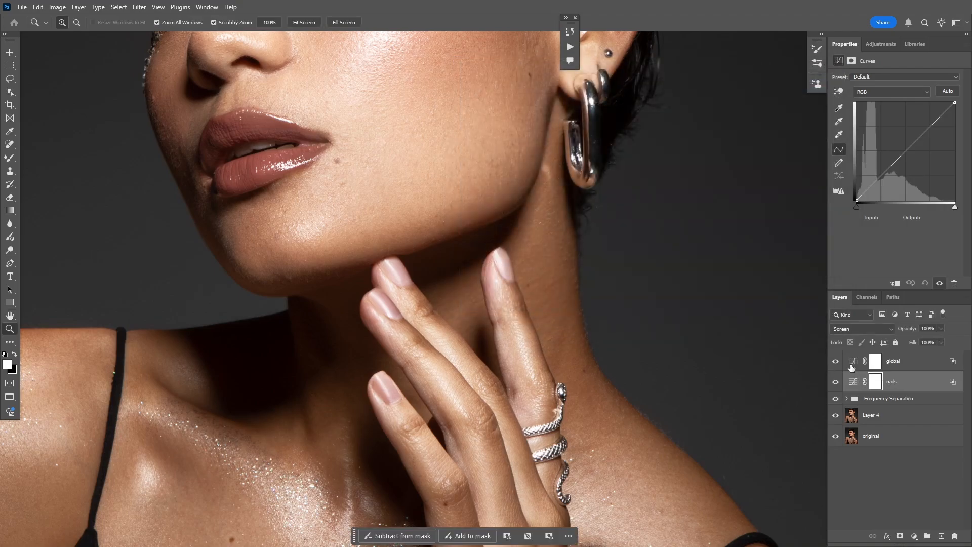
- Invert the nails layer's mask to black and set up a white brush at size 50 with 100% flow
{"action": "key", "text": "ctrl+i"}
{"action": "left_click", "coordinate": [10, 158]}
{"action": "left_click", "coordinate": [47, 157]}
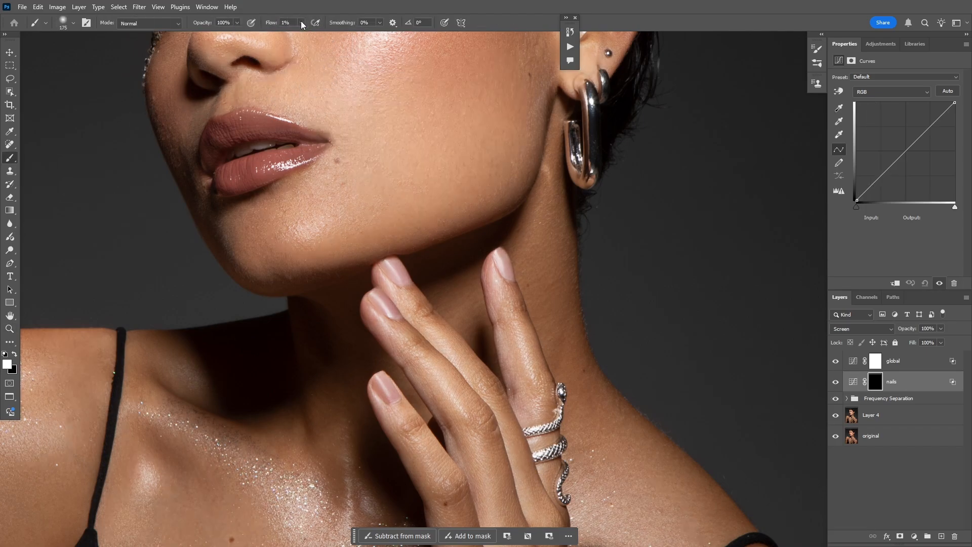
{"action": "key", "text": "shift+0"}
{"action": "key", "text": "bracketleft"}
{"action": "key", "text": "bracketleft"}
{"action": "key", "text": "bracketleft"}
{"action": "key", "text": "bracketleft"}
{"action": "key", "text": "bracketleft"}
{"action": "key", "text": "bracketleft"}
{"action": "key", "text": "bracketleft"}
{"action": "key", "text": "bracketleft"}
- Paint white on the nails layer's mask over all four visible fingernails to brighten their highlights
{"action": "left_click_drag", "start_coordinate": [383, 380], "coordinate": [381, 373]}
{"action": "mouse_move", "coordinate": [392, 306]}
{"action": "left_mouse_down"}
{"action": "mouse_move", "coordinate": [383, 302]}
{"action": "mouse_move", "coordinate": [395, 314]}
{"action": "left_mouse_up"}
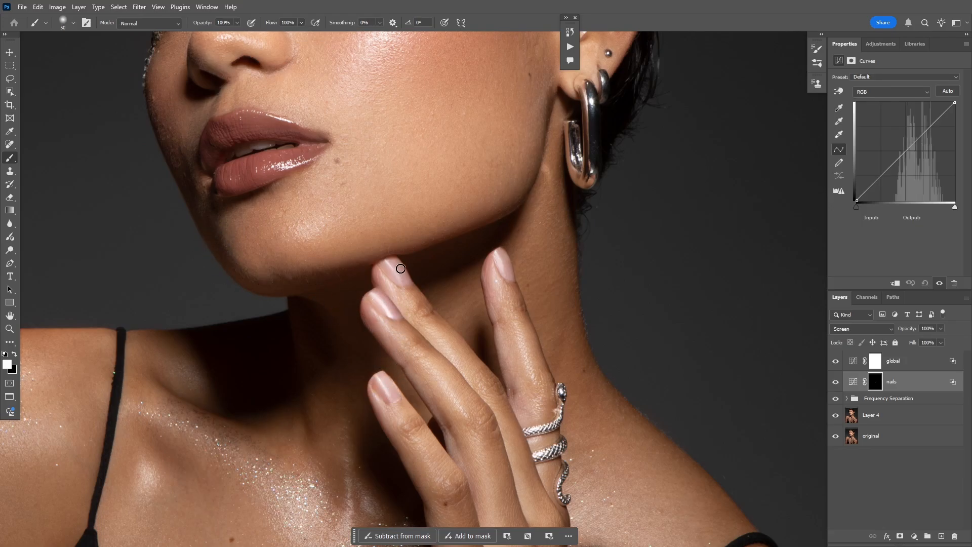
{"action": "mouse_move", "coordinate": [400, 269]}
{"action": "left_mouse_down"}
{"action": "mouse_move", "coordinate": [386, 263]}
{"action": "mouse_move", "coordinate": [402, 268]}
{"action": "left_mouse_up"}
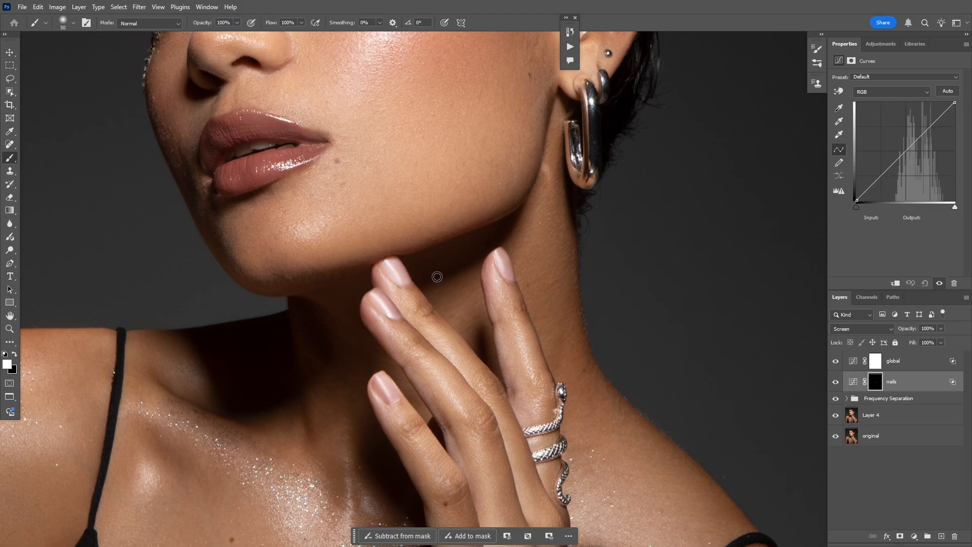
{"action": "left_click_drag", "start_coordinate": [499, 257], "coordinate": [504, 272]}
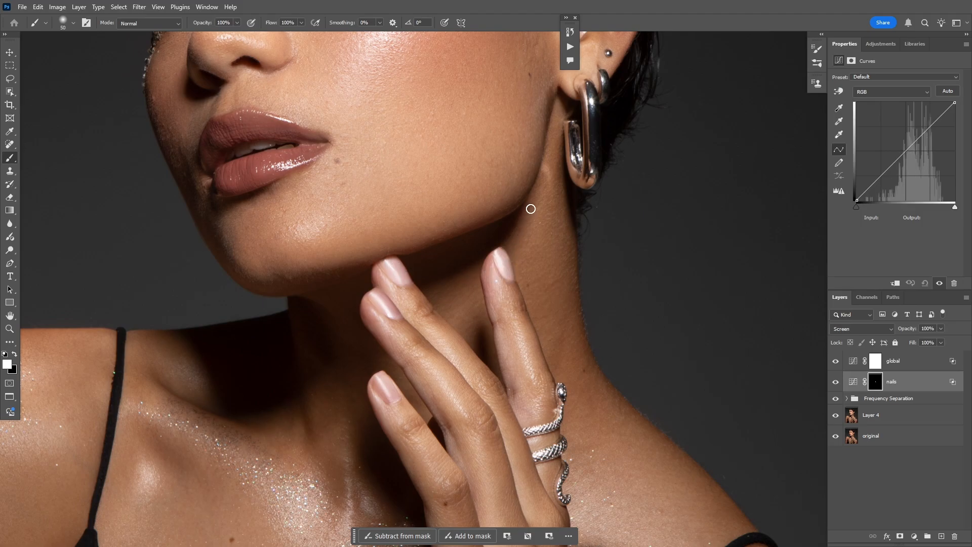
- Paint white on the nails layer's mask along the large hoop earring to brighten its metal highlights
{"action": "left_click_drag", "start_coordinate": [376, 232], "coordinate": [321, 292]}
{"action": "key", "text": "["}
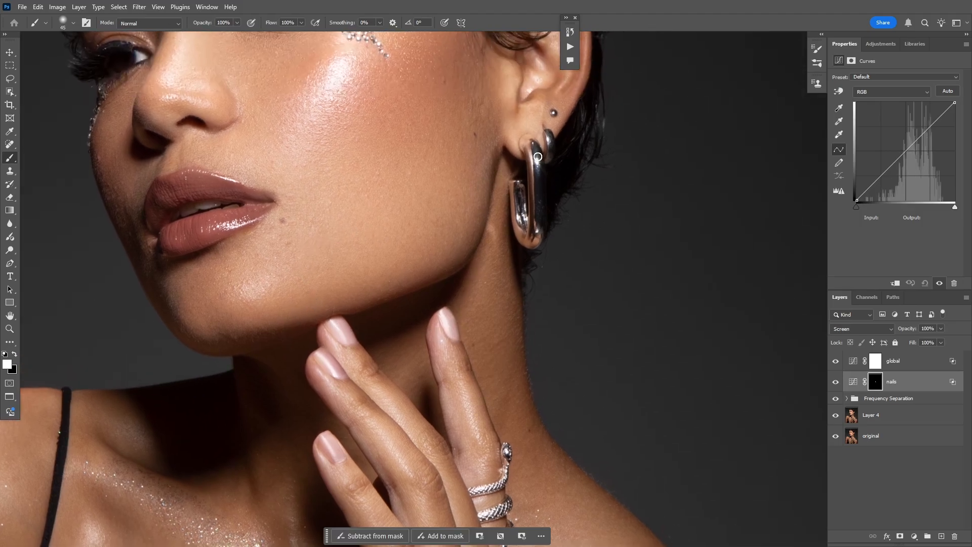
{"action": "left_click_drag", "start_coordinate": [538, 156], "coordinate": [537, 160]}
{"action": "key", "text": "bracketright"}
{"action": "key", "text": "bracketright"}
{"action": "left_click", "coordinate": [524, 223]}
{"action": "key", "text": "bracketleft"}
{"action": "key", "text": "bracketleft"}
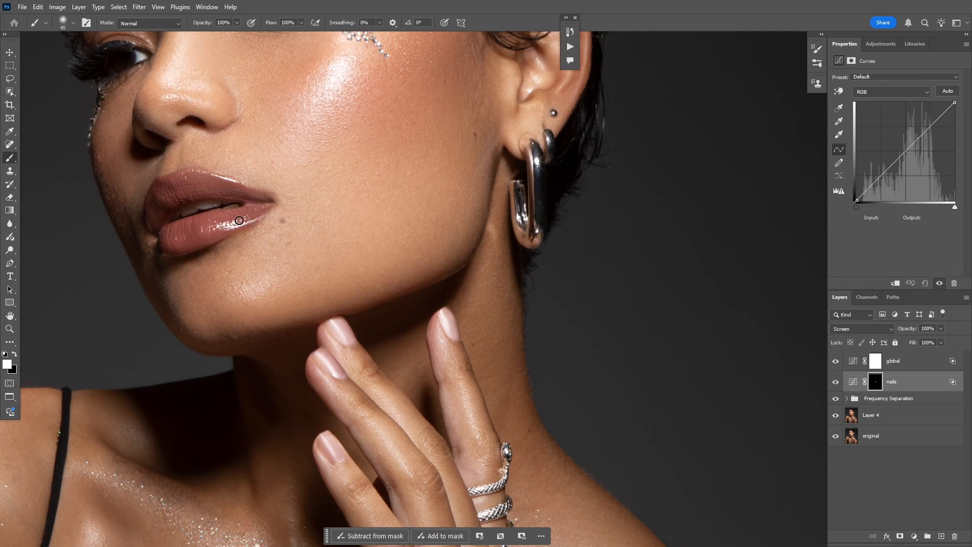
- Paint white on the nails layer's mask over the lip highlights and both eyes, using brush size 40 for the eyes
{"action": "mouse_move", "coordinate": [239, 220]}
{"action": "left_mouse_down"}
{"action": "mouse_move", "coordinate": [251, 222]}
{"action": "mouse_move", "coordinate": [235, 184]}
{"action": "left_mouse_up"}
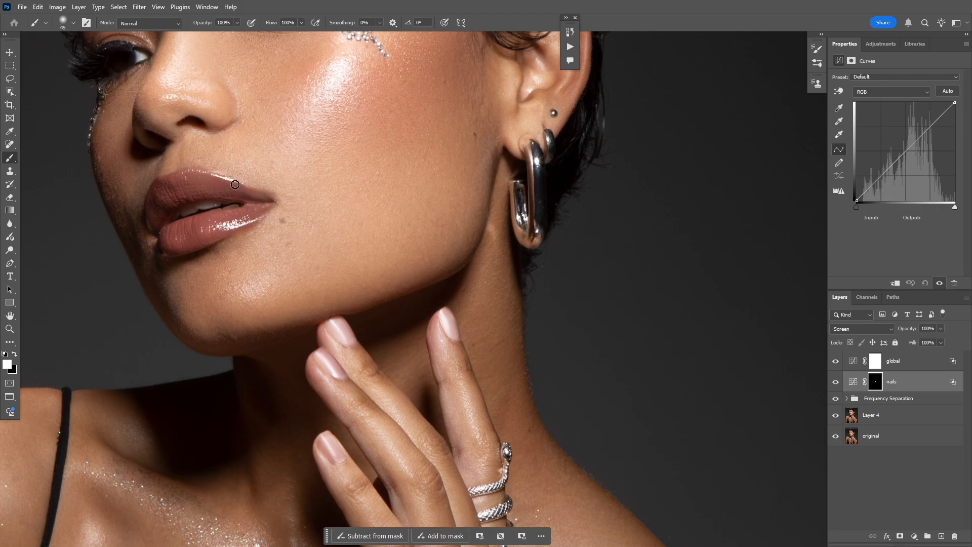
{"action": "left_click_drag", "start_coordinate": [307, 180], "coordinate": [306, 383]}
{"action": "key", "text": "bracketleft"}
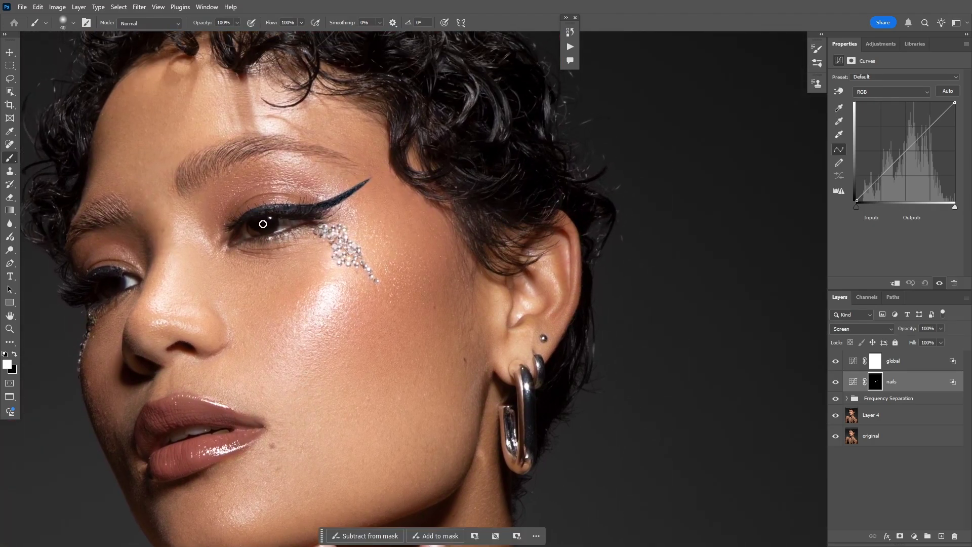
{"action": "mouse_move", "coordinate": [263, 224]}
{"action": "left_mouse_down"}
{"action": "mouse_move", "coordinate": [252, 226]}
{"action": "mouse_move", "coordinate": [275, 224]}
{"action": "left_mouse_up"}
{"action": "left_click", "coordinate": [105, 279]}
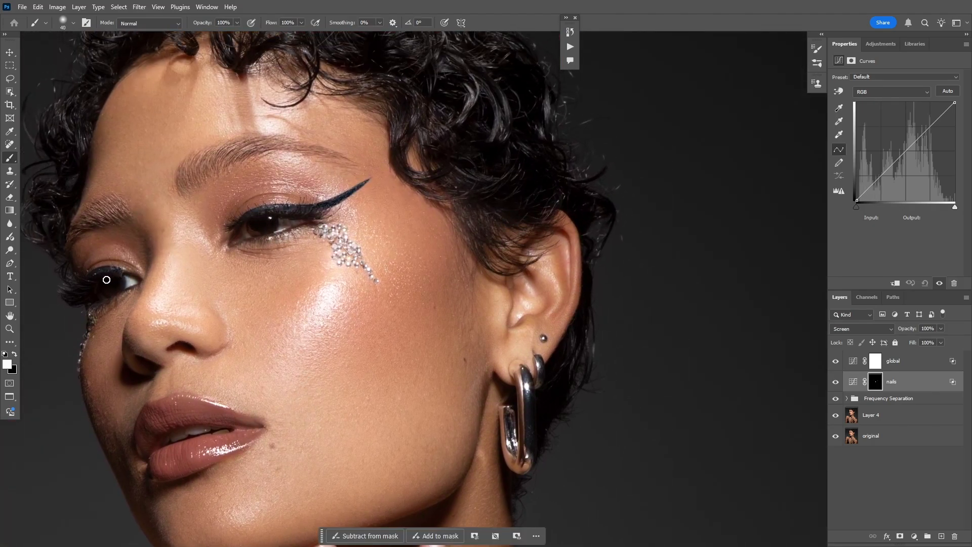
- Move the nails layer into the Frequency Separation group and compare the portrait with that group hidden and shown
{"action": "left_click", "coordinate": [9, 329]}
{"action": "mouse_move", "coordinate": [349, 253]}
{"action": "left_mouse_down"}
{"action": "mouse_move", "coordinate": [217, 269]}
{"action": "mouse_move", "coordinate": [353, 249]}
{"action": "left_mouse_up"}
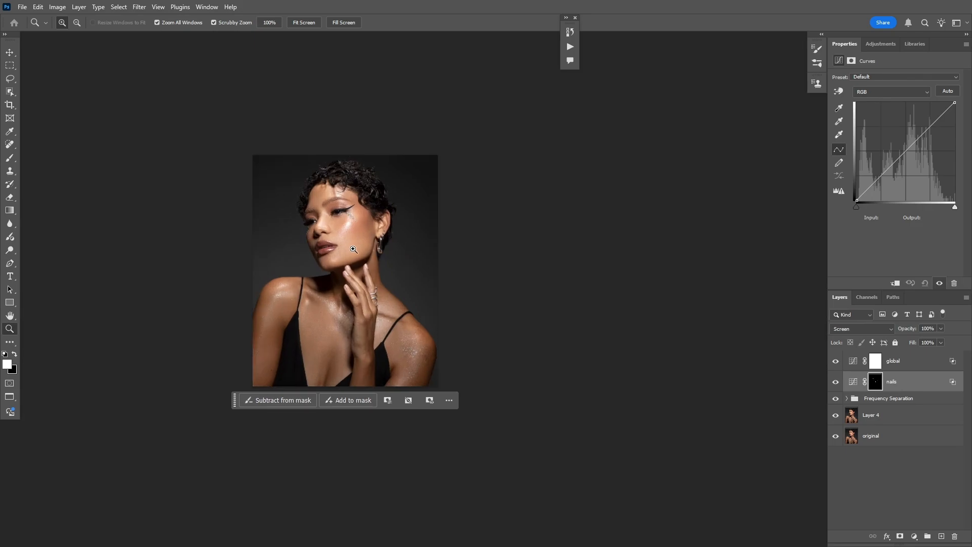
{"action": "left_click", "coordinate": [354, 250]}
{"action": "mouse_move", "coordinate": [910, 388]}
{"action": "left_mouse_down"}
{"action": "mouse_move", "coordinate": [909, 408]}
{"action": "mouse_move", "coordinate": [901, 377]}
{"action": "left_mouse_up"}
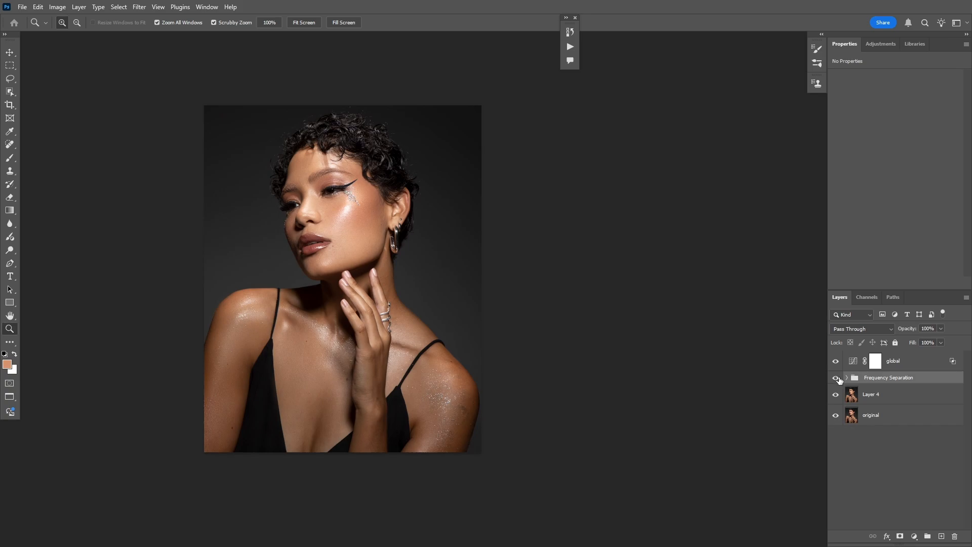
{"action": "left_click", "coordinate": [836, 378]}
{"action": "left_click", "coordinate": [837, 378]}
{"action": "left_click", "coordinate": [837, 378]}
{"action": "left_click", "coordinate": [837, 378]}
{"action": "left_click", "coordinate": [914, 537]}
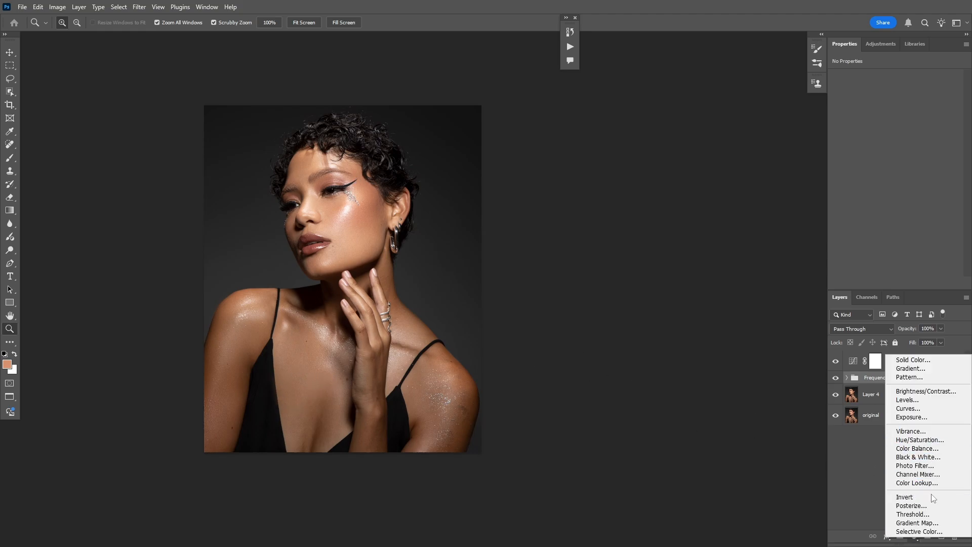
{"action": "left_click", "coordinate": [910, 532]}
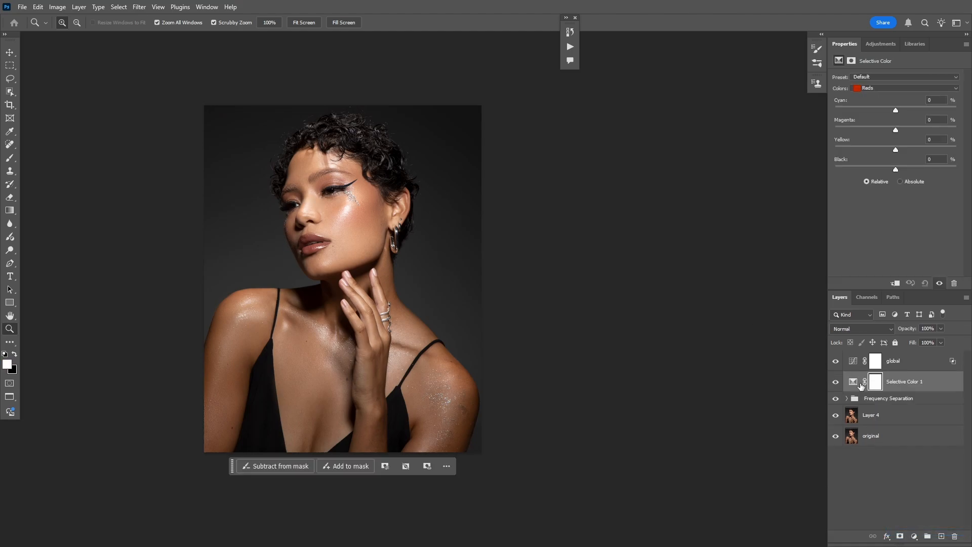
{"action": "key", "text": "Delete"}
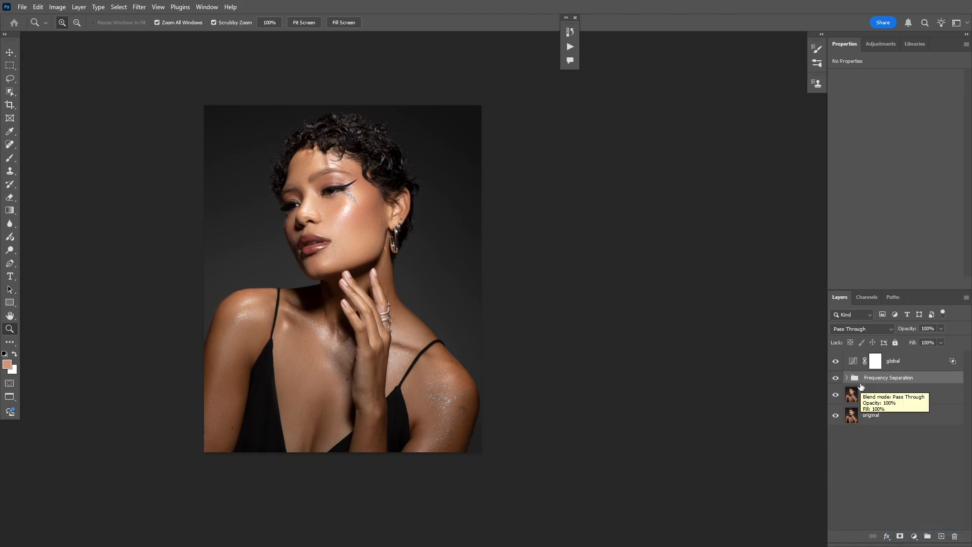
- Lasso the neck, shoulders, chest and hand below the jawline and add a Selective Color adjustment layer masked to that selection
{"action": "left_click", "coordinate": [10, 78]}
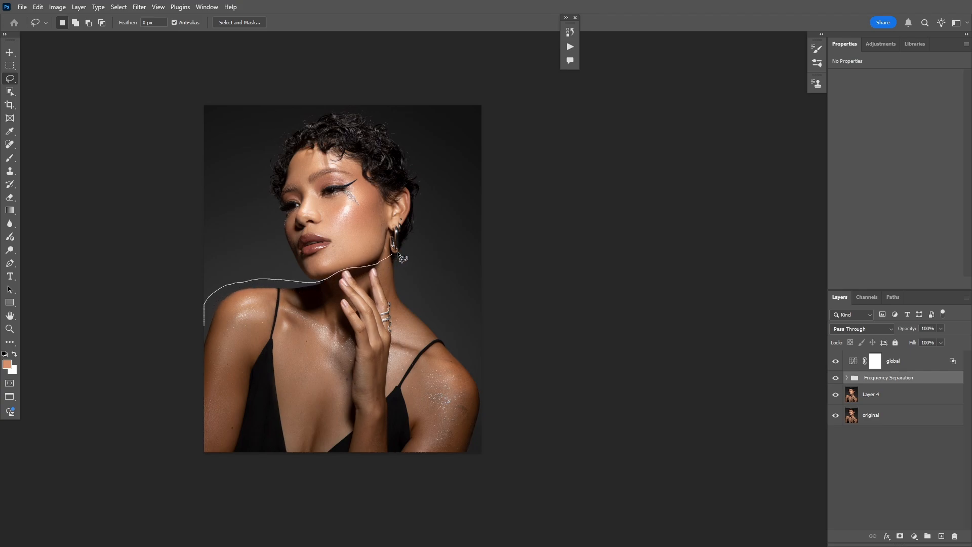
{"action": "left_click_drag", "start_coordinate": [438, 306], "coordinate": [485, 376]}
{"action": "mouse_move", "coordinate": [494, 455]}
{"action": "left_mouse_down"}
{"action": "mouse_move", "coordinate": [312, 518]}
{"action": "mouse_move", "coordinate": [134, 439]}
{"action": "mouse_move", "coordinate": [151, 306]}
{"action": "left_mouse_up"}
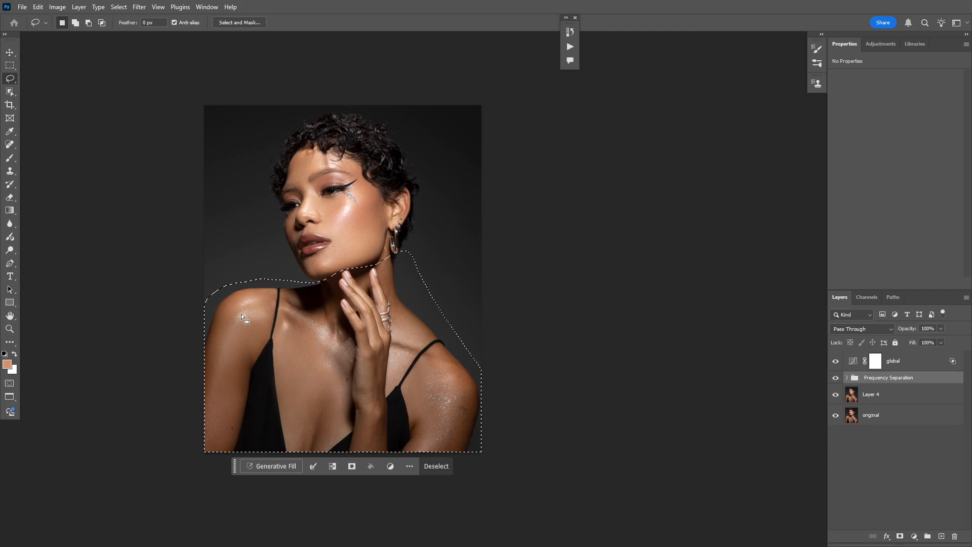
{"action": "left_click", "coordinate": [913, 537]}
{"action": "left_click", "coordinate": [917, 532]}
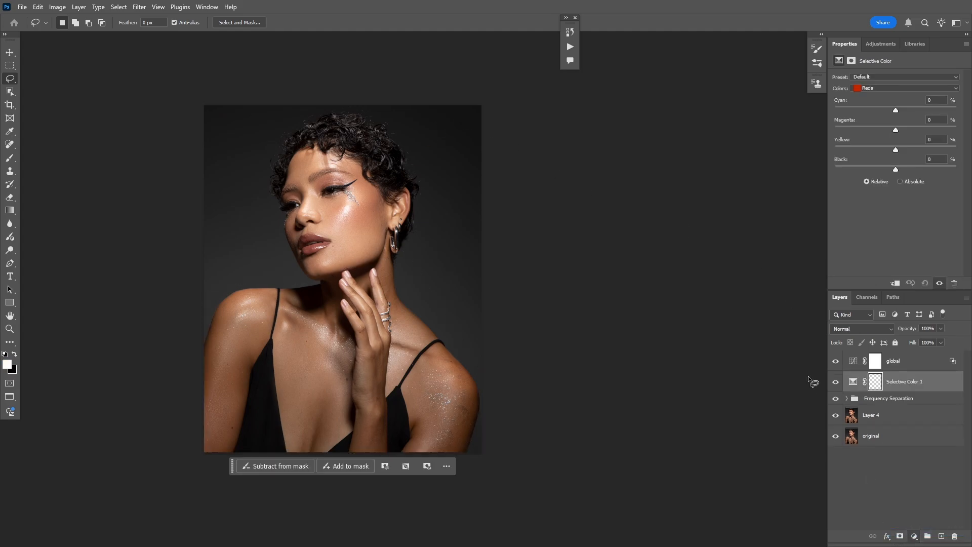
- Lighten the body's Reds in the Selective Color layer by lowering Black, and fine-tune their Magenta and Yellow
{"action": "mouse_move", "coordinate": [898, 170]}
{"action": "left_mouse_down"}
{"action": "mouse_move", "coordinate": [918, 172]}
{"action": "mouse_move", "coordinate": [879, 172]}
{"action": "left_mouse_up"}
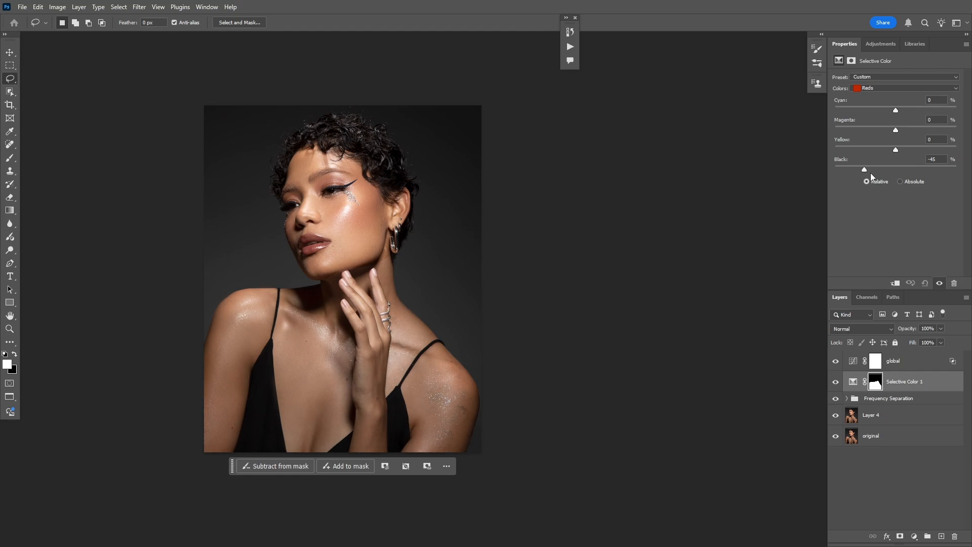
{"action": "left_click_drag", "start_coordinate": [875, 168], "coordinate": [877, 169]}
{"action": "left_click_drag", "start_coordinate": [890, 150], "coordinate": [882, 130]}
{"action": "left_click_drag", "start_coordinate": [877, 169], "coordinate": [870, 168]}
- Set the Selective Color layer's Yellows to Cyan +3, Magenta +2, Yellow +5 and Black -13%
{"action": "left_click", "coordinate": [871, 88]}
{"action": "left_click", "coordinate": [870, 104]}
{"action": "left_click_drag", "start_coordinate": [924, 166], "coordinate": [907, 169]}
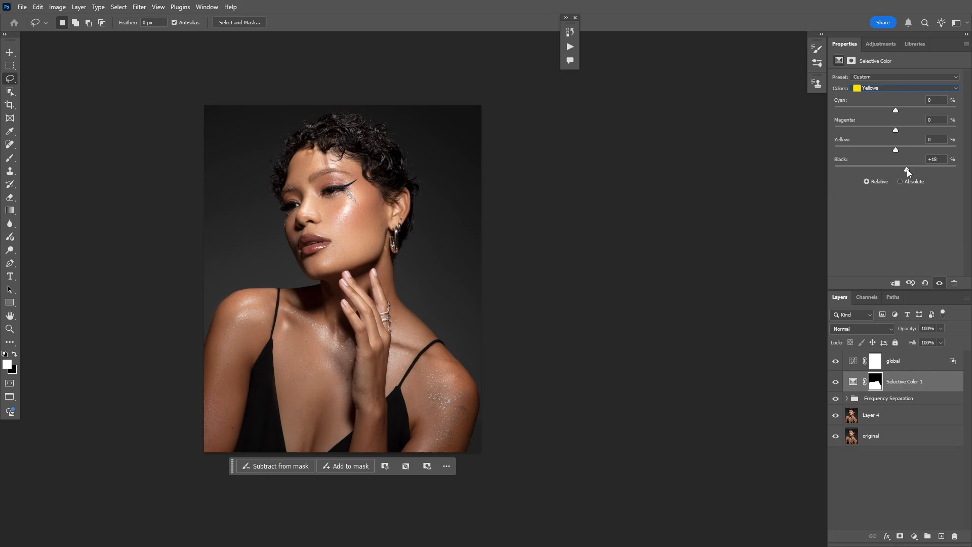
{"action": "left_click_drag", "start_coordinate": [907, 171], "coordinate": [874, 170]}
{"action": "left_click_drag", "start_coordinate": [896, 150], "coordinate": [881, 130]}
- Feather the Selective Color 1 mask to soften its edge and compare the image with the layer hidden and shown
{"action": "left_click", "coordinate": [852, 62]}
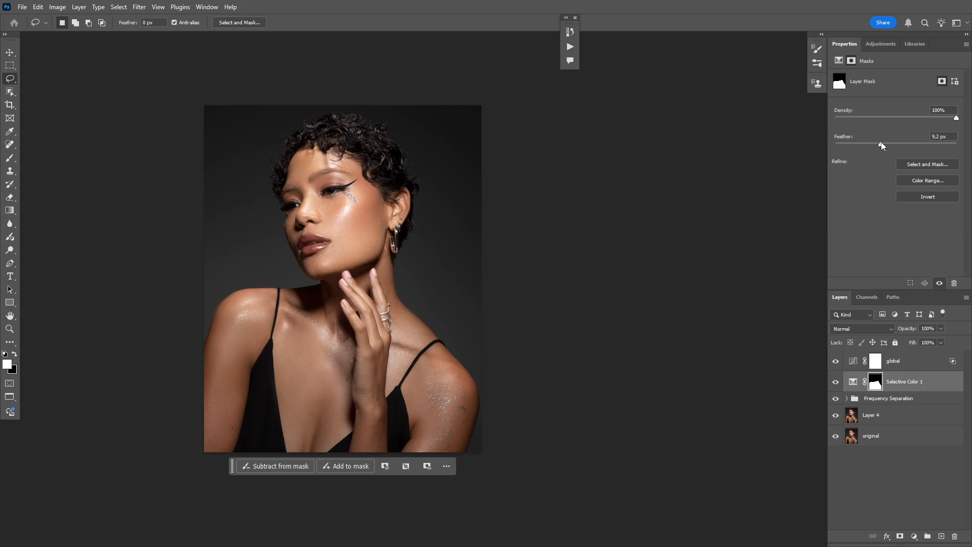
{"action": "left_click_drag", "start_coordinate": [882, 143], "coordinate": [897, 142]}
{"action": "left_click", "coordinate": [840, 60]}
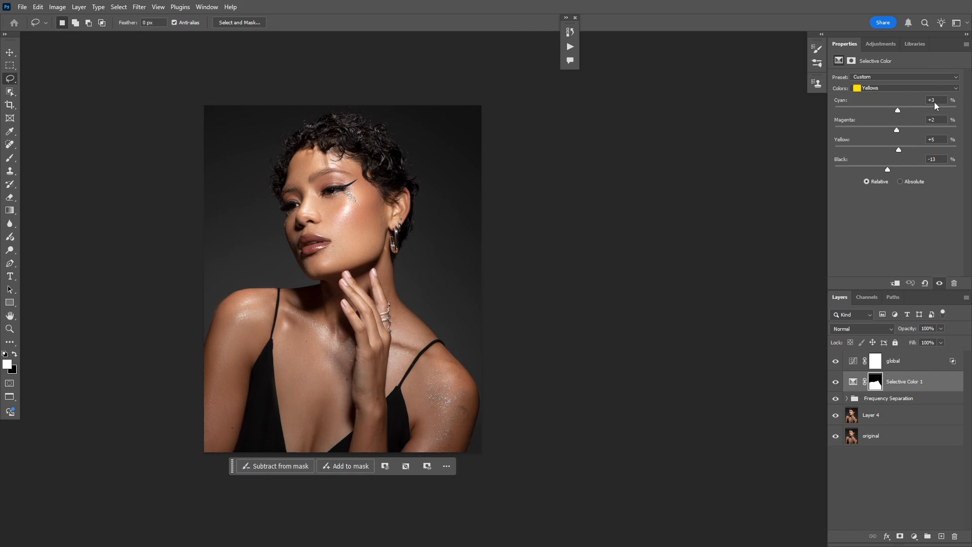
{"action": "left_click", "coordinate": [836, 382]}
{"action": "left_click", "coordinate": [836, 382]}
- Group all layers from global down to Layer 4 and name the group retouch
{"action": "key", "text": "z"}
{"action": "left_click_drag", "start_coordinate": [351, 294], "coordinate": [324, 294]}
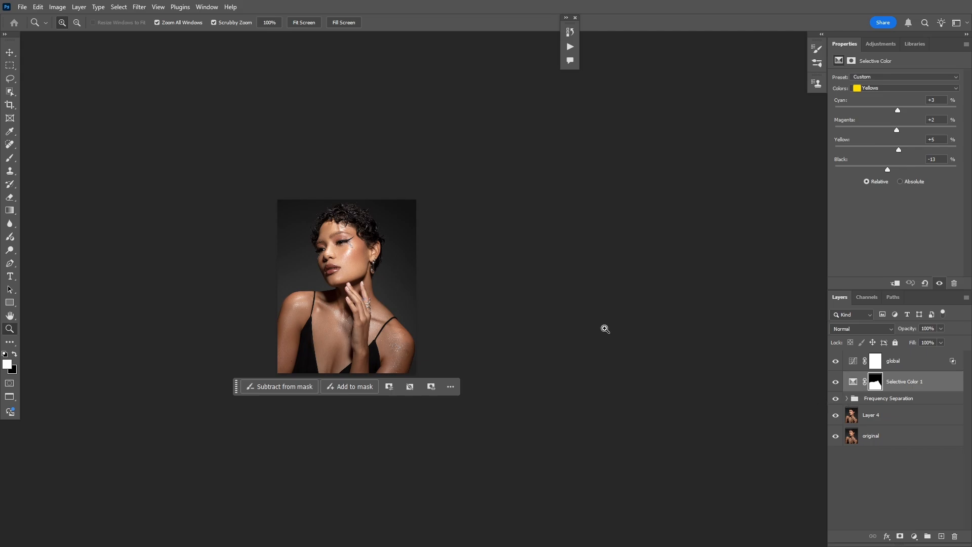
{"action": "left_click", "coordinate": [885, 462]}
{"action": "left_click", "coordinate": [901, 360]}
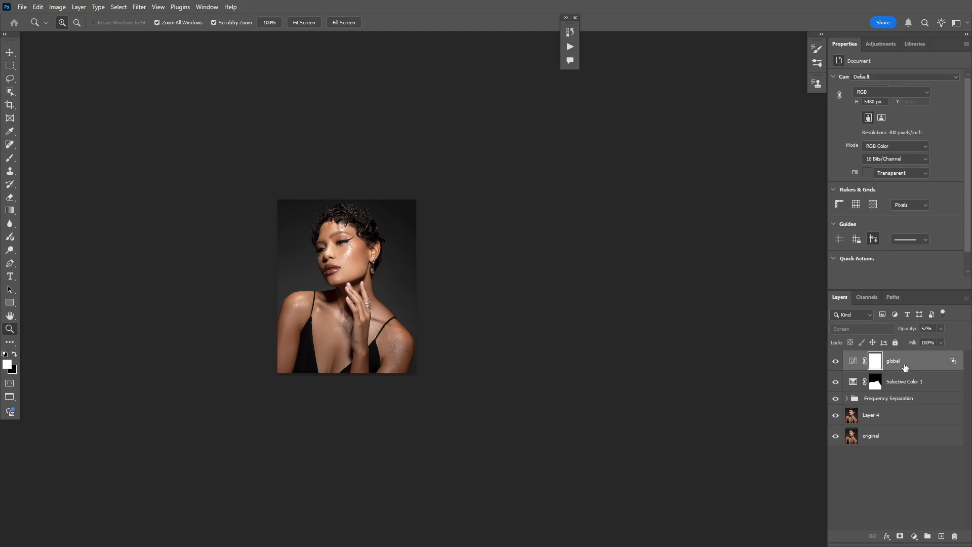
{"action": "left_click", "coordinate": [902, 413], "text": "shift"}
{"action": "key", "text": "ctrl+g"}
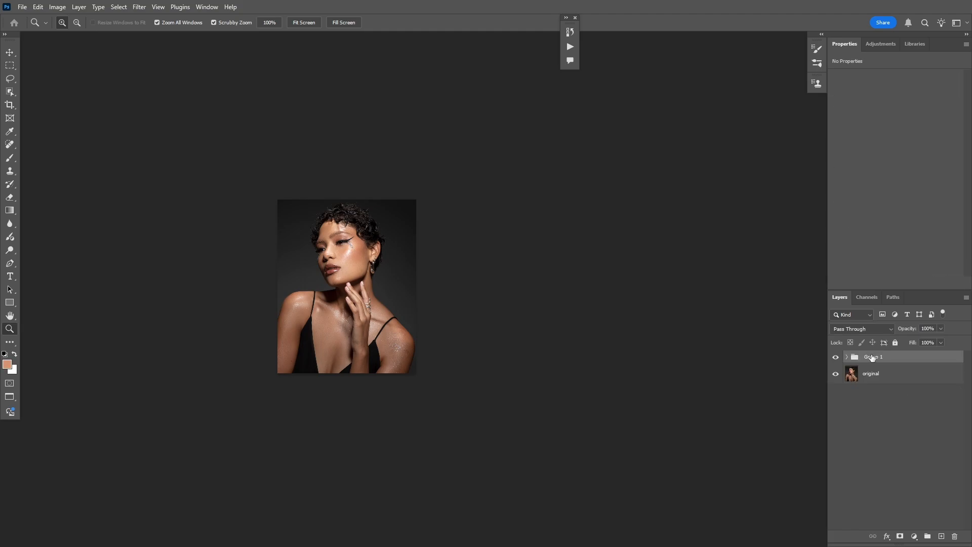
{"action": "double_click", "coordinate": [872, 357]}
{"action": "type", "text": "retouch"}
{"action": "key", "text": "Return"}
- Compare the portrait before and after by hiding and showing the retouch group
{"action": "left_click", "coordinate": [836, 358]}
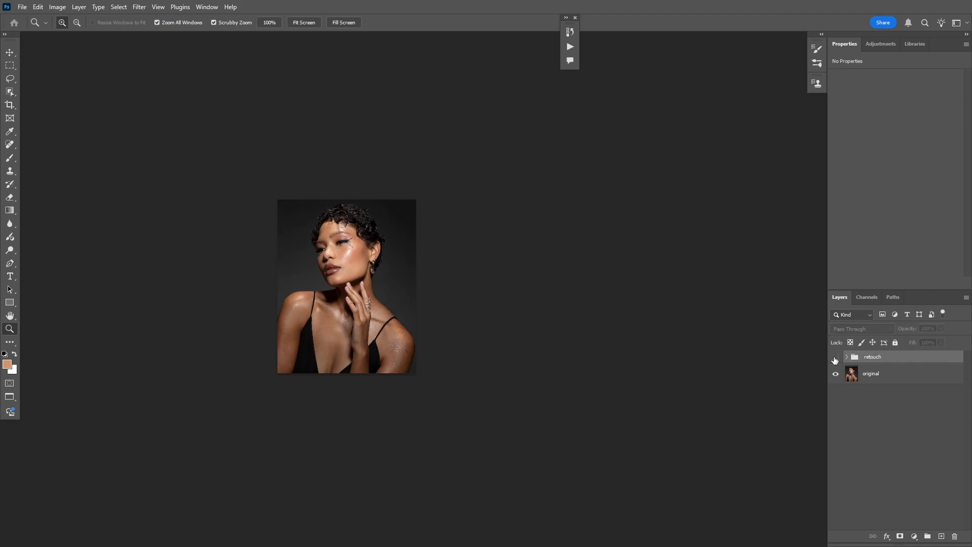
{"action": "left_click", "coordinate": [835, 358]}
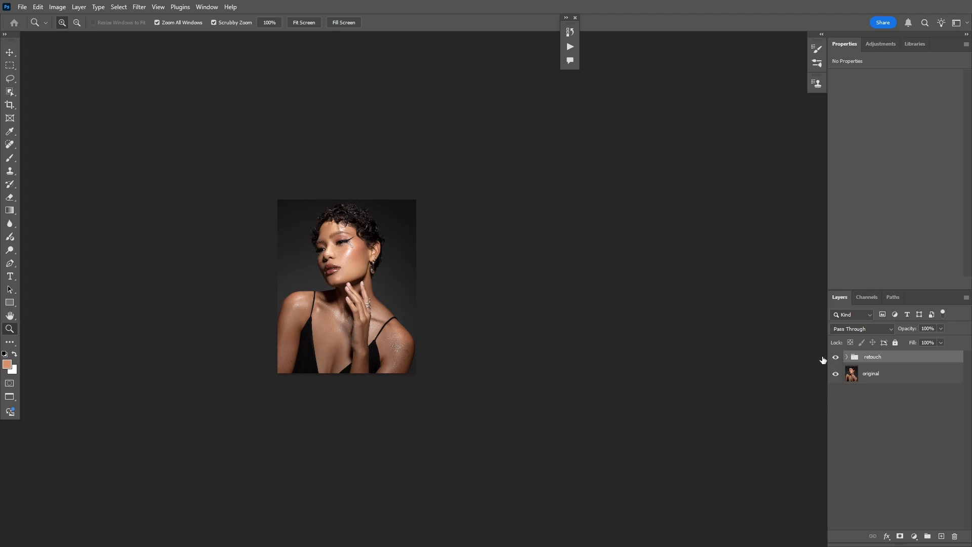
{"action": "left_click", "coordinate": [836, 357]}
{"action": "left_click", "coordinate": [836, 357]}
{"action": "left_click", "coordinate": [350, 296]}
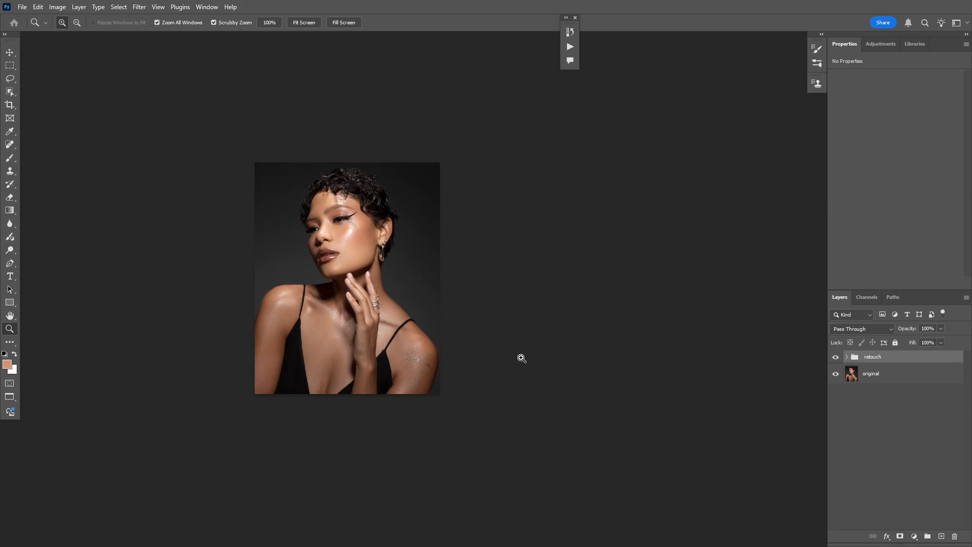
{"action": "left_click", "coordinate": [351, 250]}
- Add a Selective Color adjustment layer above the retouch group and adjust the Cyan and Yellow of its Reds
{"action": "left_click", "coordinate": [866, 412]}
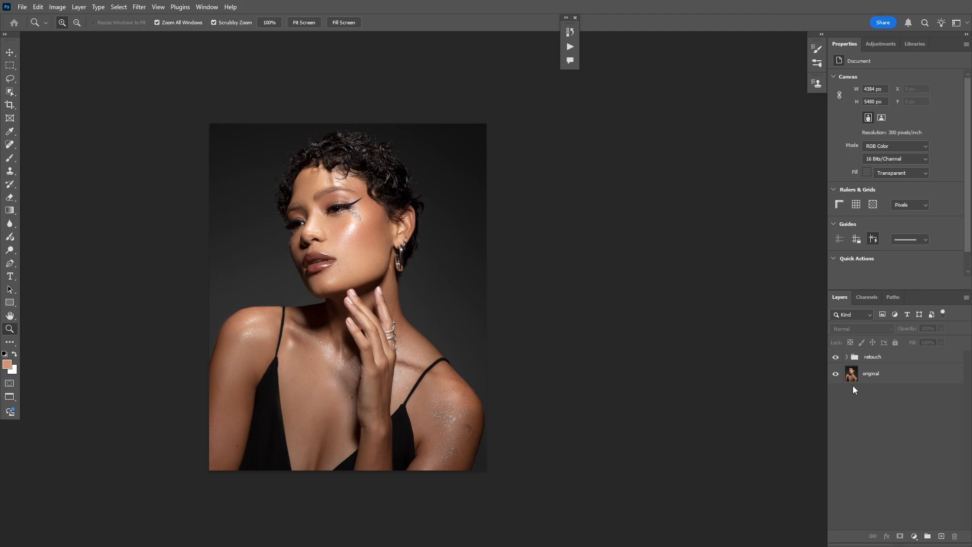
{"action": "left_click", "coordinate": [916, 537]}
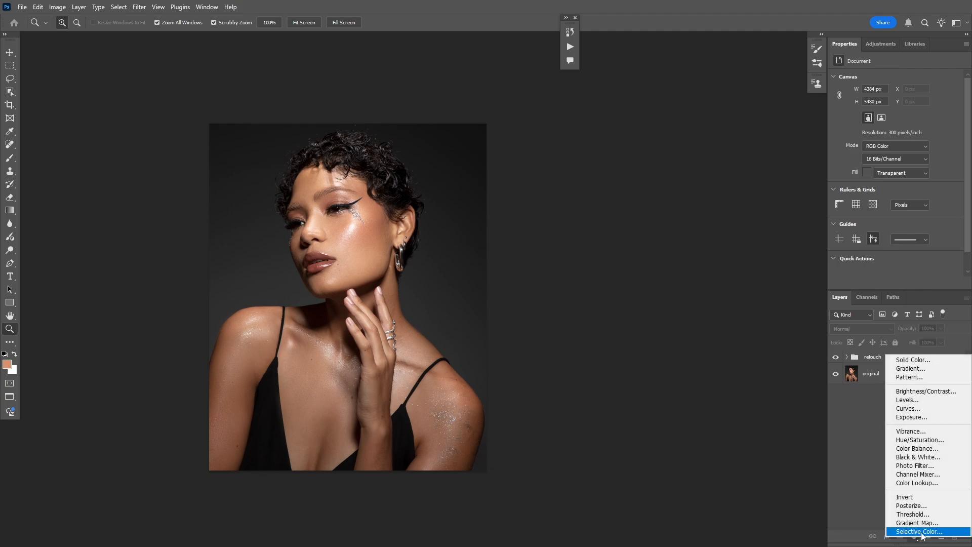
{"action": "left_click", "coordinate": [921, 528]}
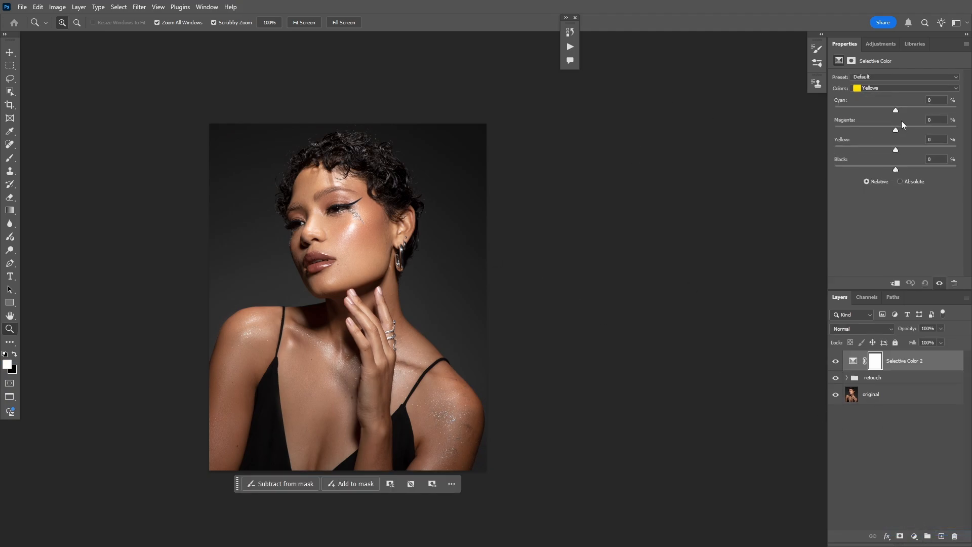
{"action": "left_click", "coordinate": [892, 89]}
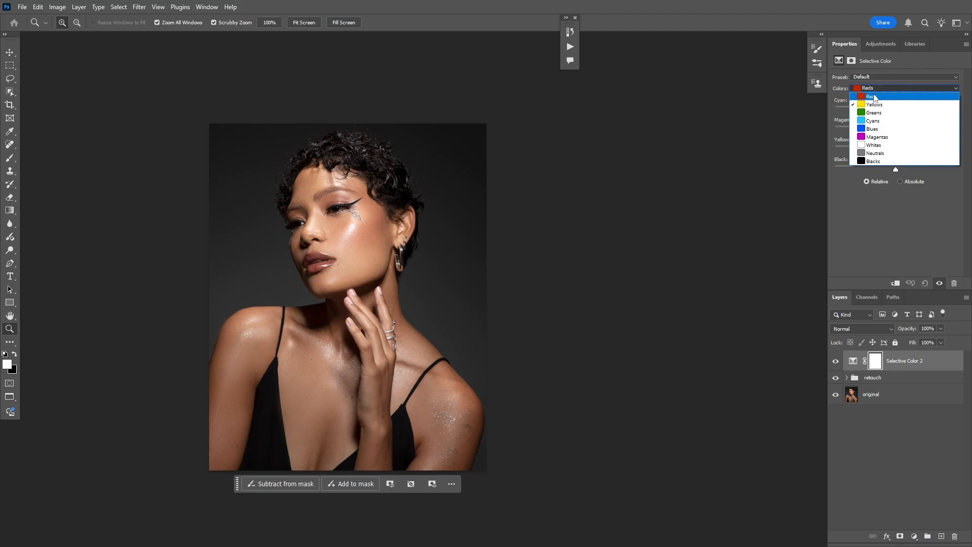
{"action": "left_click", "coordinate": [876, 97]}
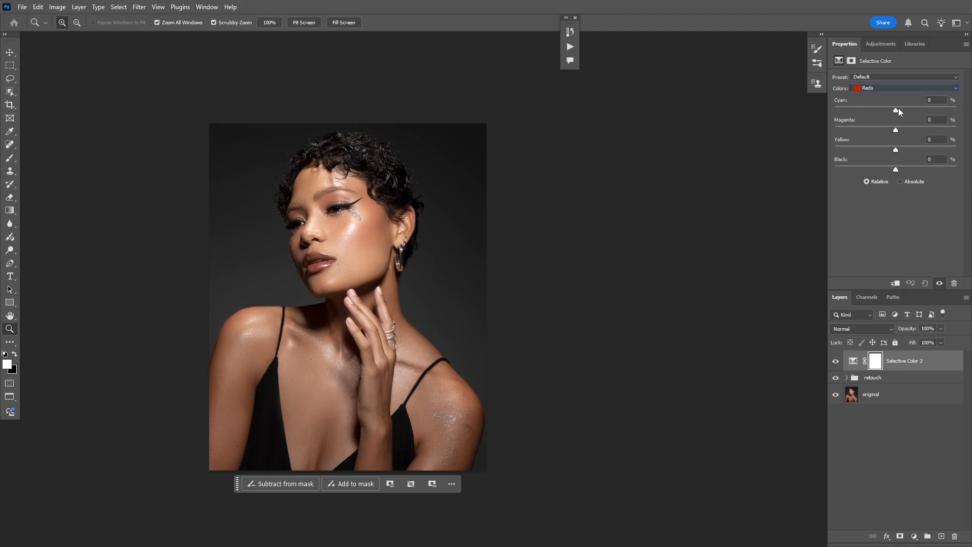
{"action": "left_click_drag", "start_coordinate": [896, 111], "coordinate": [877, 111]}
{"action": "left_click_drag", "start_coordinate": [893, 151], "coordinate": [895, 151]}
- Set the Yellows' Cyan to +30% in the Selective Color 2 layer and adjust their Yellow and Black amounts
{"action": "left_click", "coordinate": [884, 88]}
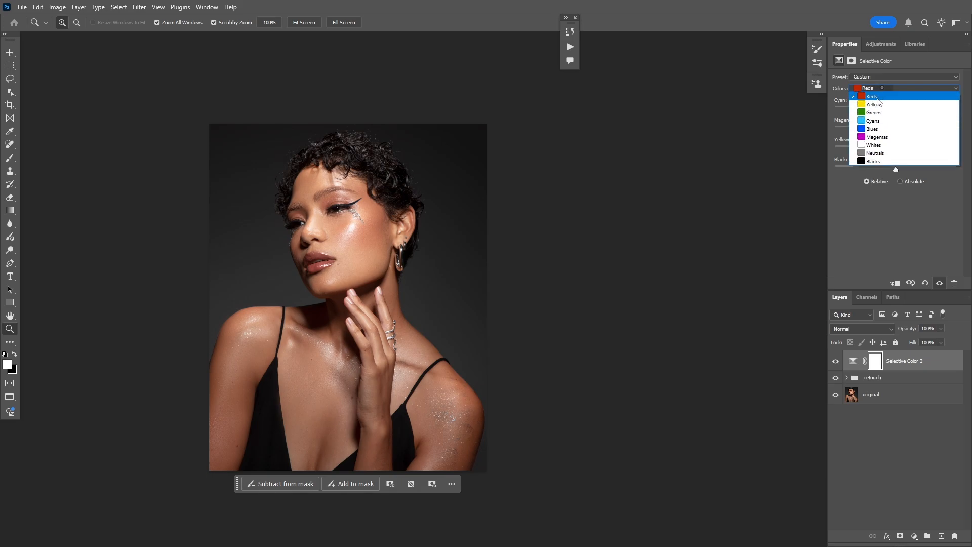
{"action": "left_click", "coordinate": [872, 97]}
{"action": "mouse_move", "coordinate": [871, 105]}
{"action": "left_mouse_down"}
{"action": "mouse_move", "coordinate": [895, 110]}
{"action": "mouse_move", "coordinate": [881, 111]}
{"action": "left_mouse_up"}
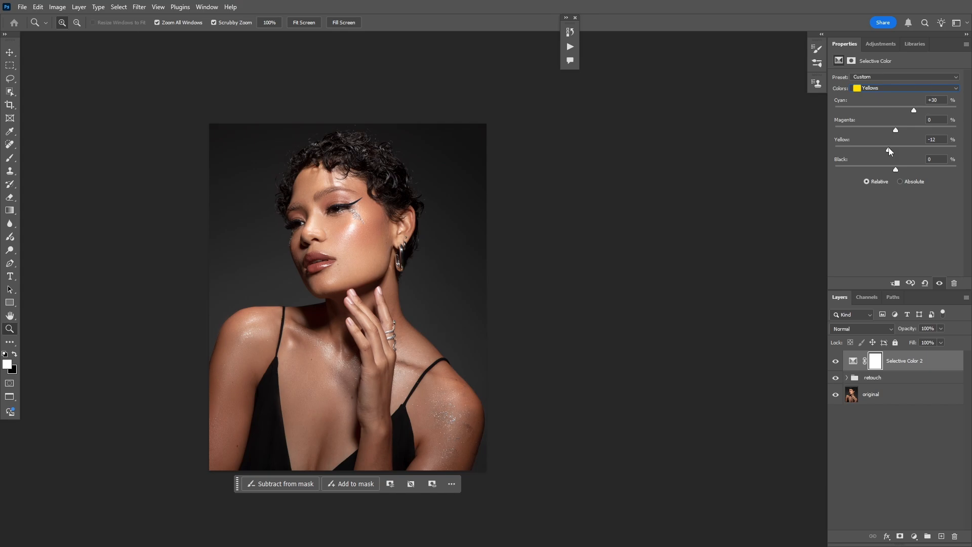
{"action": "left_click_drag", "start_coordinate": [887, 150], "coordinate": [900, 170]}
- Tint the Neutrals of the Selective Color 2 layer cooler by adjusting their Cyan, Yellow and Black amounts
{"action": "left_click", "coordinate": [875, 89]}
{"action": "left_click", "coordinate": [881, 152]}
{"action": "left_click_drag", "start_coordinate": [895, 111], "coordinate": [888, 113]}
{"action": "left_click_drag", "start_coordinate": [900, 109], "coordinate": [899, 109]}
{"action": "left_click_drag", "start_coordinate": [896, 150], "coordinate": [895, 170]}
{"action": "left_click", "coordinate": [870, 90]}
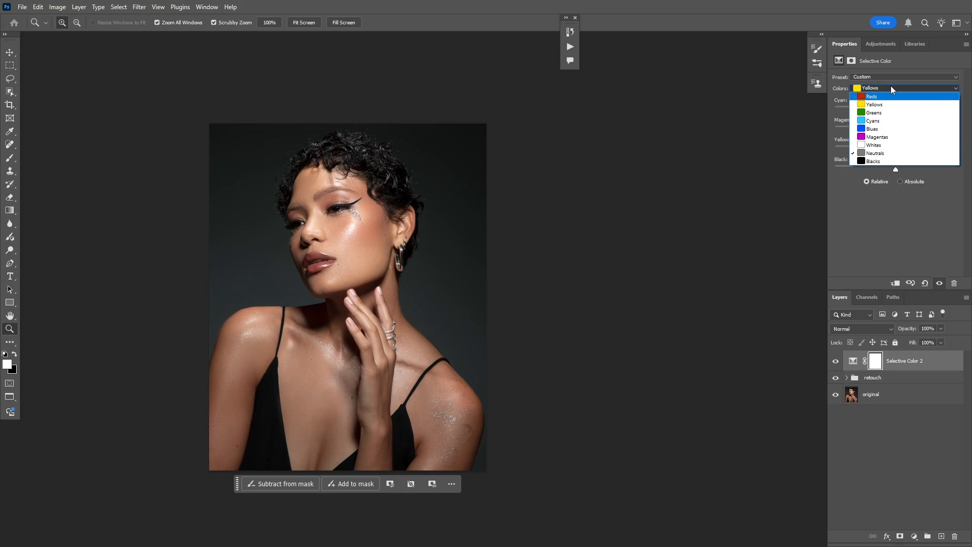
- Compare the portrait with and without the Selective Color 2 layer
{"action": "left_click", "coordinate": [891, 88]}
{"action": "left_click", "coordinate": [836, 361]}
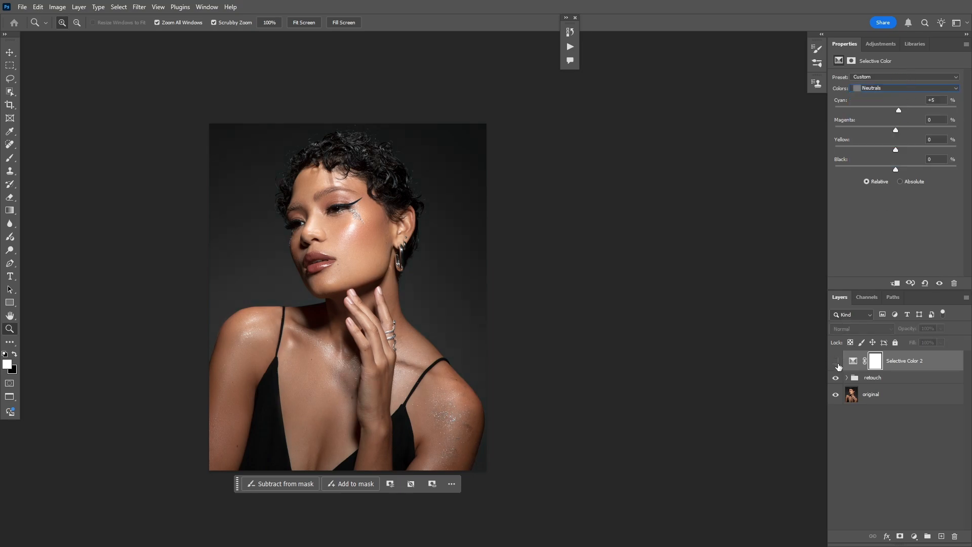
{"action": "left_click", "coordinate": [836, 362]}
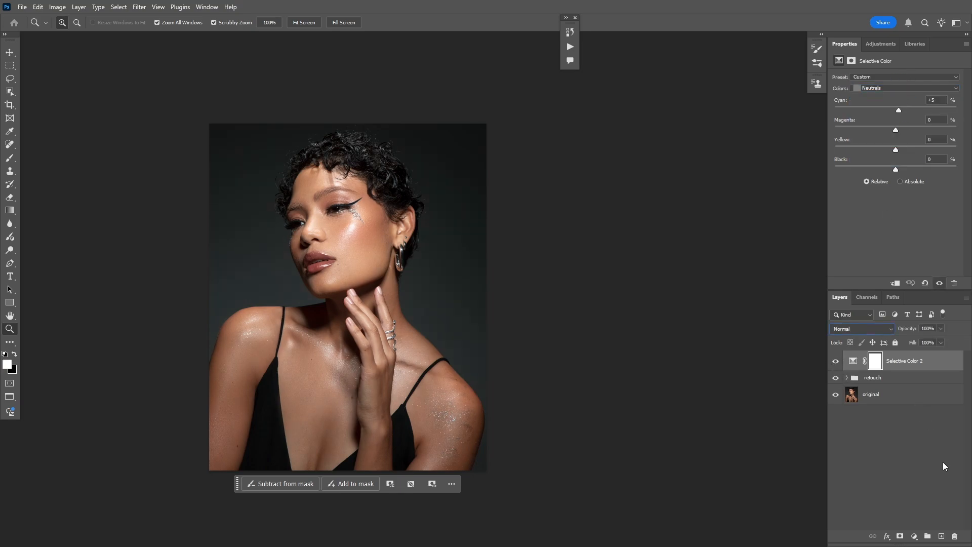
- Add a Channel Mixer adjustment layer above the Selective Color 2 layer and make it monochrome
{"action": "left_click", "coordinate": [943, 462]}
{"action": "left_click", "coordinate": [914, 536]}
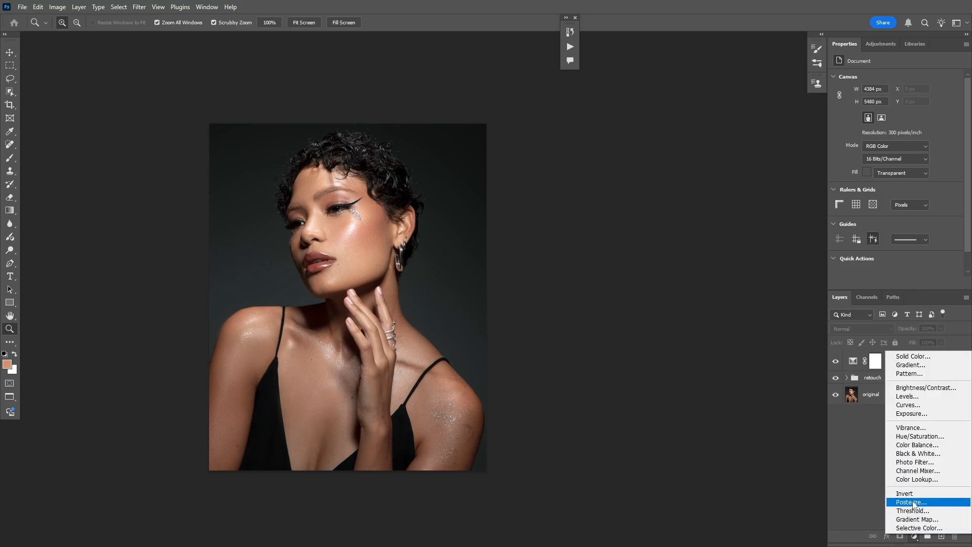
{"action": "left_click", "coordinate": [919, 470]}
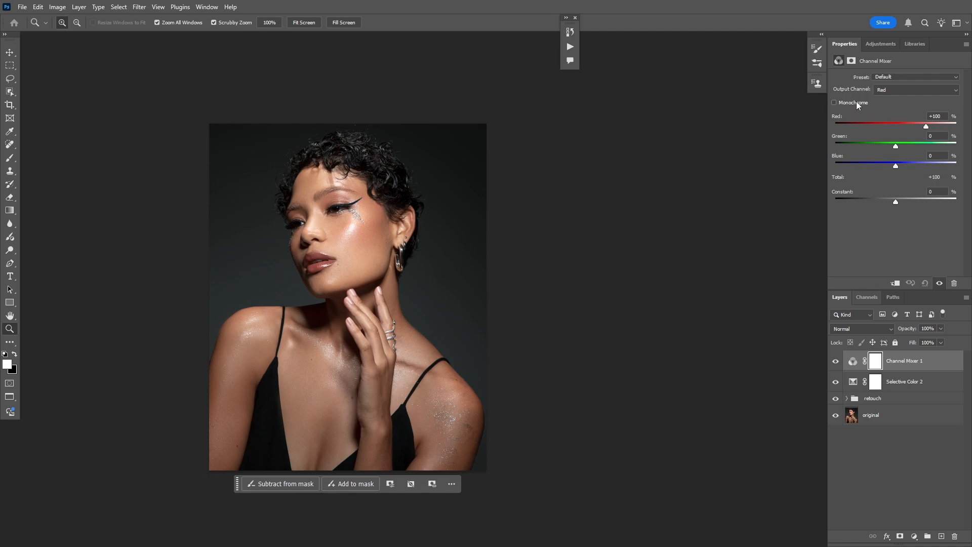
{"action": "left_click", "coordinate": [835, 102]}
- Set the Channel Mixer 1 layer's blend mode to Multiply and its opacity to 30%
{"action": "left_click", "coordinate": [856, 329]}
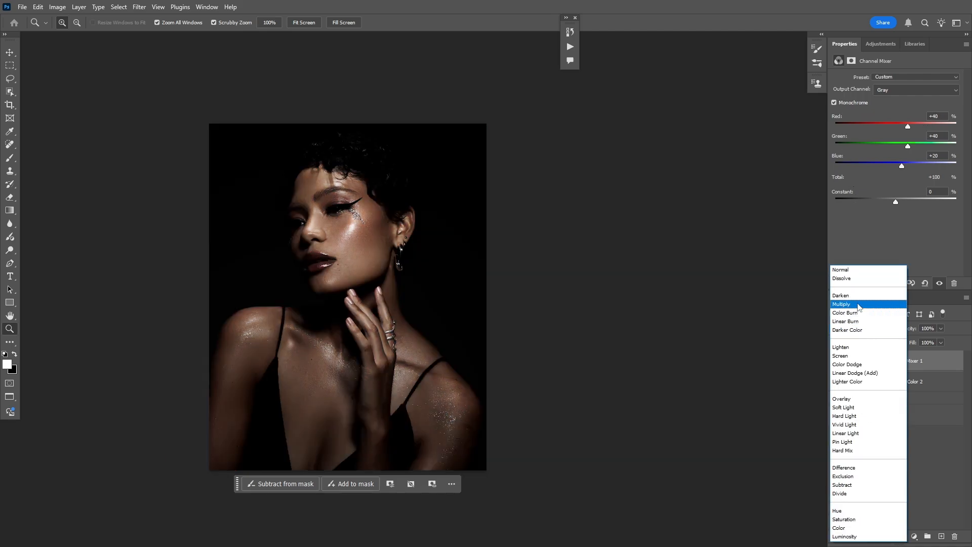
{"action": "left_click", "coordinate": [852, 305]}
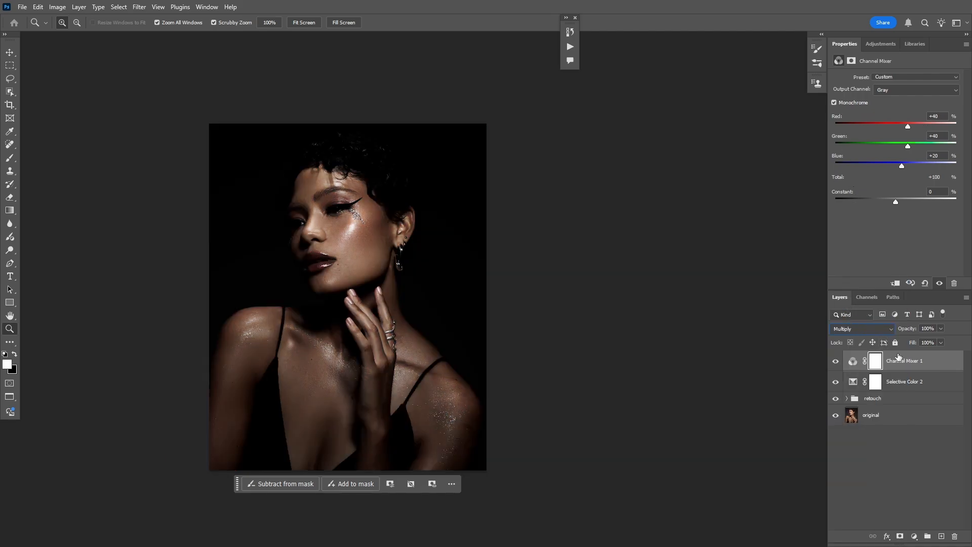
{"action": "left_click", "coordinate": [940, 329]}
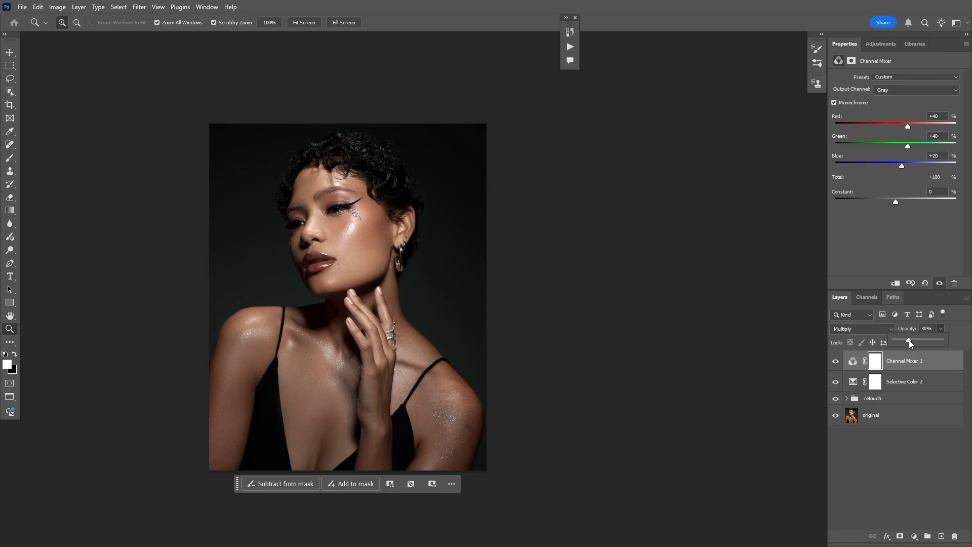
- Compare the graded portrait with the original by isolating the original layer and restoring the other layers
{"action": "left_click", "coordinate": [894, 448]}
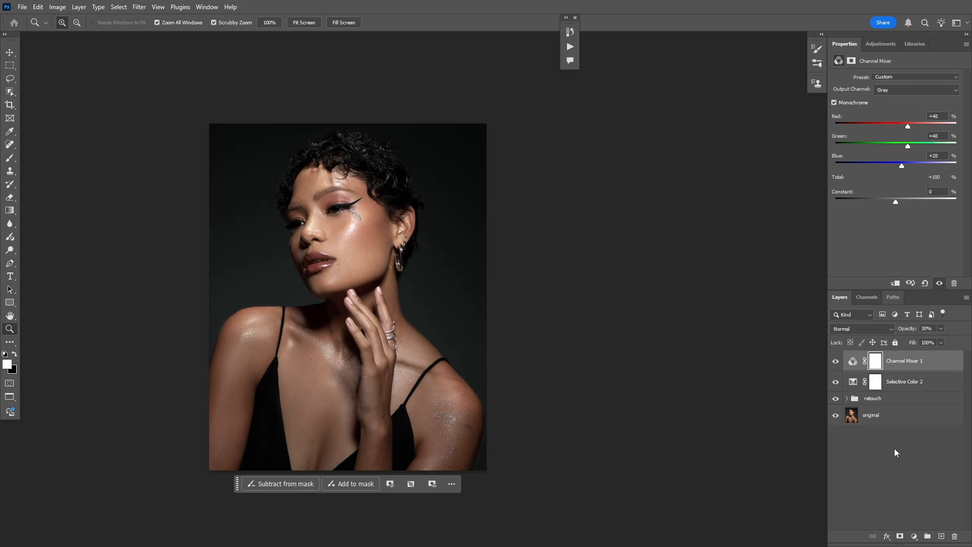
{"action": "left_click", "coordinate": [835, 417], "text": "alt"}
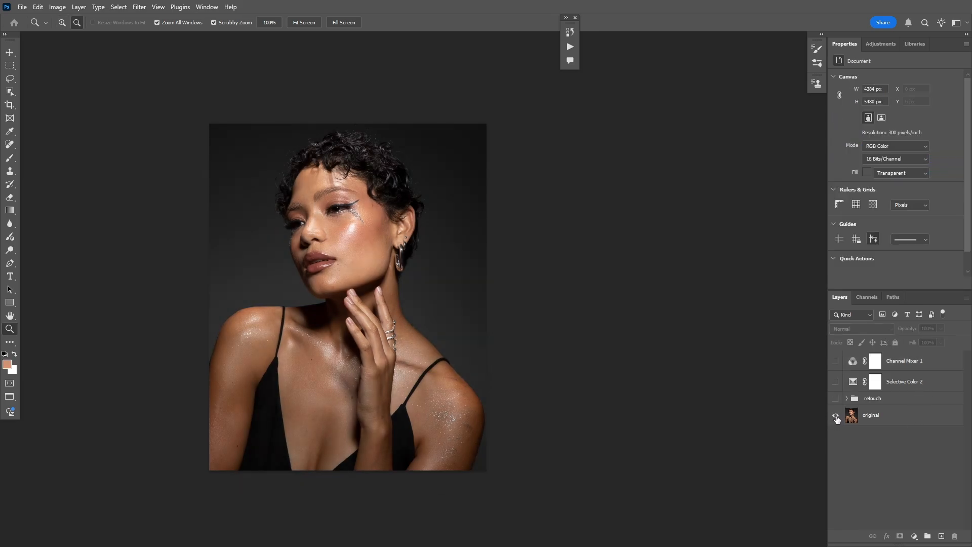
{"action": "left_click", "coordinate": [834, 415], "text": "alt"}
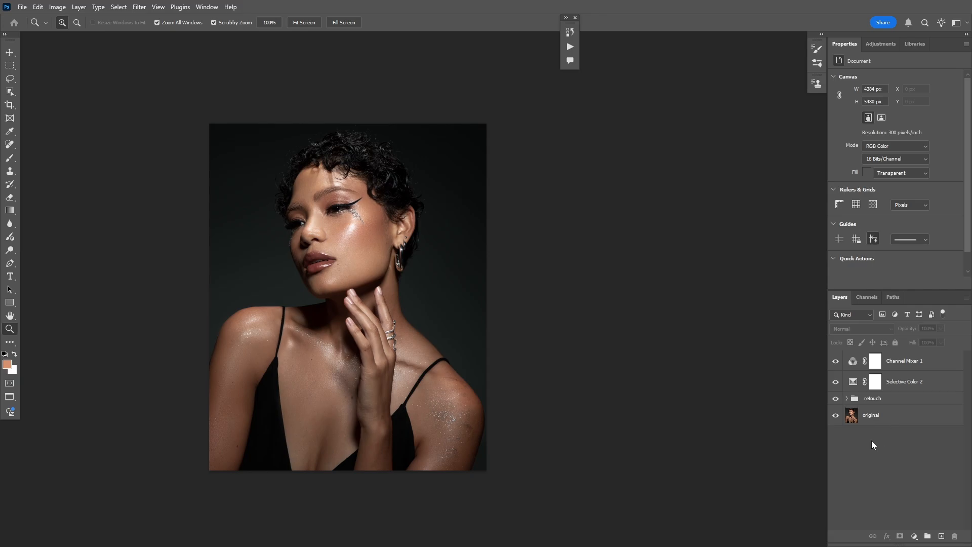
- Add a Curves adjustment layer above Channel Mixer 1 and lift the shadows with an RGB curve point at input 13, output 21
{"action": "left_click", "coordinate": [914, 535]}
{"action": "left_click", "coordinate": [914, 404]}
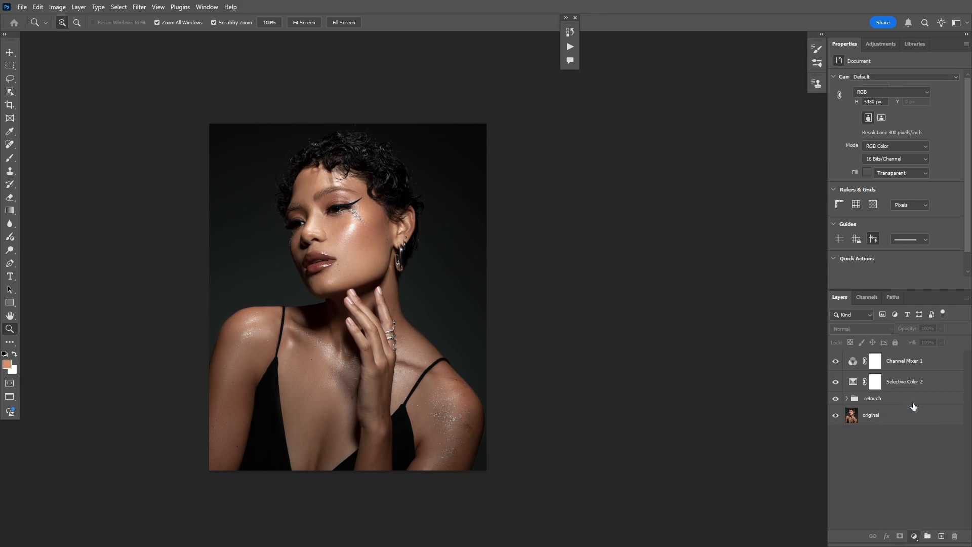
{"action": "mouse_move", "coordinate": [857, 202]}
{"action": "left_mouse_down"}
{"action": "mouse_move", "coordinate": [842, 192]}
{"action": "mouse_move", "coordinate": [863, 192]}
{"action": "left_mouse_up"}
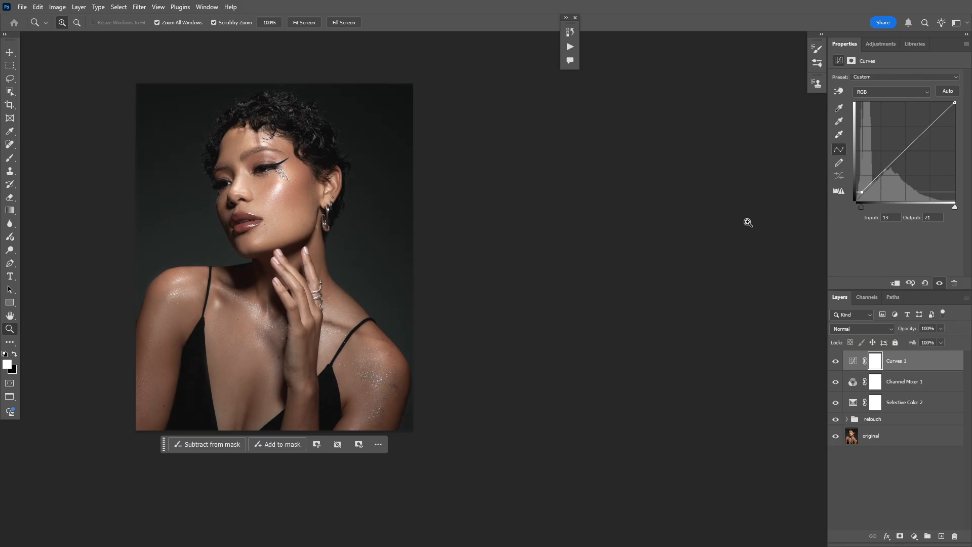
- Inspect the face up close and compare the portrait, including the Curves 1 grade, with the original layer alone
{"action": "left_click", "coordinate": [290, 187]}
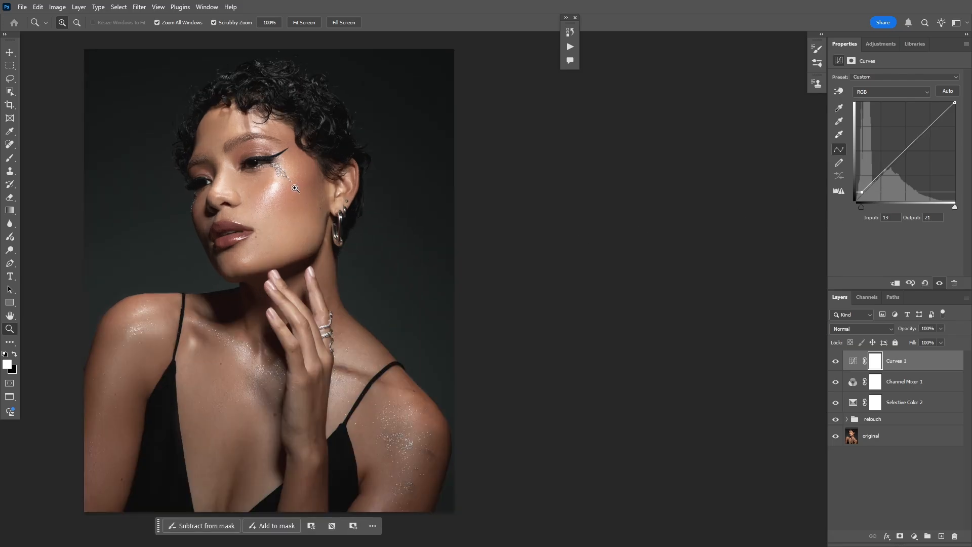
{"action": "left_click_drag", "start_coordinate": [267, 275], "coordinate": [314, 235]}
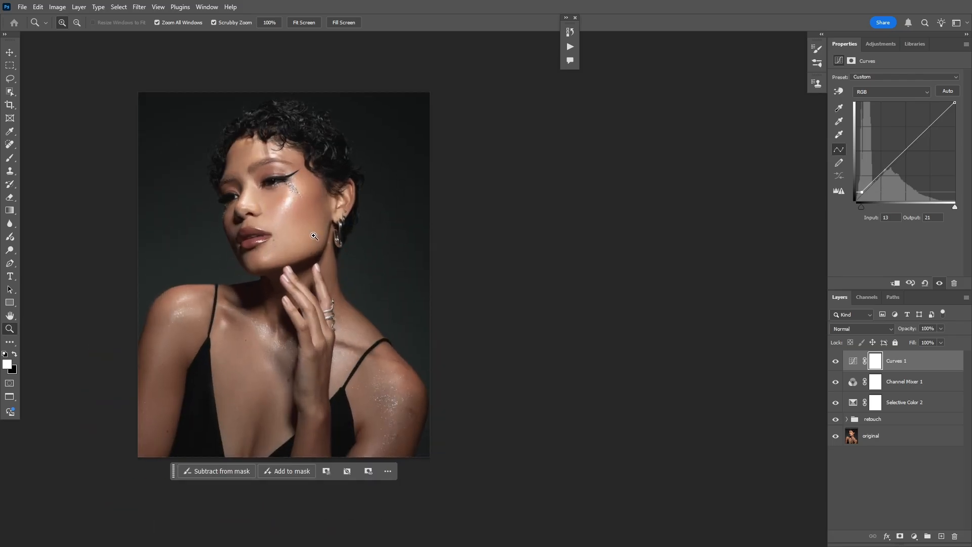
{"action": "left_click", "coordinate": [836, 436], "text": "alt"}
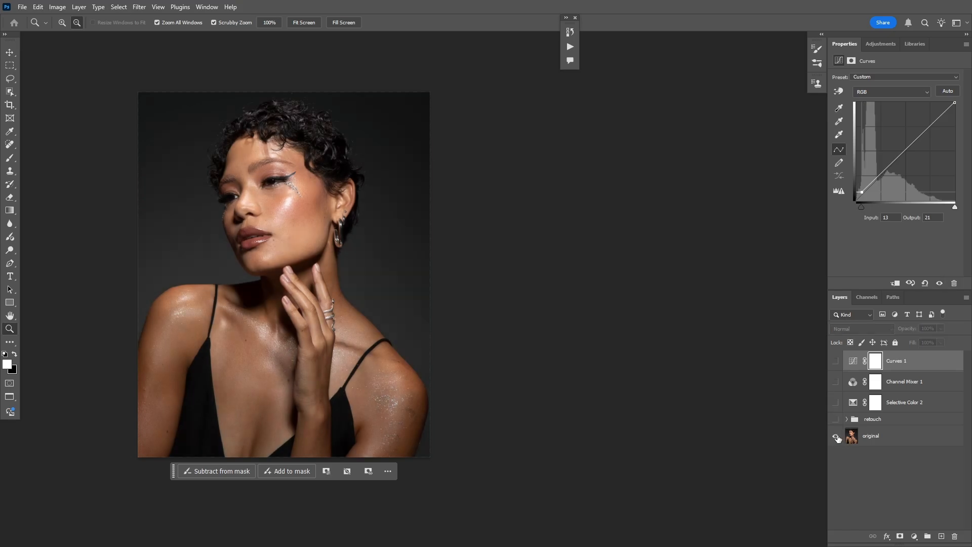
{"action": "left_click", "coordinate": [834, 436], "text": "alt"}
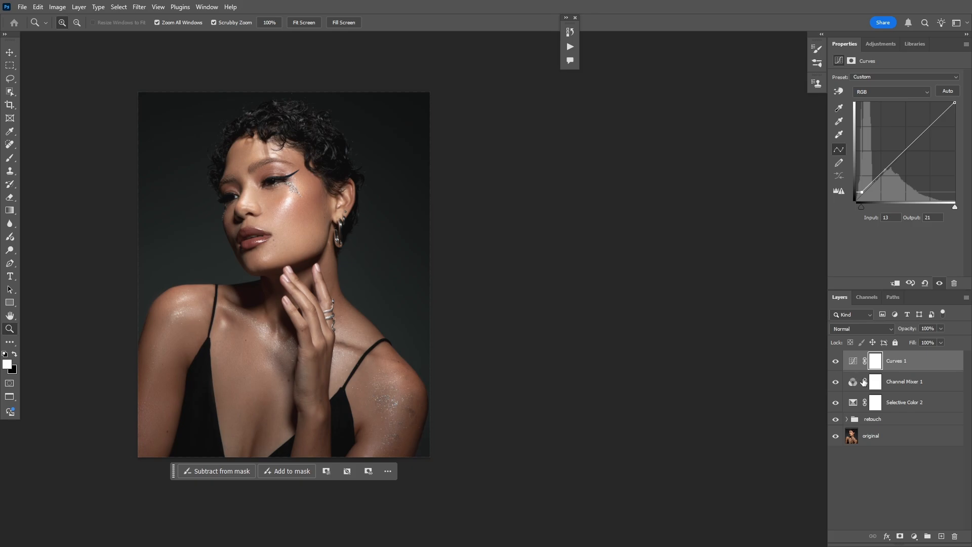
- Reduce the Cyan of the Neutrals in the Selective Color 2 layer
{"action": "left_click", "coordinate": [907, 402]}
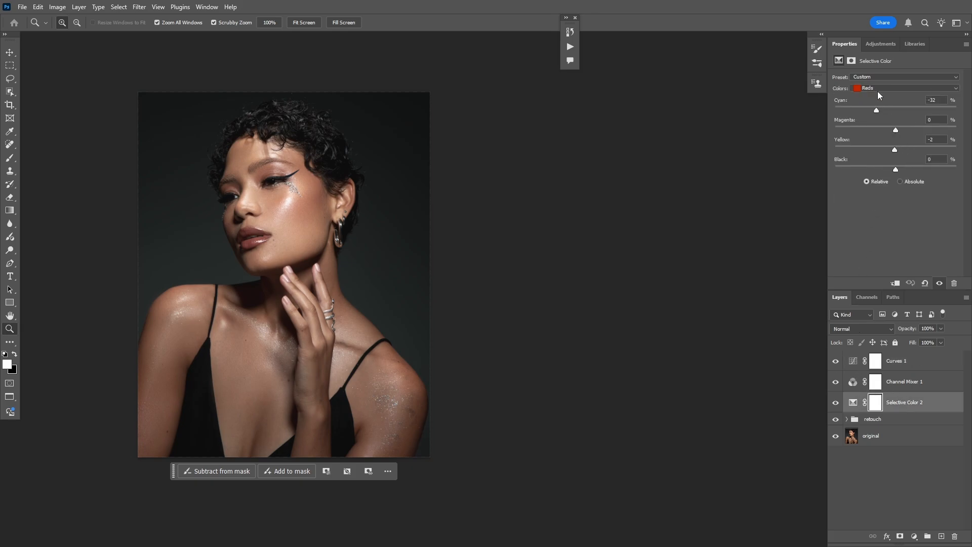
{"action": "left_click", "coordinate": [878, 93]}
{"action": "left_click", "coordinate": [887, 152]}
{"action": "left_click_drag", "start_coordinate": [848, 101], "coordinate": [845, 101]}
- Fine-tune the Yellow amount of the Reds in the Selective Color 2 layer and set the Yellows' Yellow to -2%
{"action": "left_click", "coordinate": [882, 89]}
{"action": "left_click", "coordinate": [875, 97]}
{"action": "left_click_drag", "start_coordinate": [896, 148], "coordinate": [902, 153]}
{"action": "left_click", "coordinate": [892, 88]}
{"action": "left_click", "coordinate": [874, 105]}
{"action": "left_click_drag", "start_coordinate": [892, 149], "coordinate": [895, 150]}
- Set the Neutrals' Cyan to +3% in the Selective Color 2 layer
{"action": "left_click", "coordinate": [876, 88]}
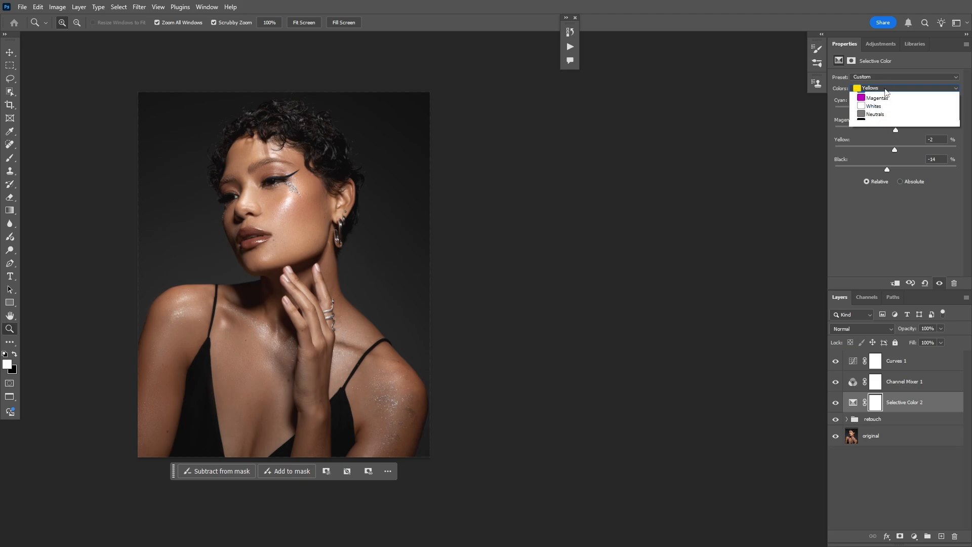
{"action": "left_click", "coordinate": [872, 153]}
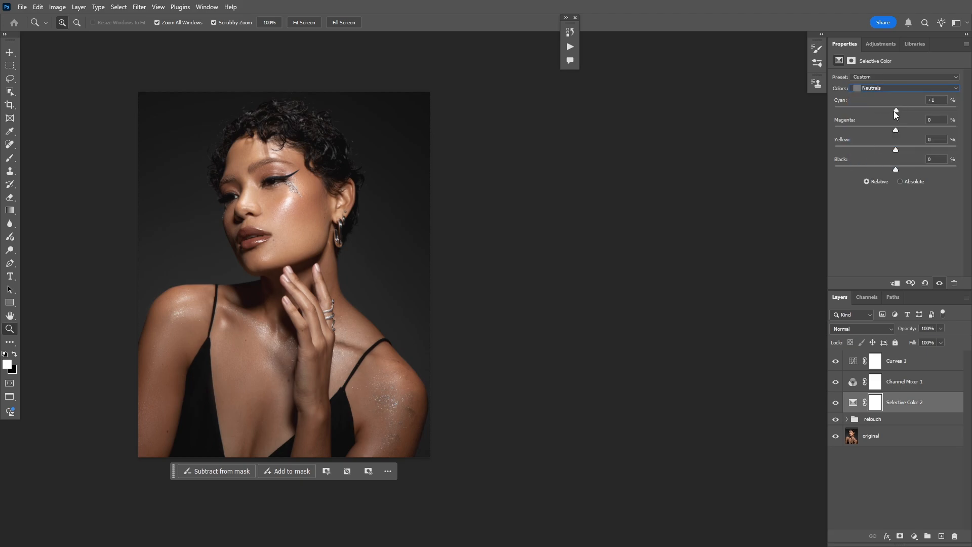
{"action": "left_click_drag", "start_coordinate": [900, 111], "coordinate": [898, 113]}
{"action": "left_click_drag", "start_coordinate": [335, 275], "coordinate": [323, 258]}
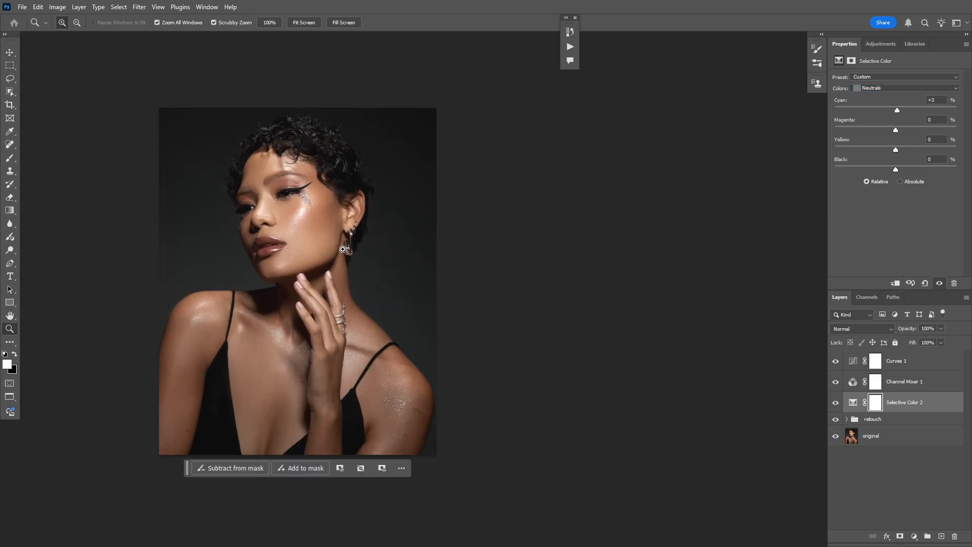
- Compare the portrait with and without the Curves 1 layer
{"action": "left_click", "coordinate": [908, 461]}
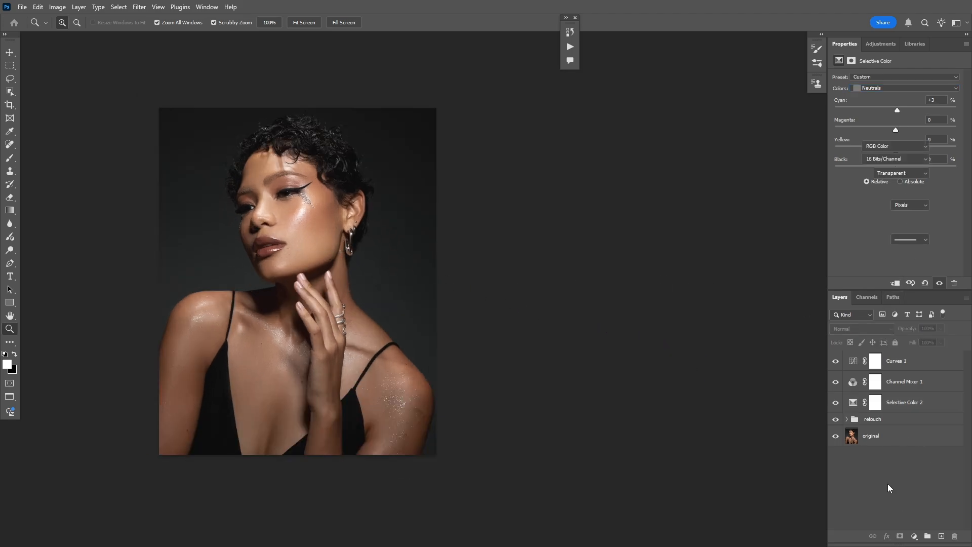
{"action": "left_click", "coordinate": [835, 361]}
{"action": "left_click", "coordinate": [836, 360]}
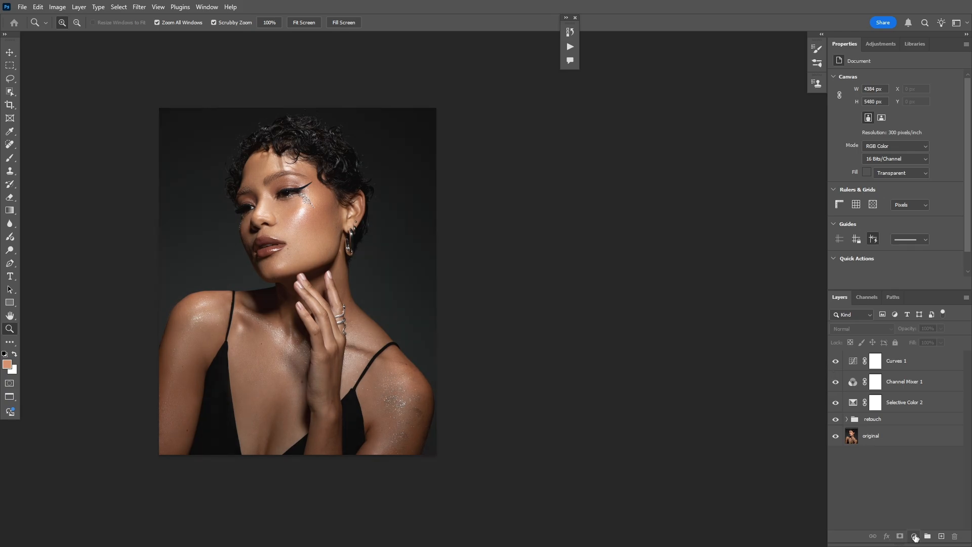
- Add a Levels adjustment layer above the Curves 1 layer and preview highlight clipping with its white input level
{"action": "left_click", "coordinate": [915, 535]}
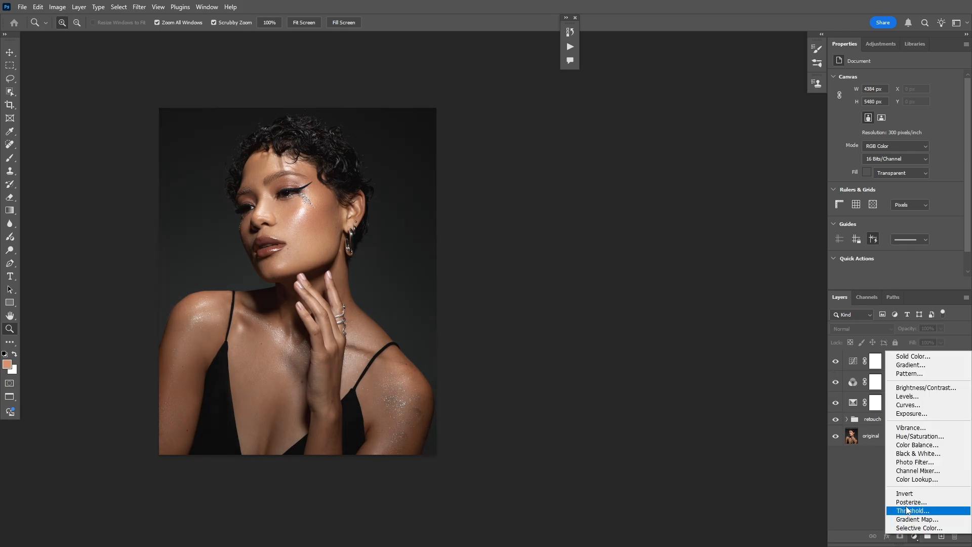
{"action": "left_click", "coordinate": [906, 396]}
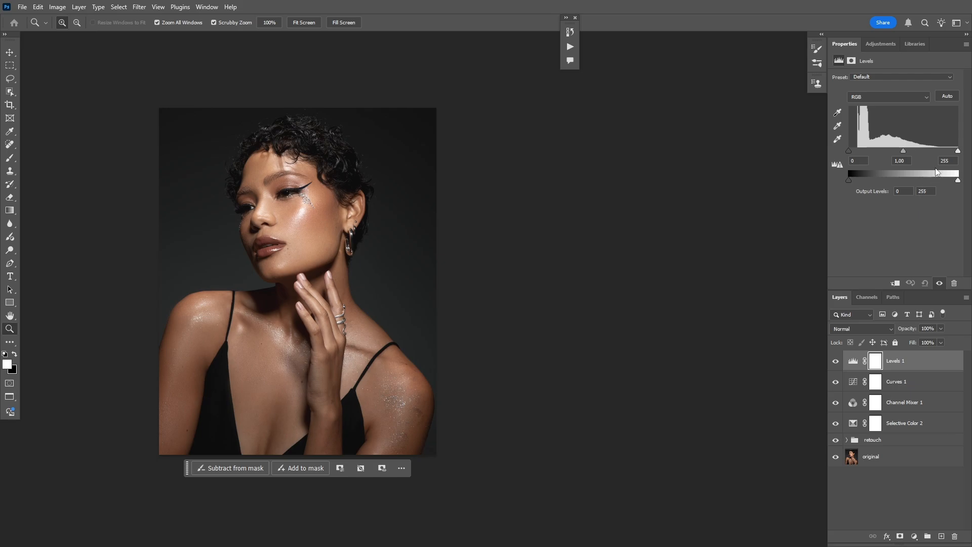
{"action": "key", "text": "alt"}
{"action": "mouse_move", "coordinate": [958, 150]}
{"action": "left_mouse_down"}
{"action": "mouse_move", "coordinate": [931, 150]}
{"action": "mouse_move", "coordinate": [949, 148]}
{"action": "left_mouse_up"}
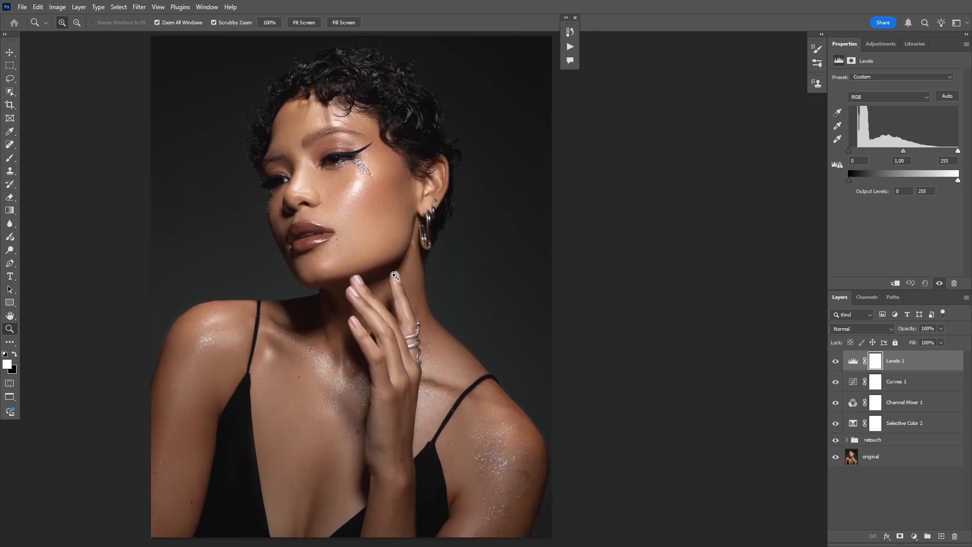
{"action": "mouse_move", "coordinate": [399, 271]}
{"action": "left_mouse_down"}
{"action": "mouse_move", "coordinate": [381, 278]}
{"action": "mouse_move", "coordinate": [393, 272]}
{"action": "left_mouse_up"}
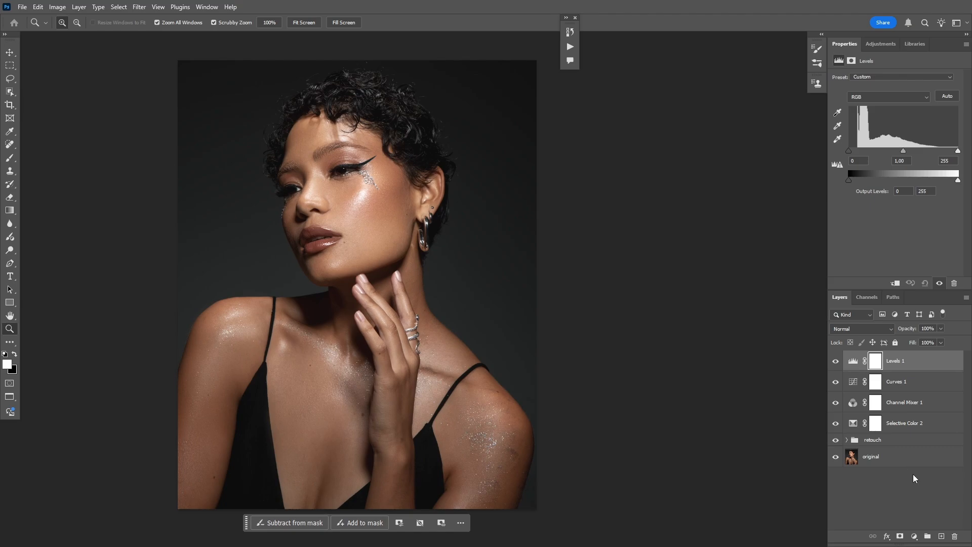
- Group the retouch group with all adjustment layers above the original, and compare the portrait with and without the new group
{"action": "left_click", "coordinate": [887, 440]}
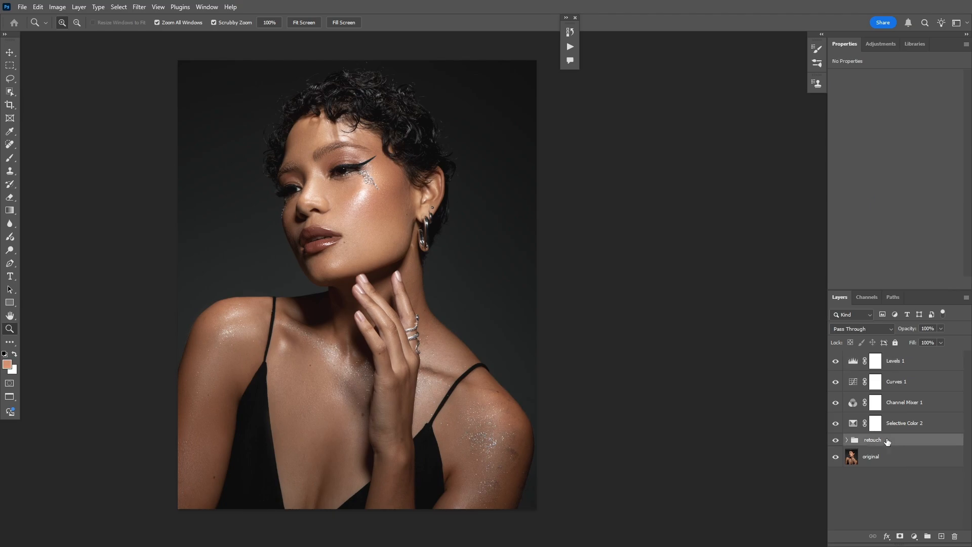
{"action": "left_click", "coordinate": [911, 368]}
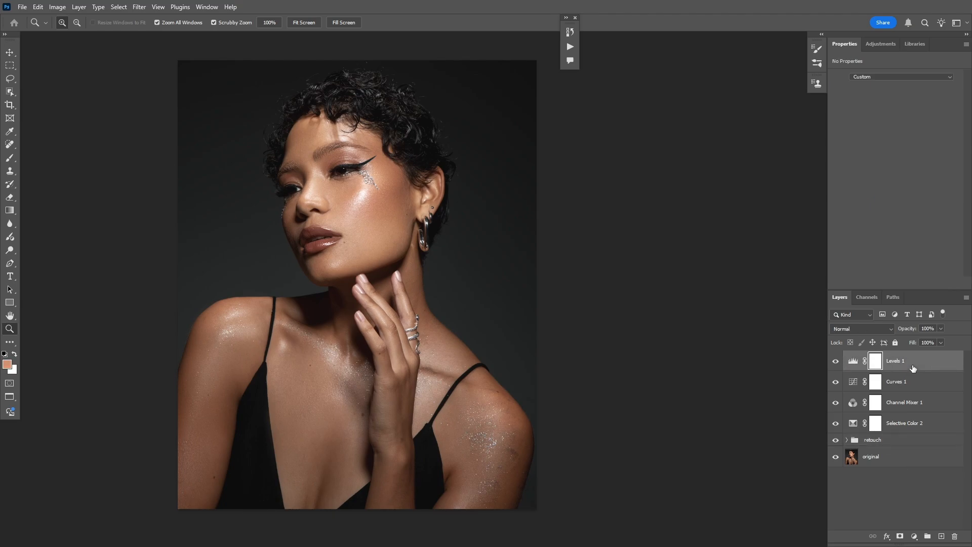
{"action": "left_click", "coordinate": [897, 440], "text": "shift"}
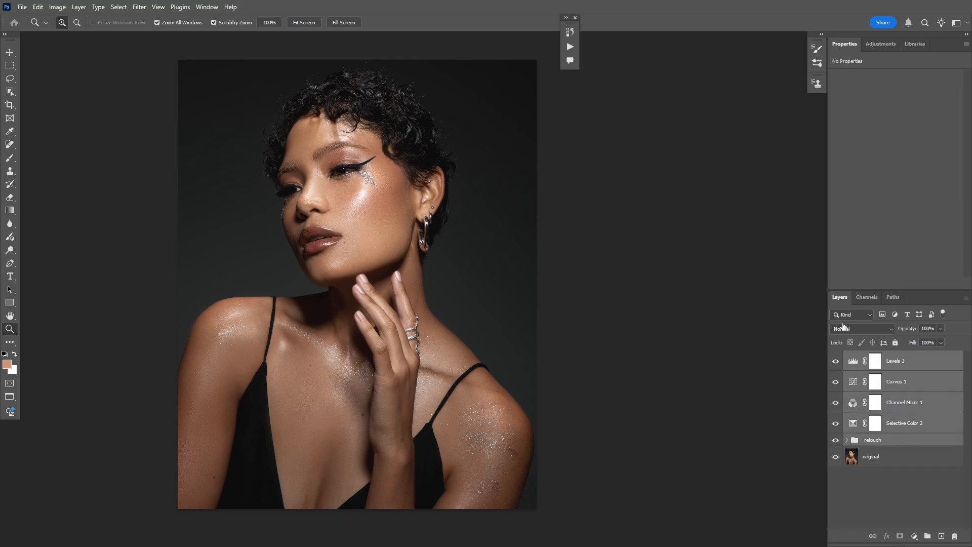
{"action": "key", "text": "ctrl+g"}
{"action": "left_click", "coordinate": [836, 357]}
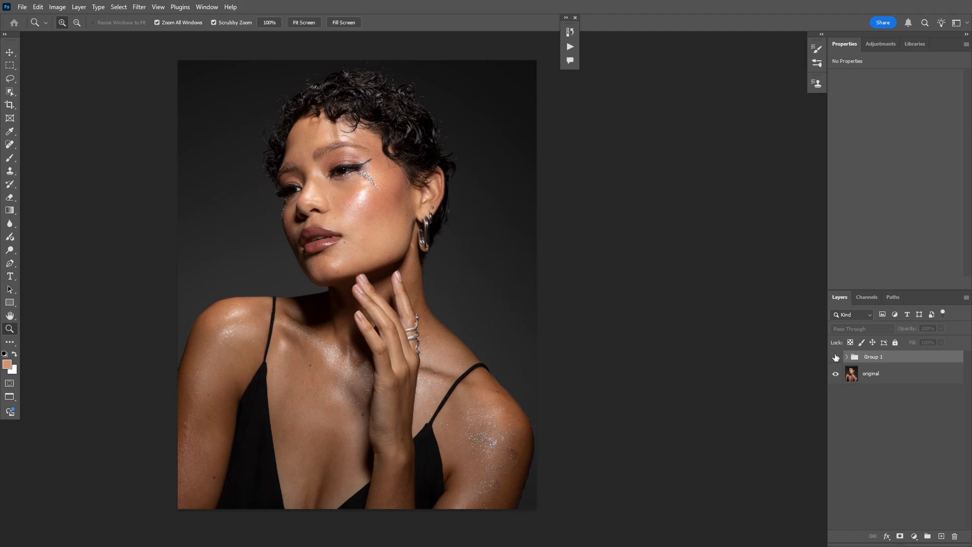
{"action": "left_click", "coordinate": [835, 358]}
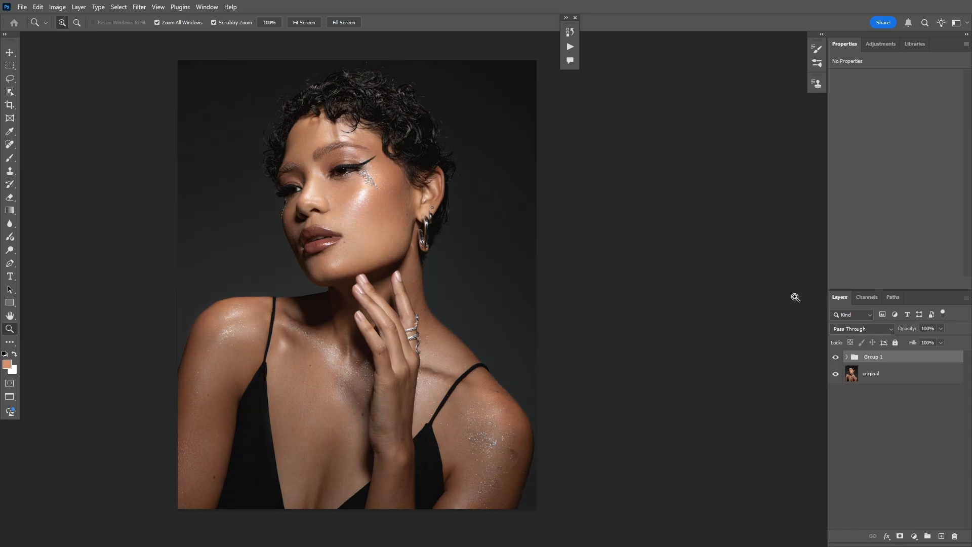